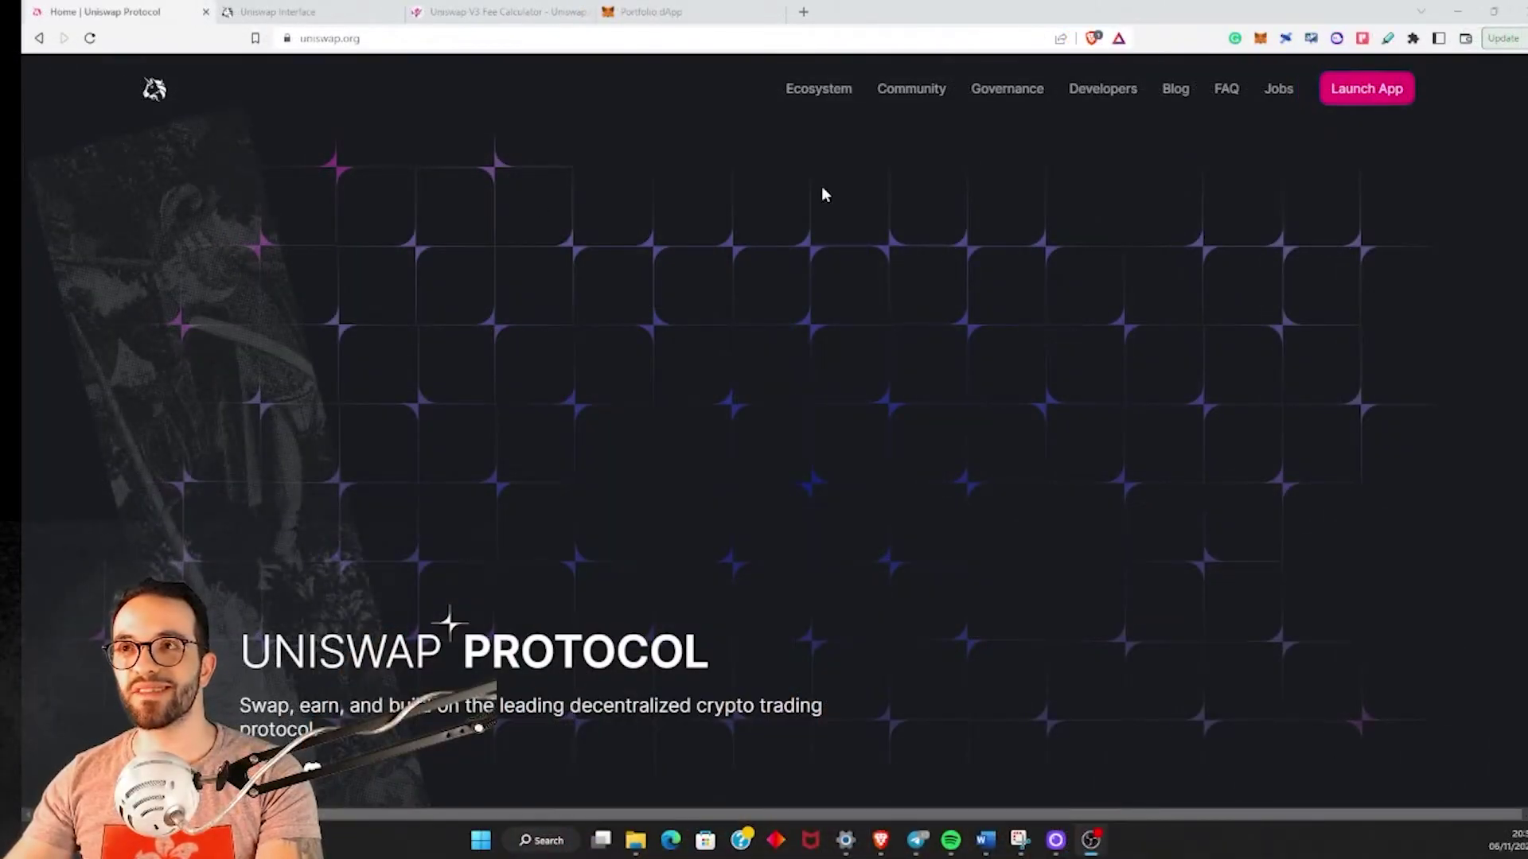
Step: Open matcha.xyz in a new browser tab and place that tab directly after the Uniswap Protocol one
click(803, 11)
text(mat)
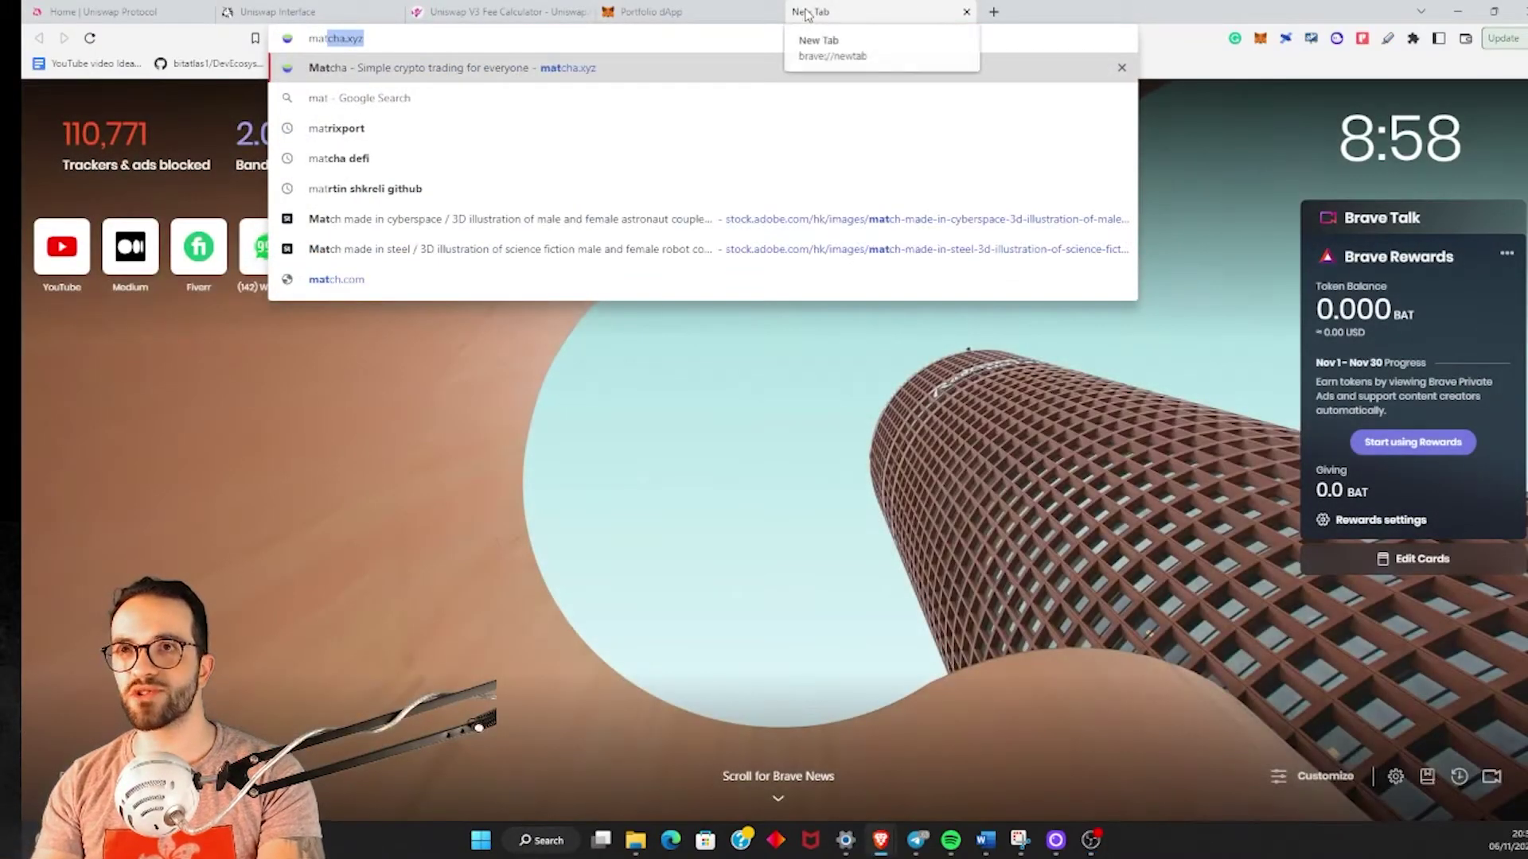
key(Return)
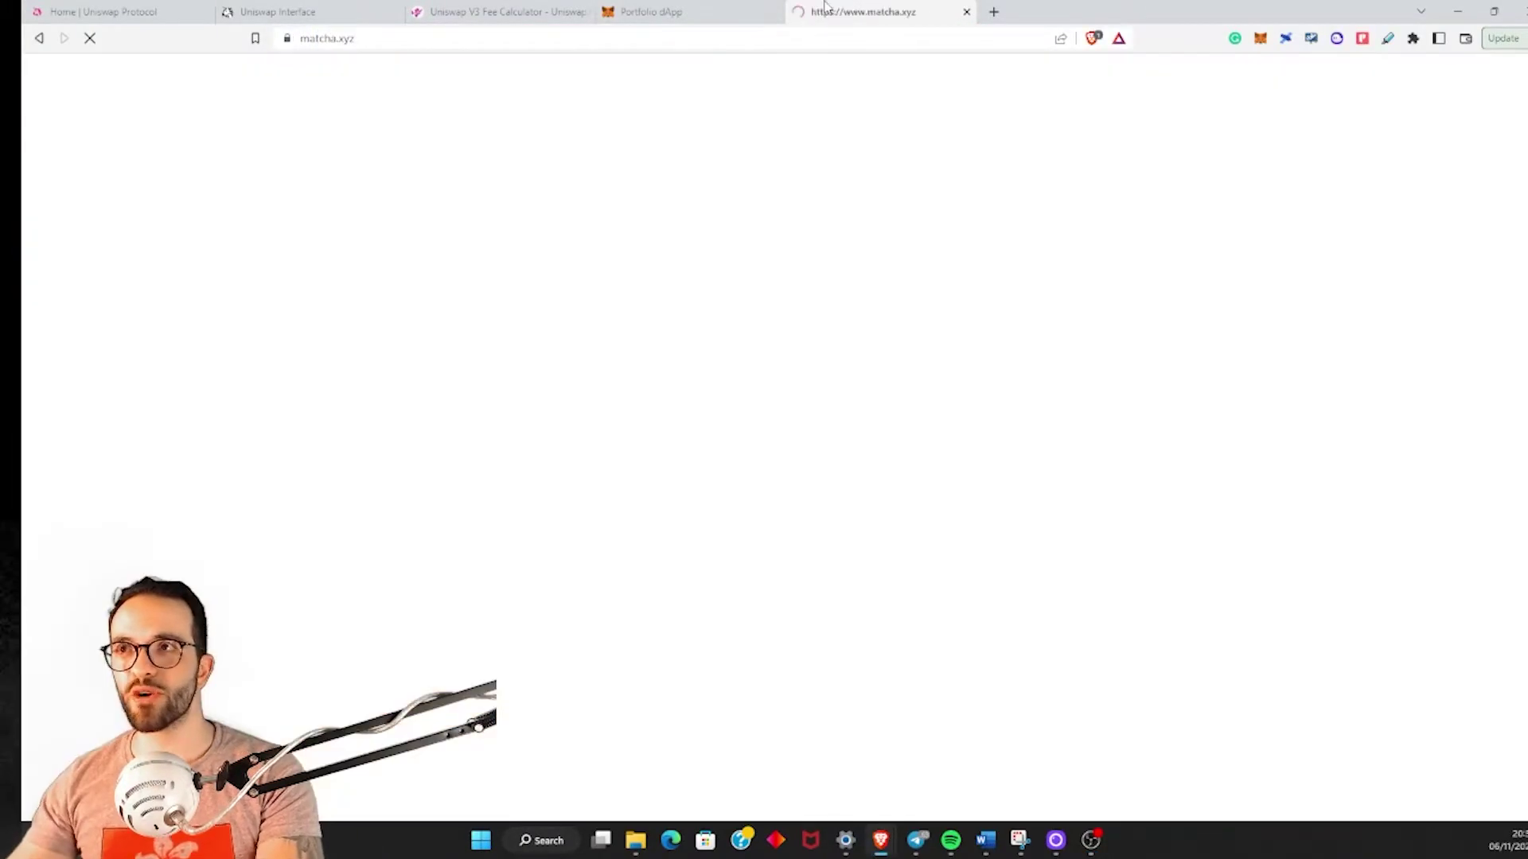
drag(912, 12, 347, 11)
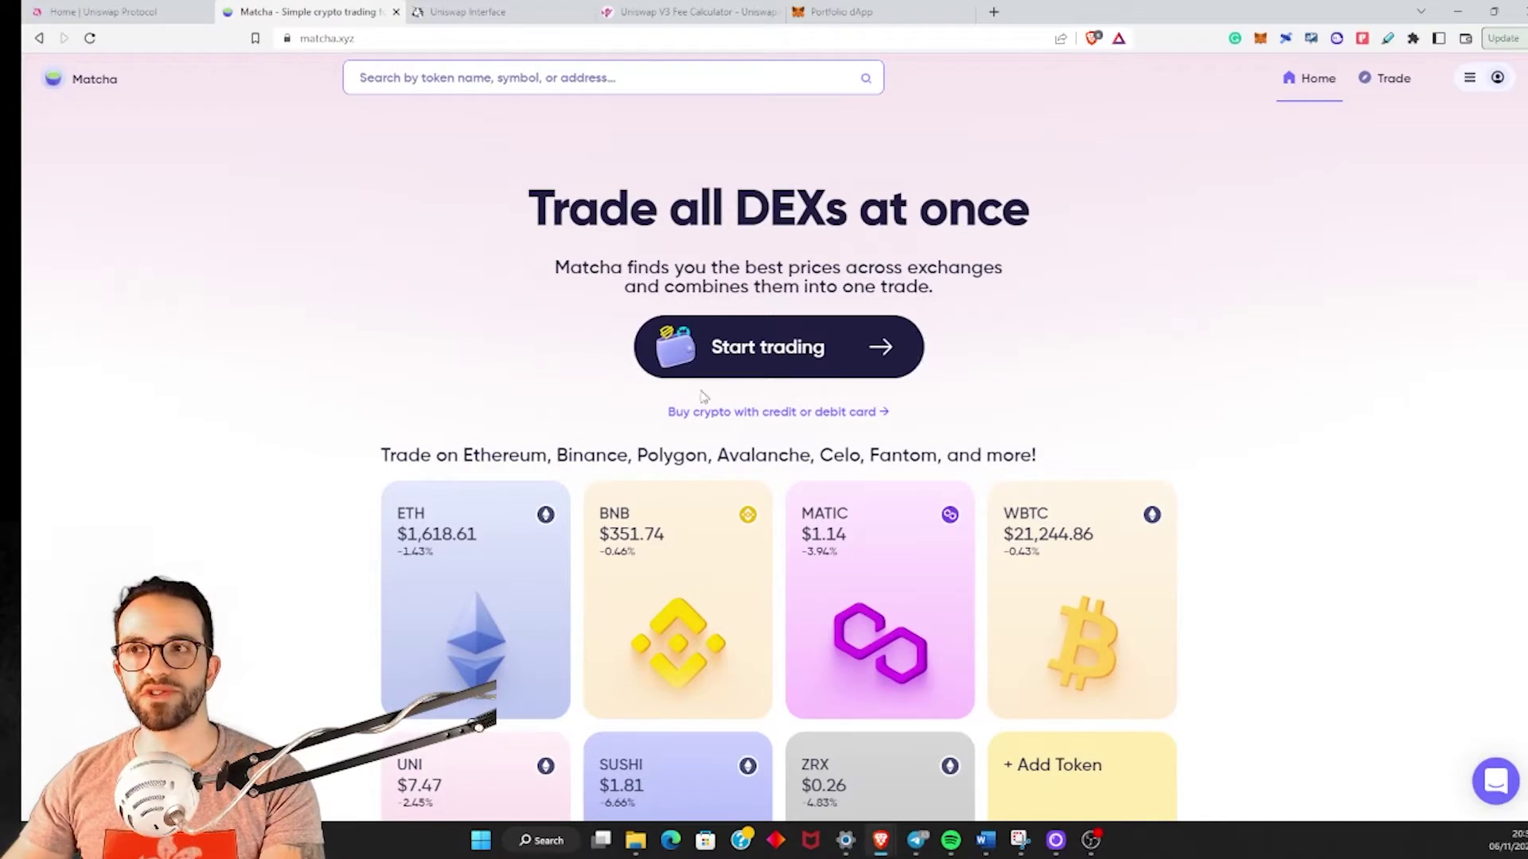
Step: Start trading on Matcha and set the pair to pay WETH and receive DAI
click(797, 362)
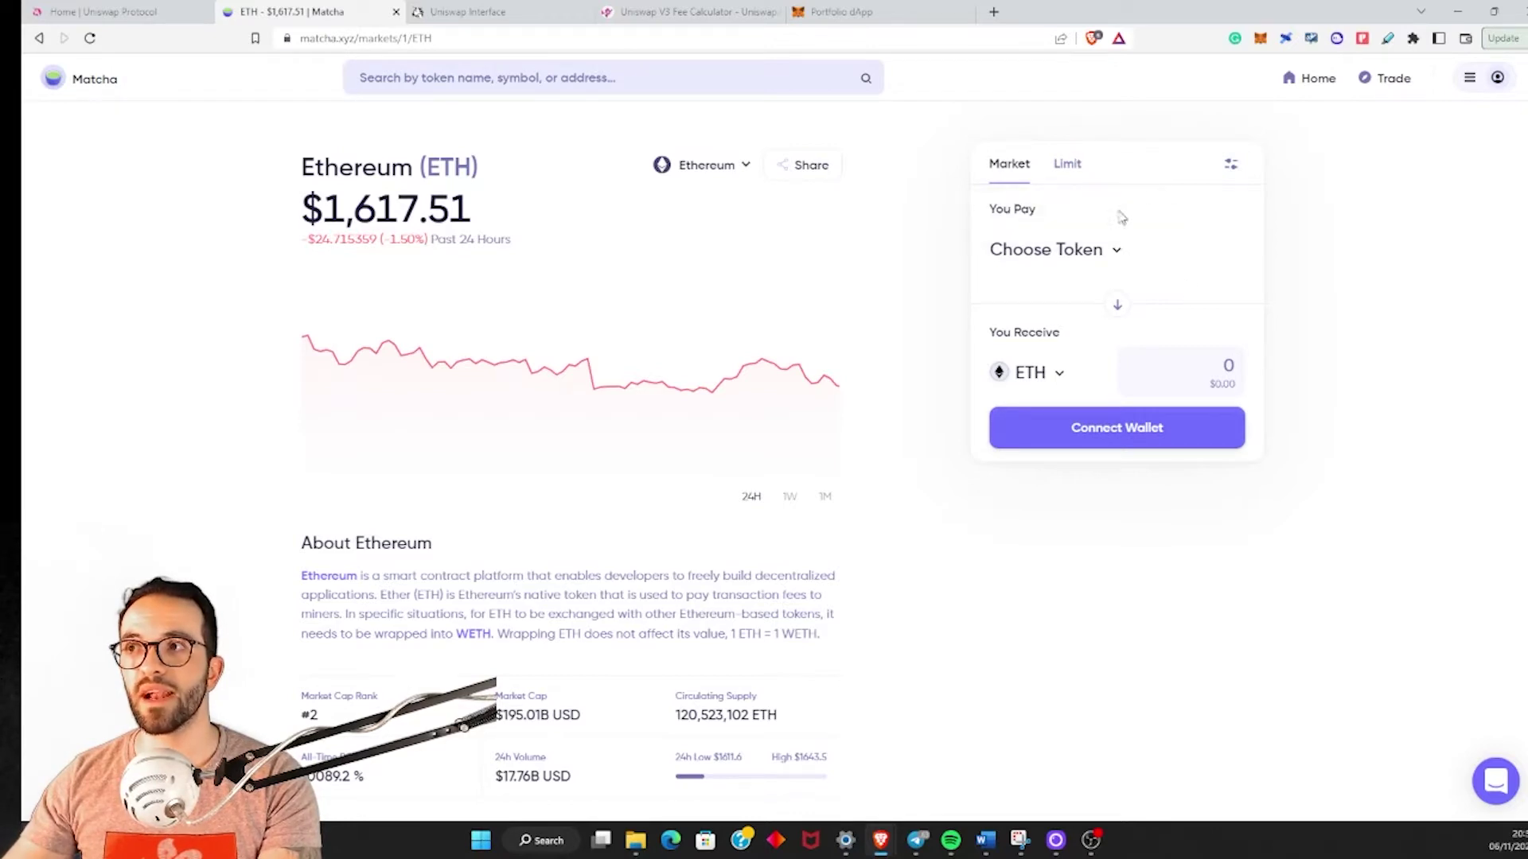
click(1114, 253)
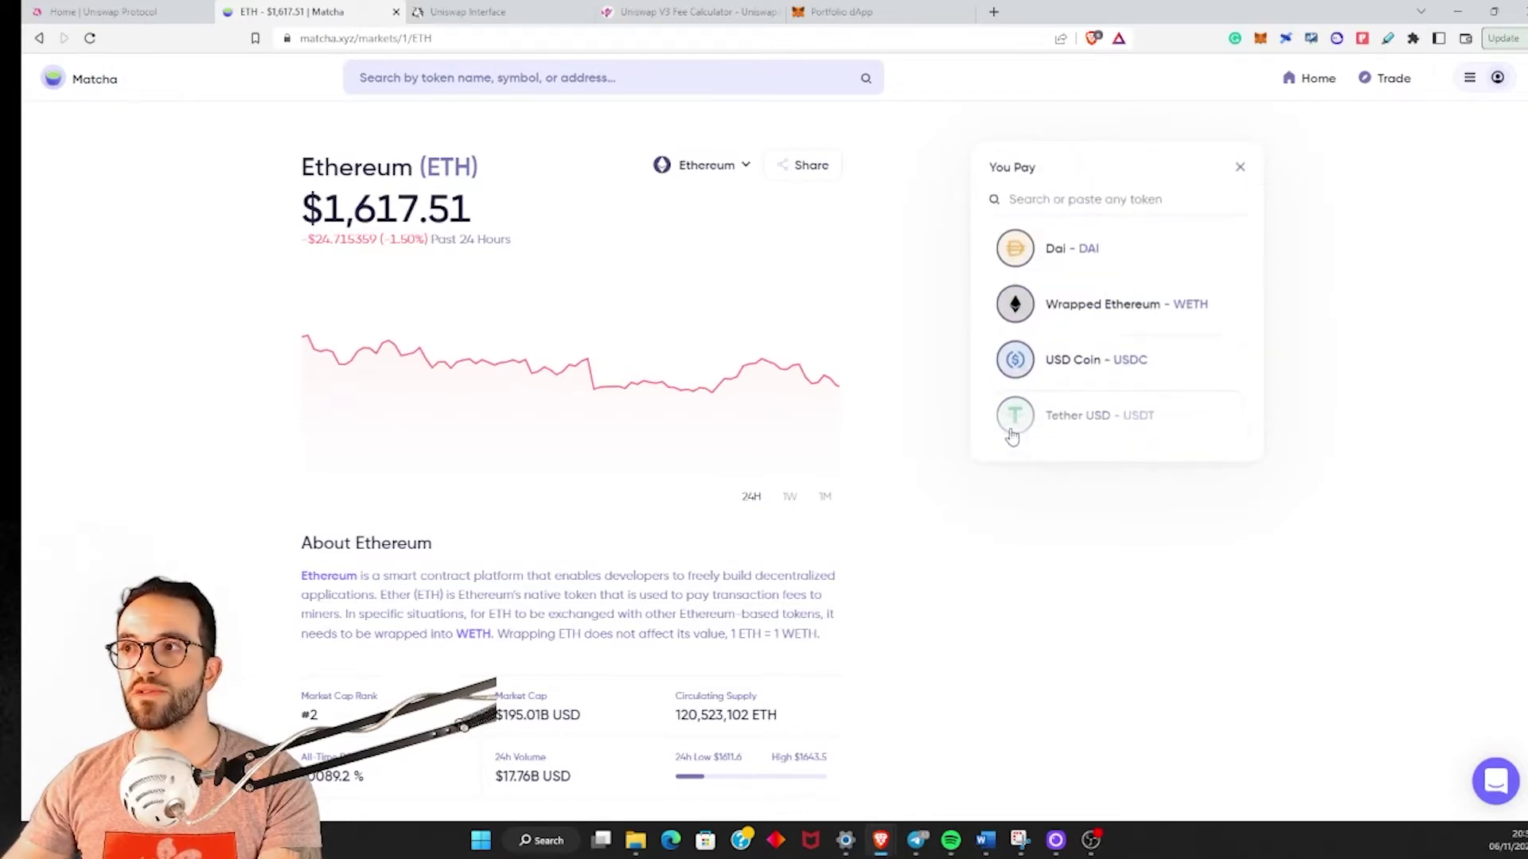
click(1156, 312)
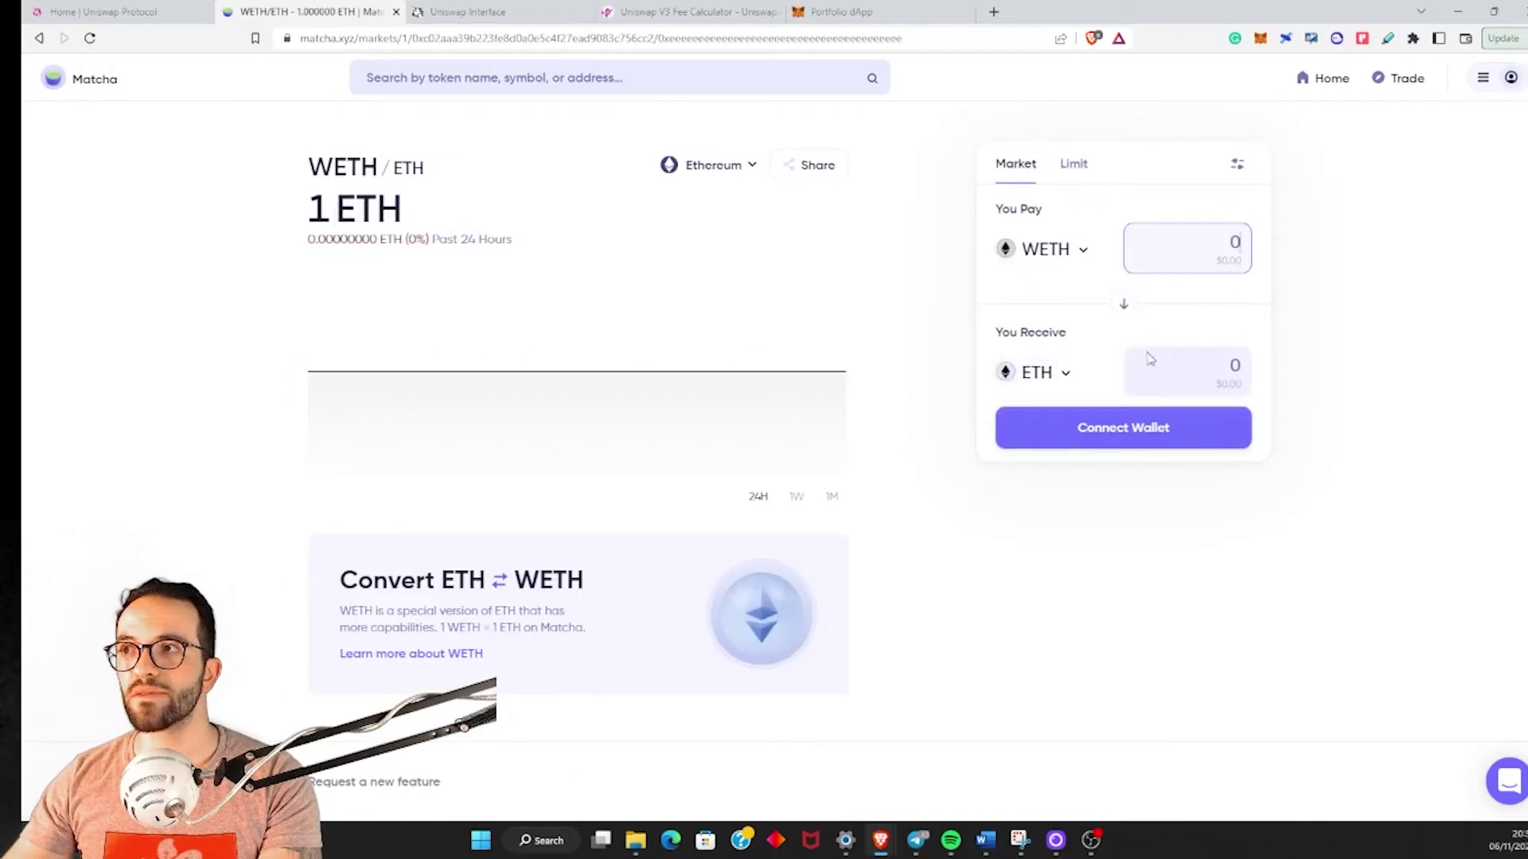
click(1061, 374)
click(1096, 246)
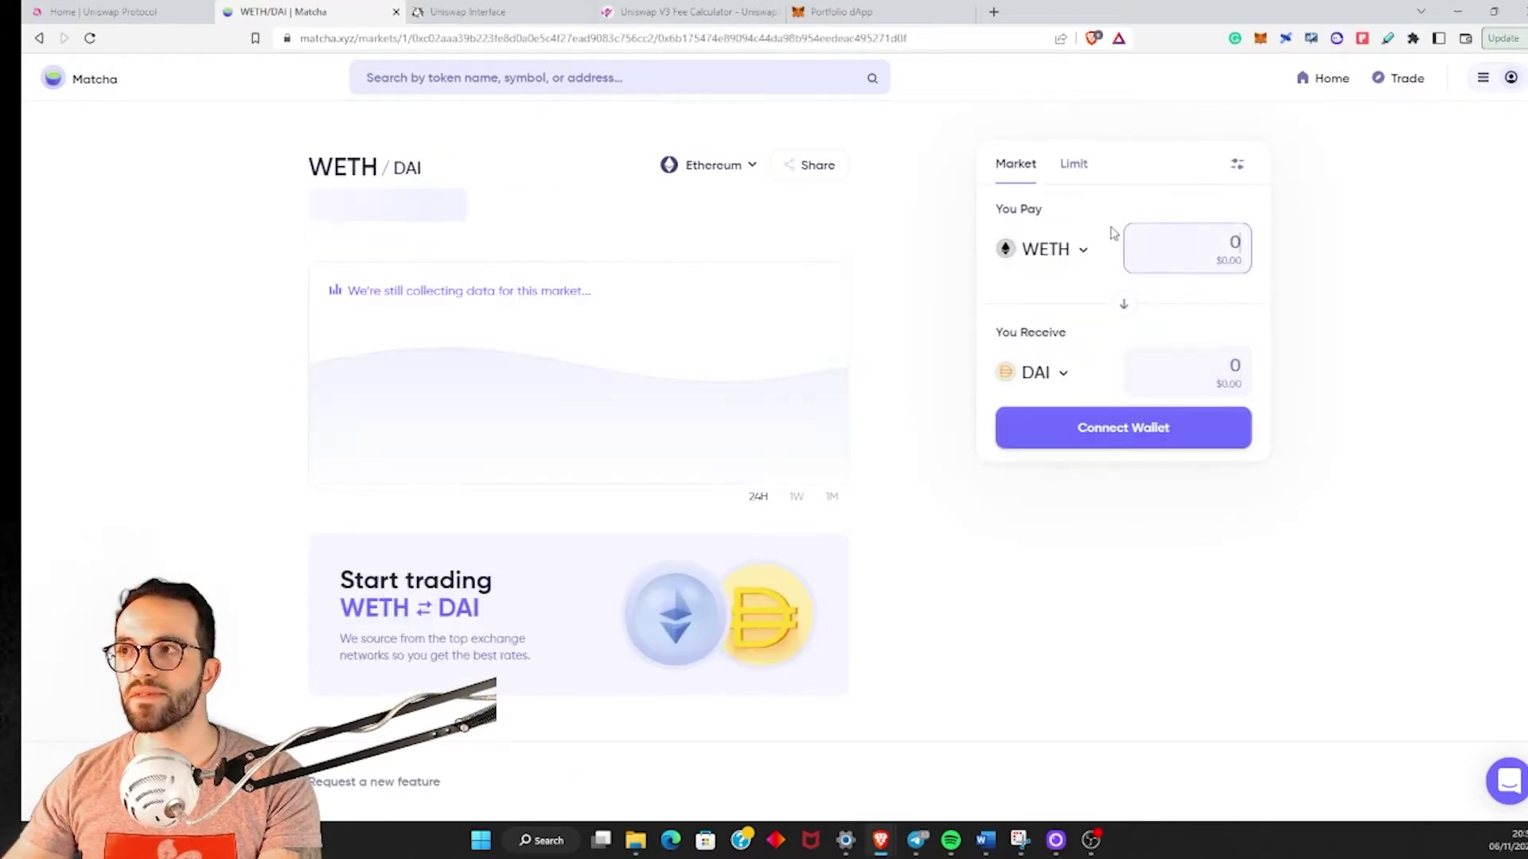
Step: Set up a limit order paying 0.1 WETH at a WETH price of 1500 DAI
click(1082, 173)
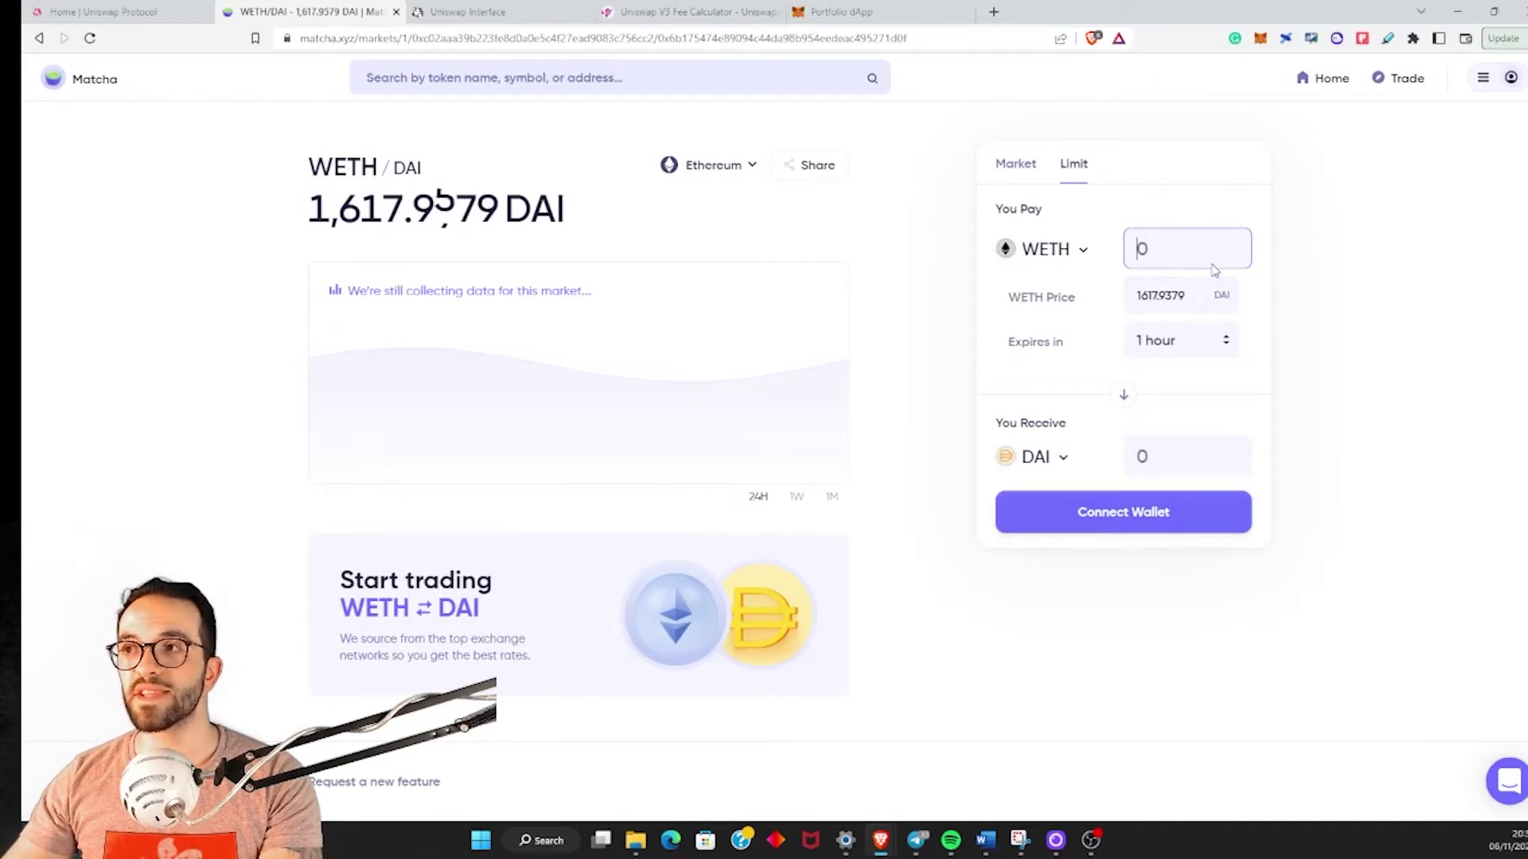
text(0.1)
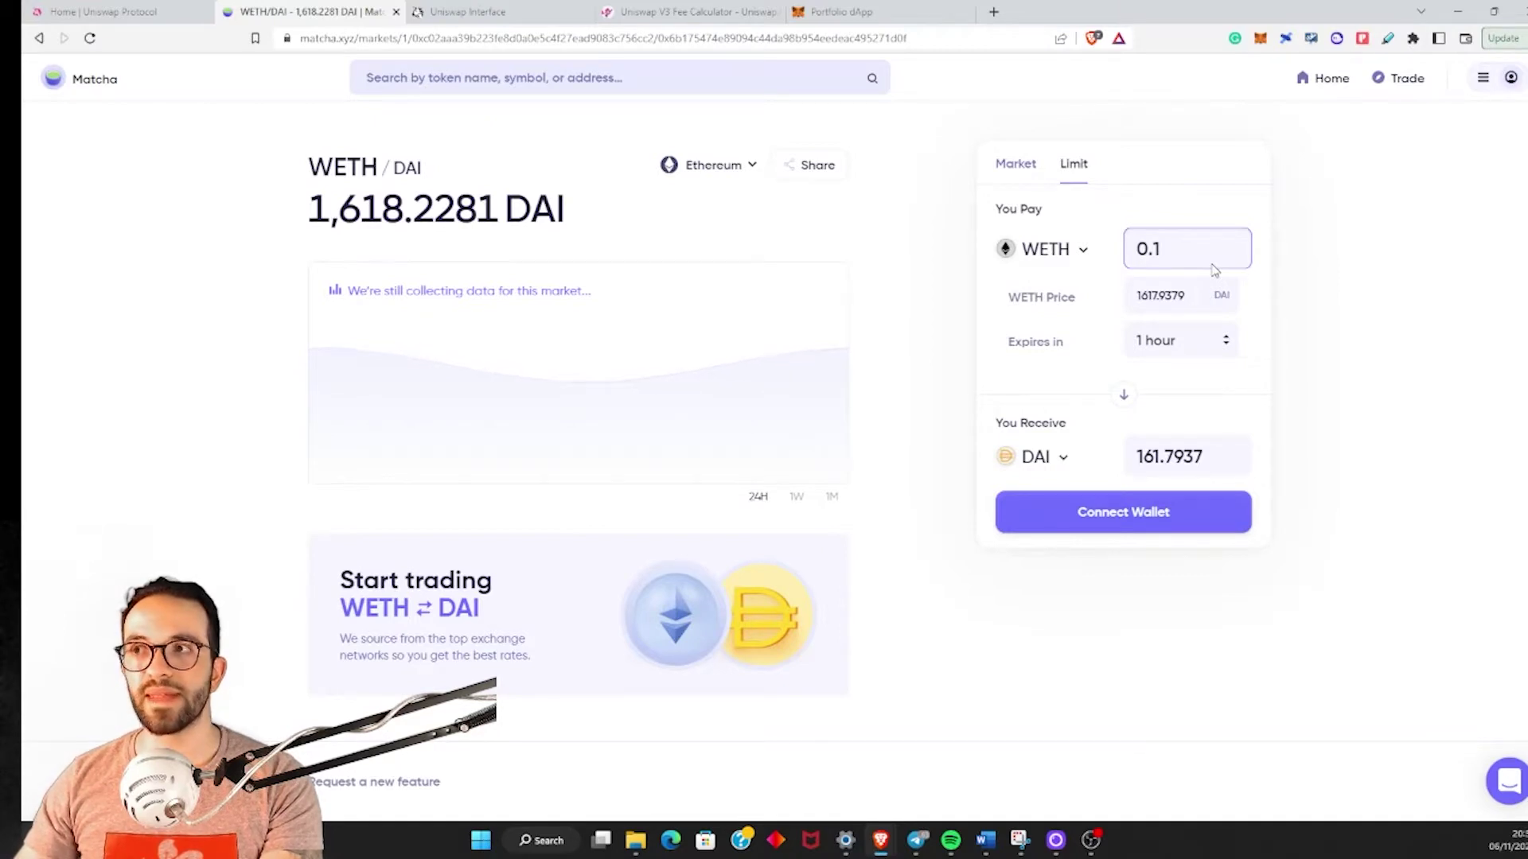
click(1184, 307)
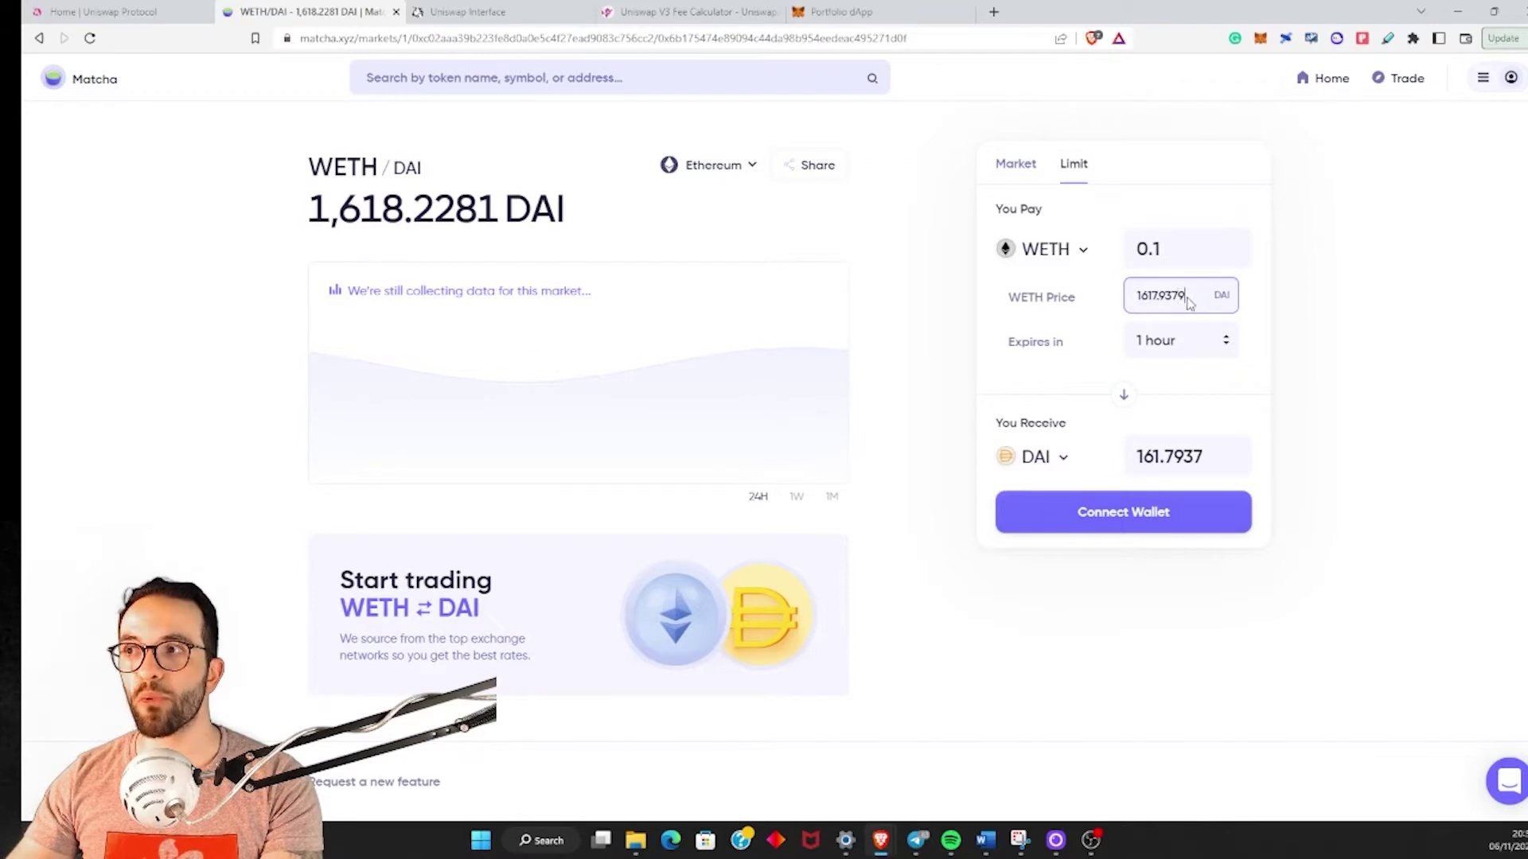
drag(1188, 302, 1157, 309)
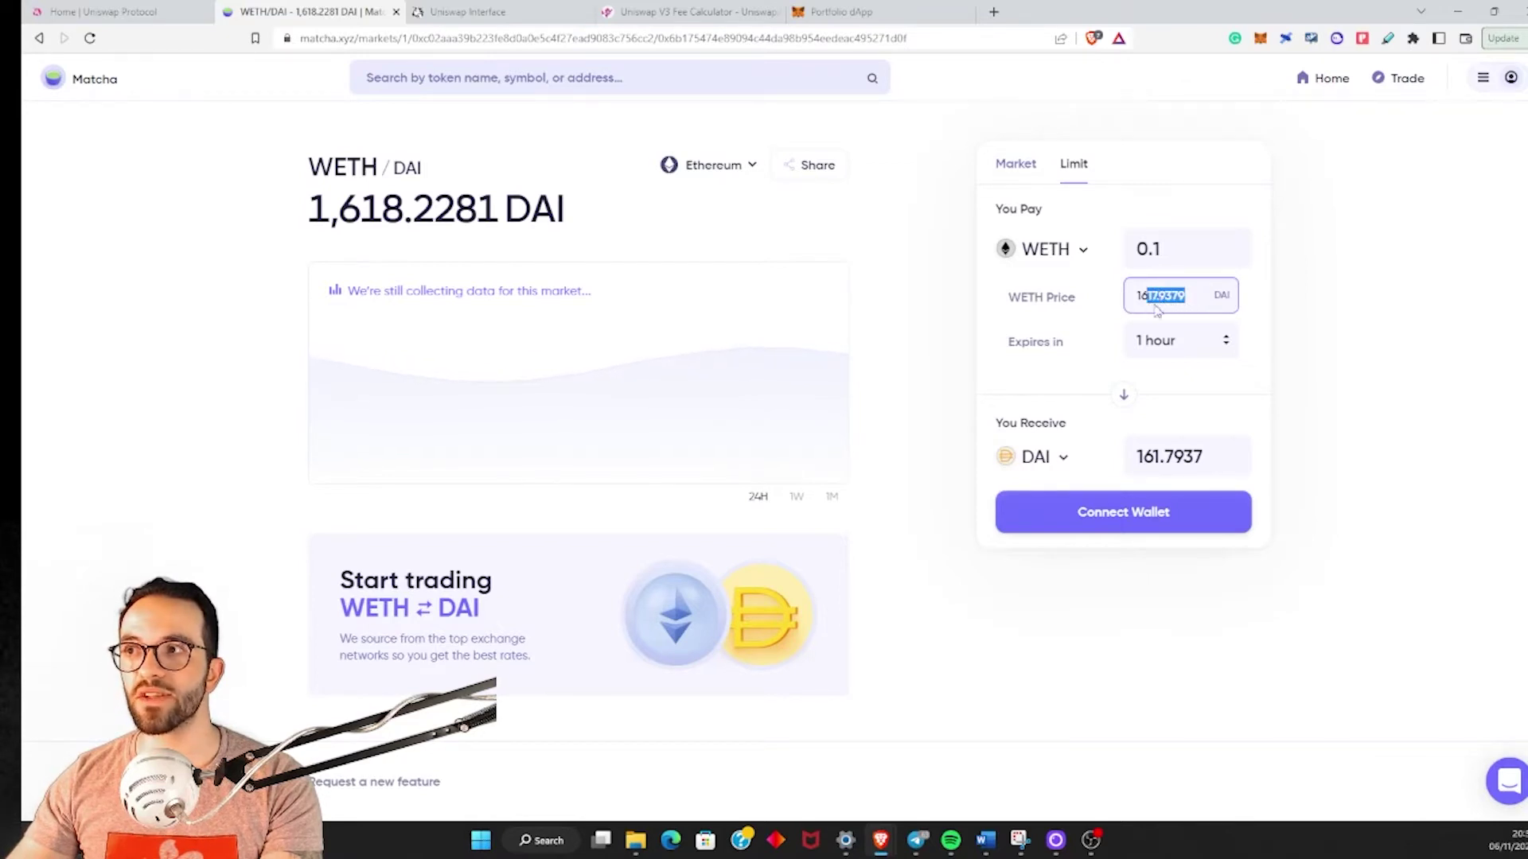
key(ctrl+plus)
key(ctrl+plus)
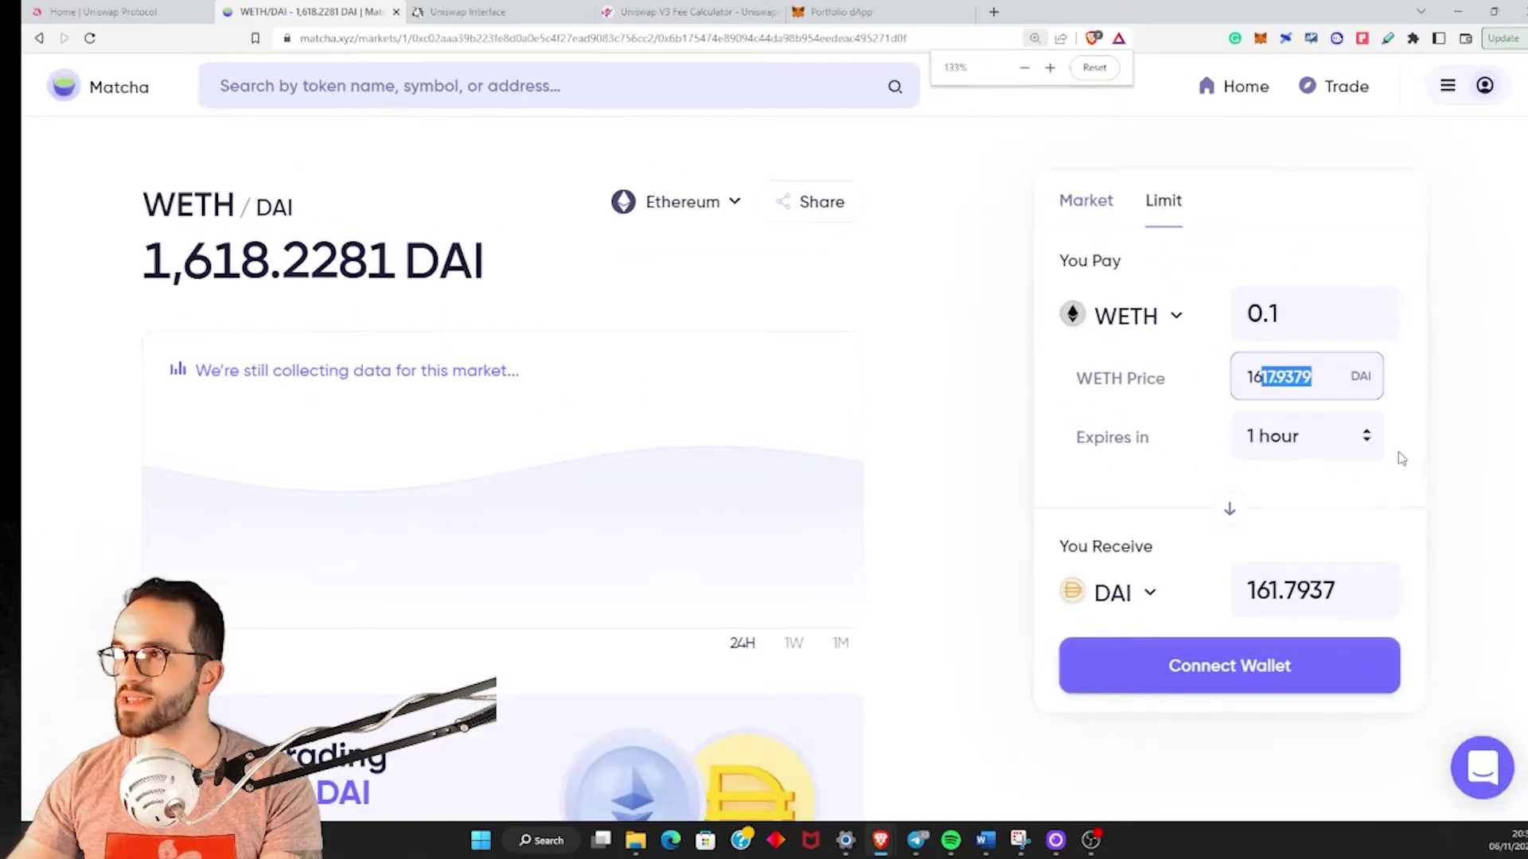
click(1327, 383)
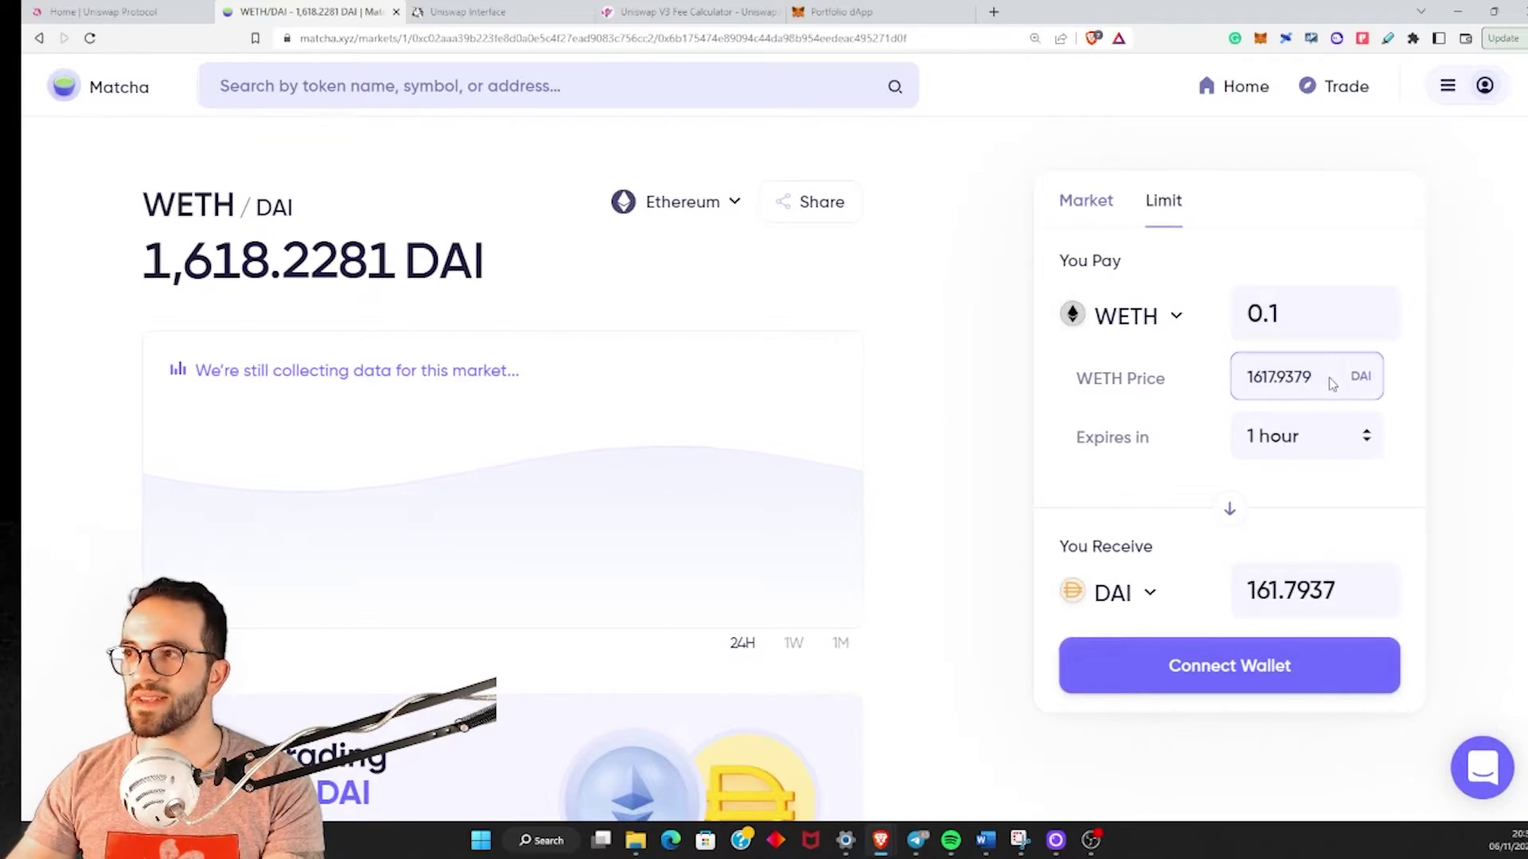
drag(1332, 384, 1260, 382)
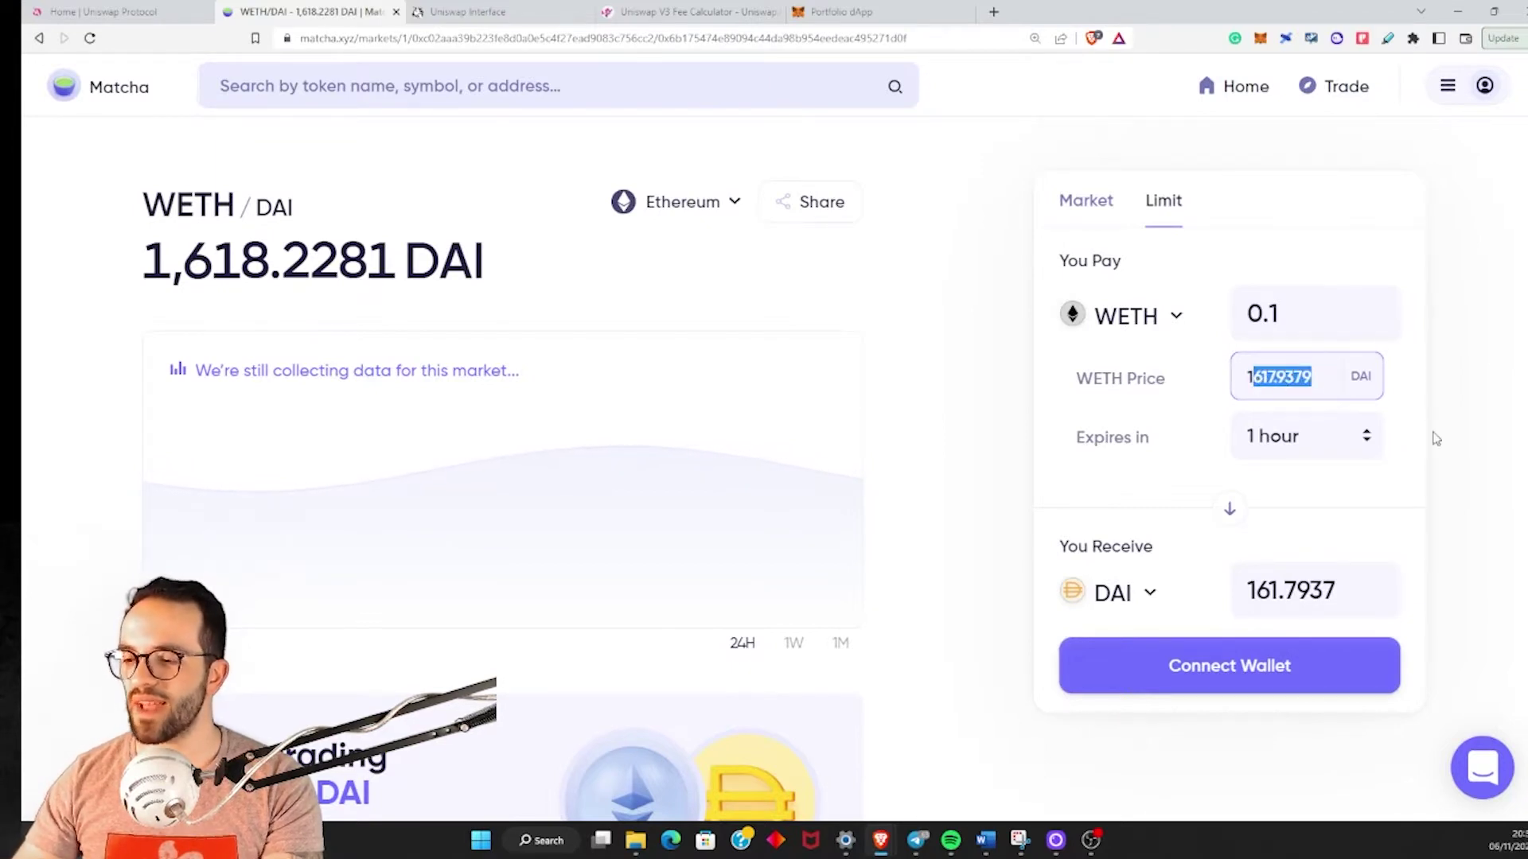
text(500)
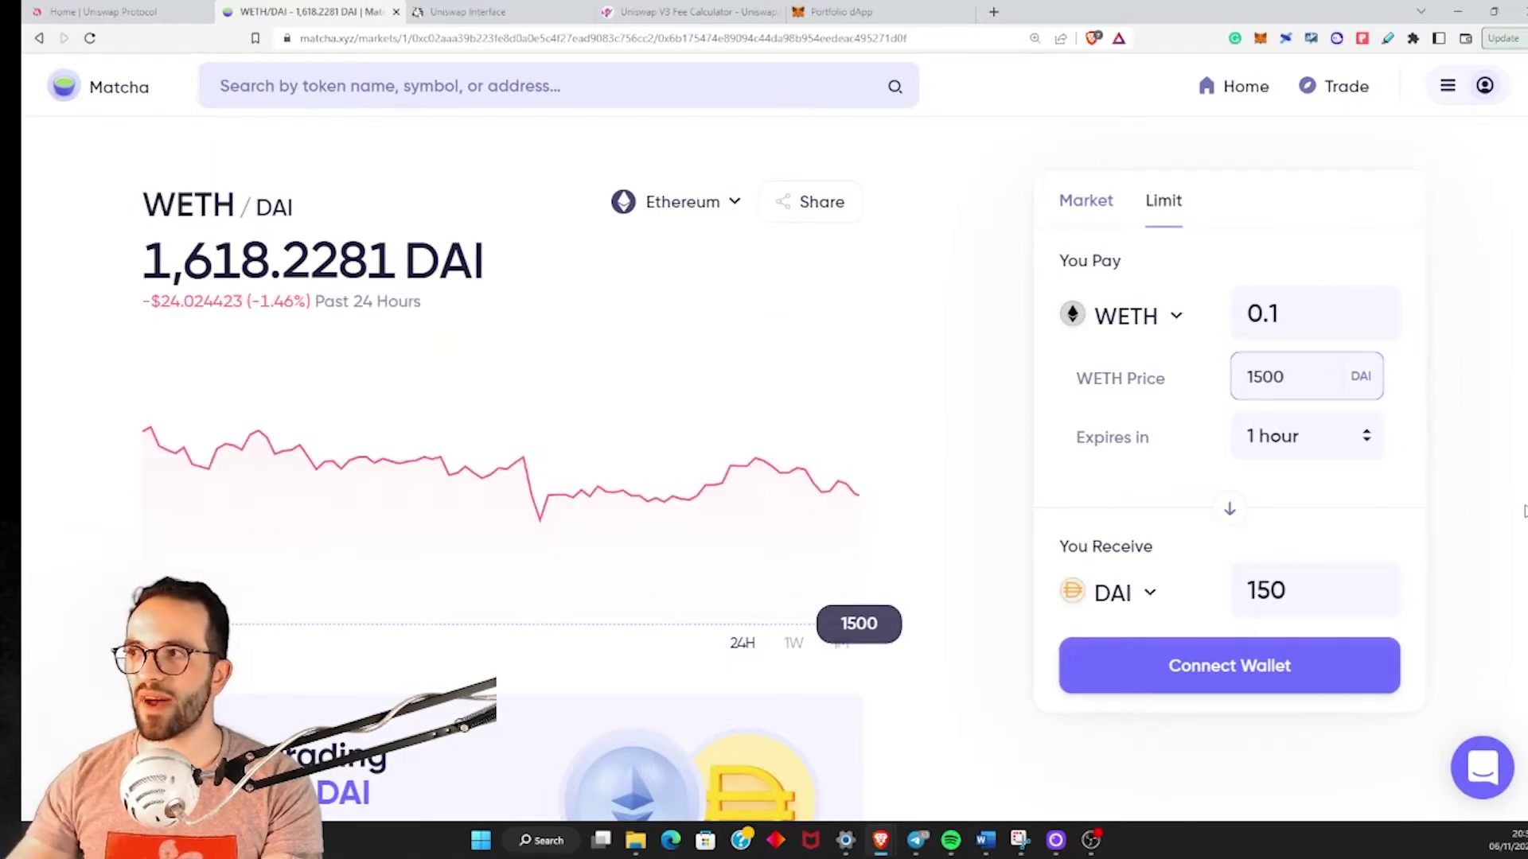
Step: Set the limit order to expire in 7 days
click(1364, 445)
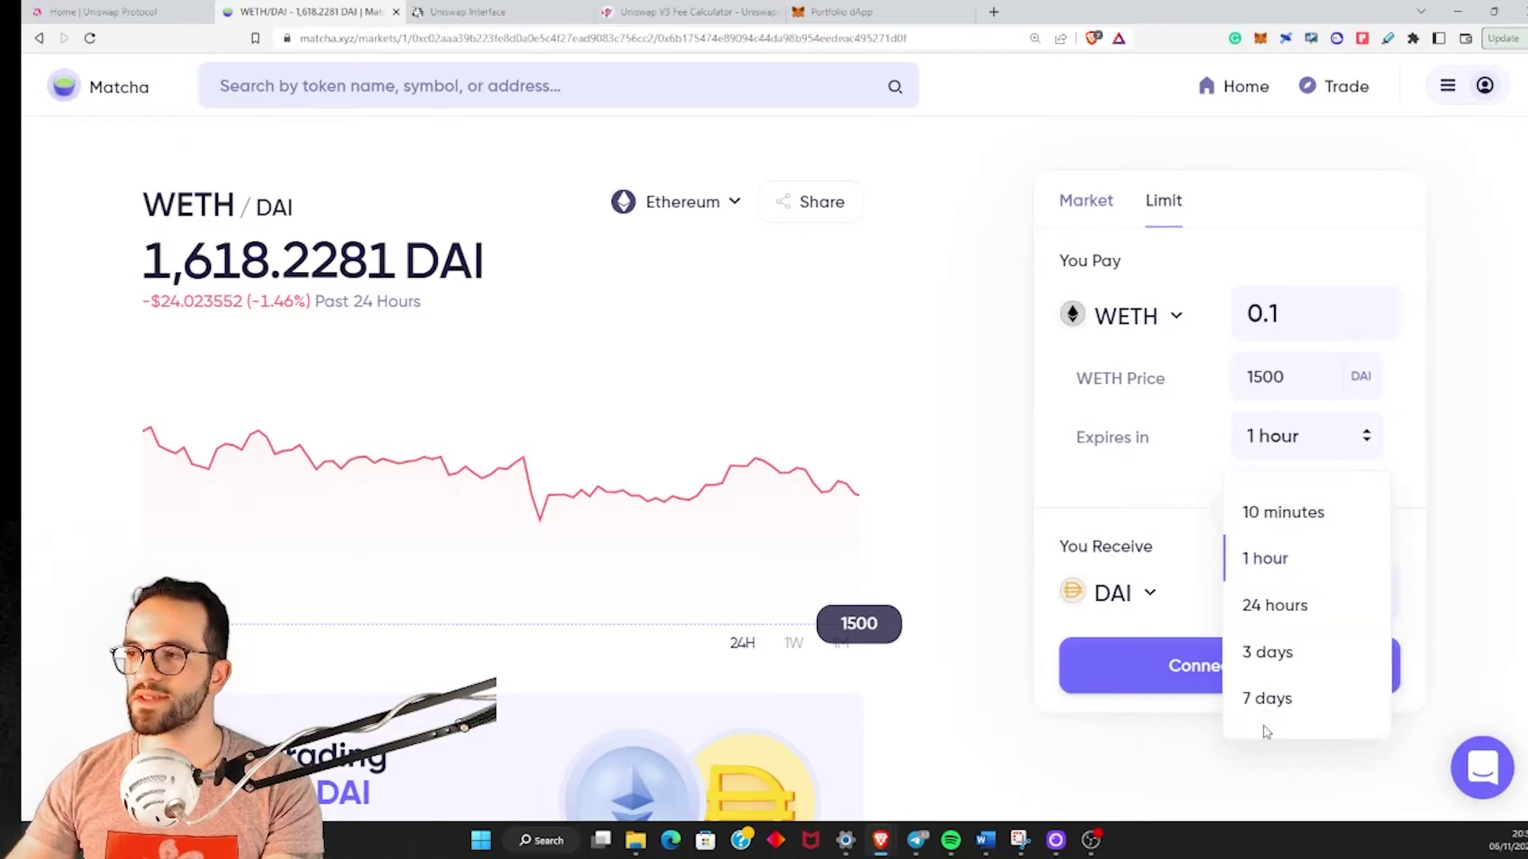
scroll(1265, 720, down, 3)
scroll(1289, 594, up, 2)
click(1290, 662)
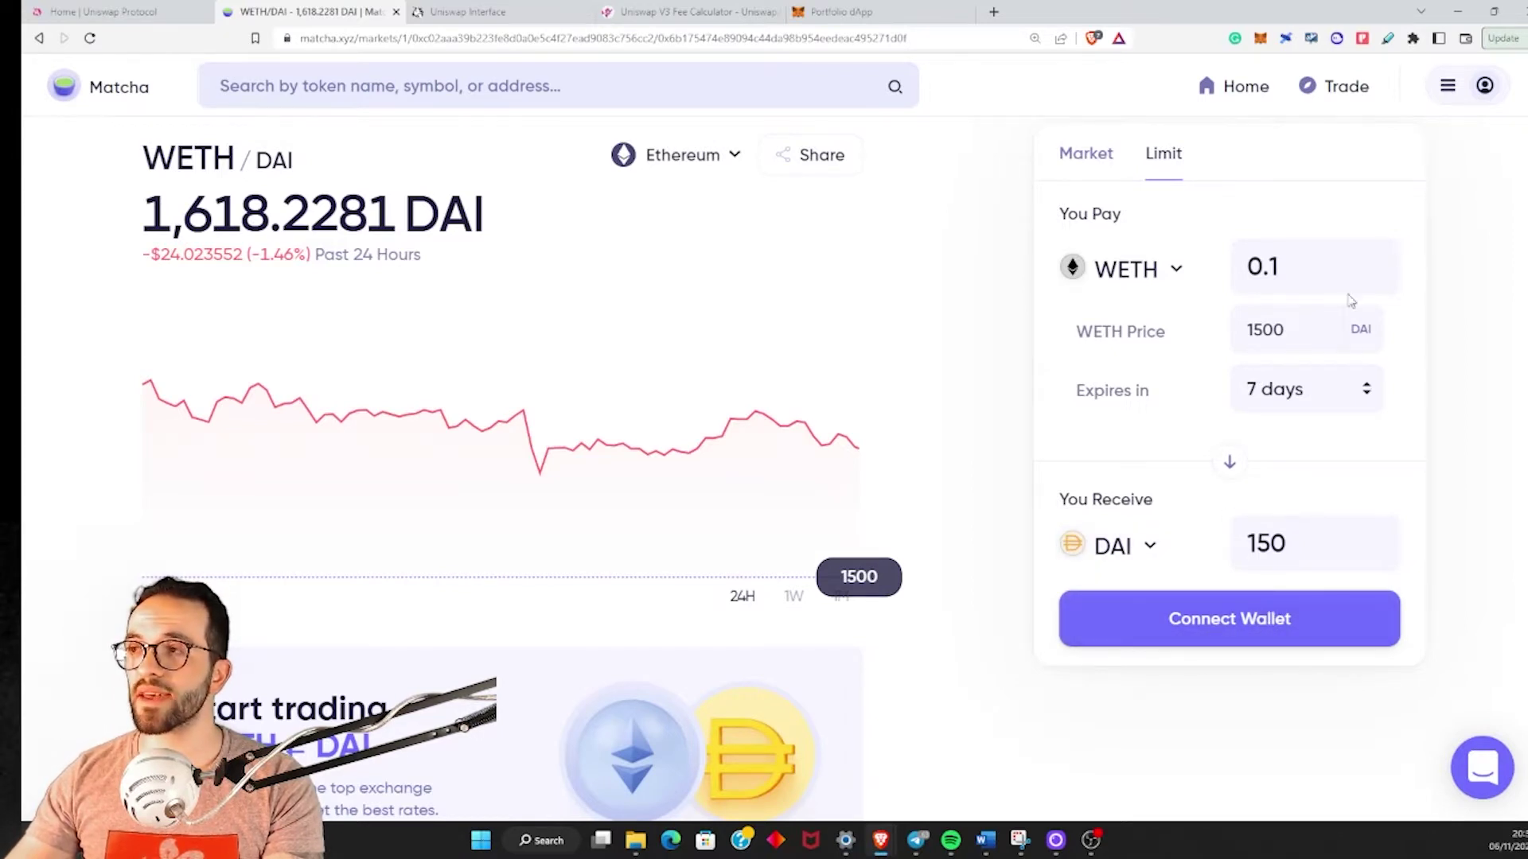
click(1321, 334)
drag(1321, 340, 1223, 342)
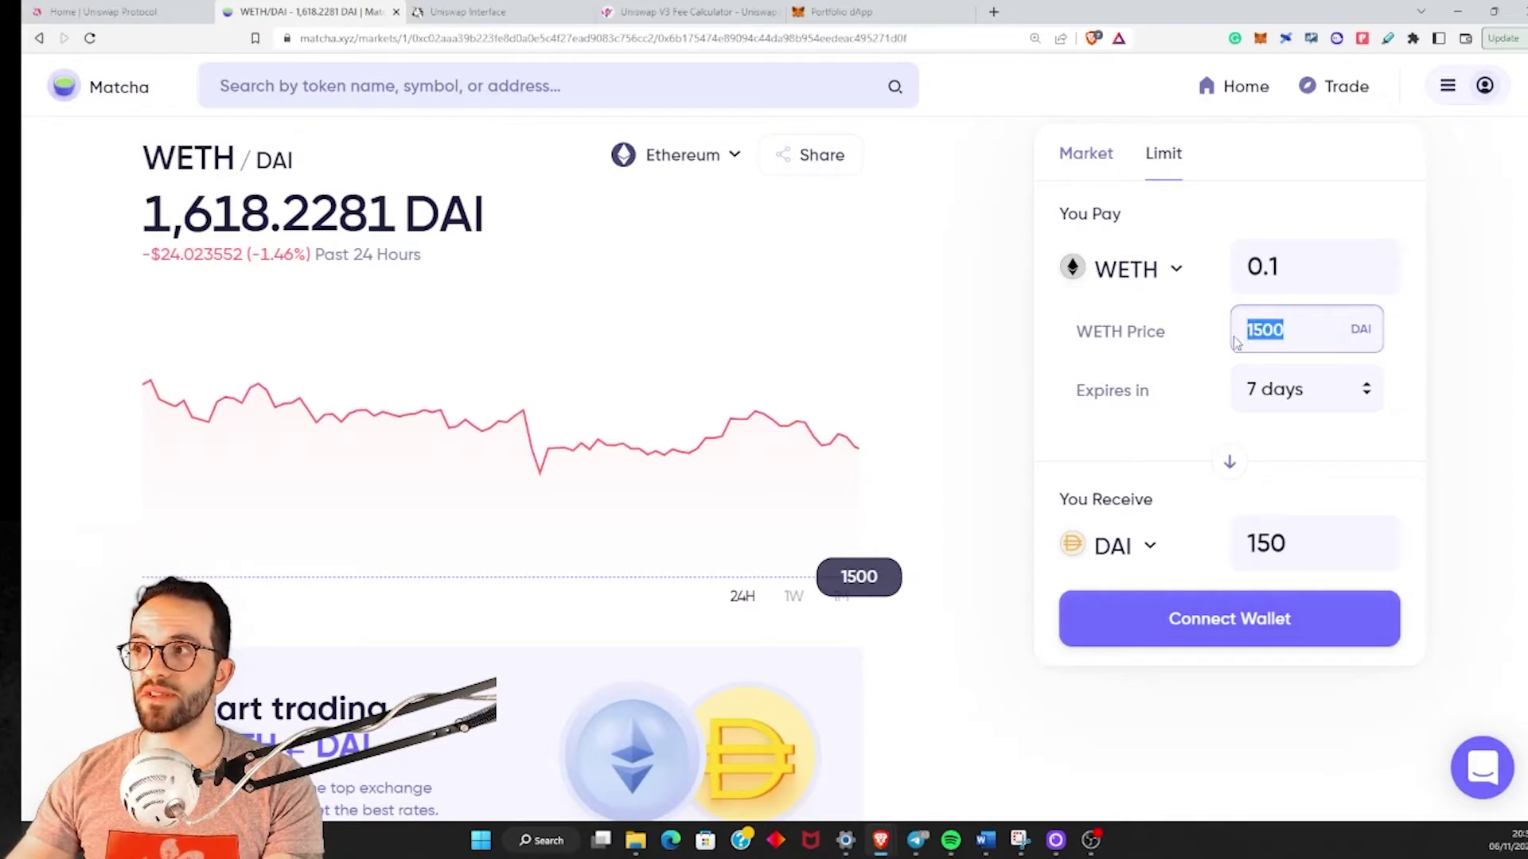
click(1488, 536)
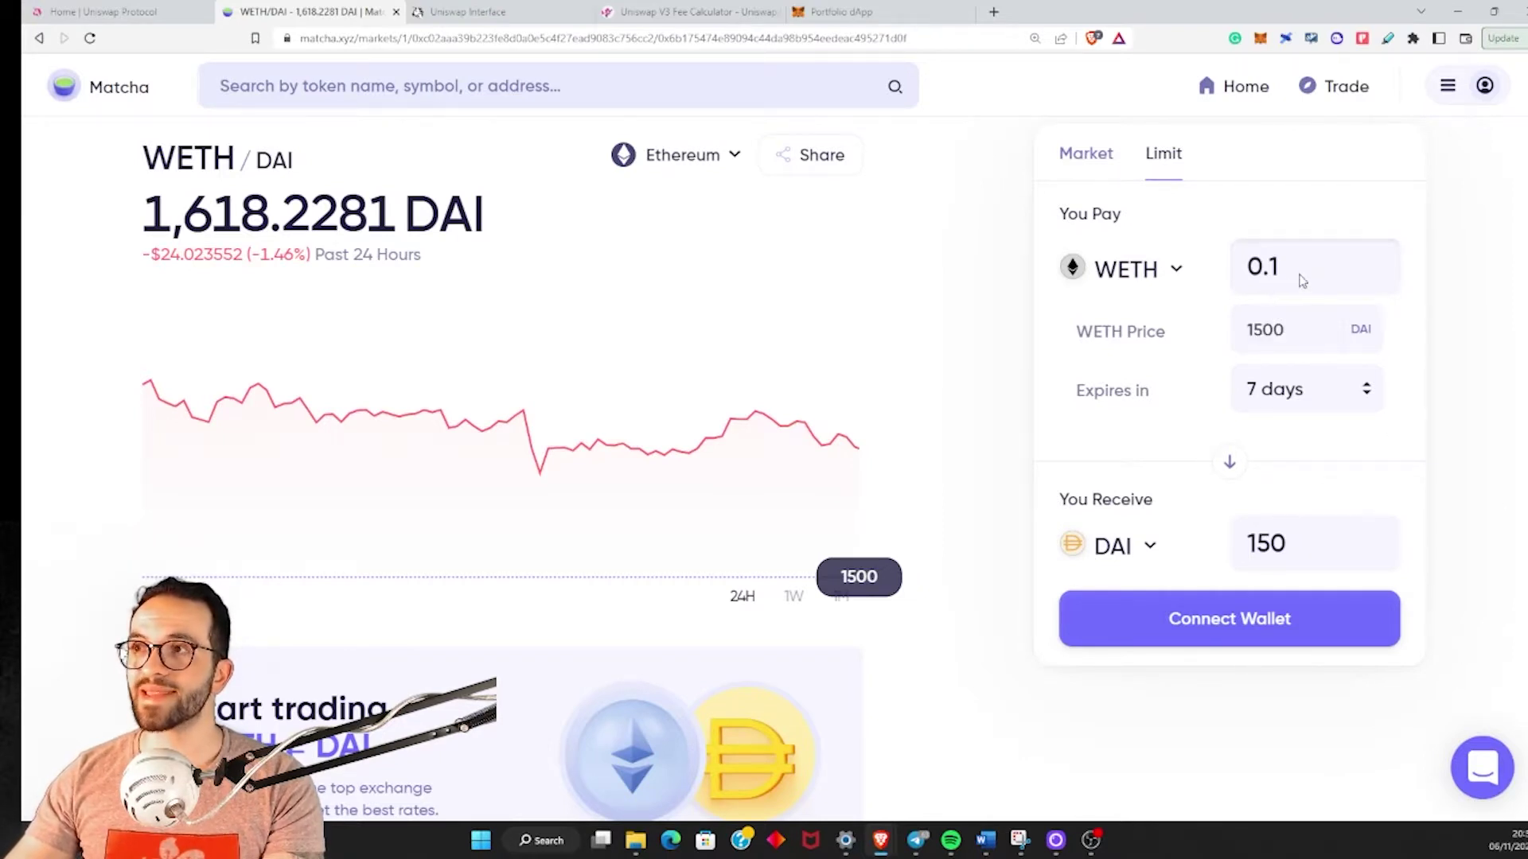
drag(1314, 281, 1190, 279)
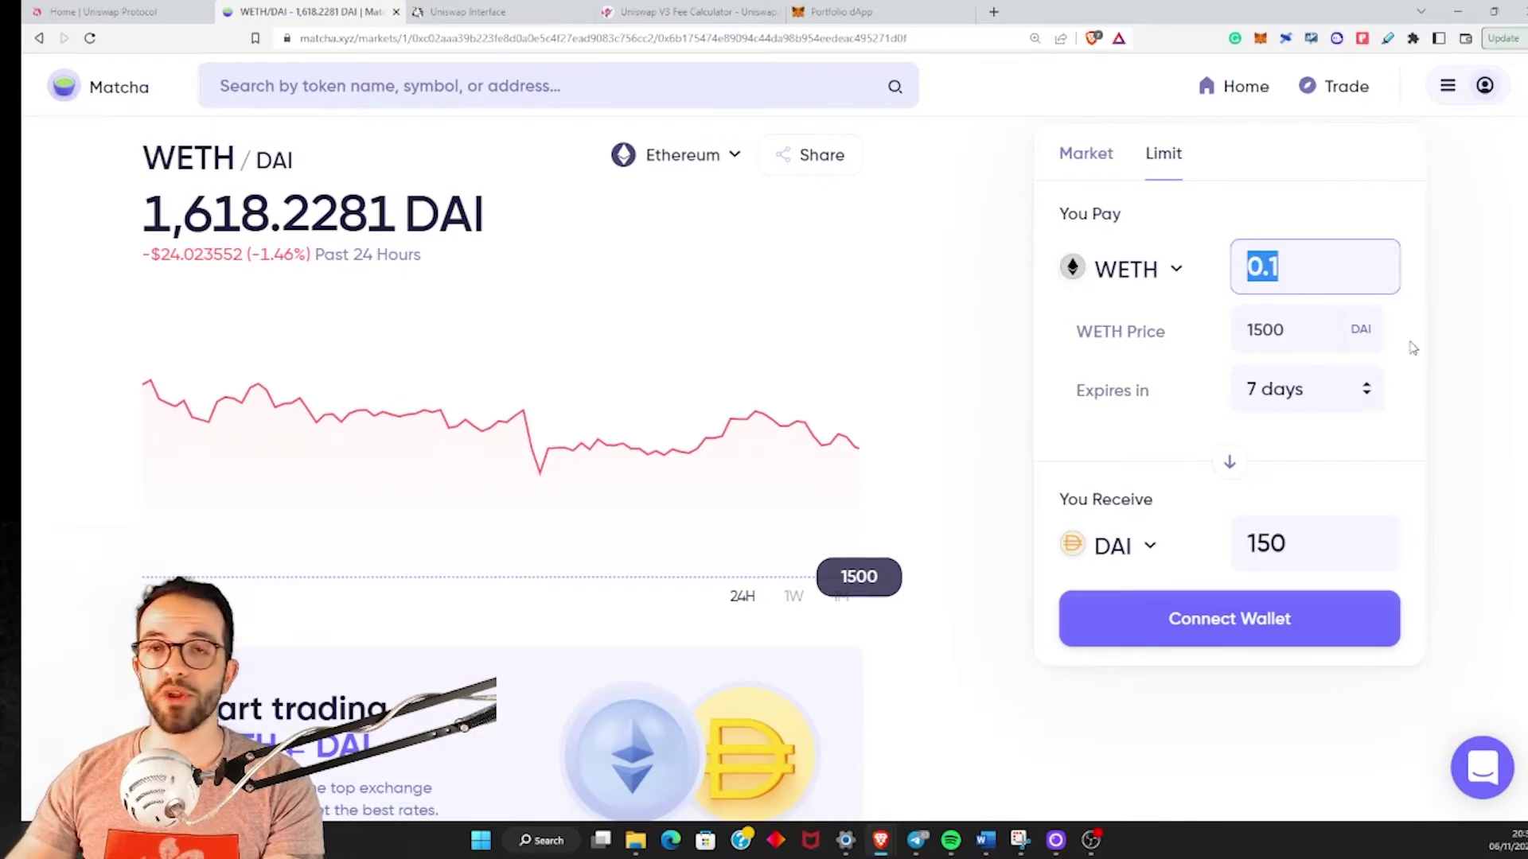
click(1495, 487)
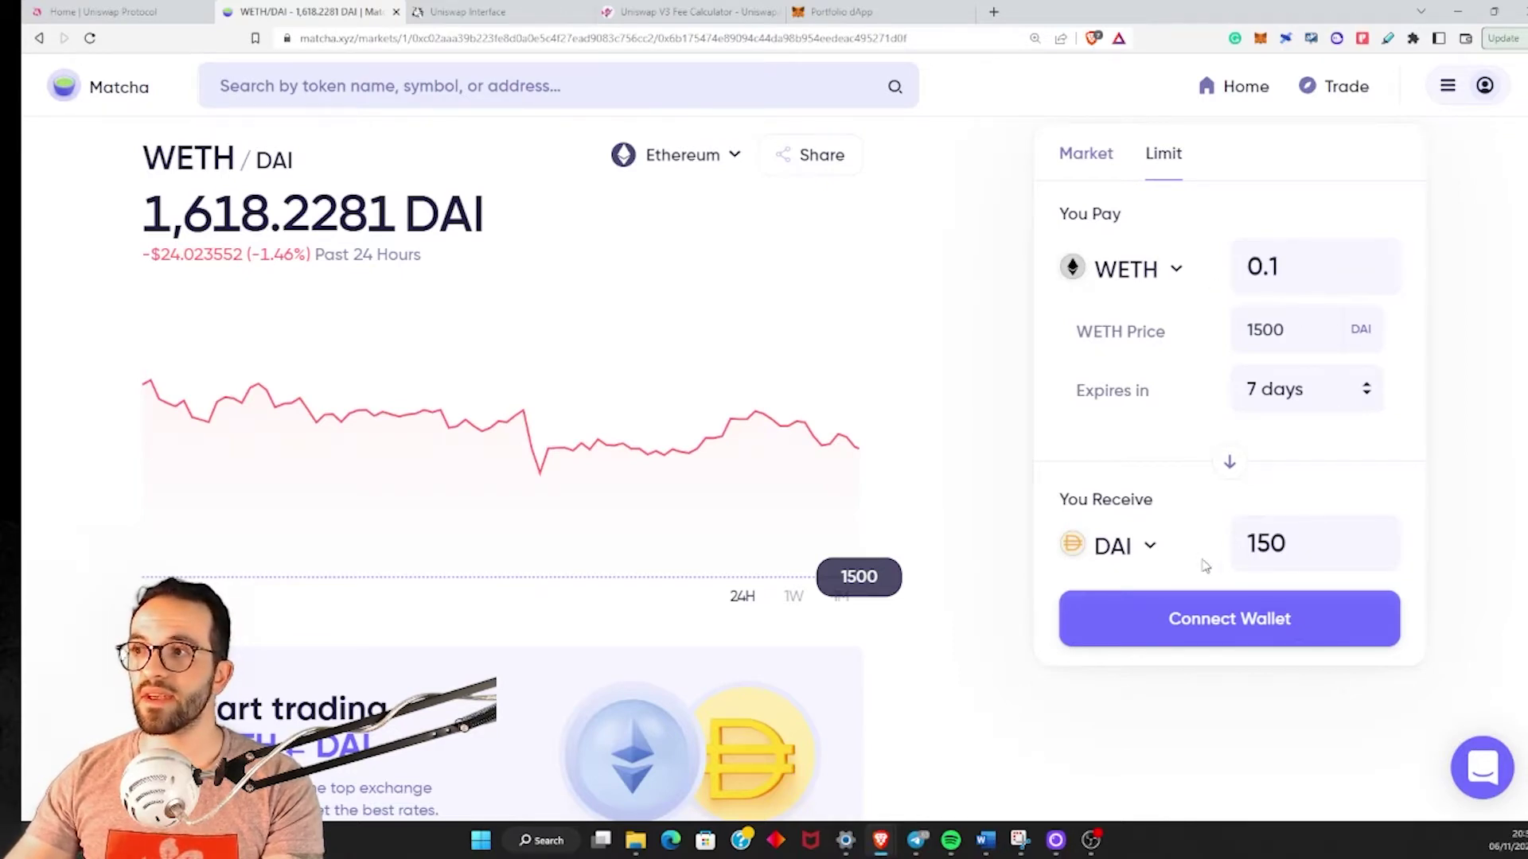
Step: Reverse the order's direction to receive WETH, and change the token being paid to USD Coin (USDC)
click(1232, 462)
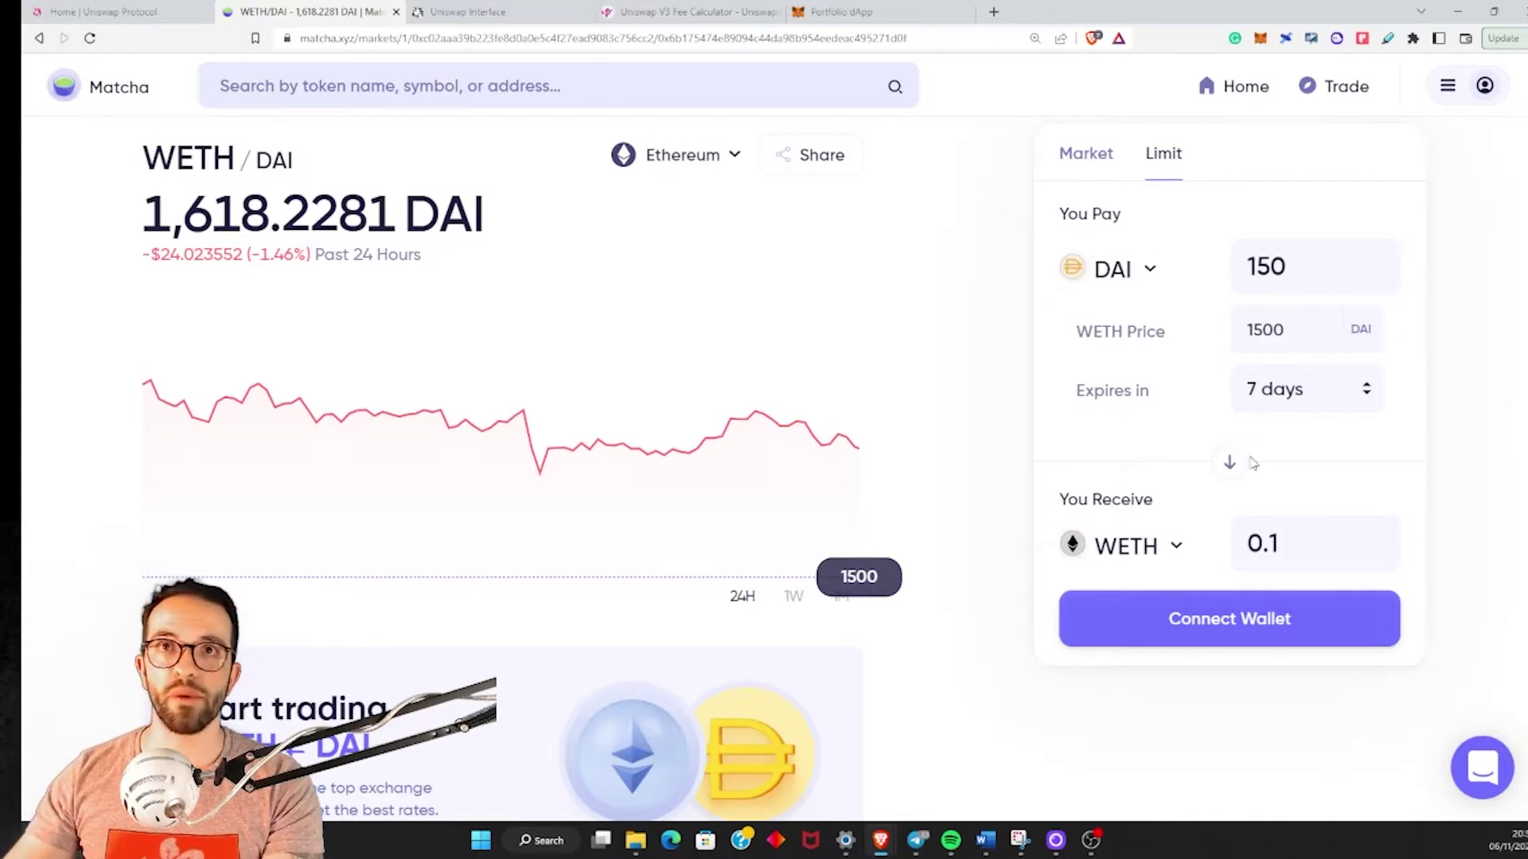
click(1148, 269)
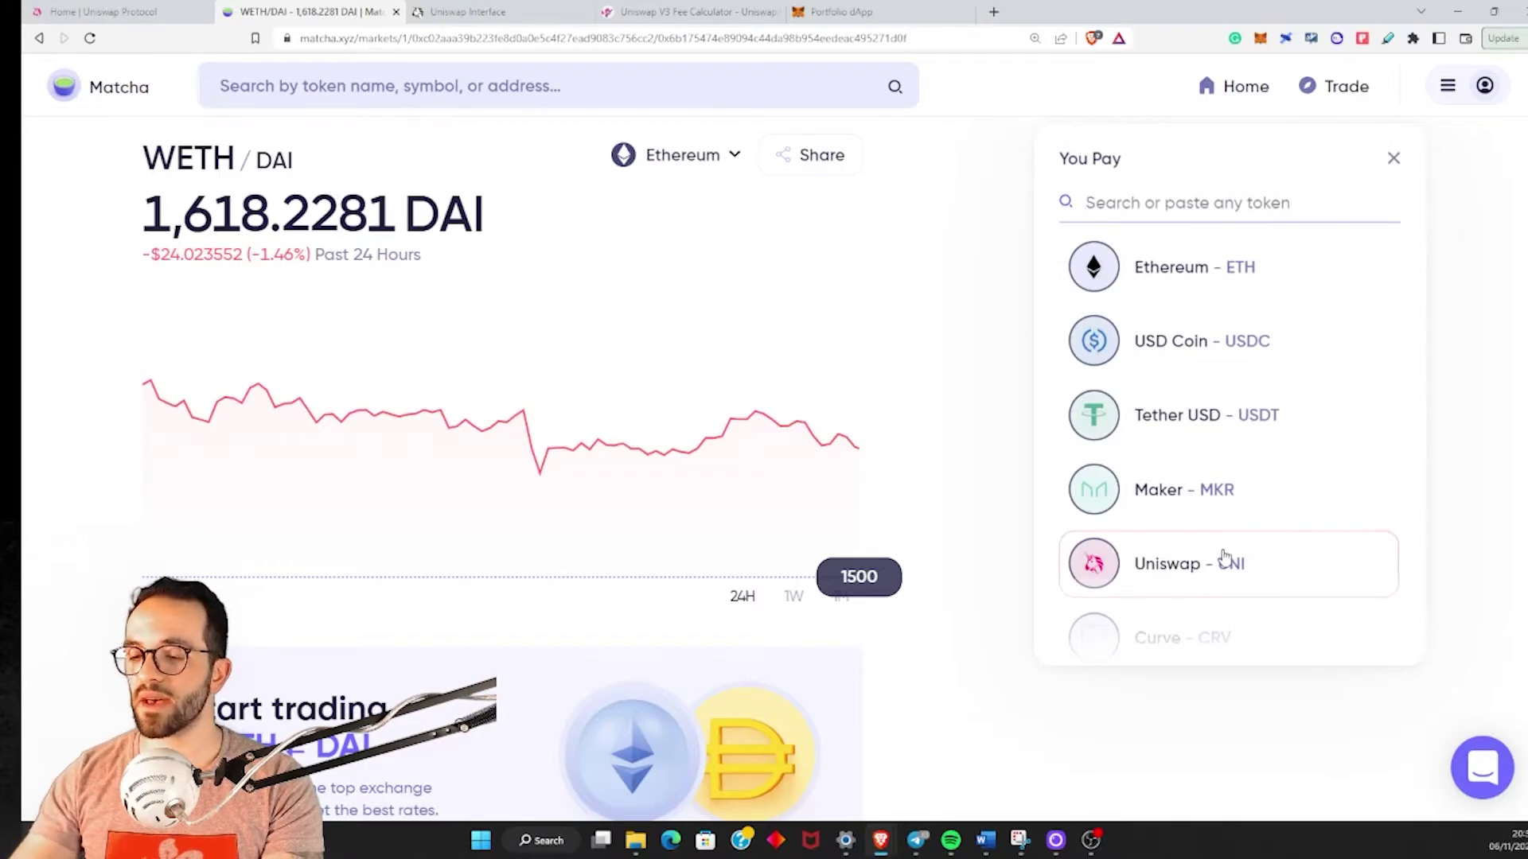
text(usd)
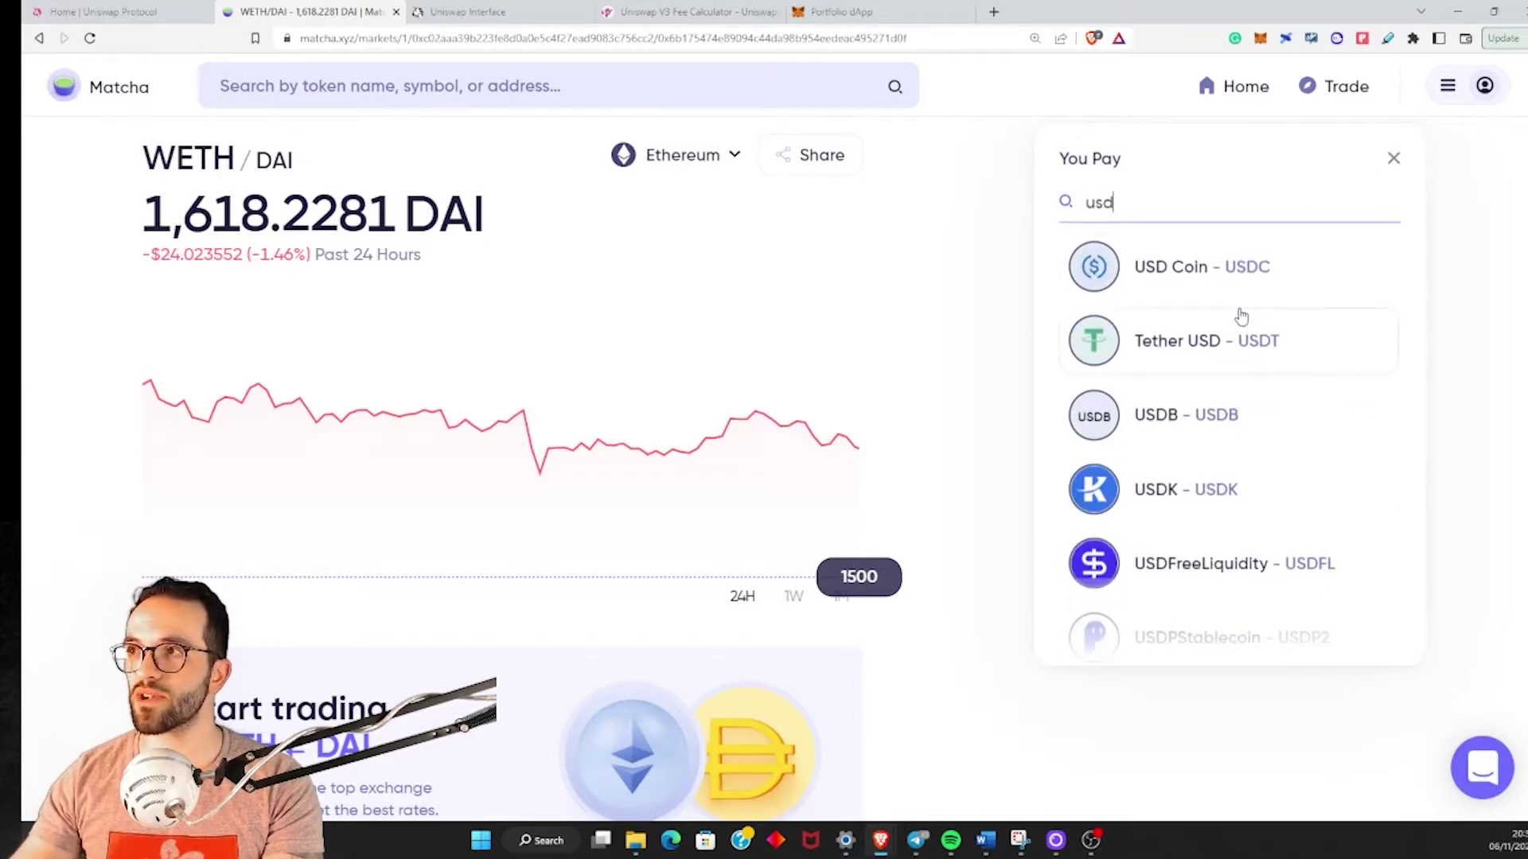
click(1218, 266)
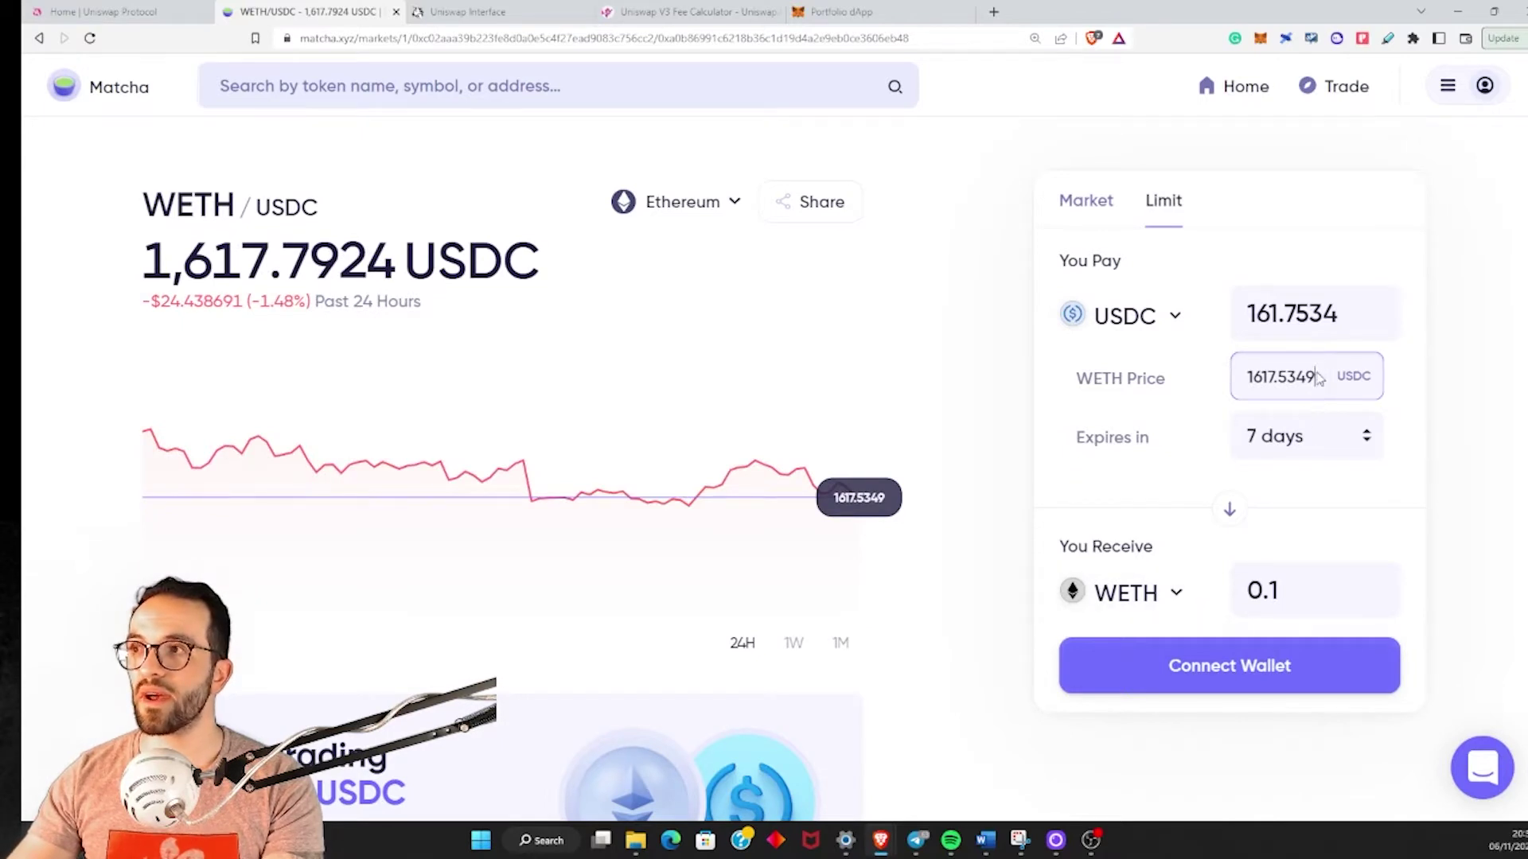
Step: Set the limit order's WETH price to 1500 USDC
drag(1319, 379, 1241, 378)
text(1500)
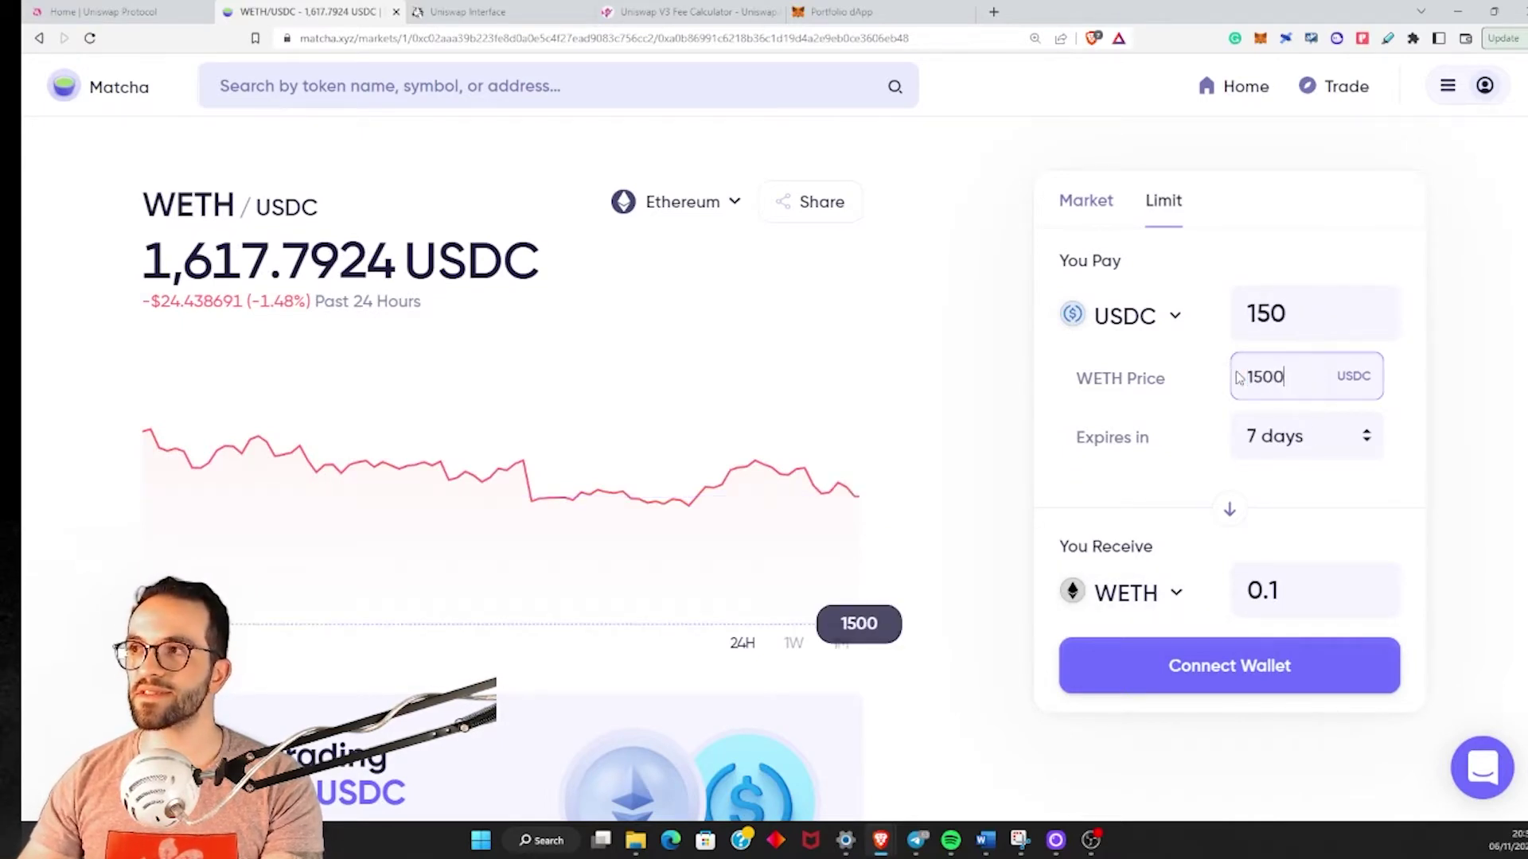
click(1479, 458)
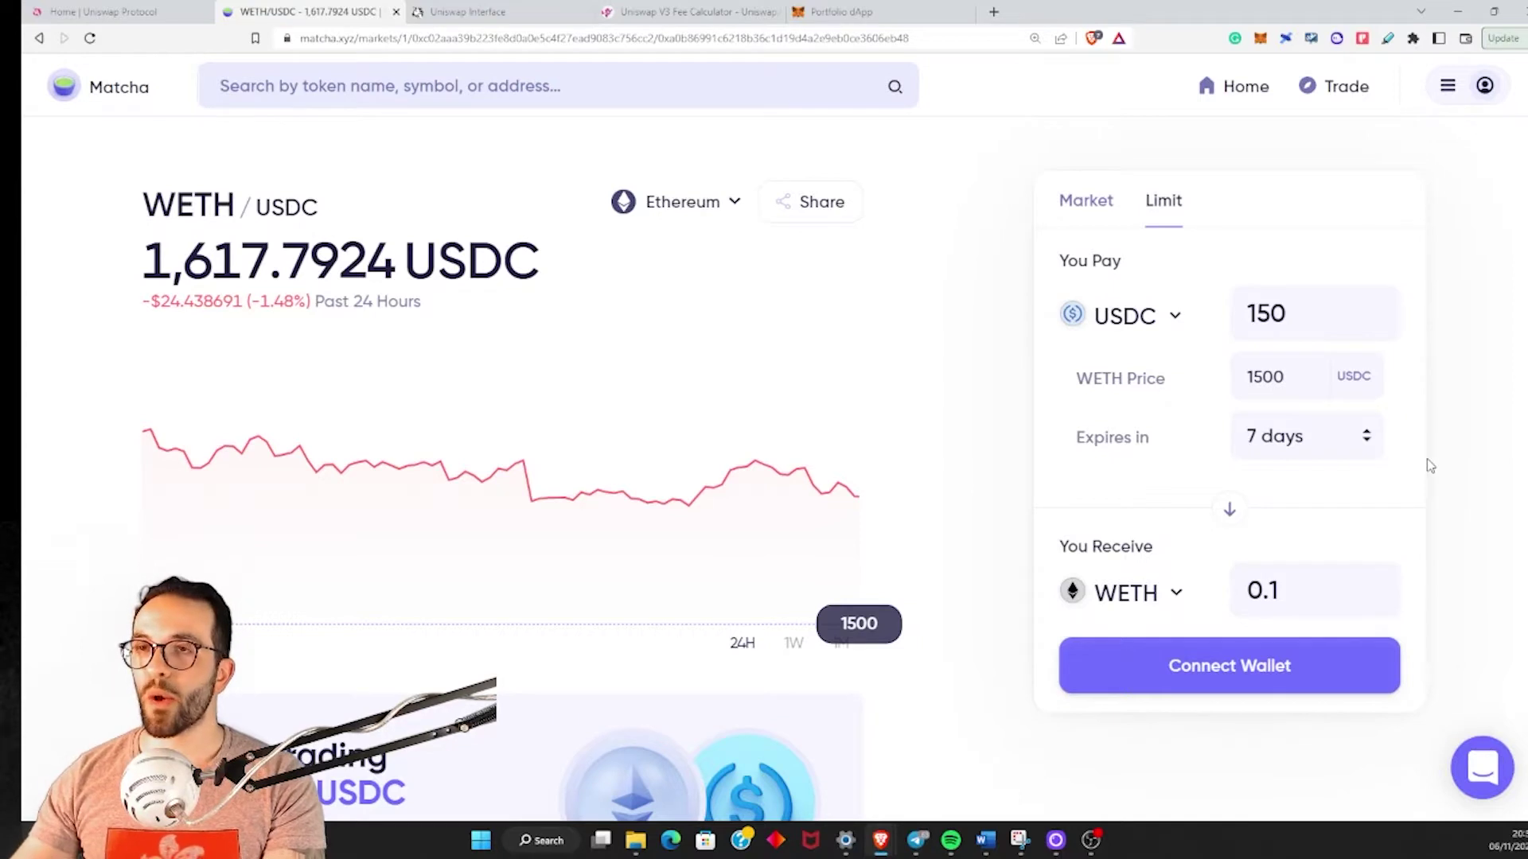
key(ctrl+plus)
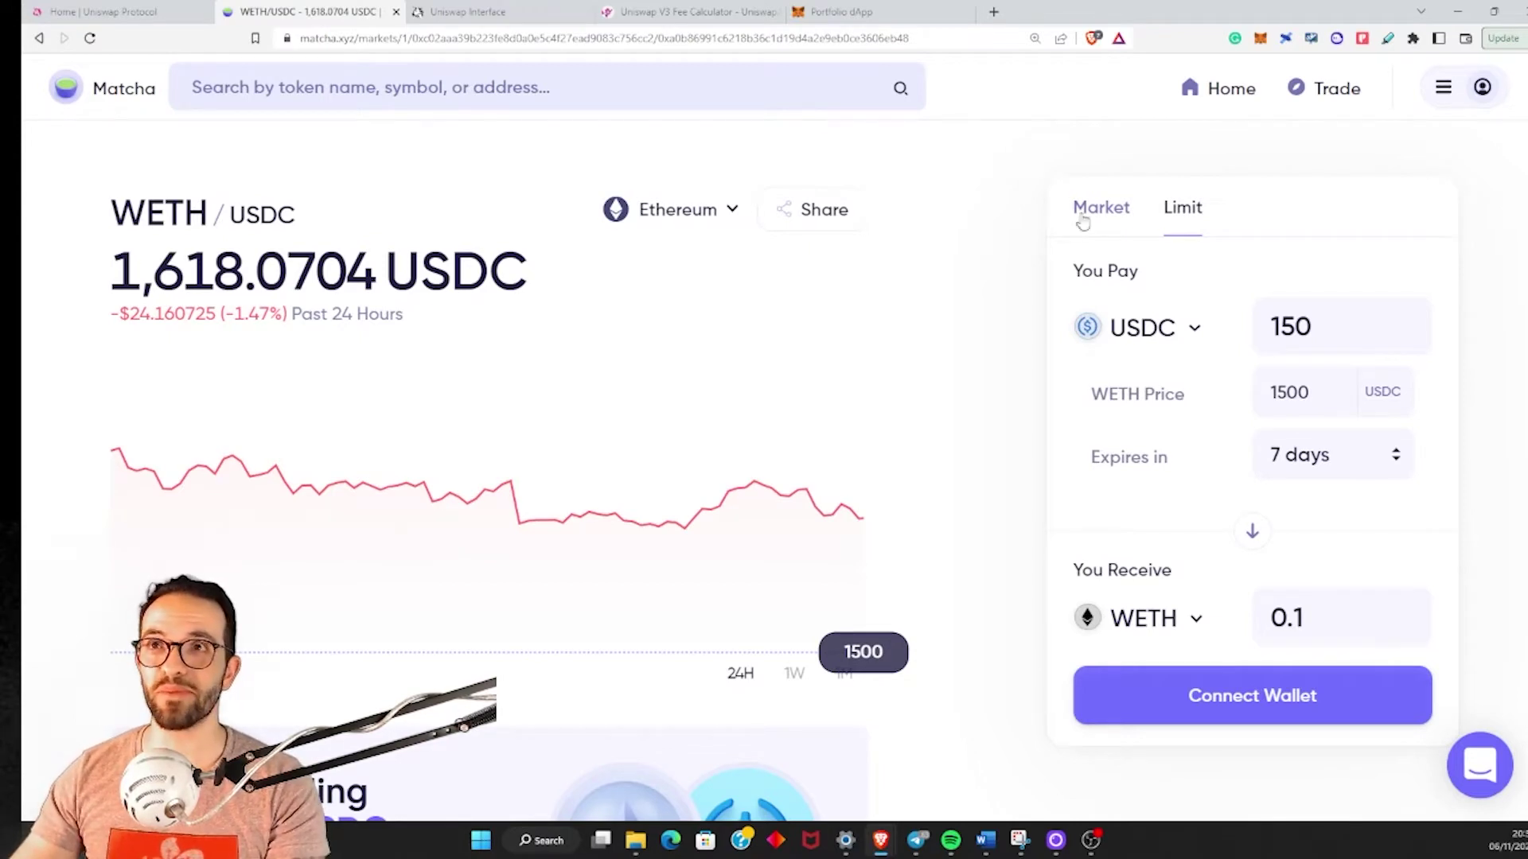
Step: Switch to the Uniswap swap interface and examine the networks it offers
click(470, 12)
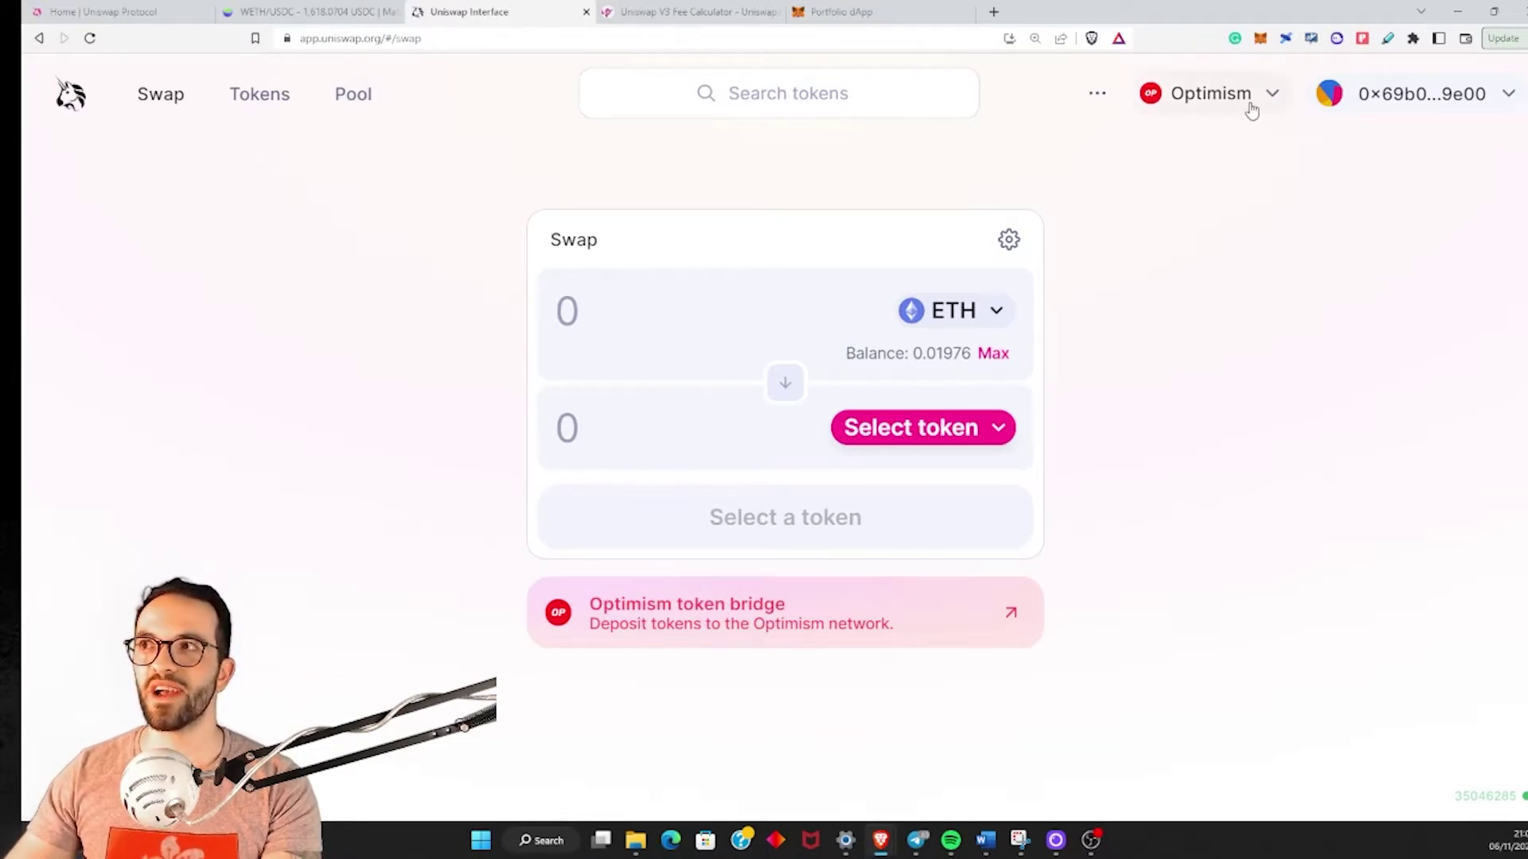
click(1207, 95)
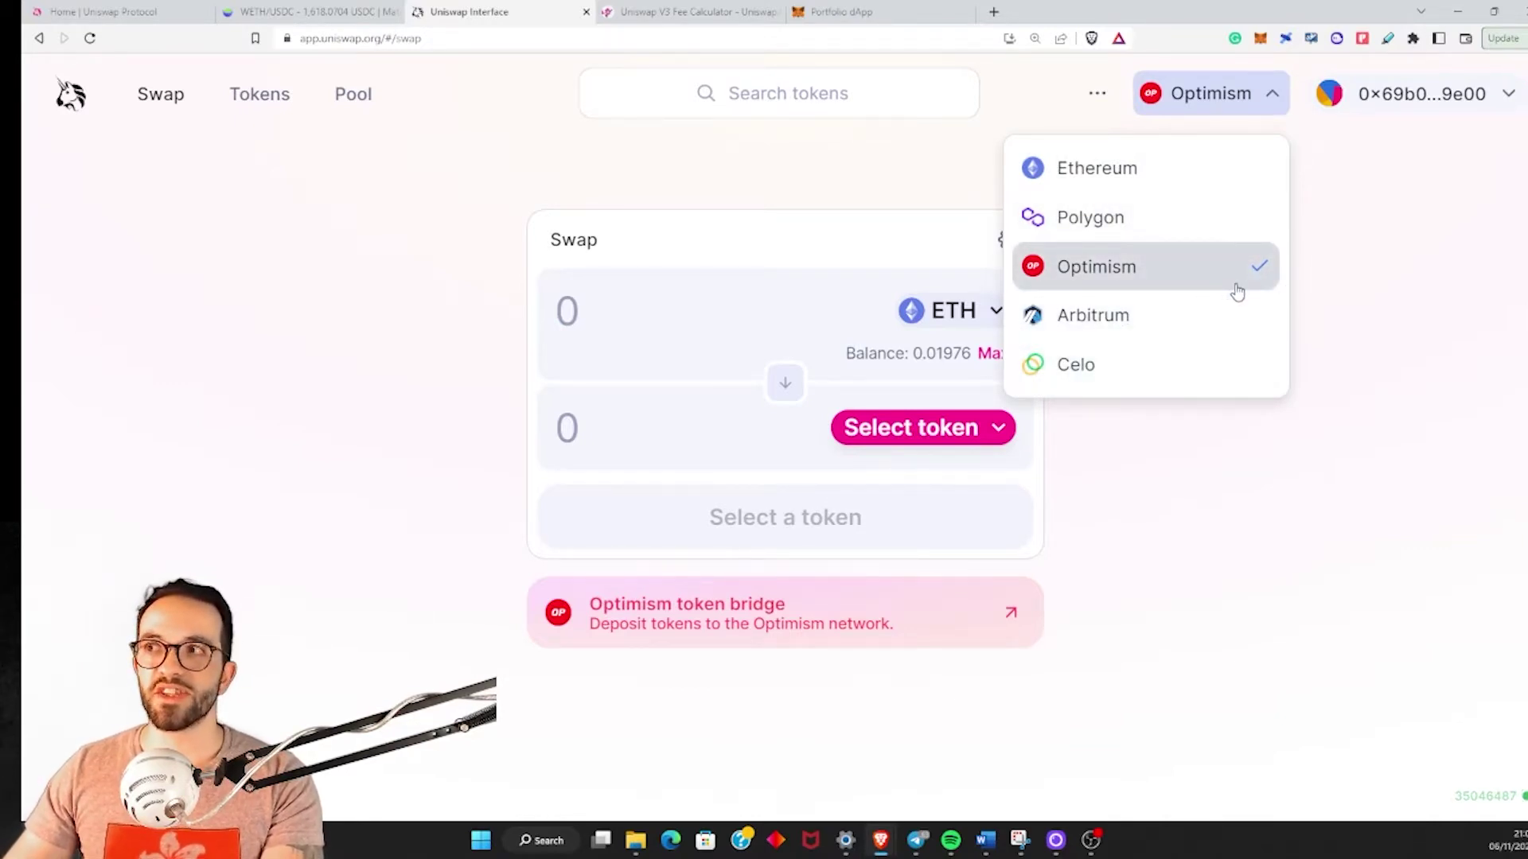
click(1347, 289)
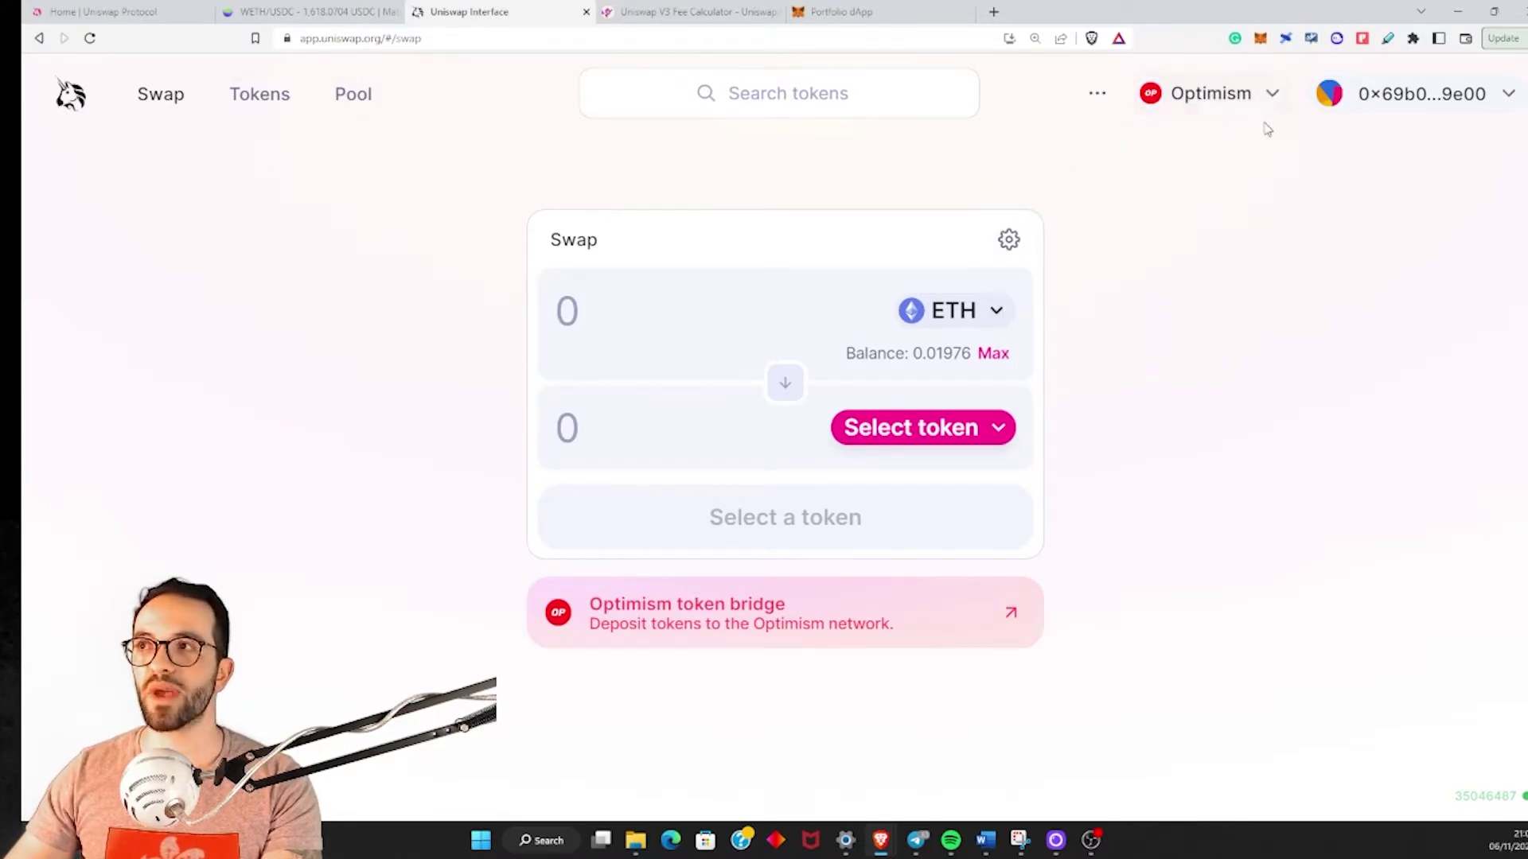
click(1228, 99)
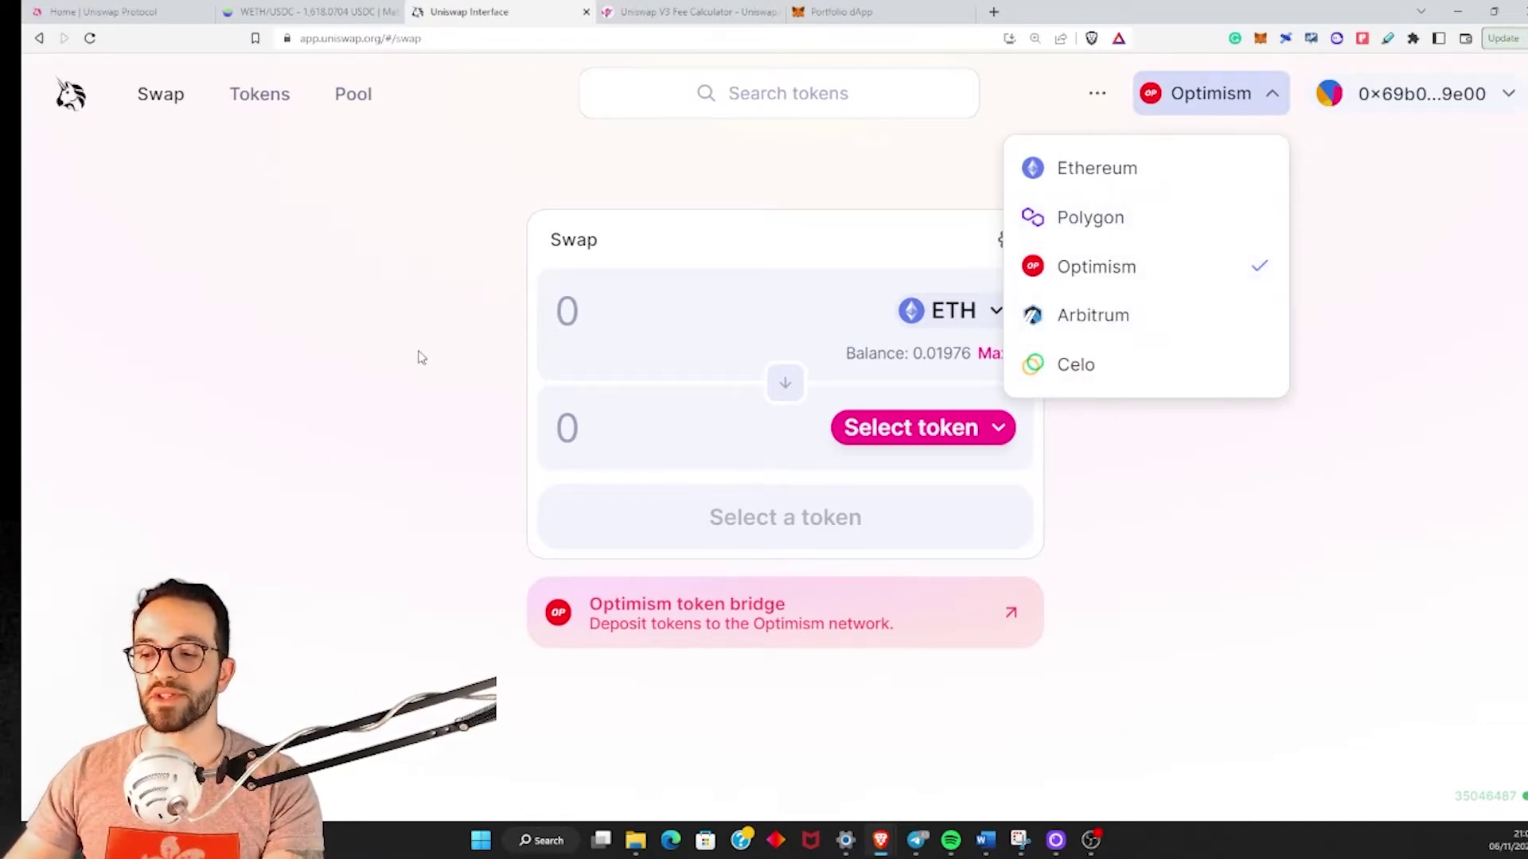
Step: Go to the Uniswap liquidity pools and start a new position
click(353, 95)
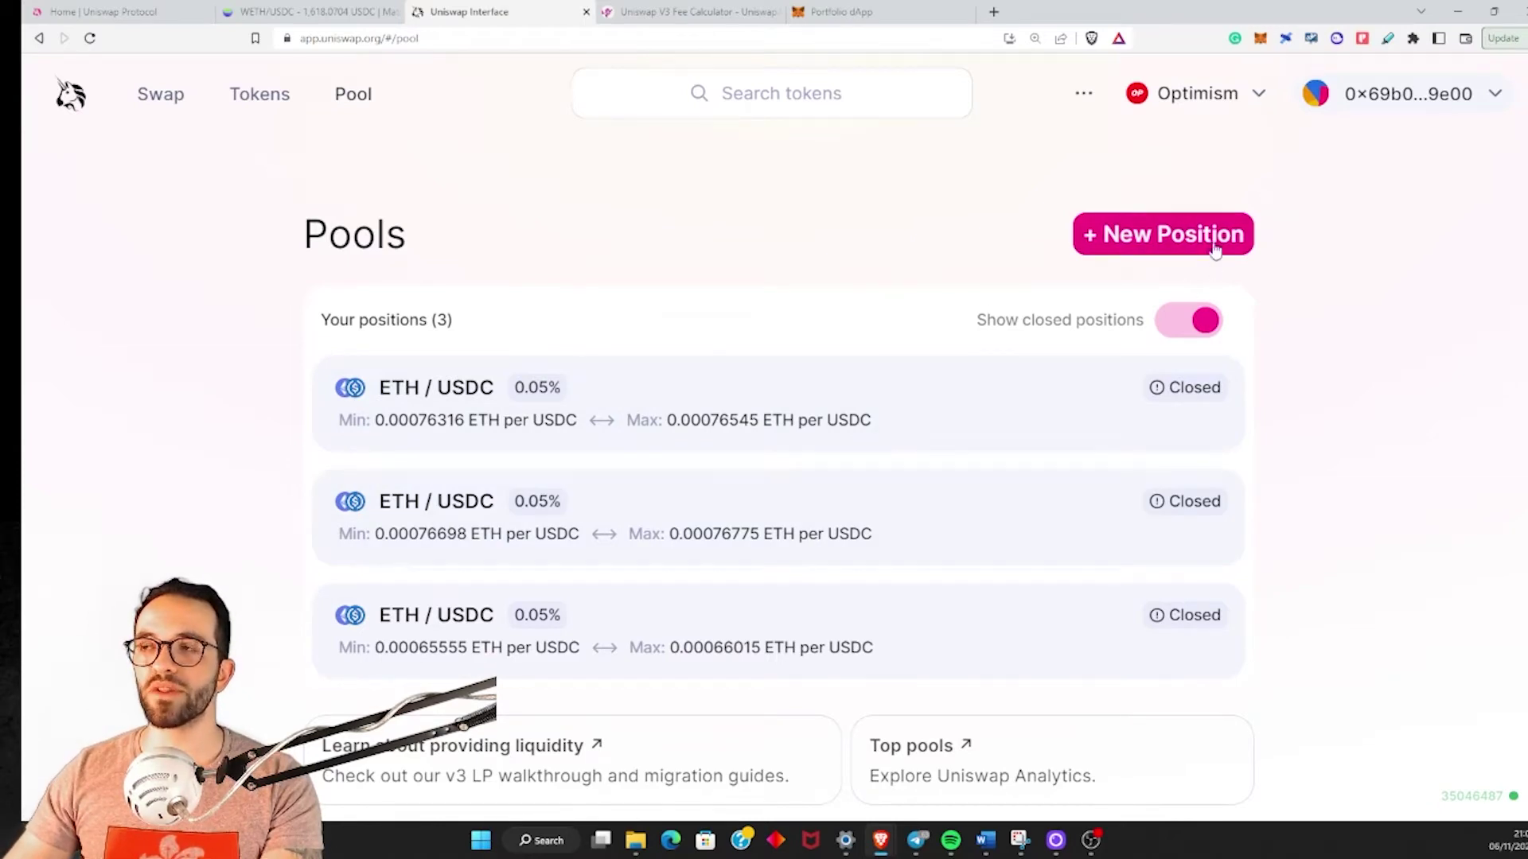
click(1167, 235)
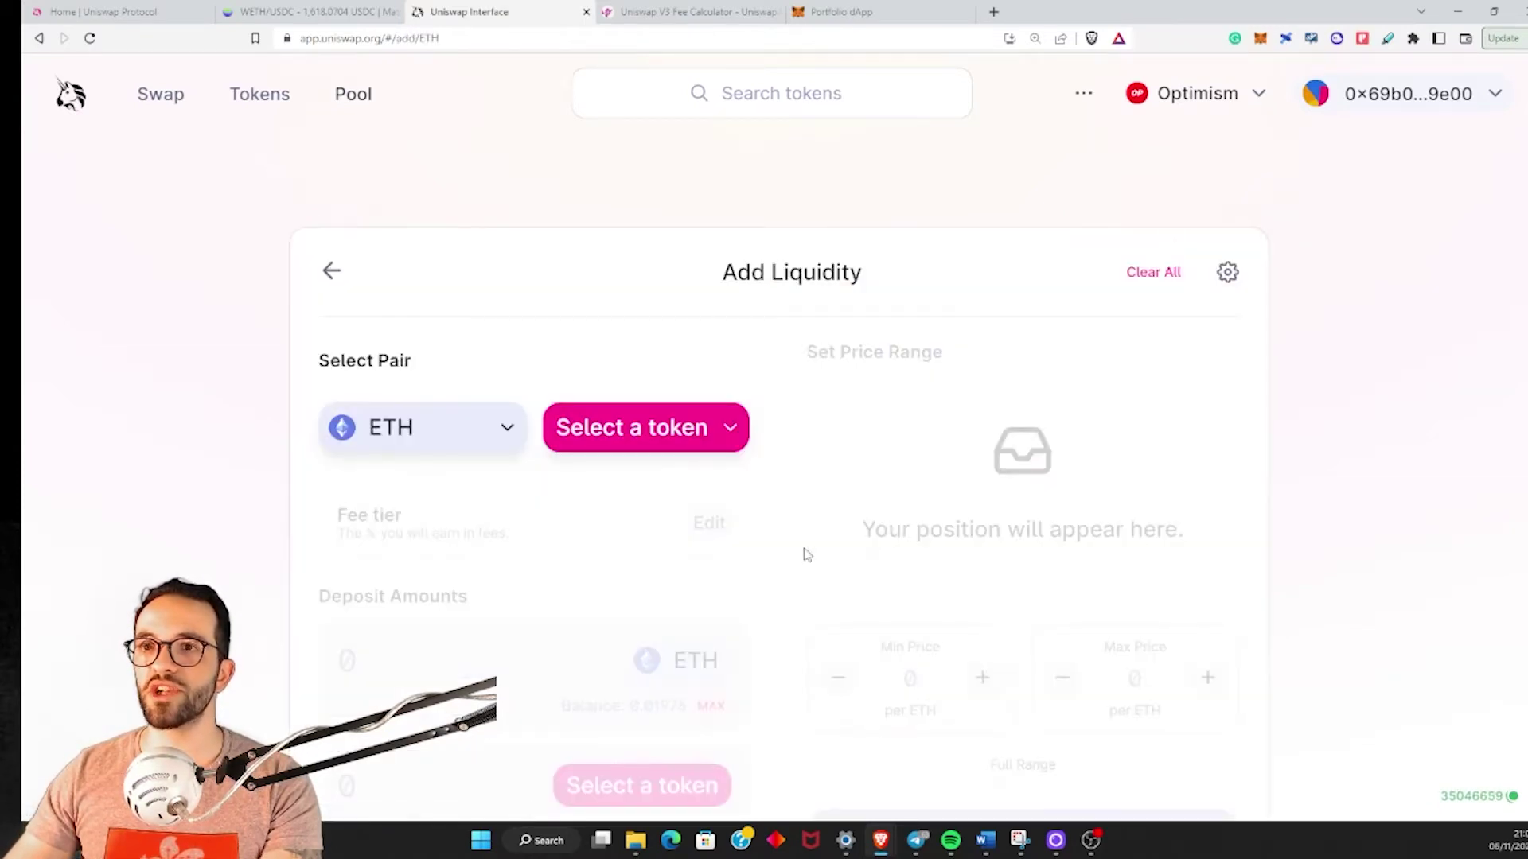
scroll(376, 510, down, 1)
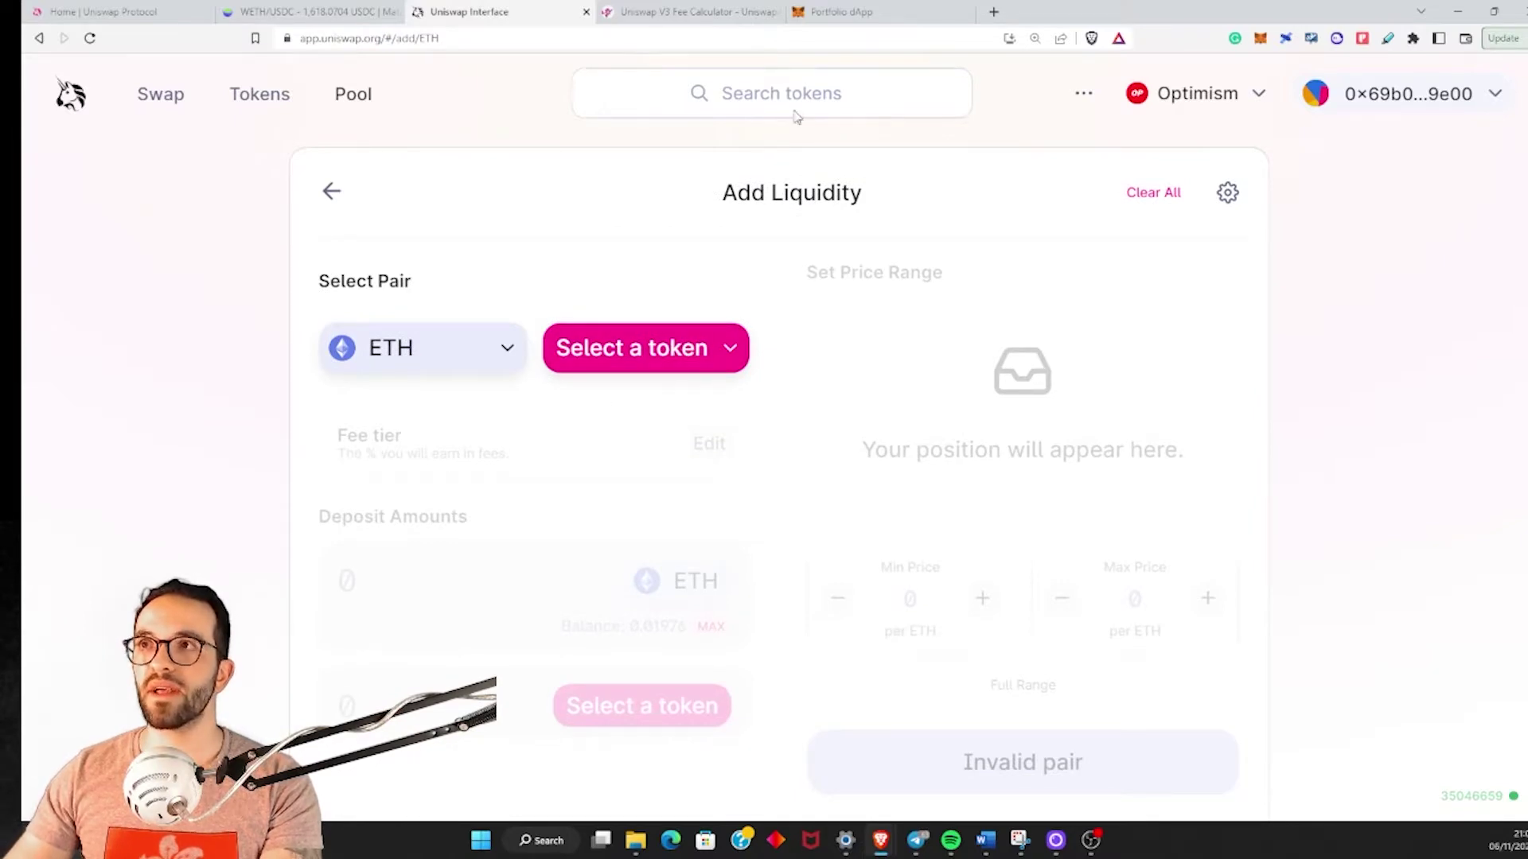
Step: Switch to the MetaMask Portfolio and examine the wallet's ETH and USDC balances
click(853, 13)
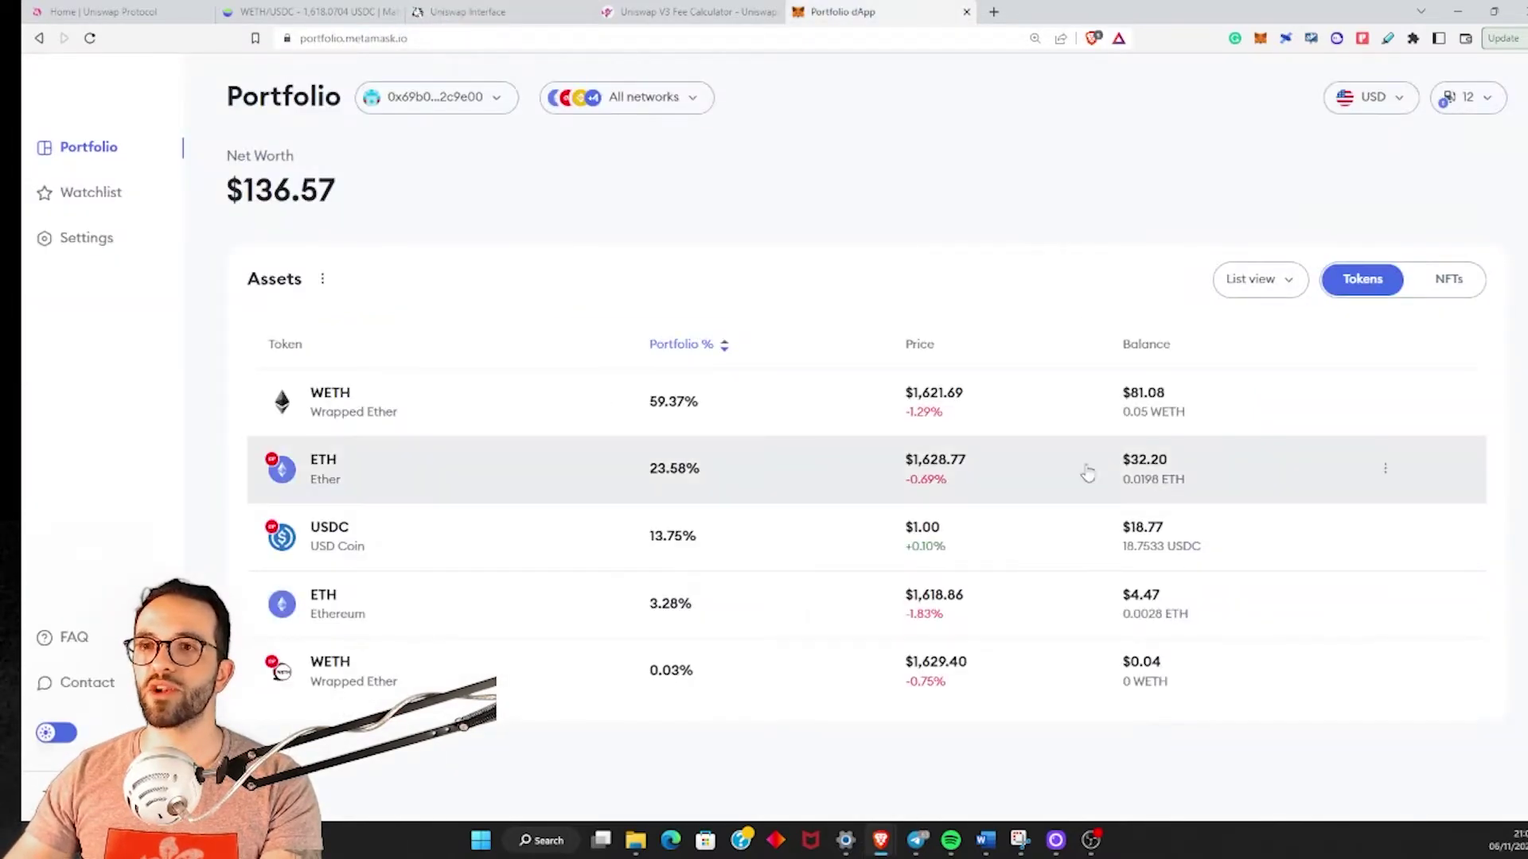
key(ctrl+plus)
key(ctrl+plus)
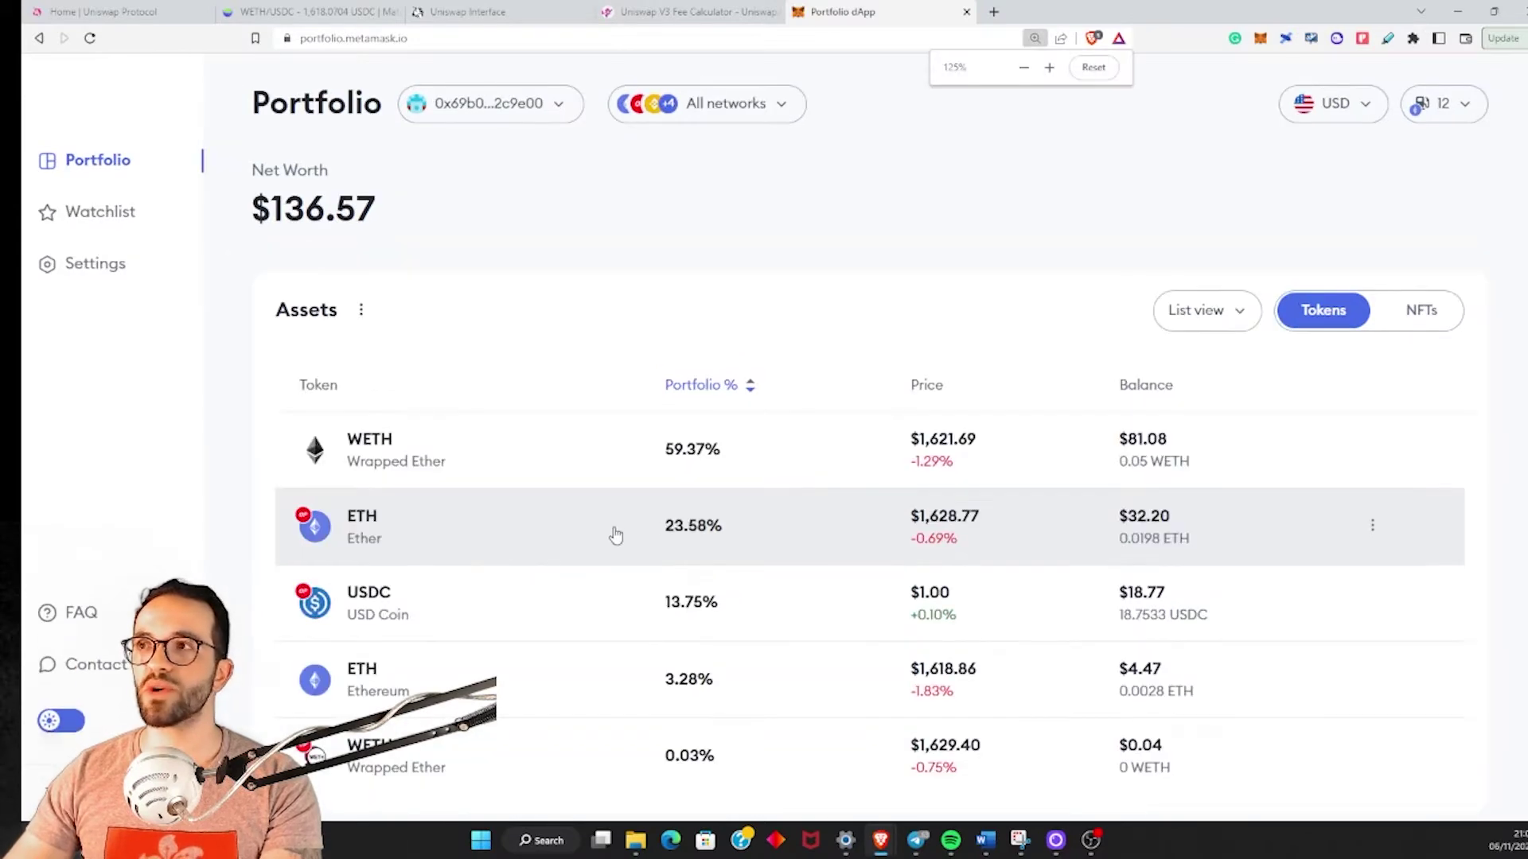
scroll(616, 535, down, 1)
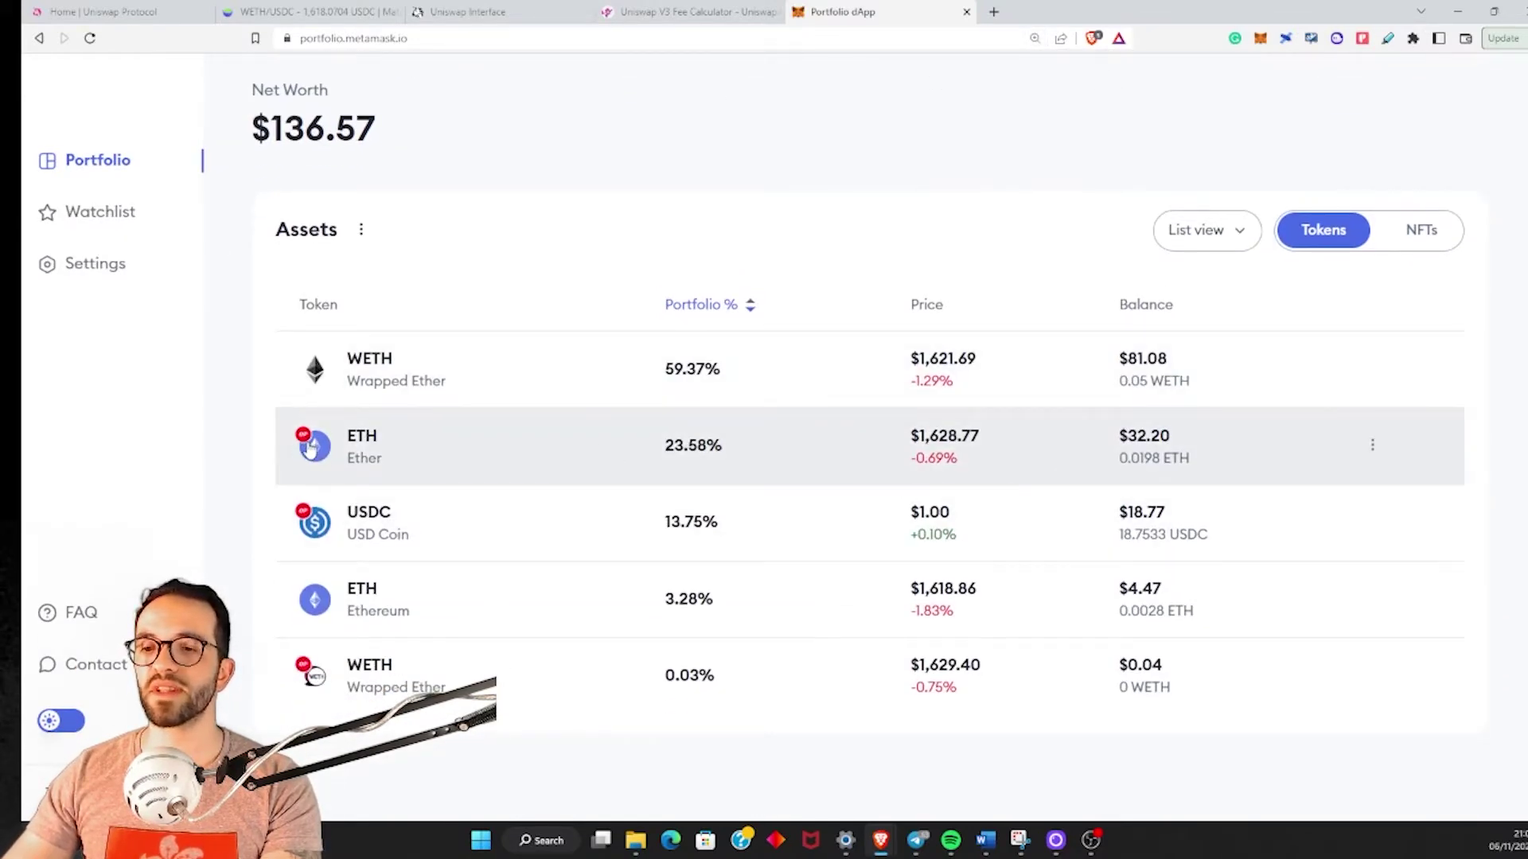
key(ctrl+plus)
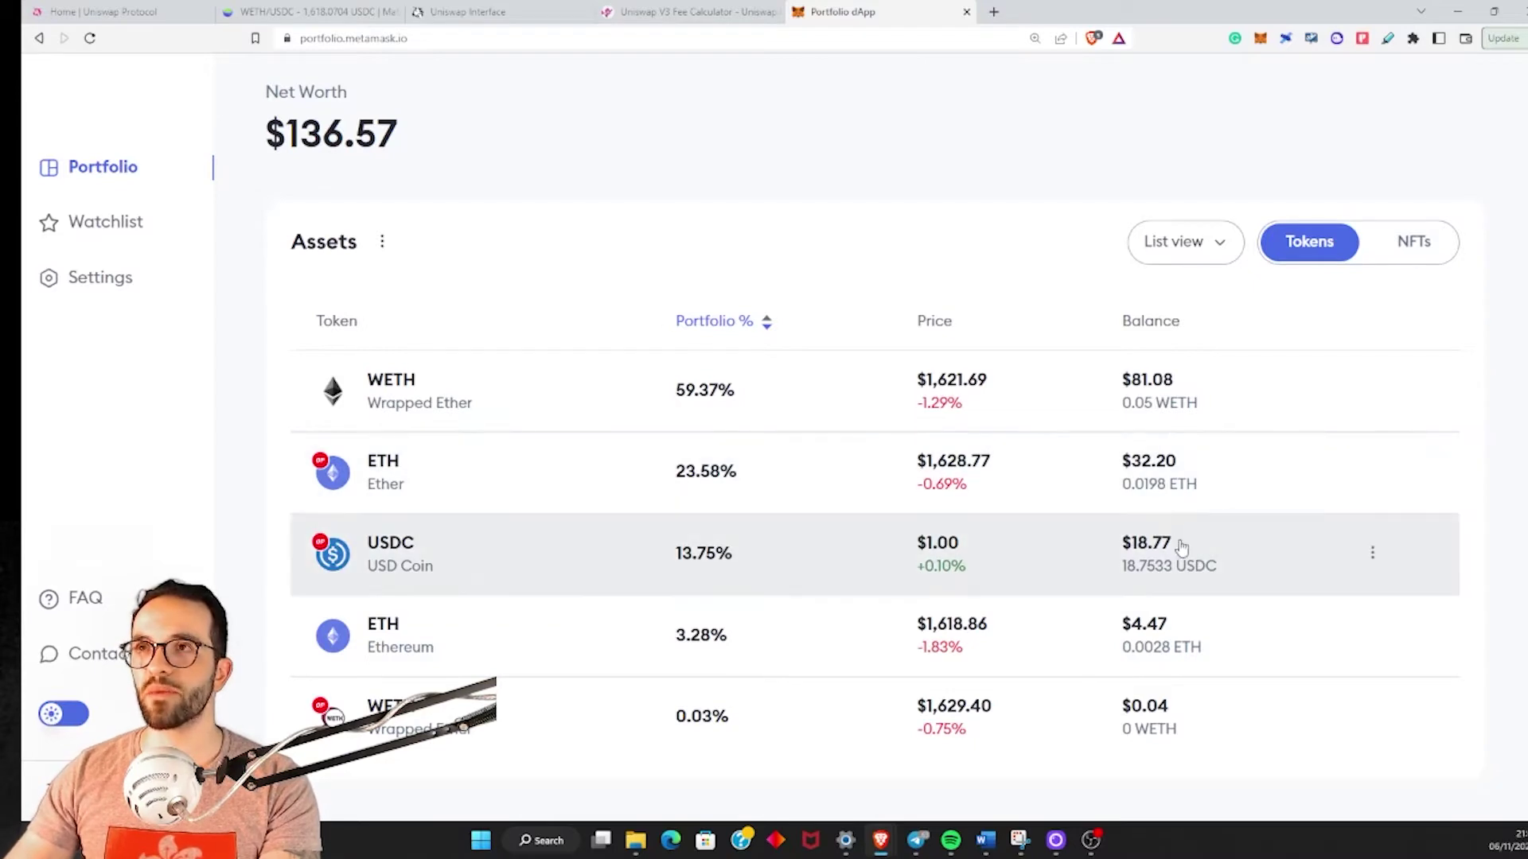
Step: Return to the Uniswap liquidity form and choose USDC as the token paired with ETH
click(488, 17)
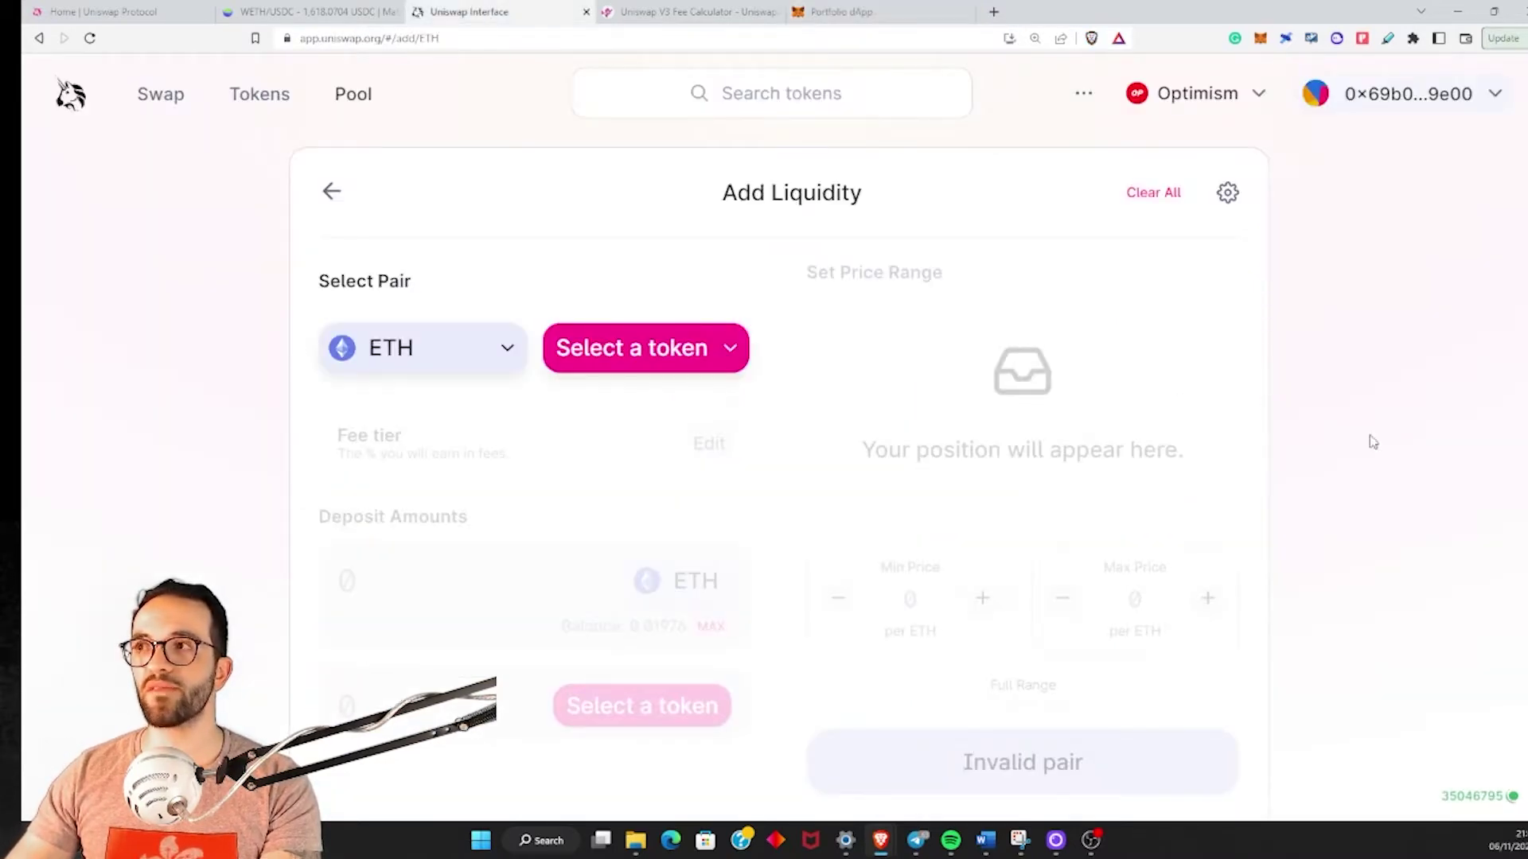
click(719, 369)
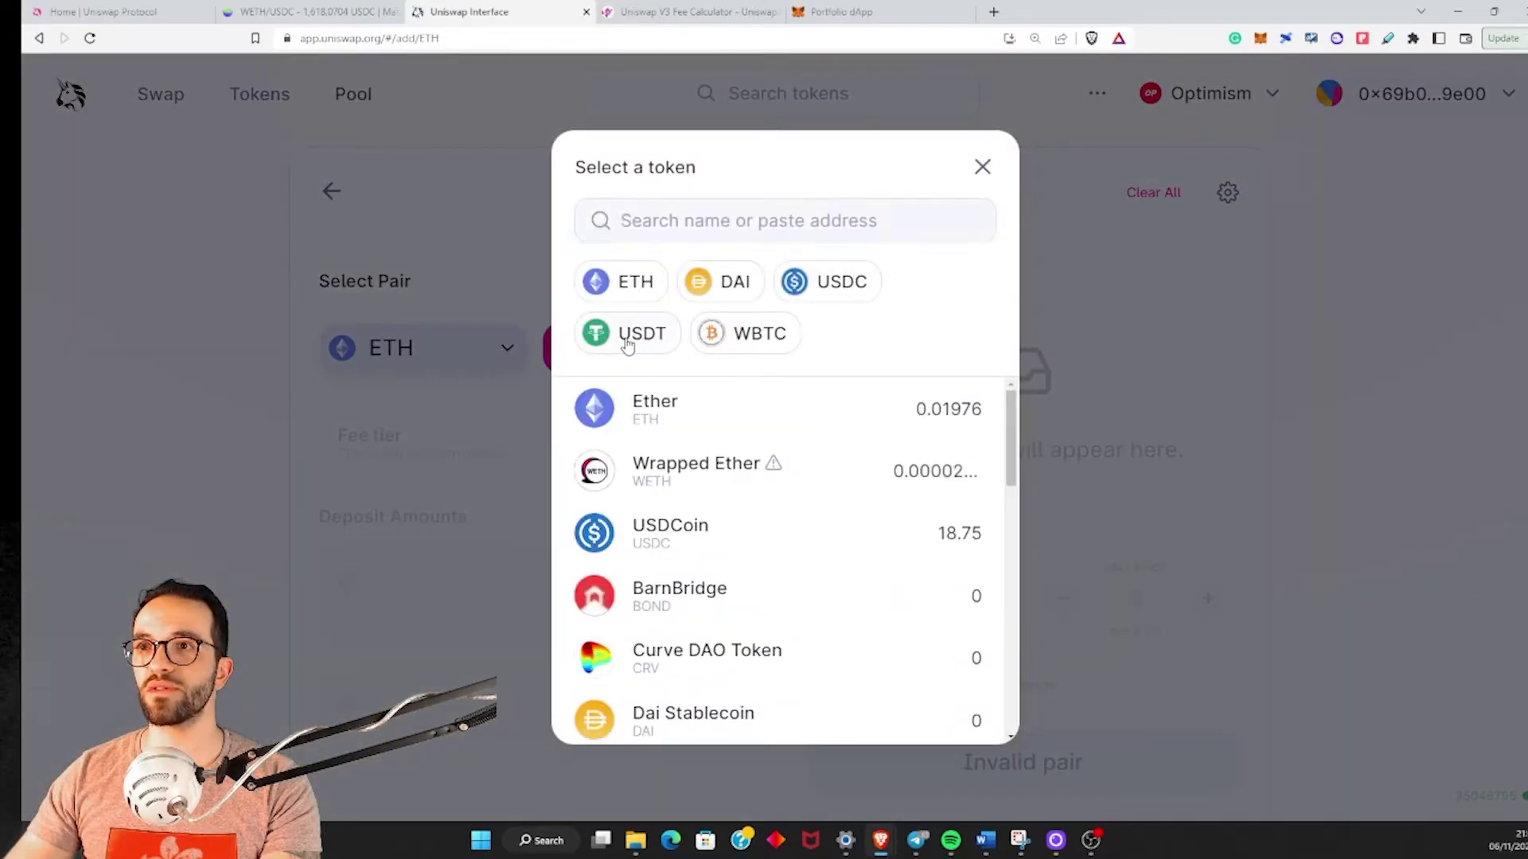
click(629, 338)
click(672, 420)
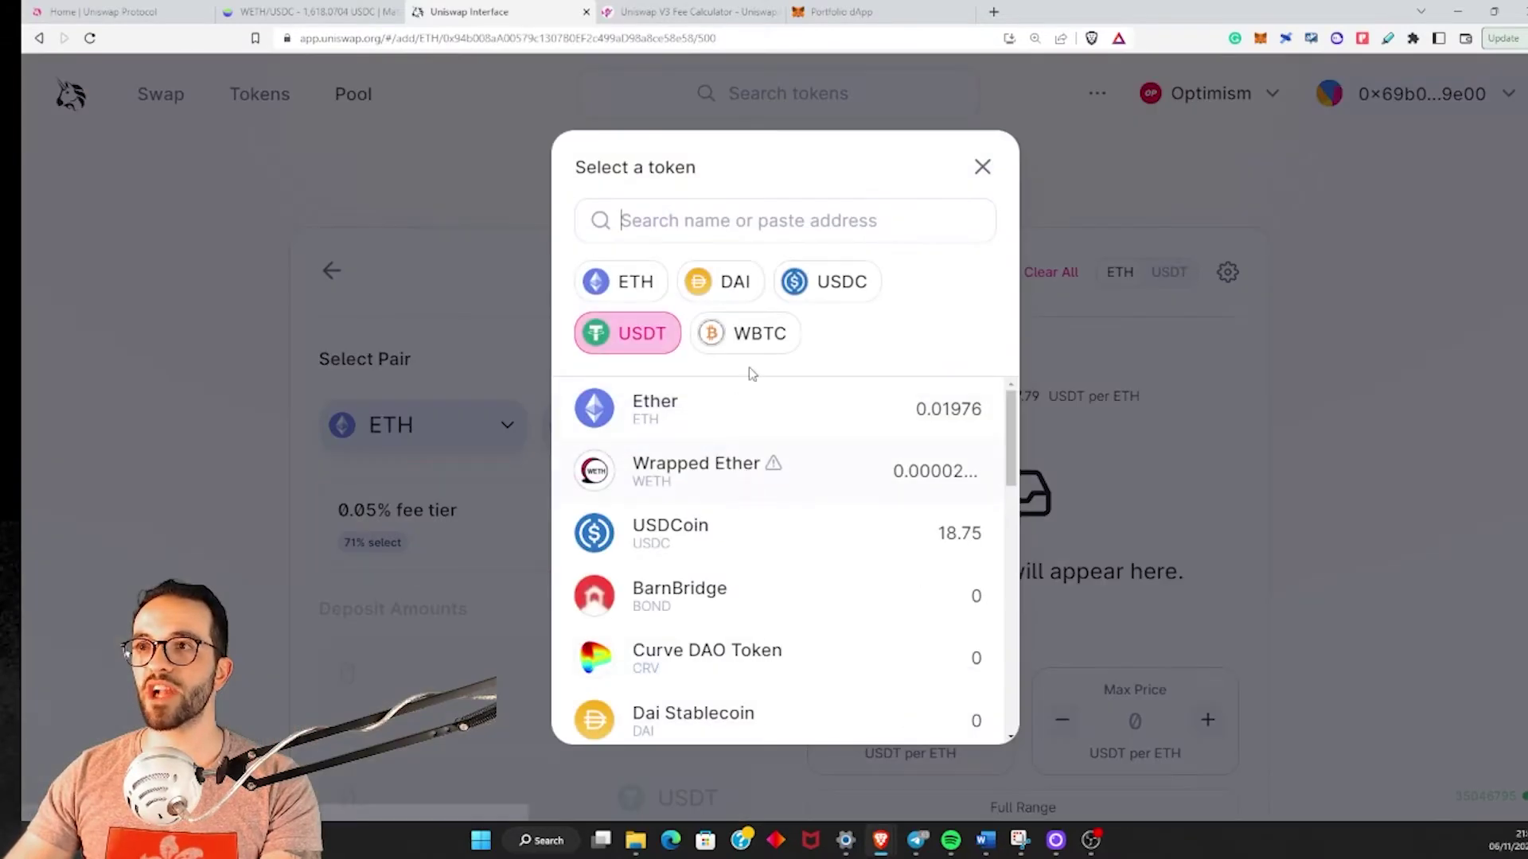
click(831, 288)
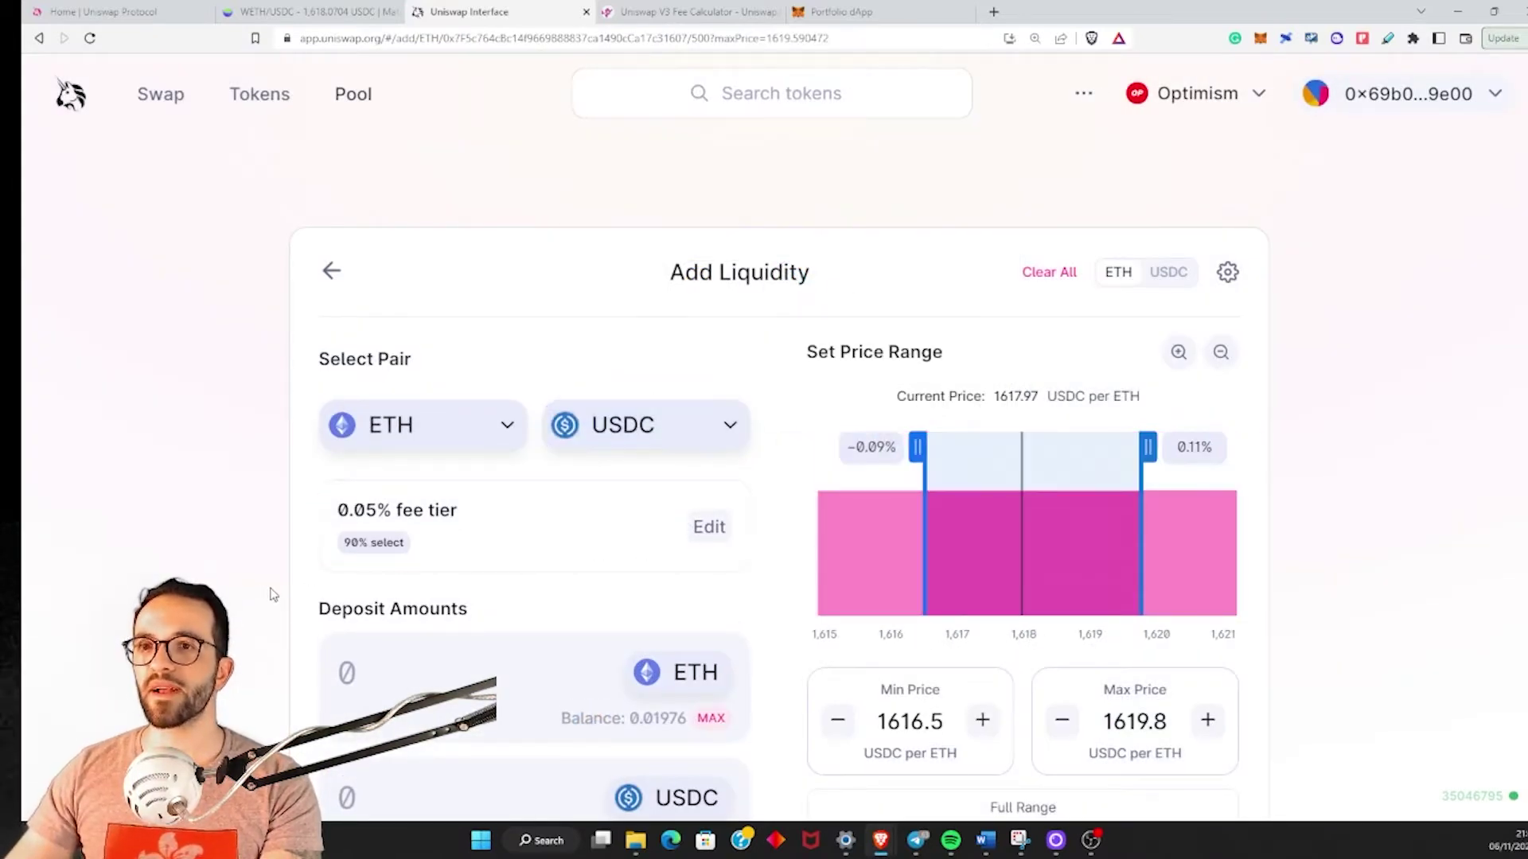
Step: Widen the price range on the chart to about 1614.9 to 1621.4 USDC per ETH
scroll(281, 592, down, 1)
scroll(280, 591, down, 3)
drag(918, 287, 825, 287)
drag(1149, 289, 1246, 288)
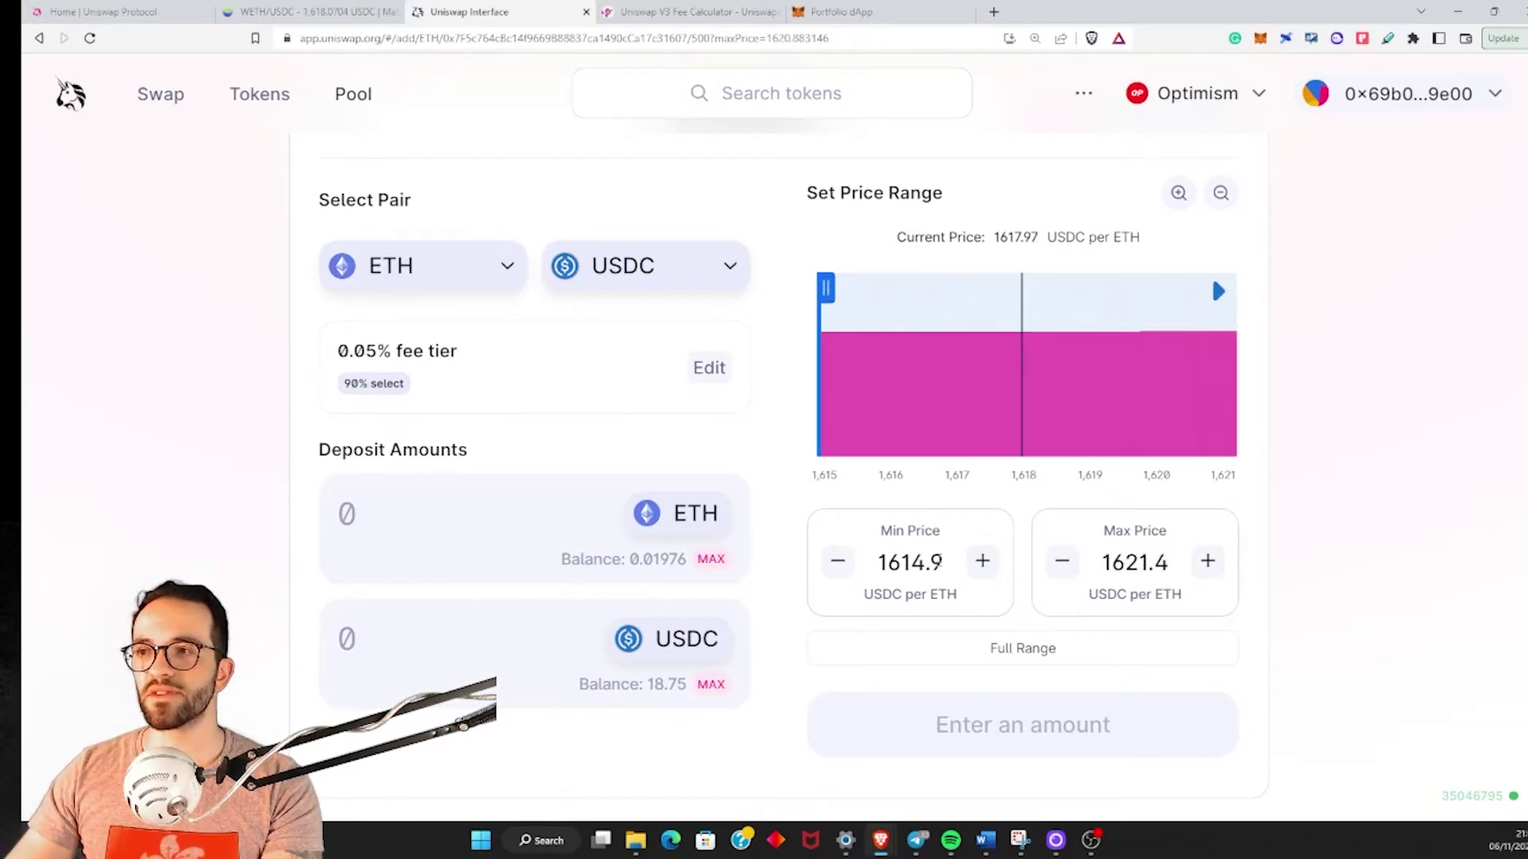
Step: Set the position's minimum price to 1500 and maximum price to 1700 USDC per ETH
drag(945, 563, 865, 561)
text(1500)
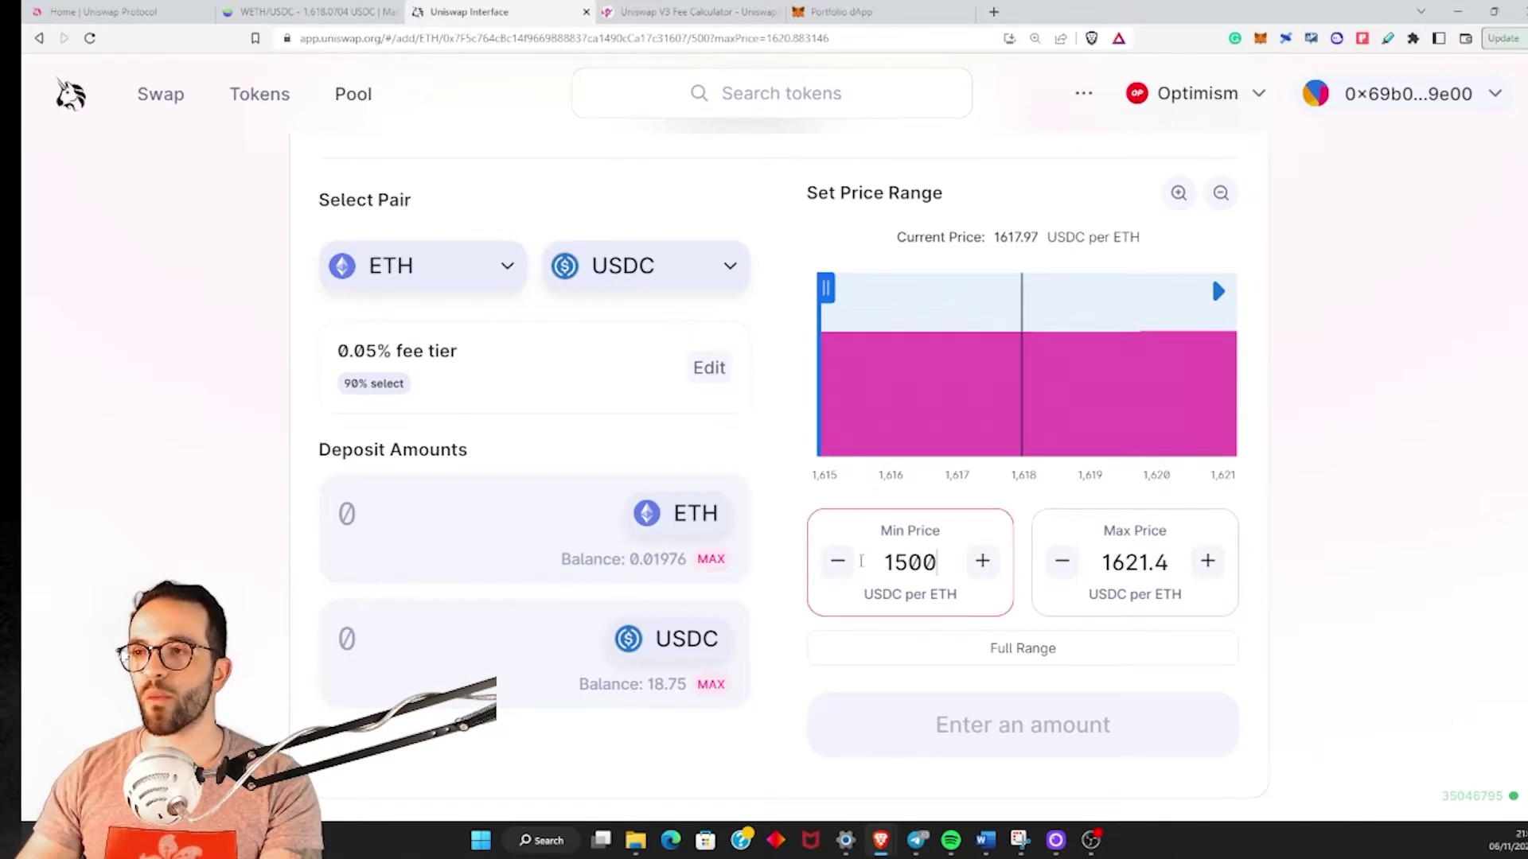
click(912, 558)
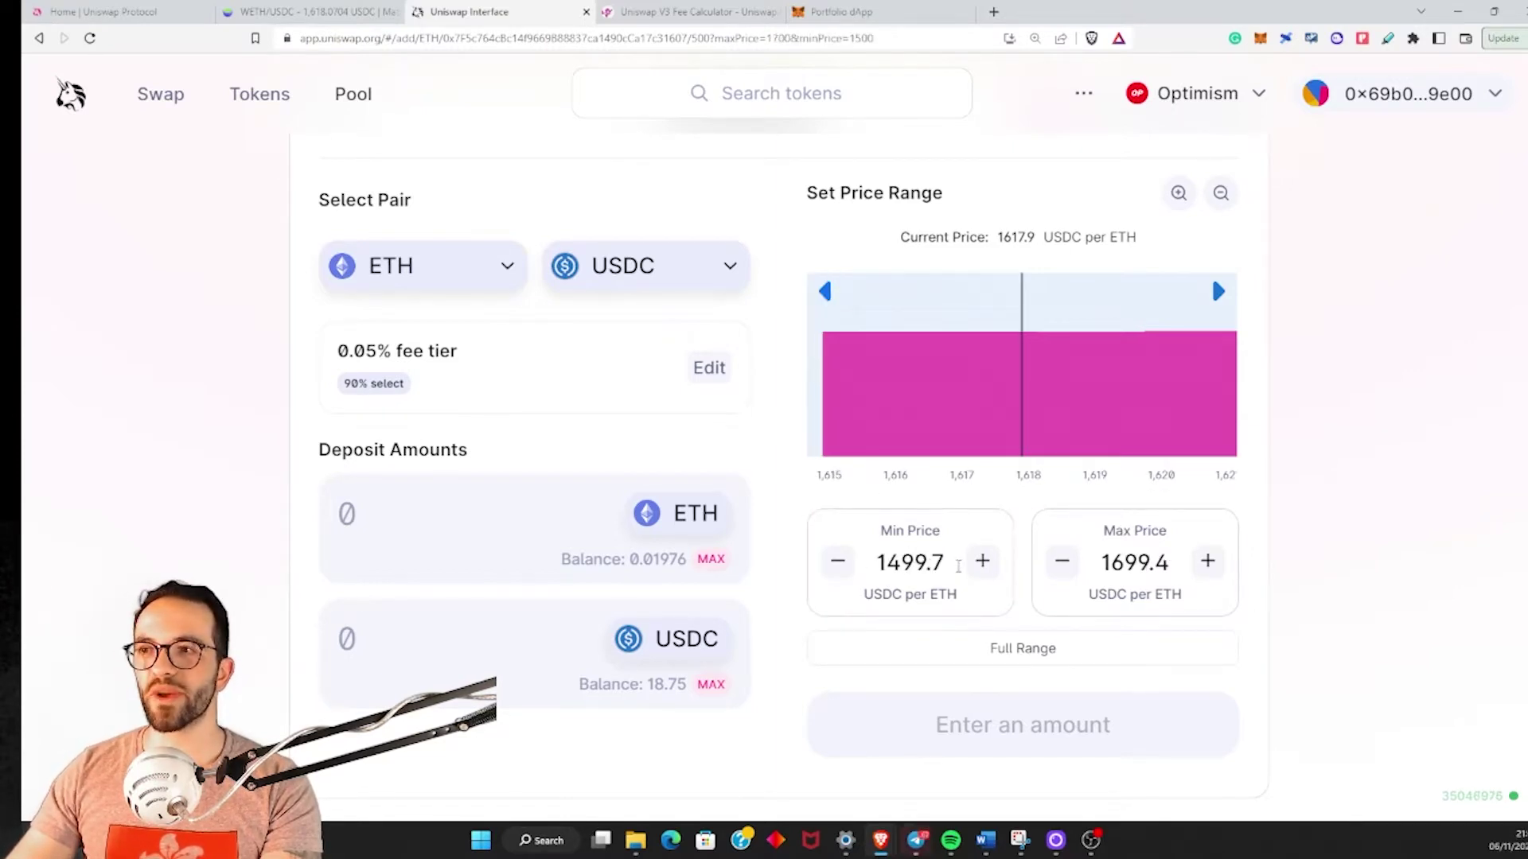
drag(959, 566, 867, 564)
click(1134, 563)
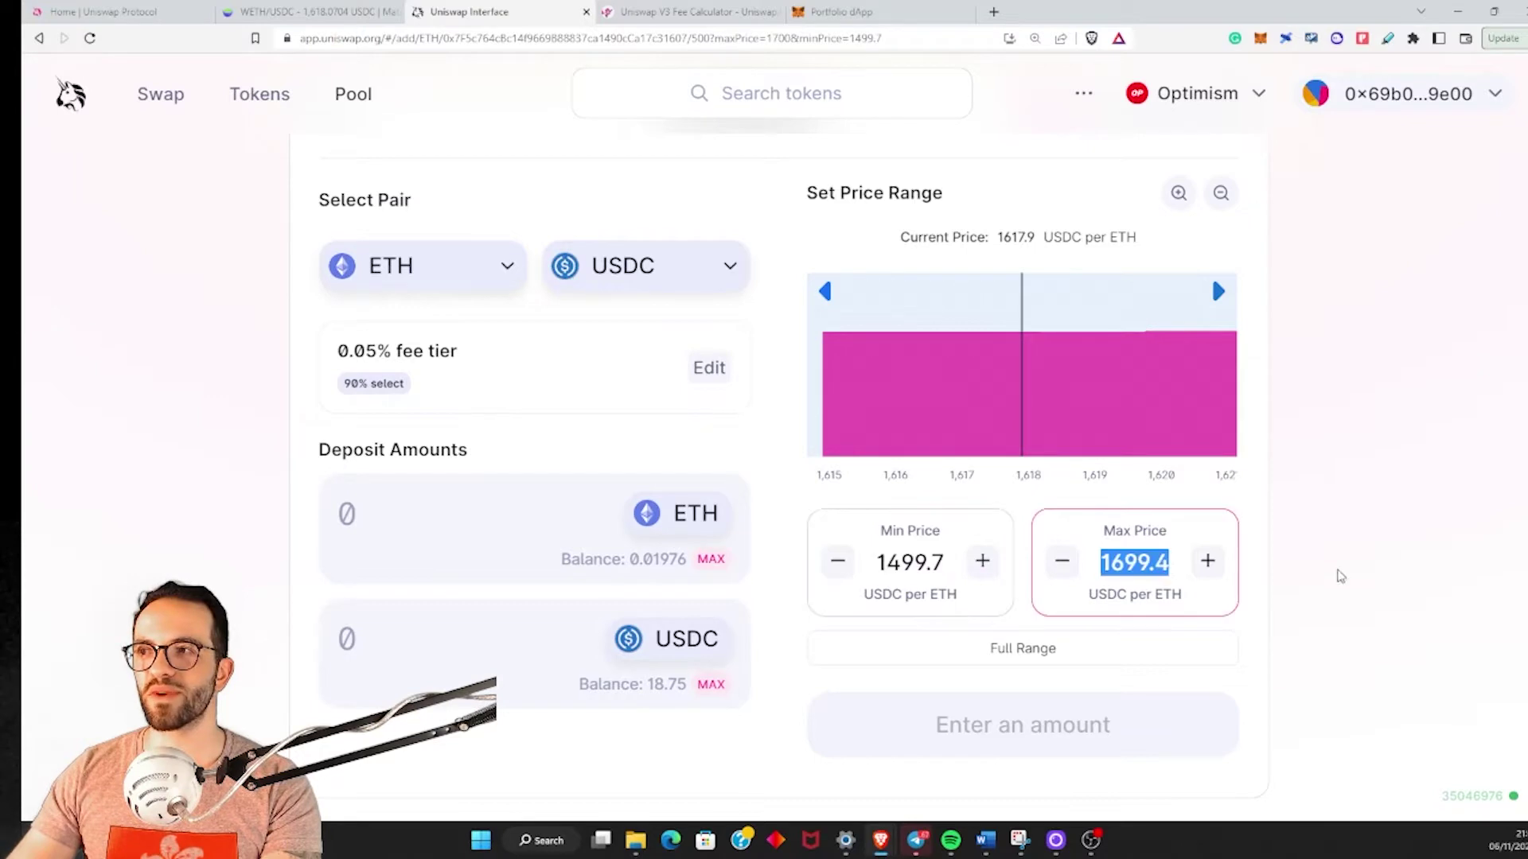
click(1341, 576)
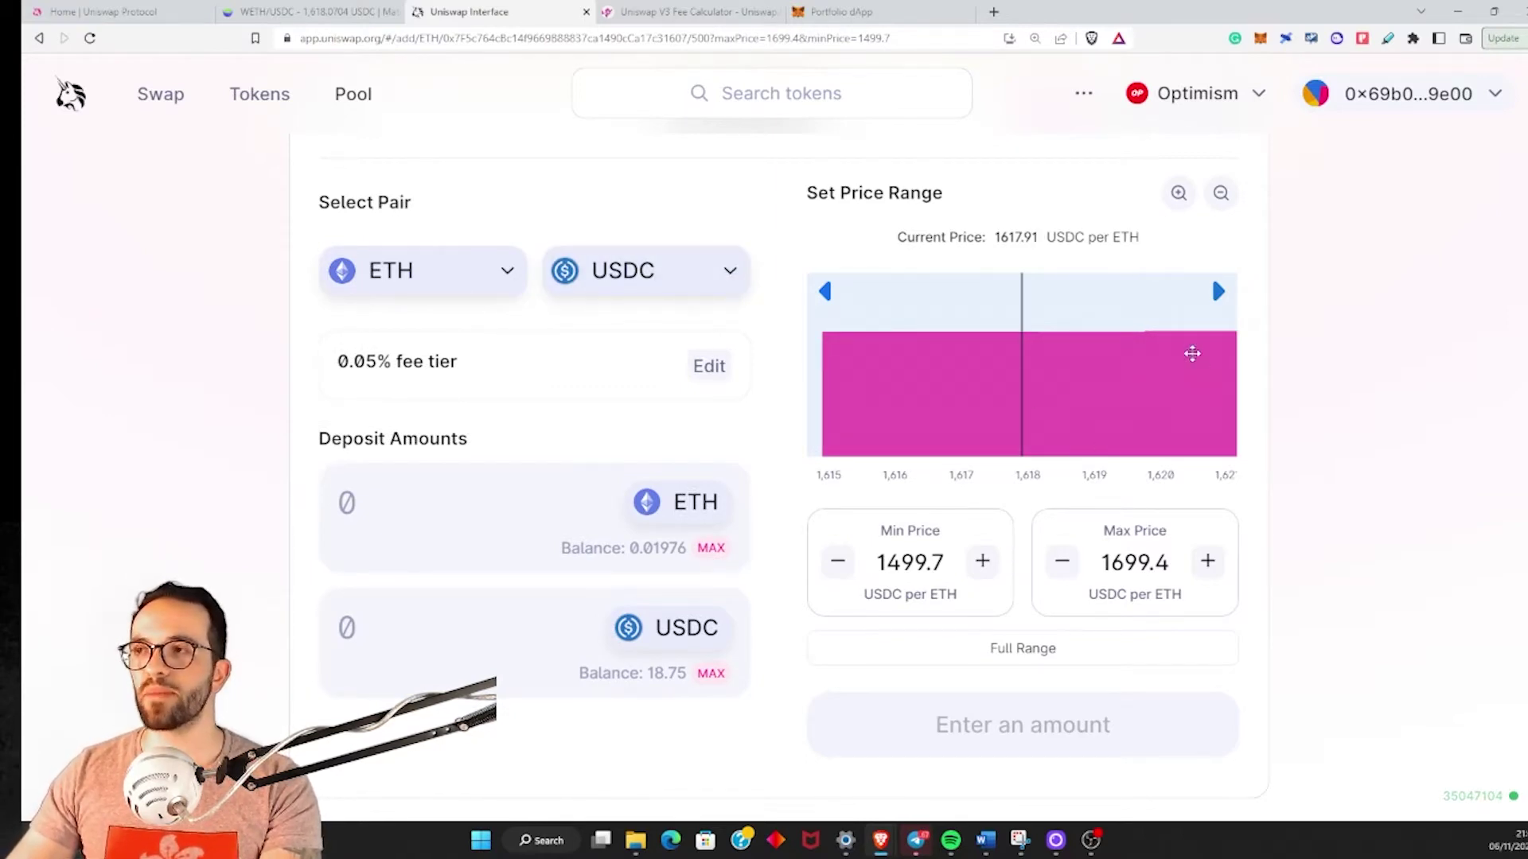
Step: Narrow the price range to a minimum of 1500 and a maximum of 1550 USDC per ETH
drag(945, 562, 838, 562)
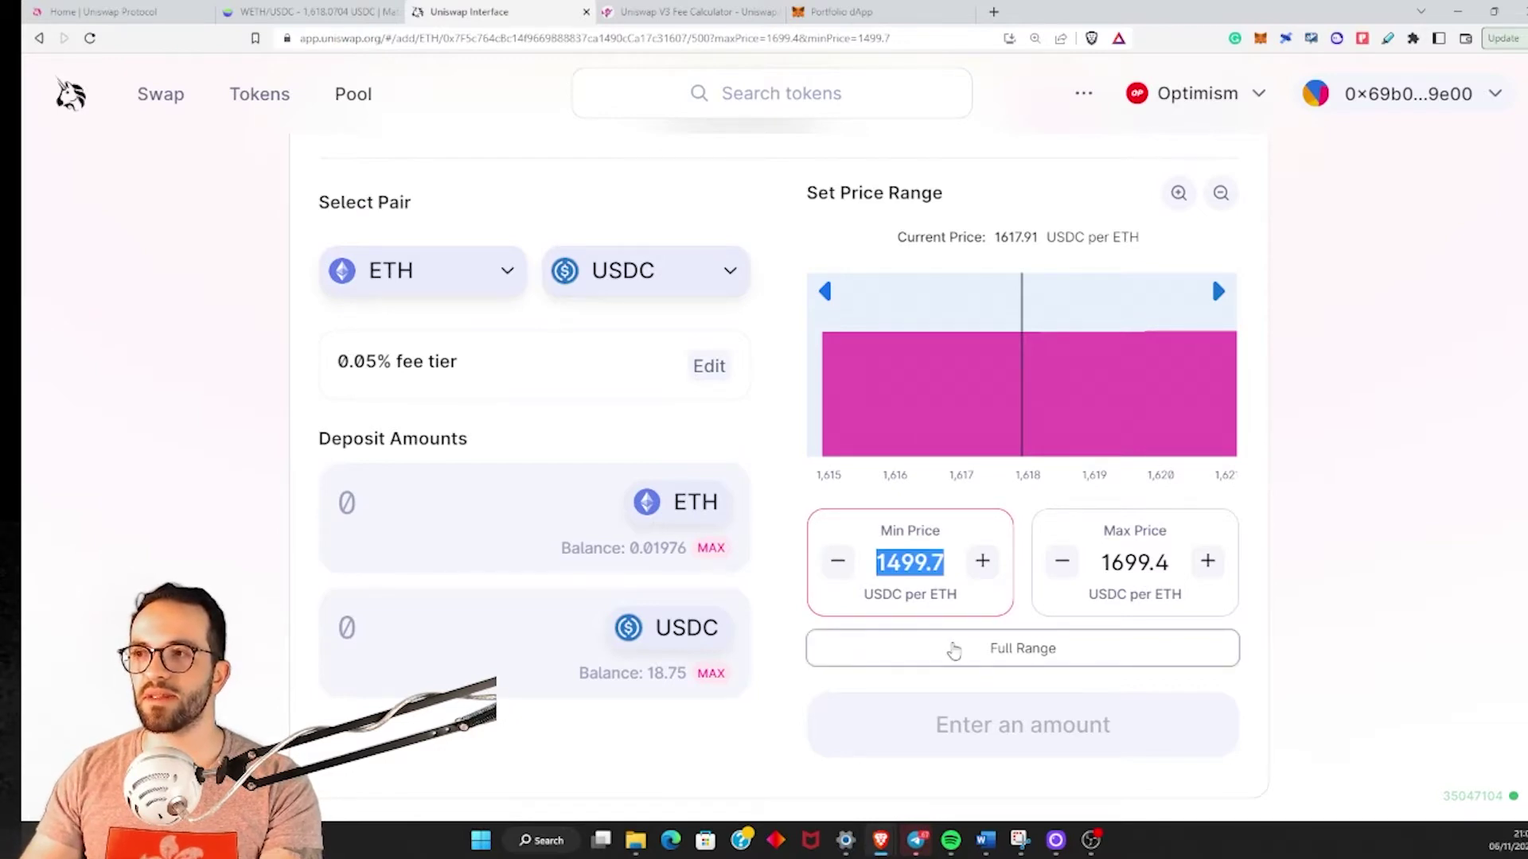
text(1500)
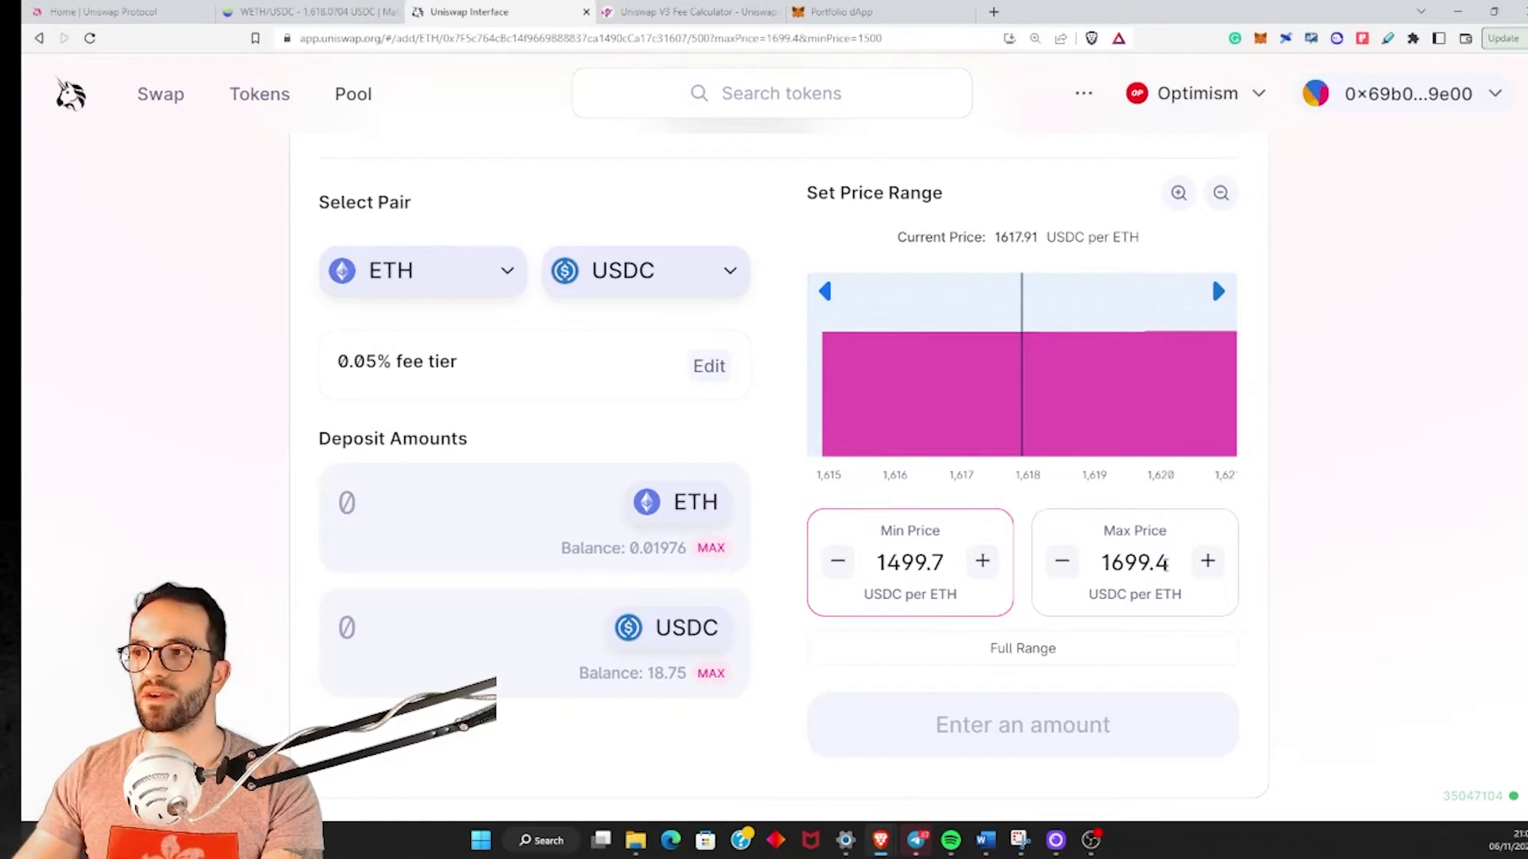
drag(1168, 563, 1074, 569)
text(1550)
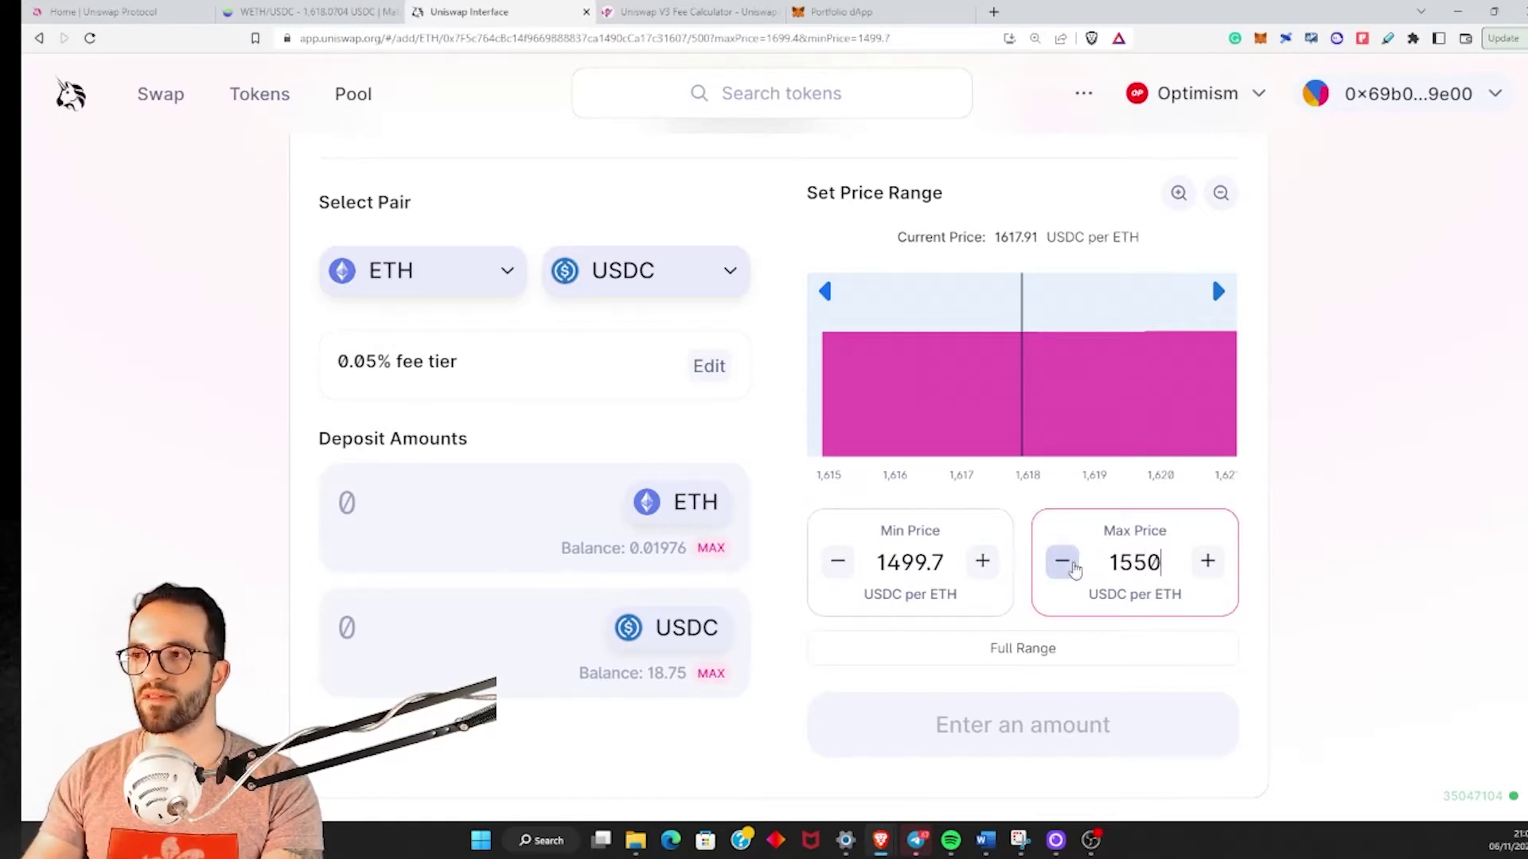
click(1315, 543)
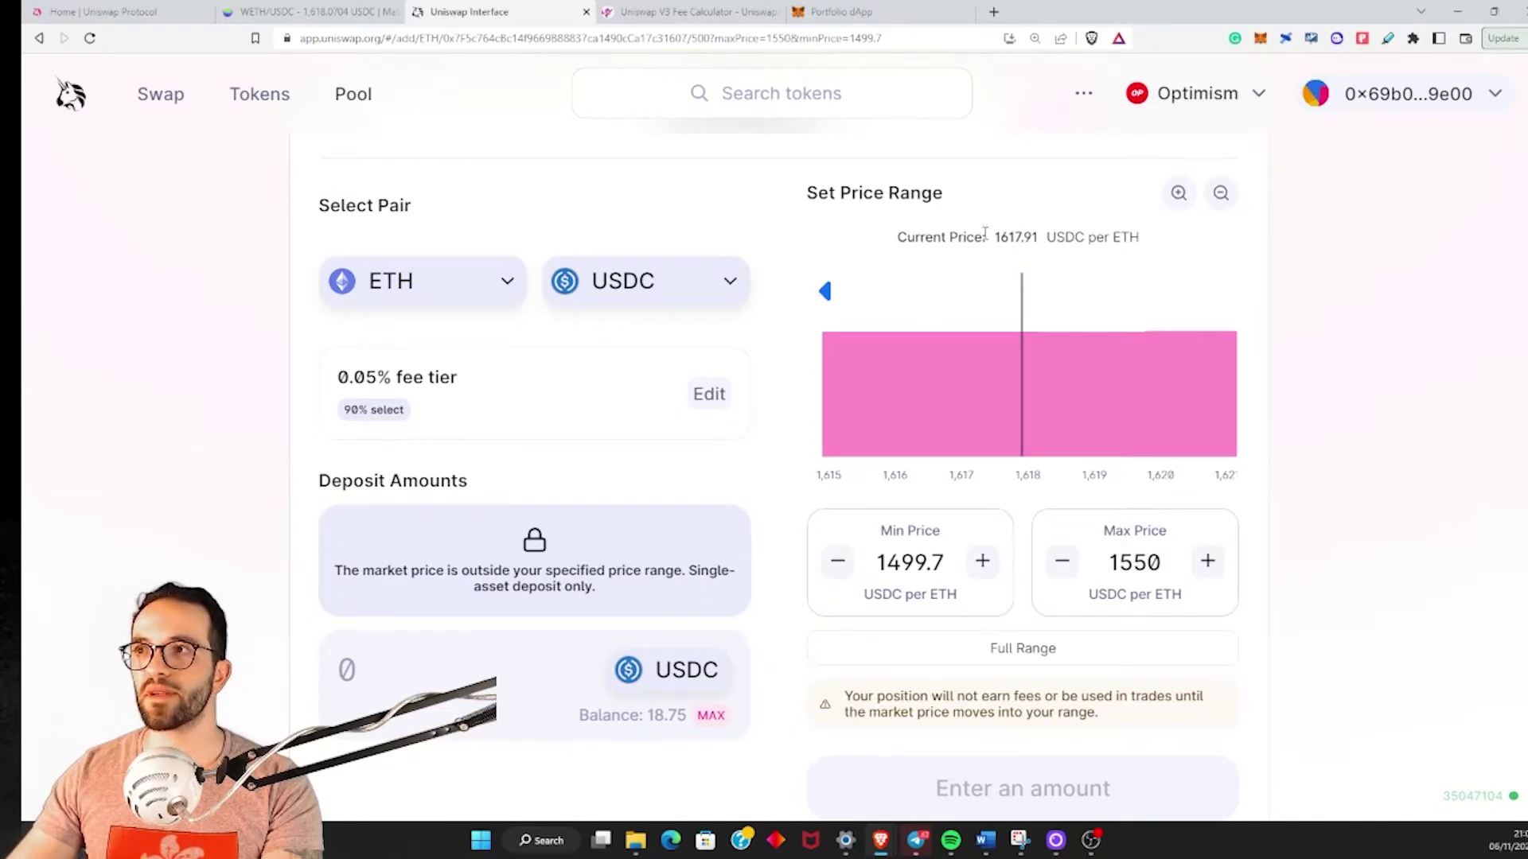
Step: Check the current ETH price and set the deposit to the full available USDC balance
drag(997, 237, 1023, 241)
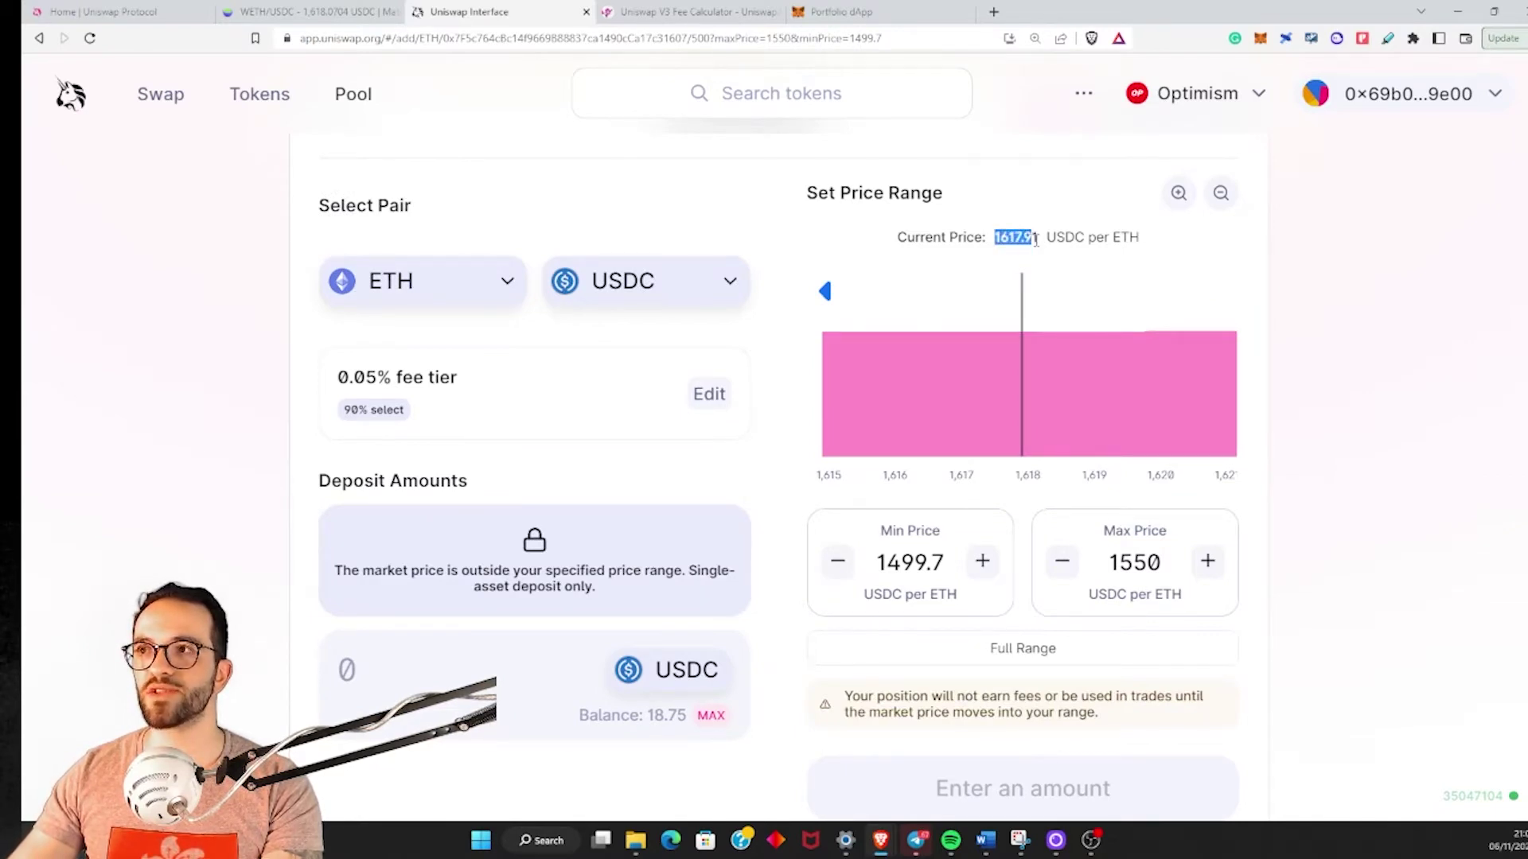
click(1043, 250)
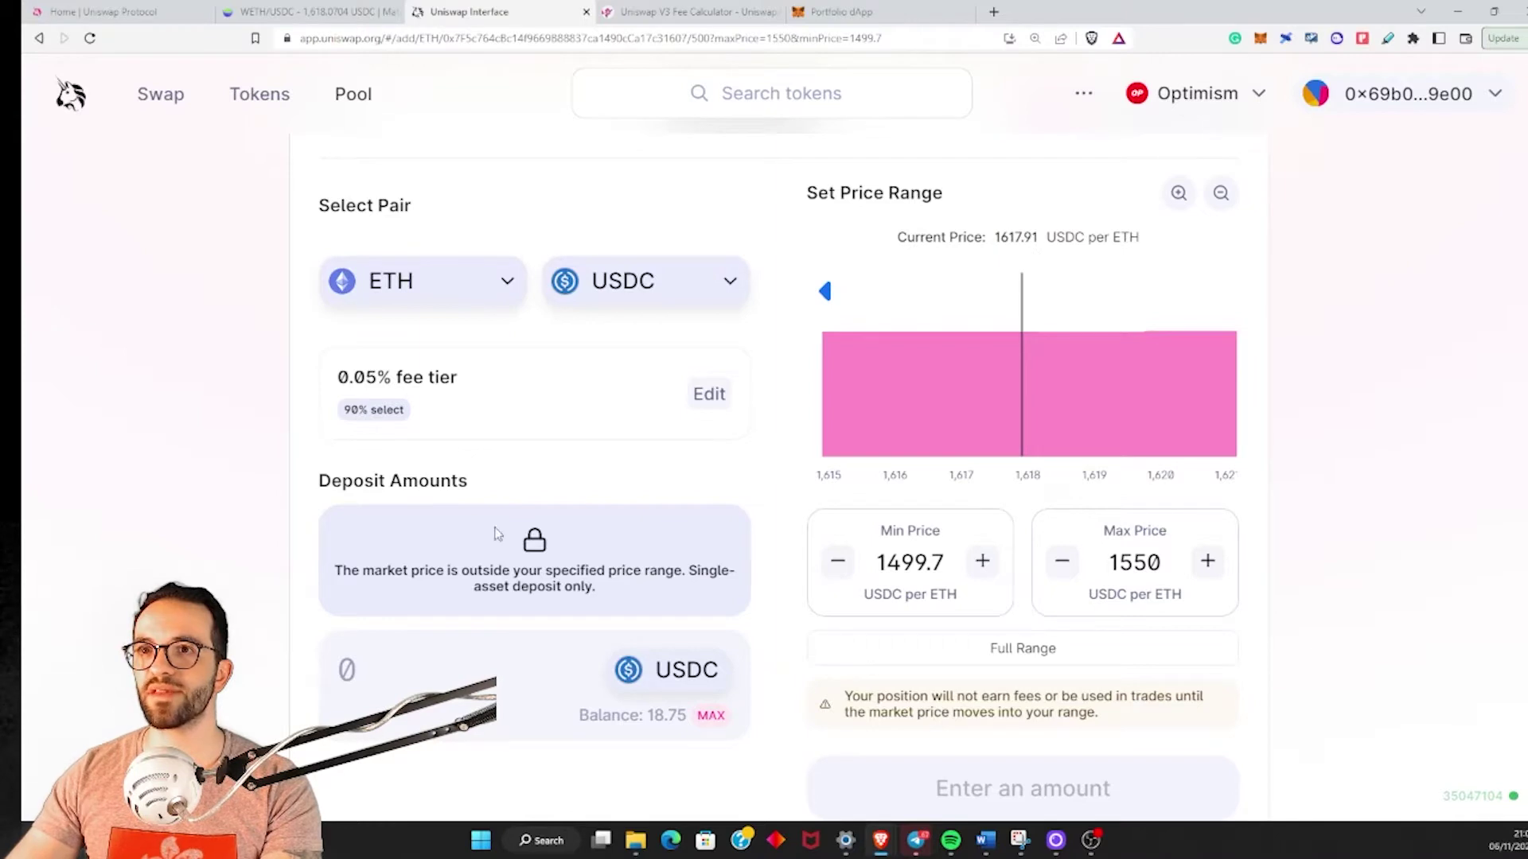
click(710, 715)
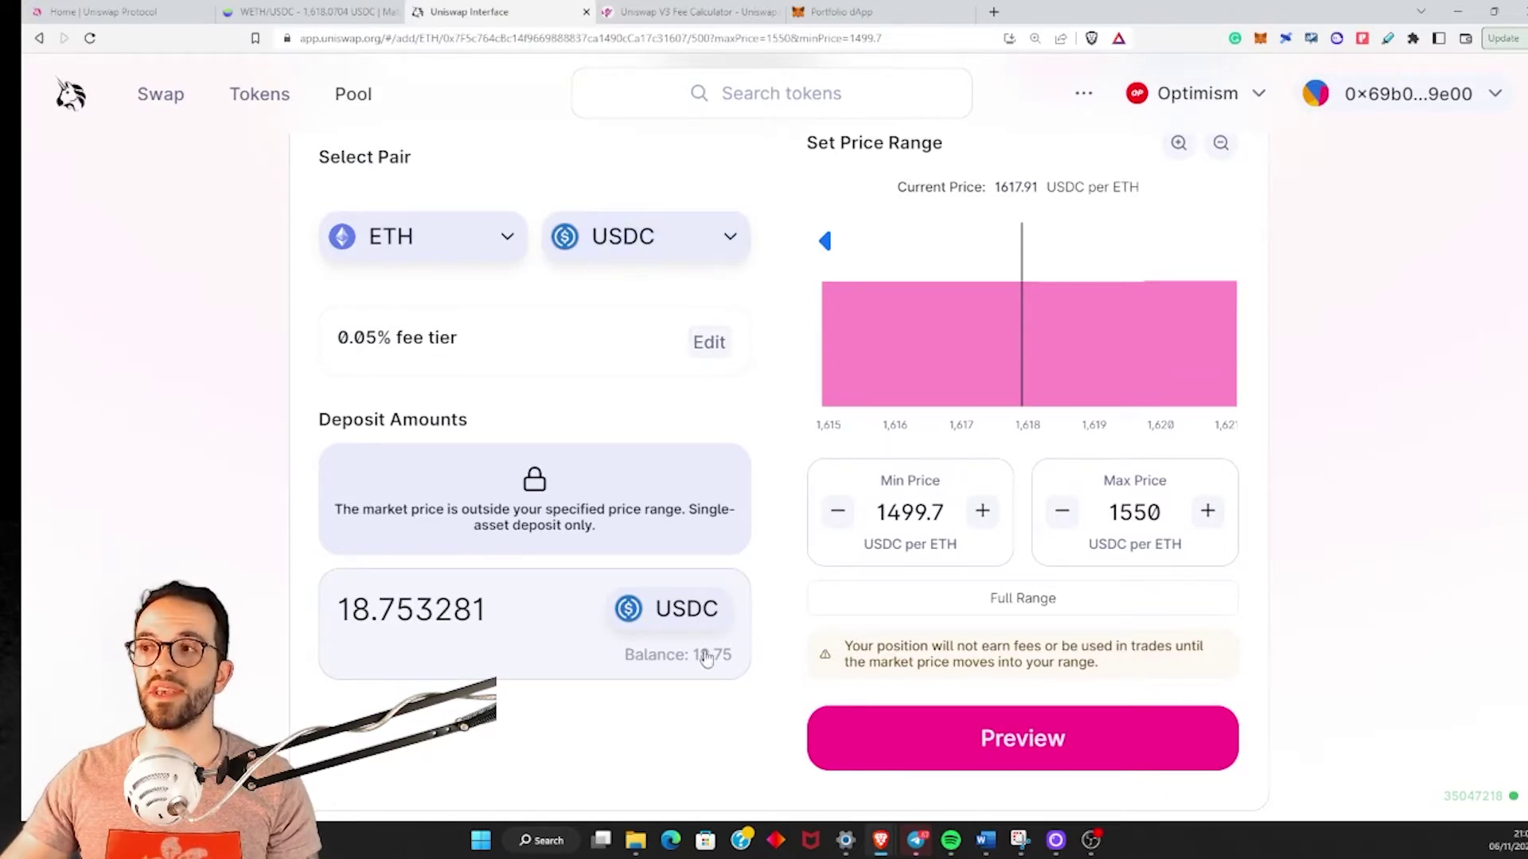
Step: Examine the minimum and maximum prices set for the USDC-only position
double_click(1160, 514)
double_click(909, 512)
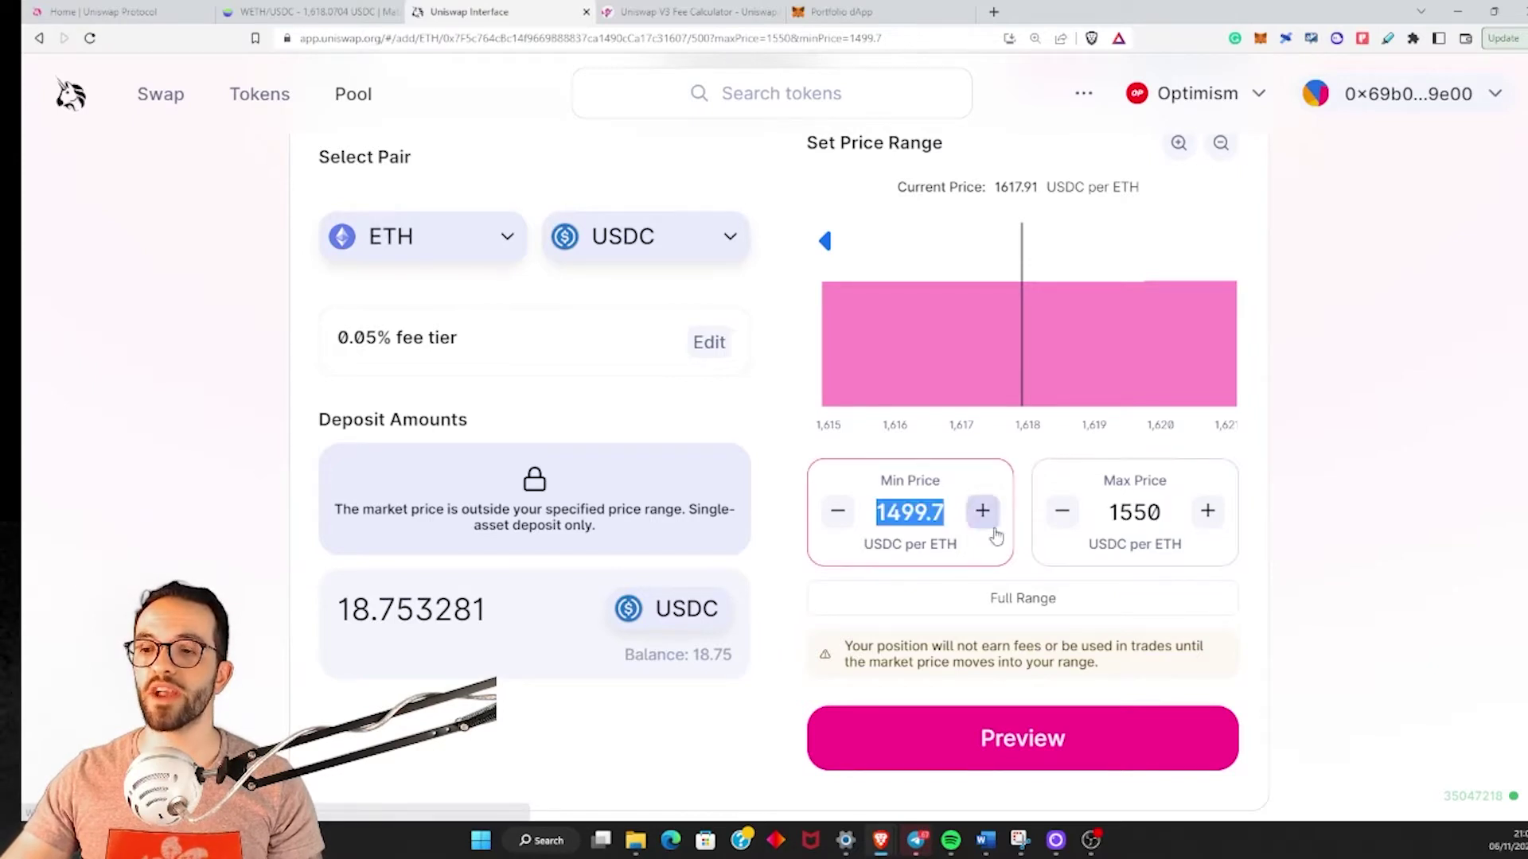
drag(1165, 512, 1119, 513)
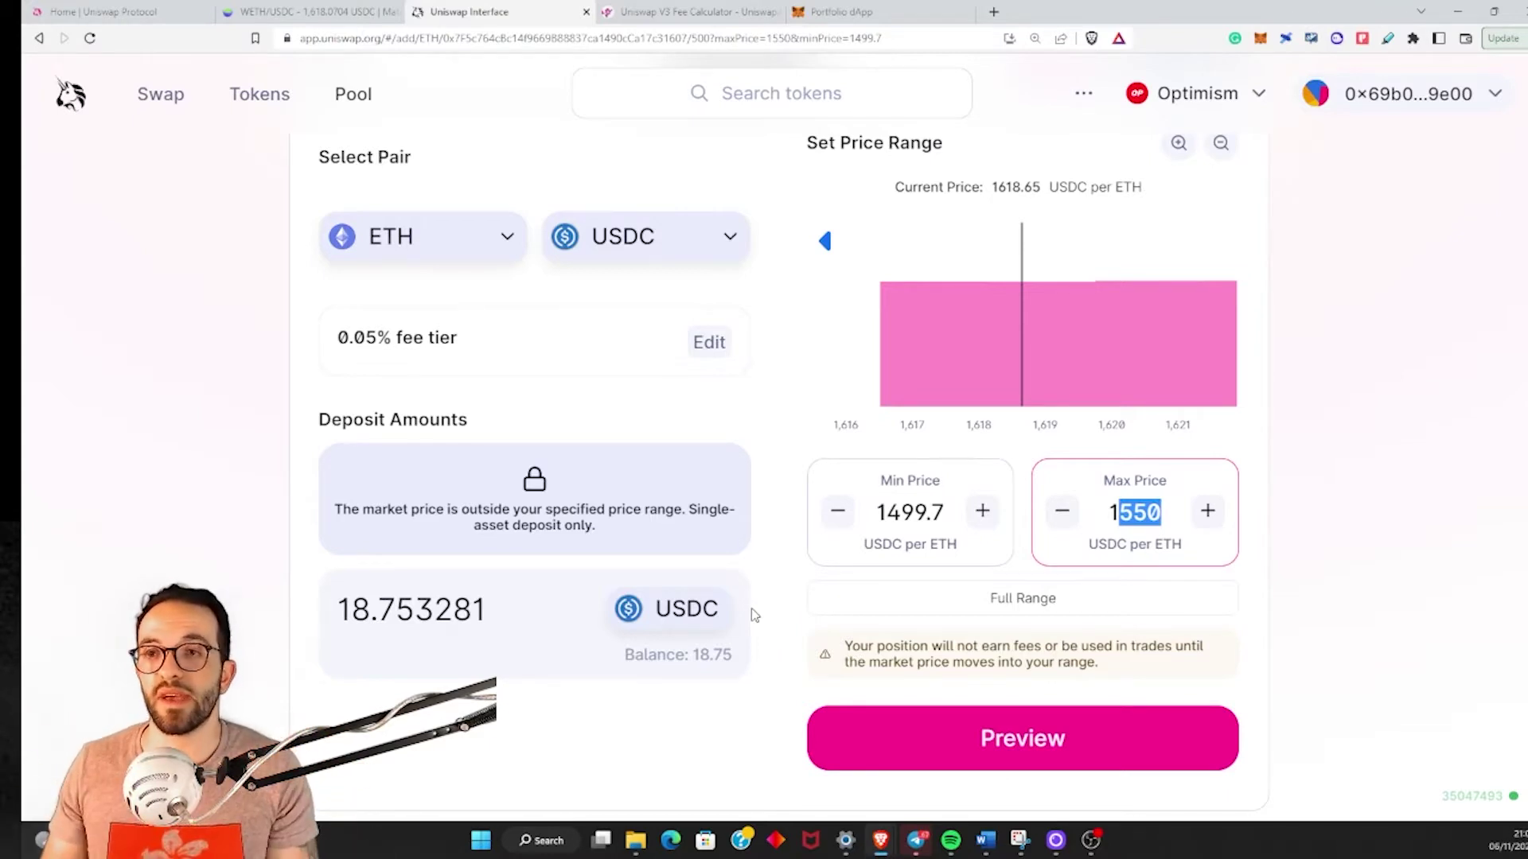
click(1307, 651)
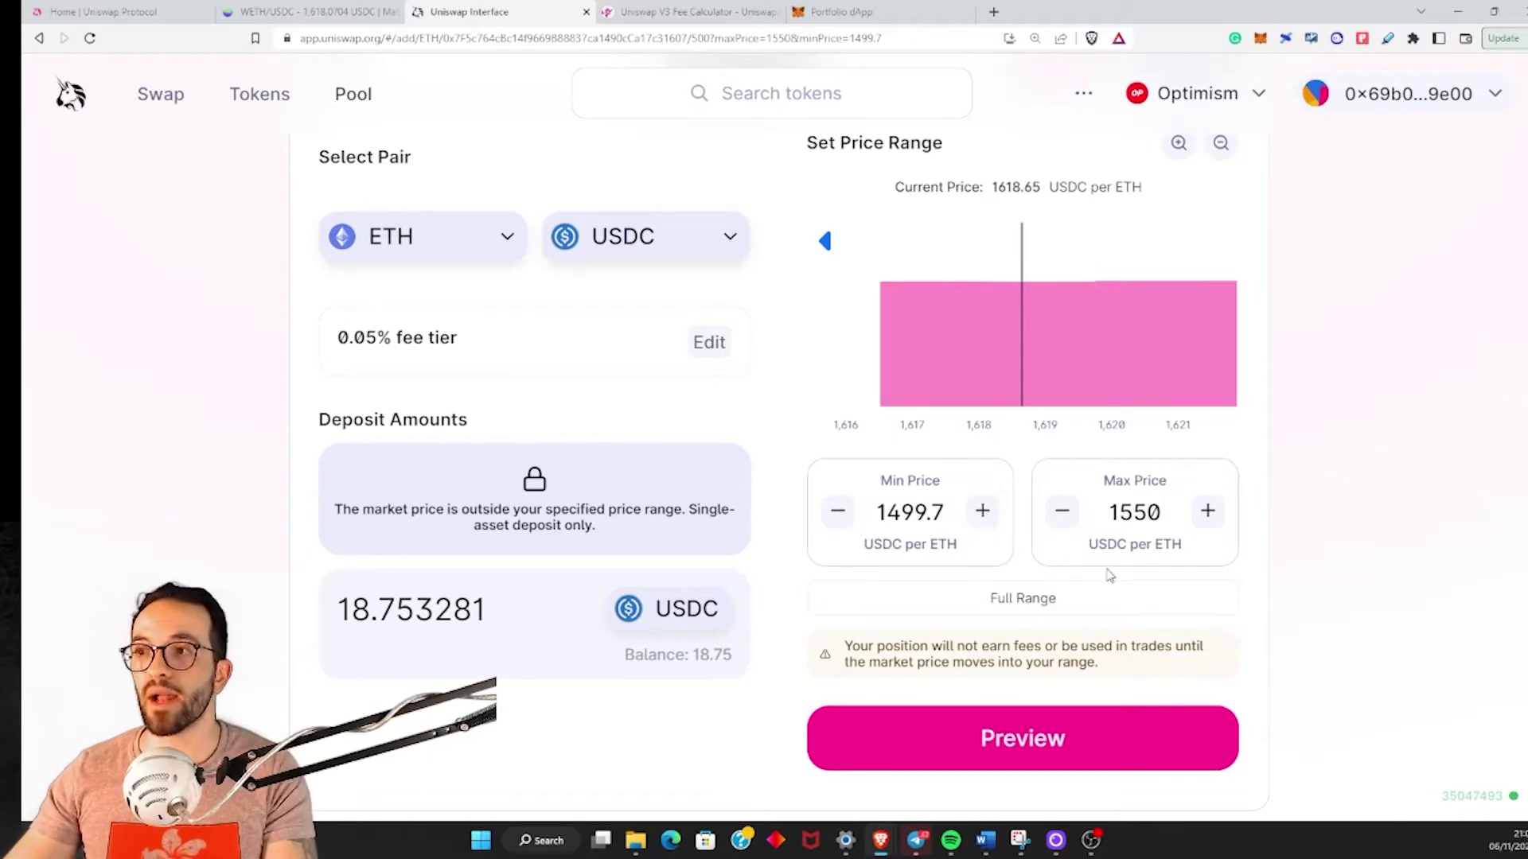
key(ctrl+plus)
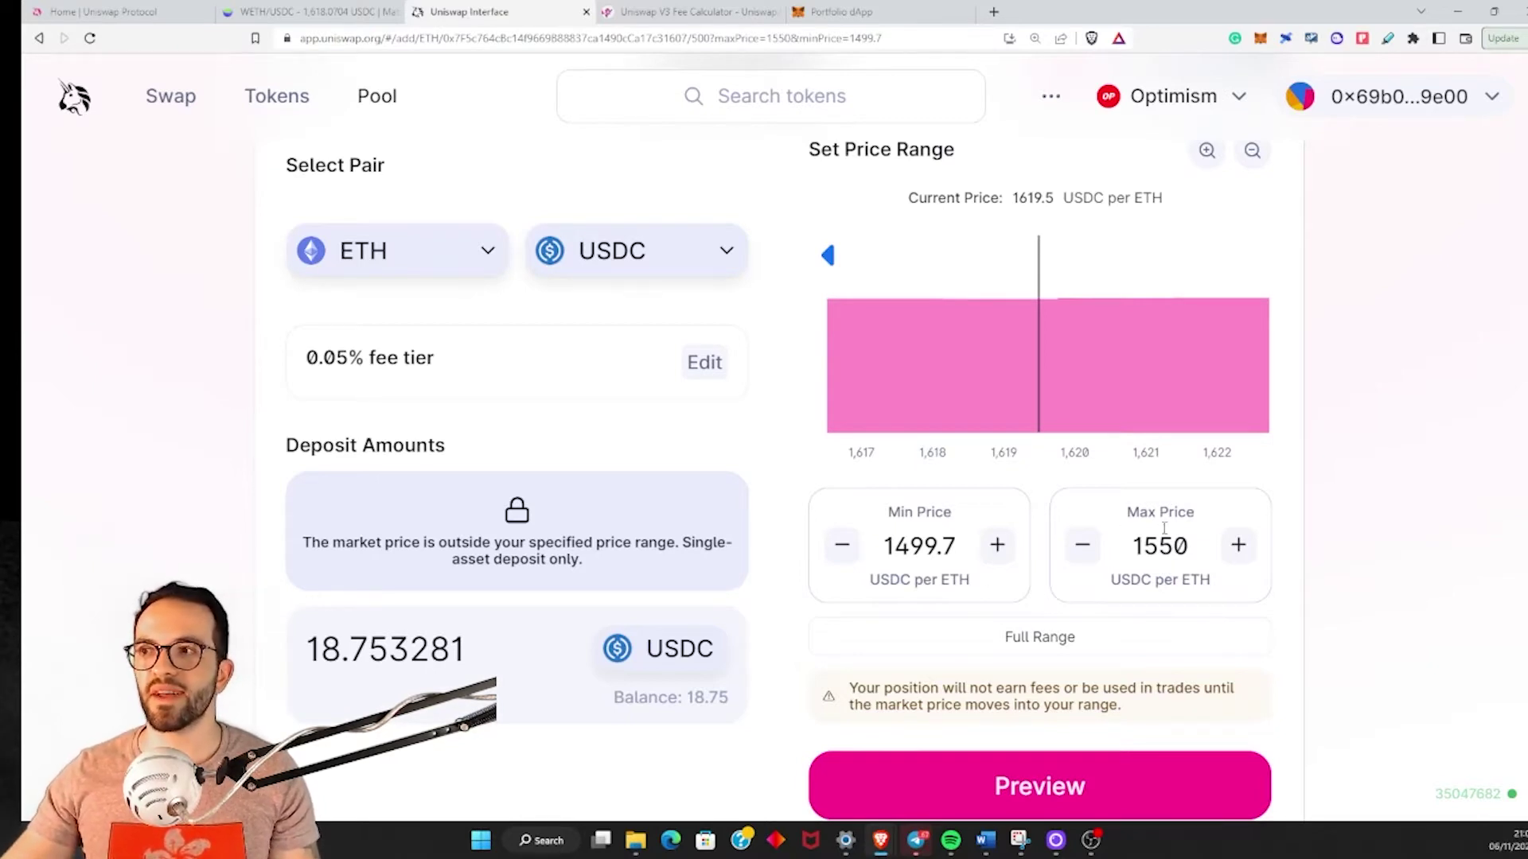
drag(1189, 546, 944, 567)
click(944, 567)
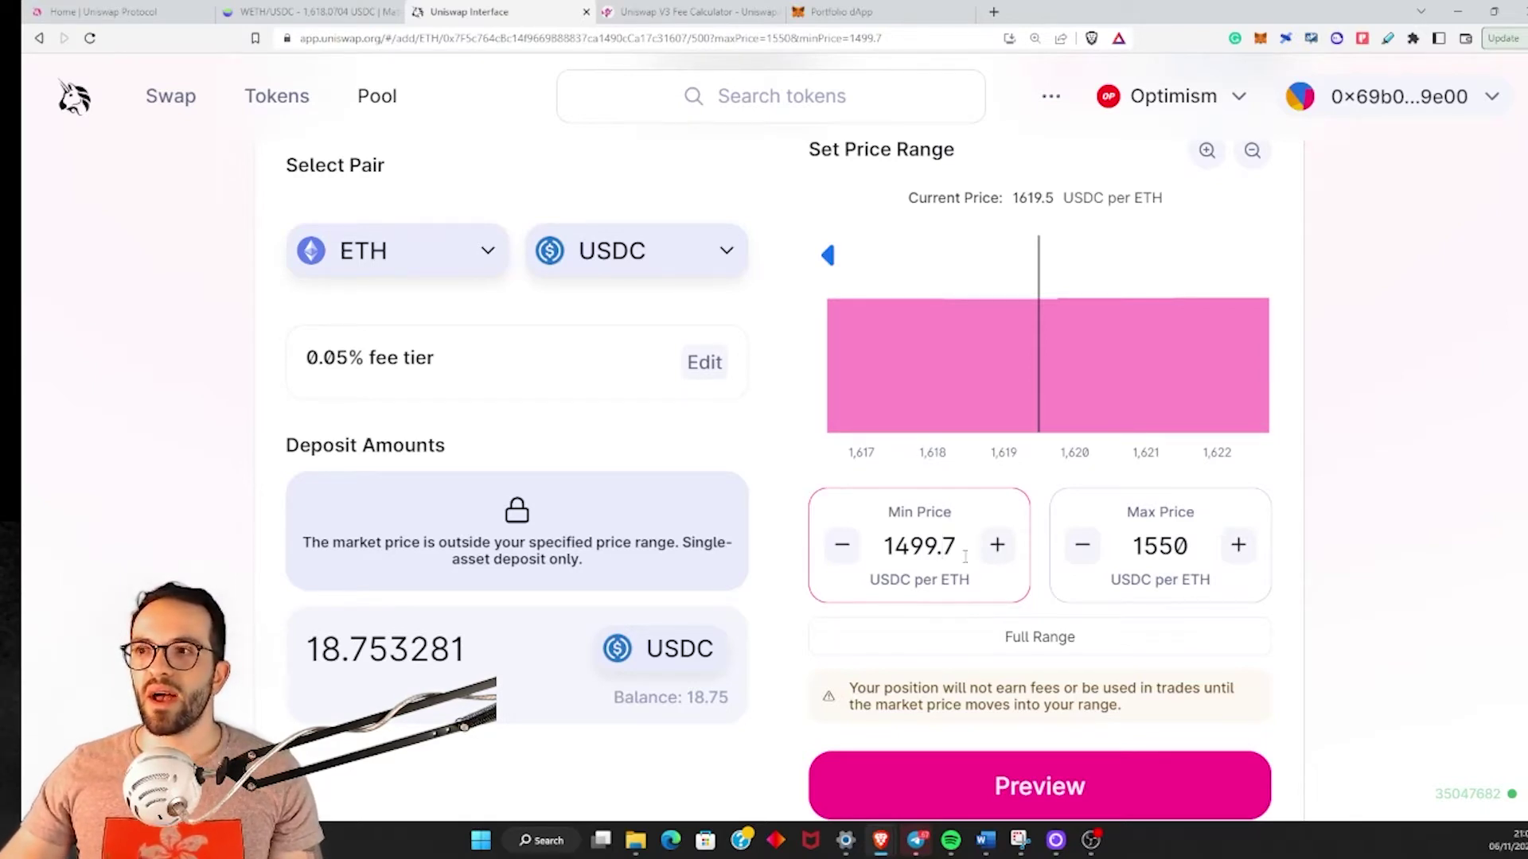
Step: Set the price range to 1700 to 1720 USDC per ETH and deposit the maximum available ETH
drag(946, 561, 876, 557)
text(1700)
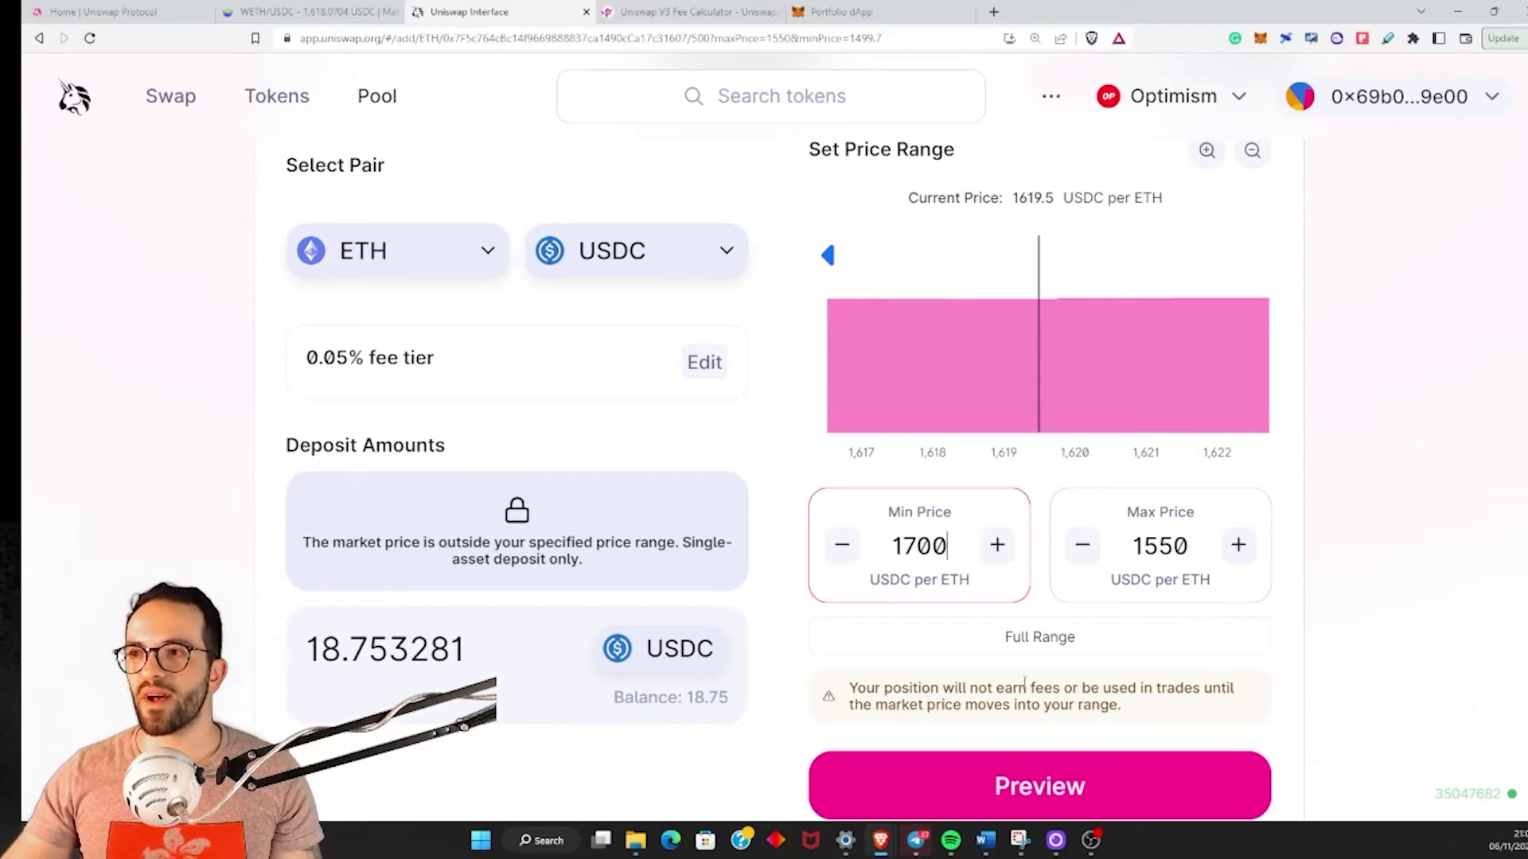
double_click(1192, 544)
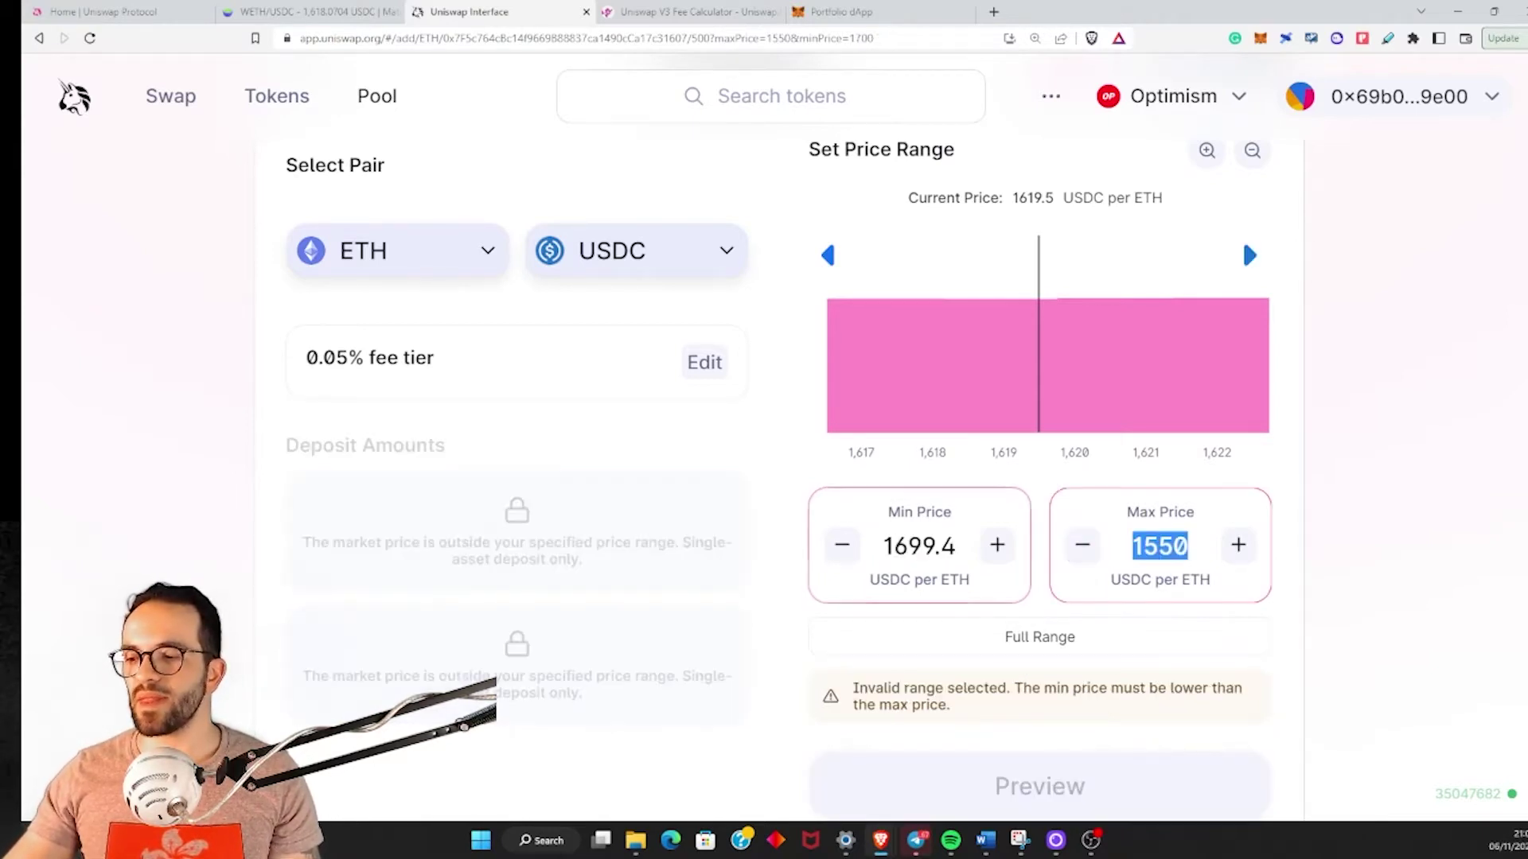
text(1500)
key(BackSpace)
key(BackSpace)
key(BackSpace)
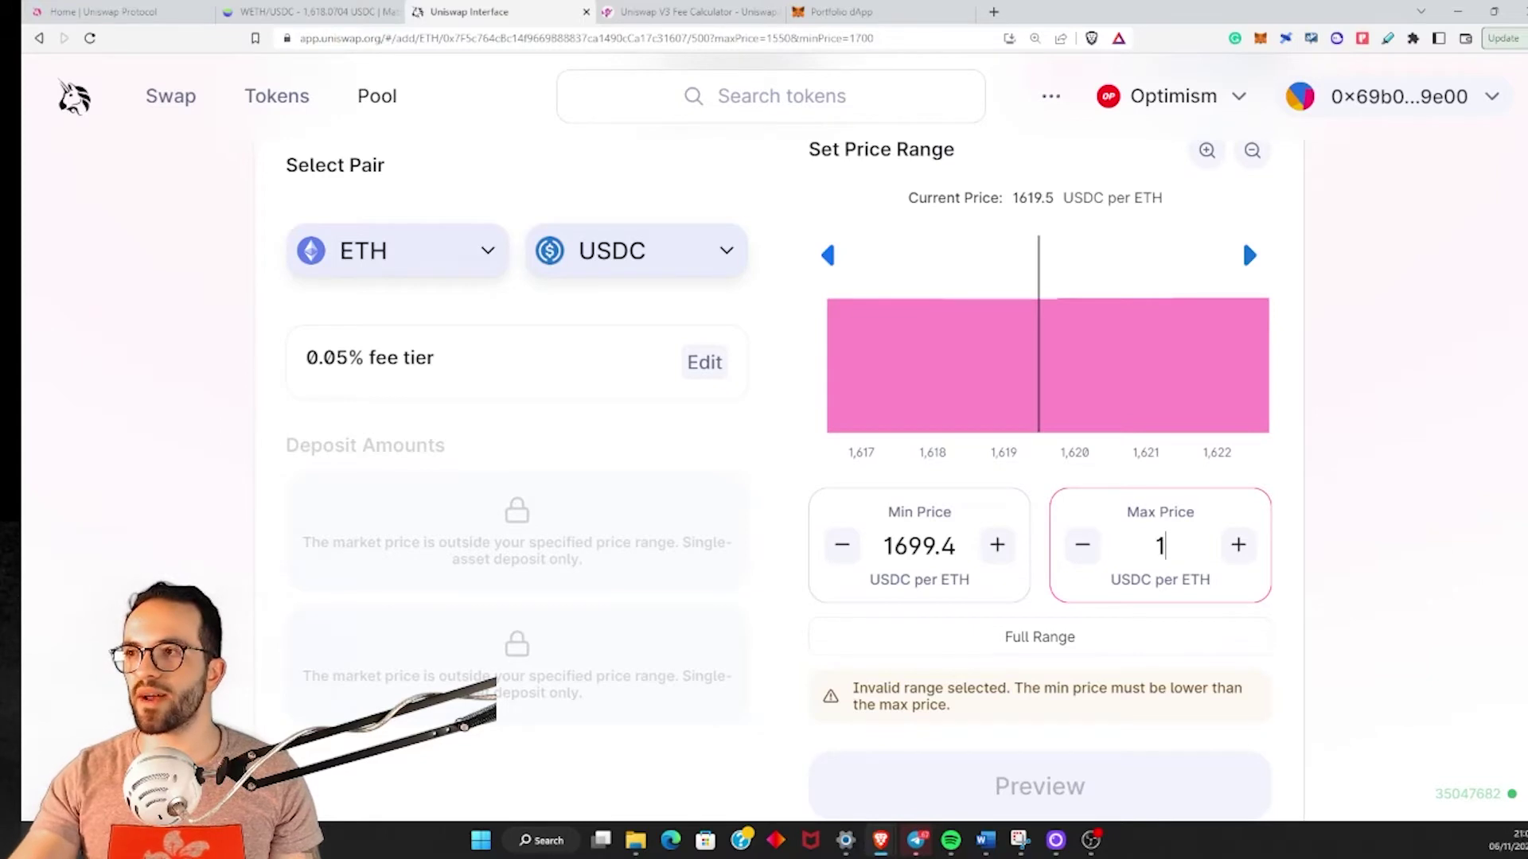
text(72)
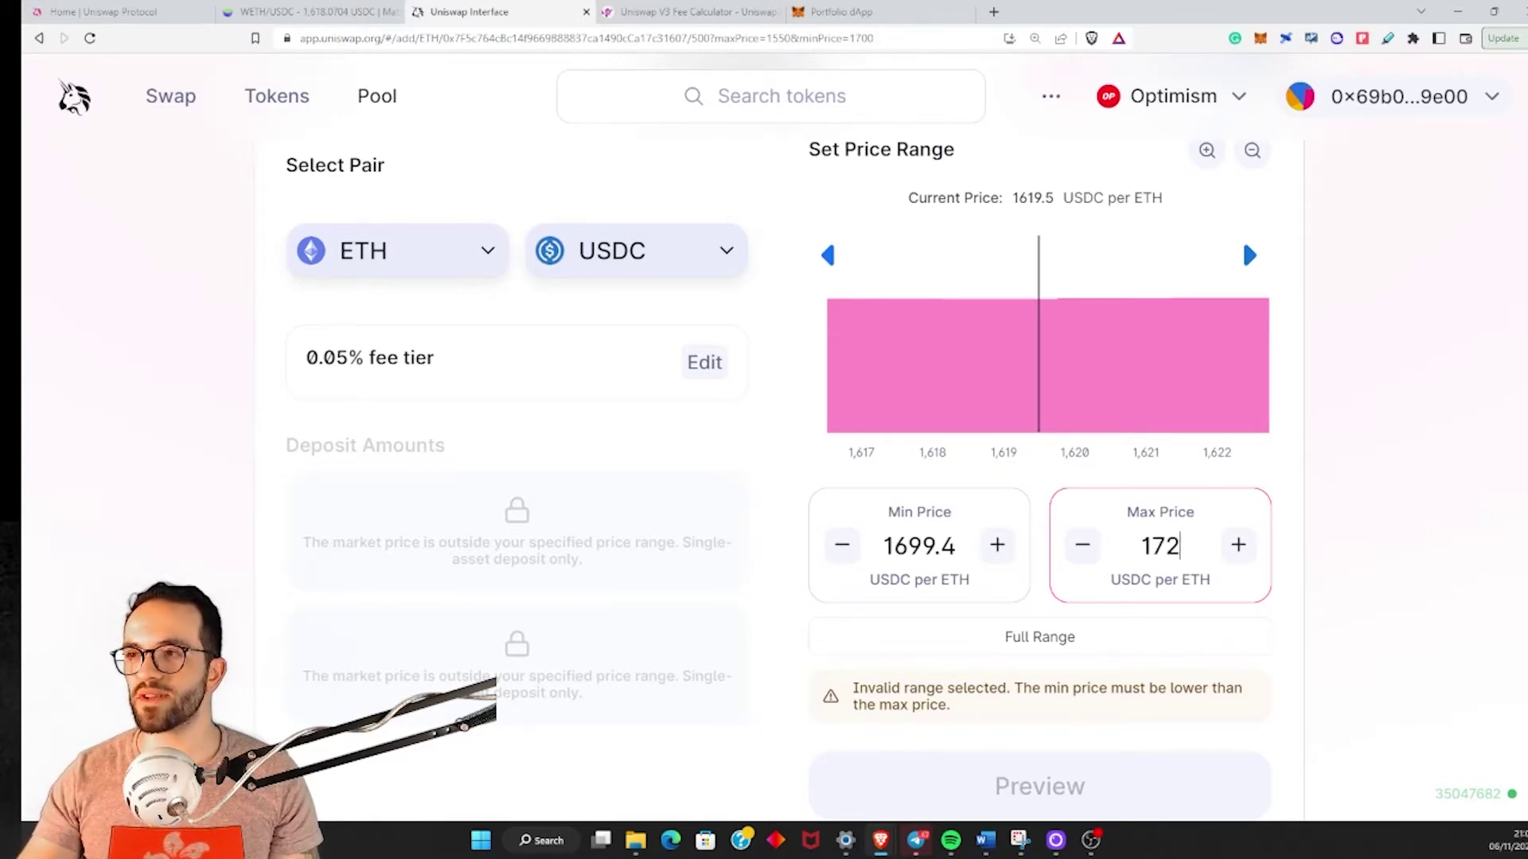
text(0)
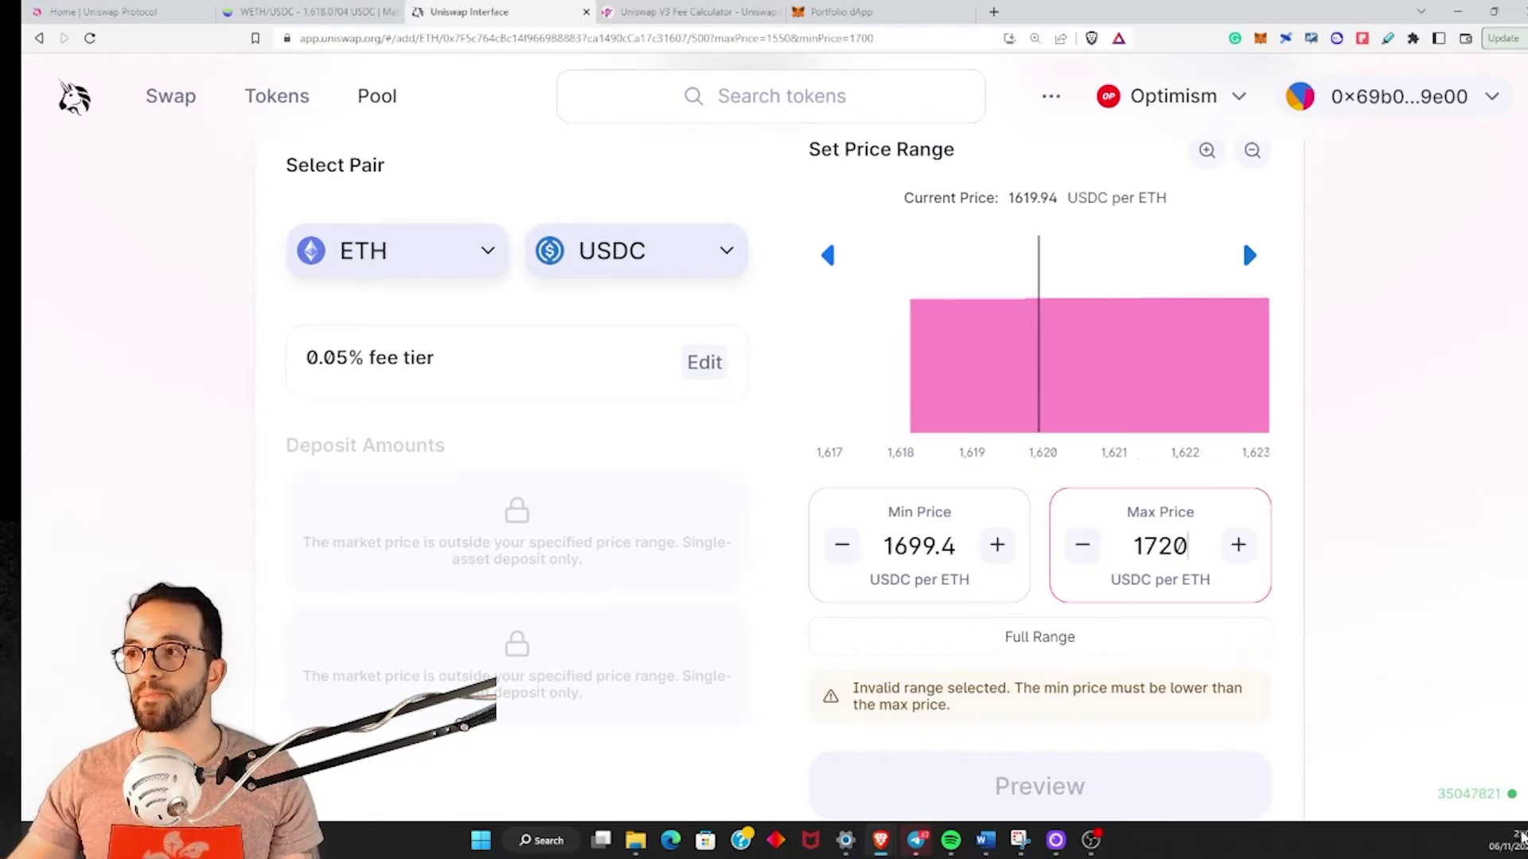
click(1387, 643)
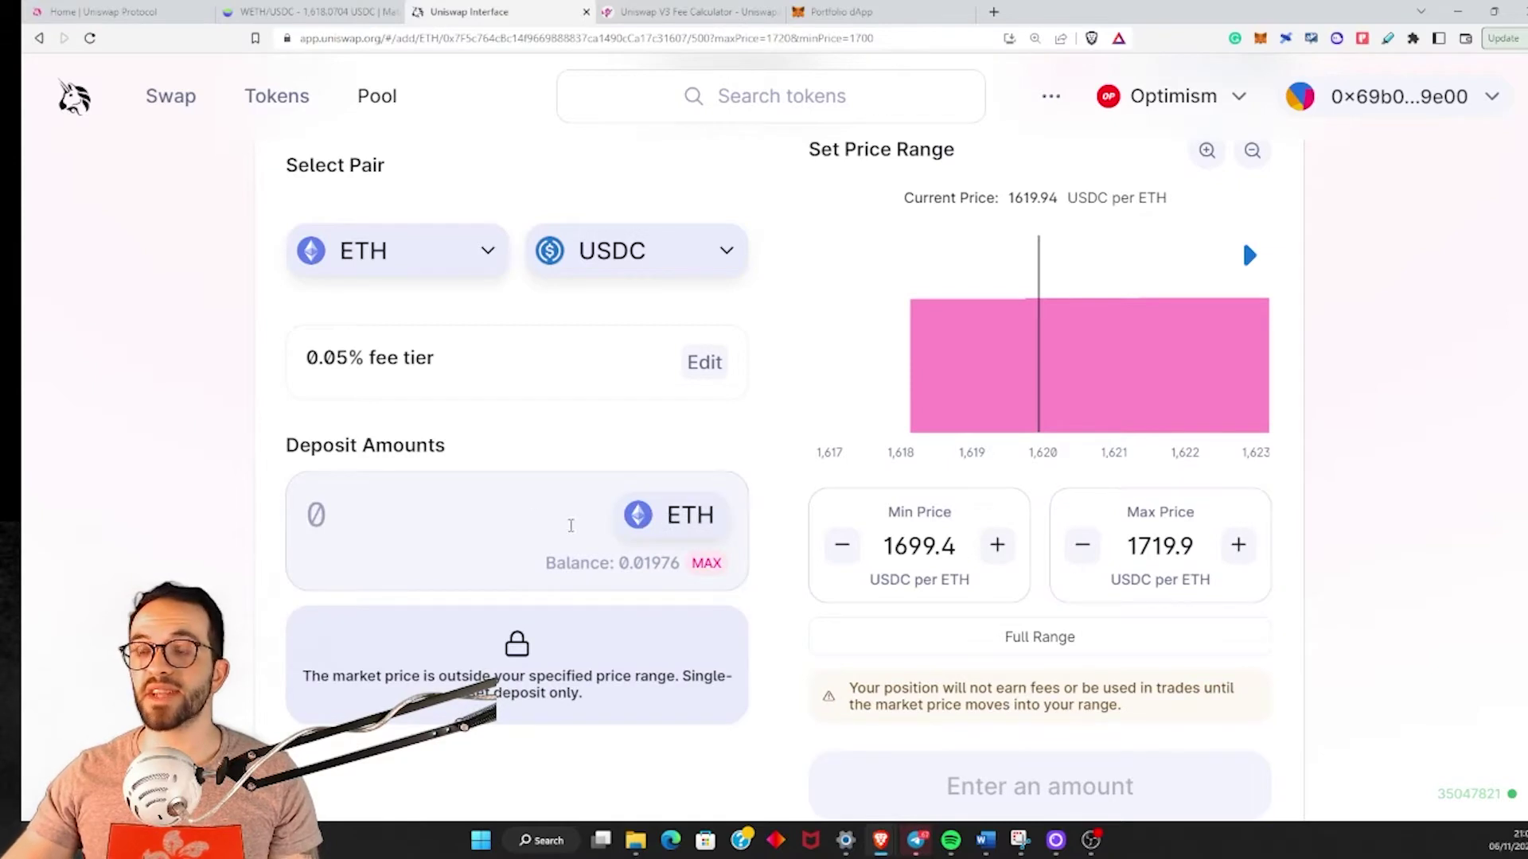
click(704, 573)
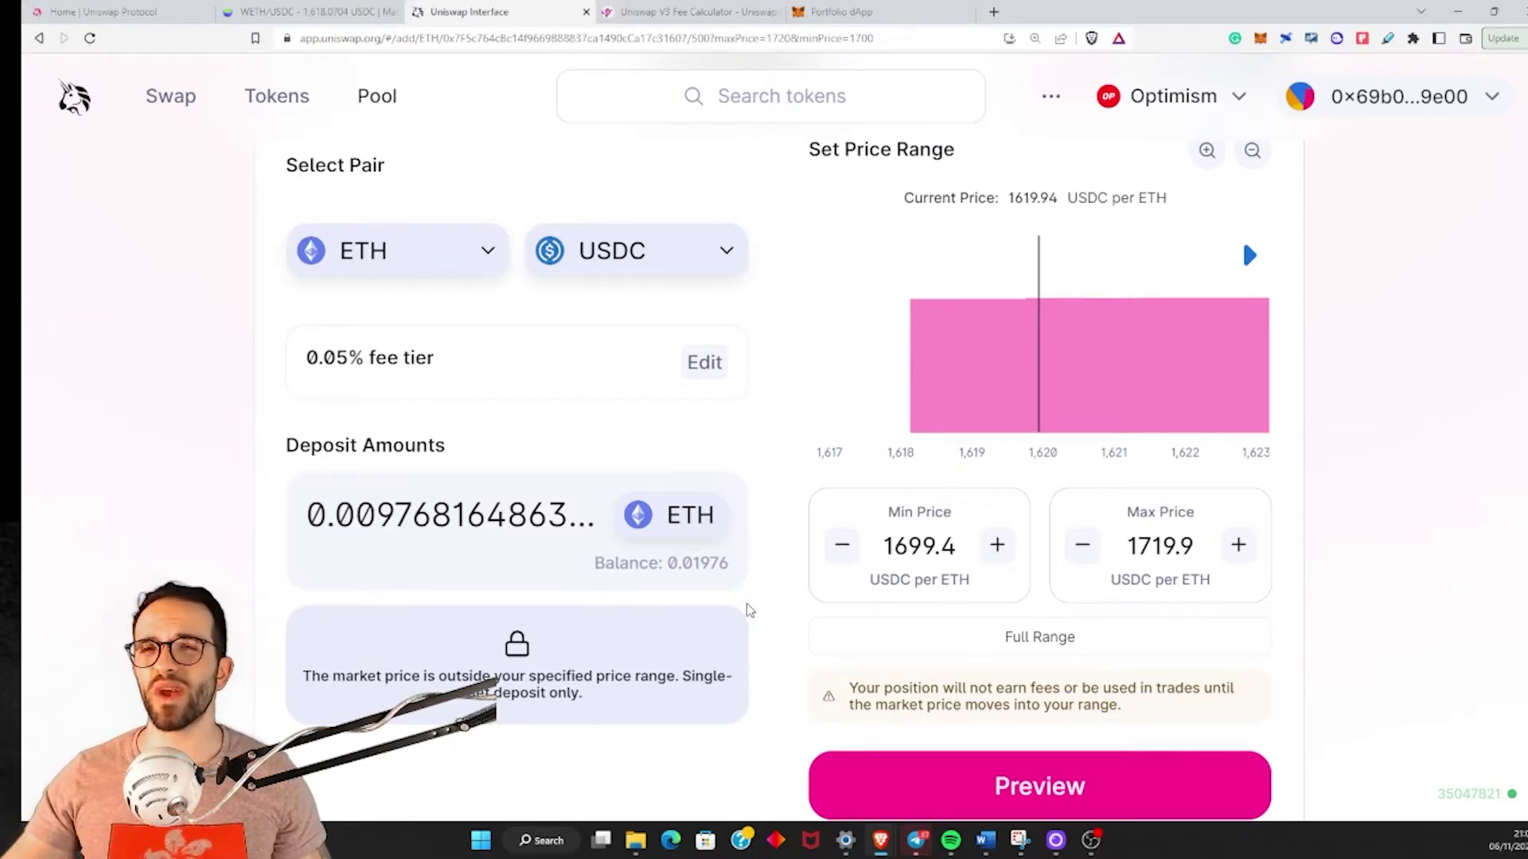
Step: Browse the tokens available for pairing with ETH and close the token list
click(714, 270)
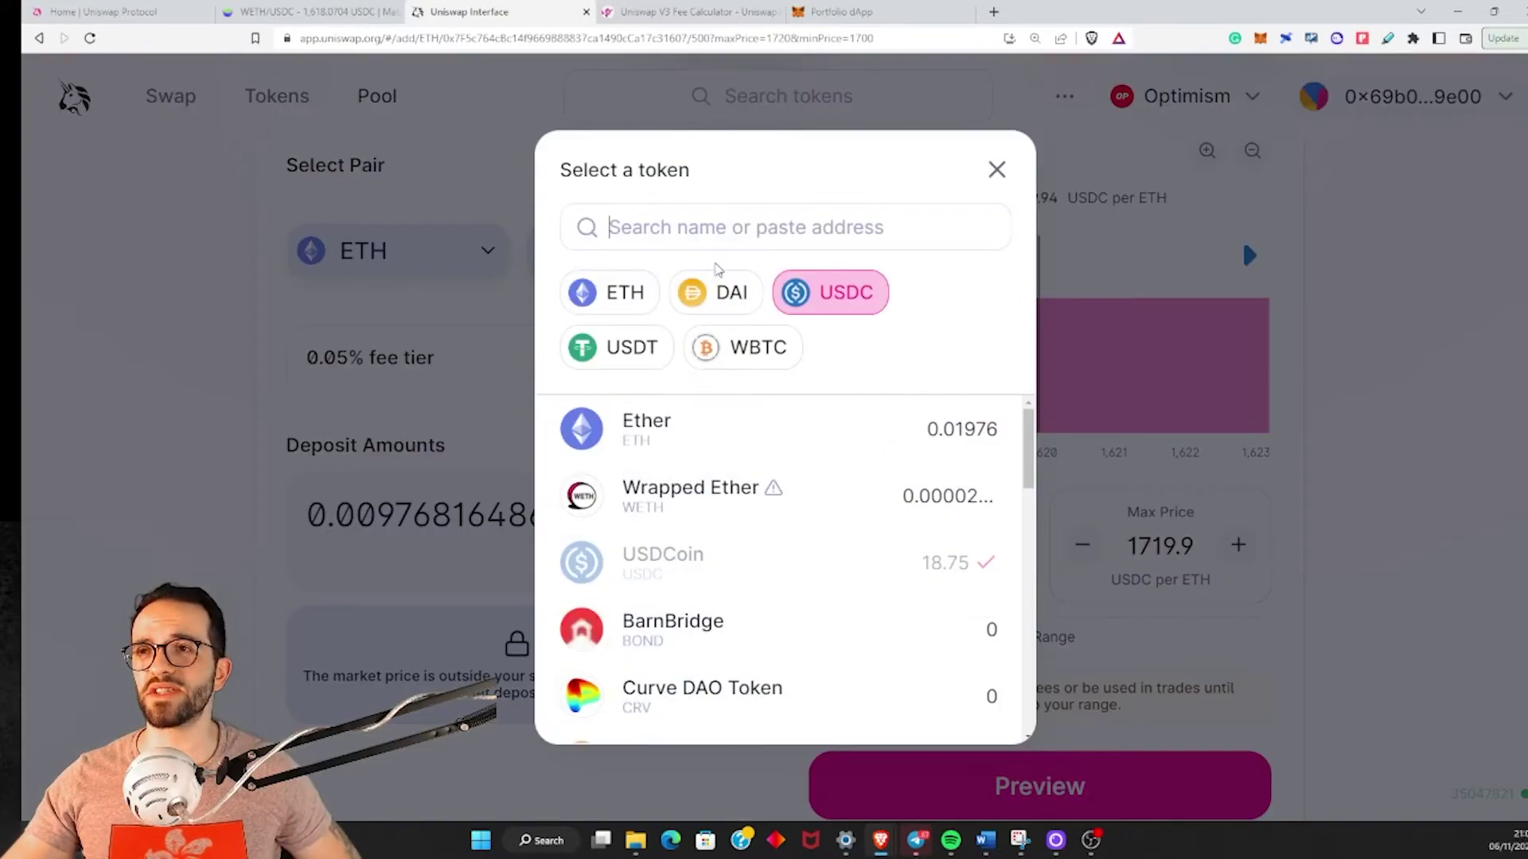
scroll(796, 525, down, 5)
scroll(813, 551, down, 5)
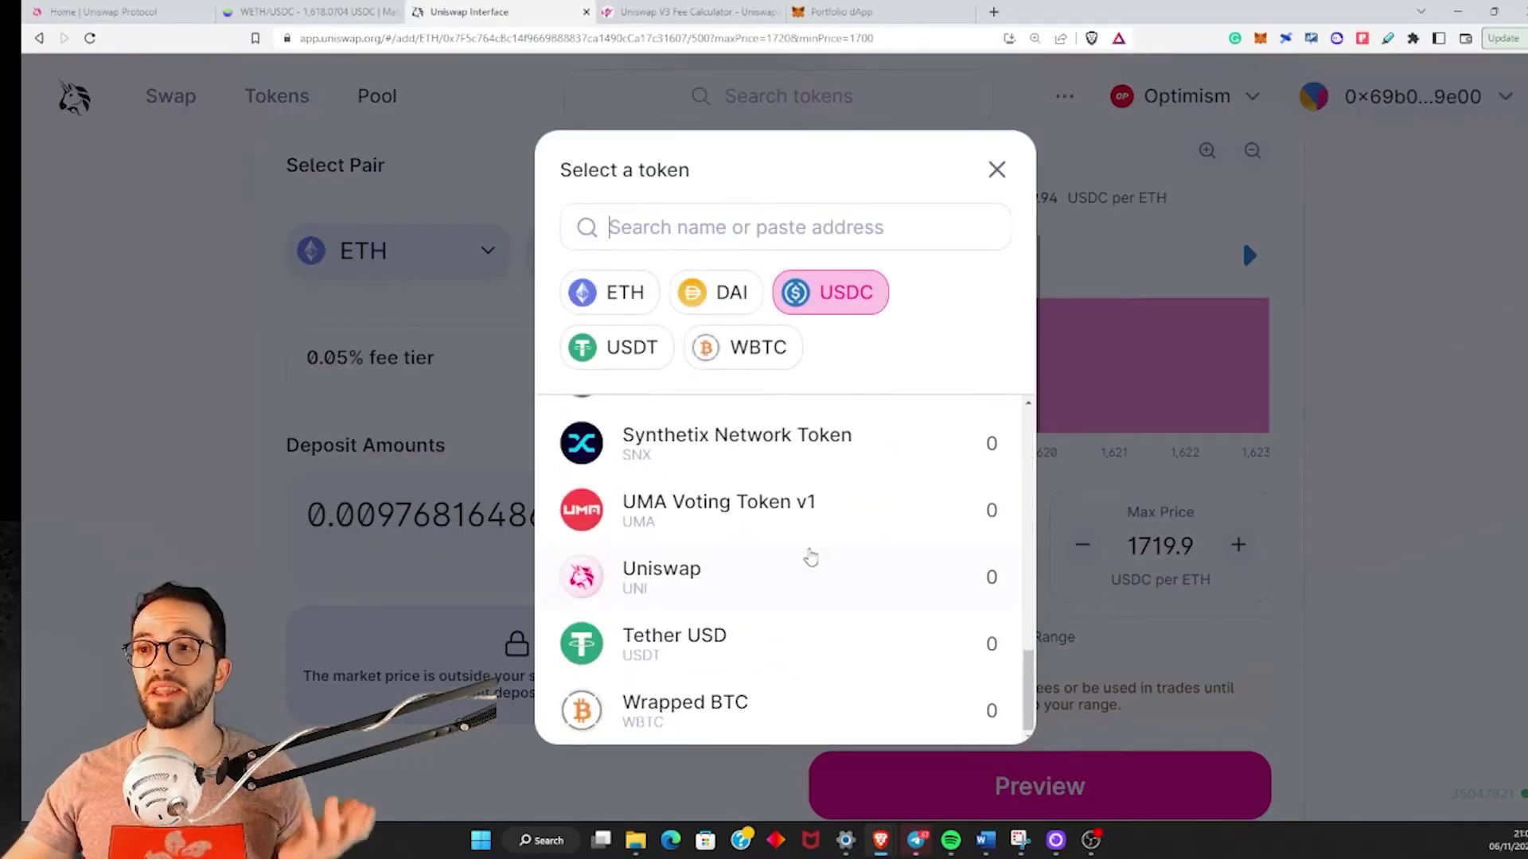
scroll(807, 553, up, 10)
click(331, 414)
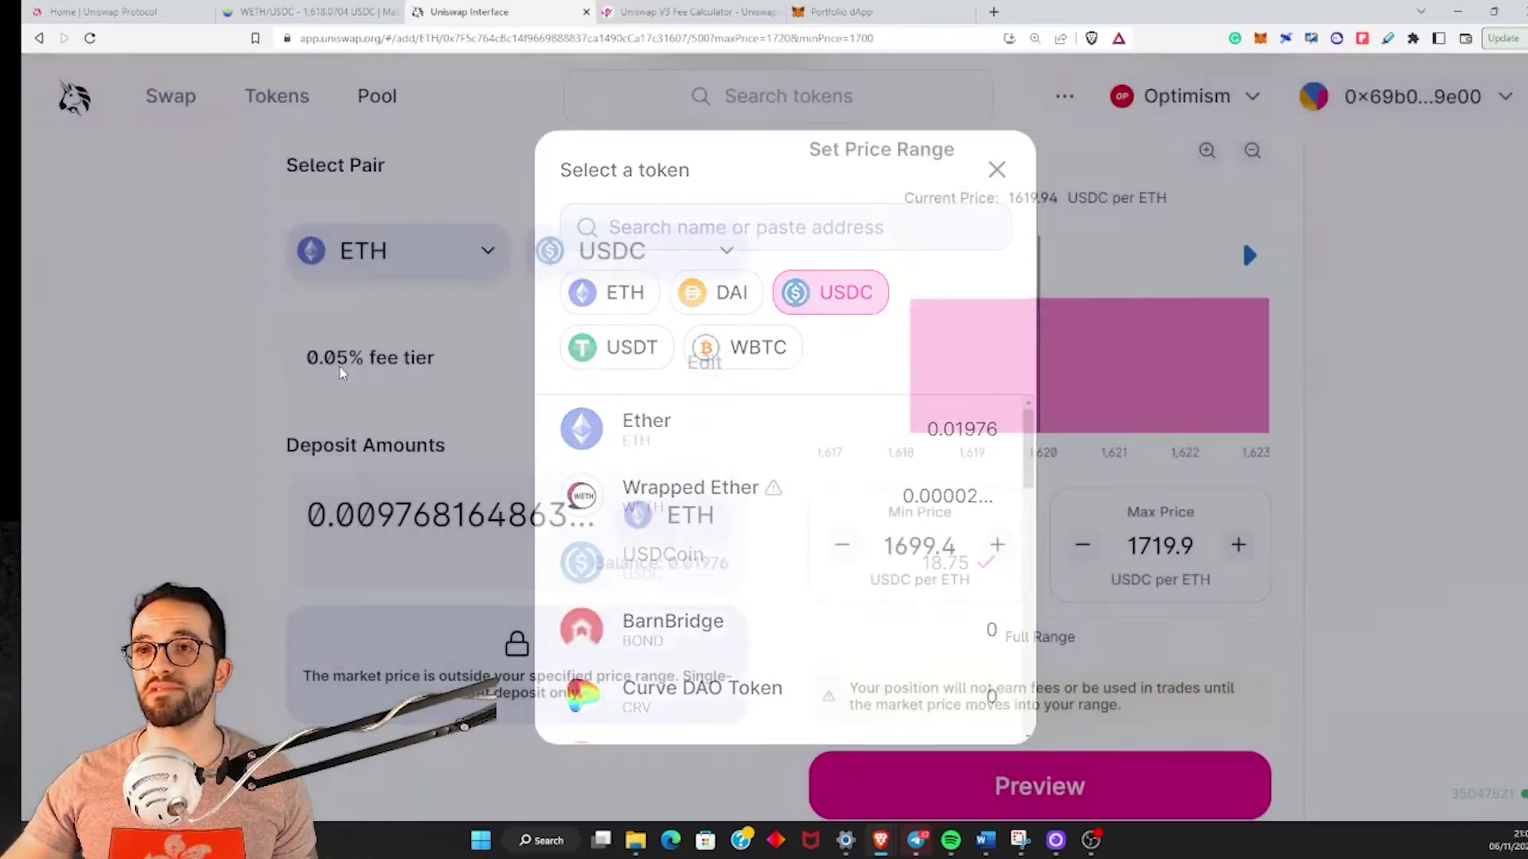
Step: Browse the tokens that can replace ETH in the pair and close the token list
click(430, 253)
scroll(795, 549, down, 10)
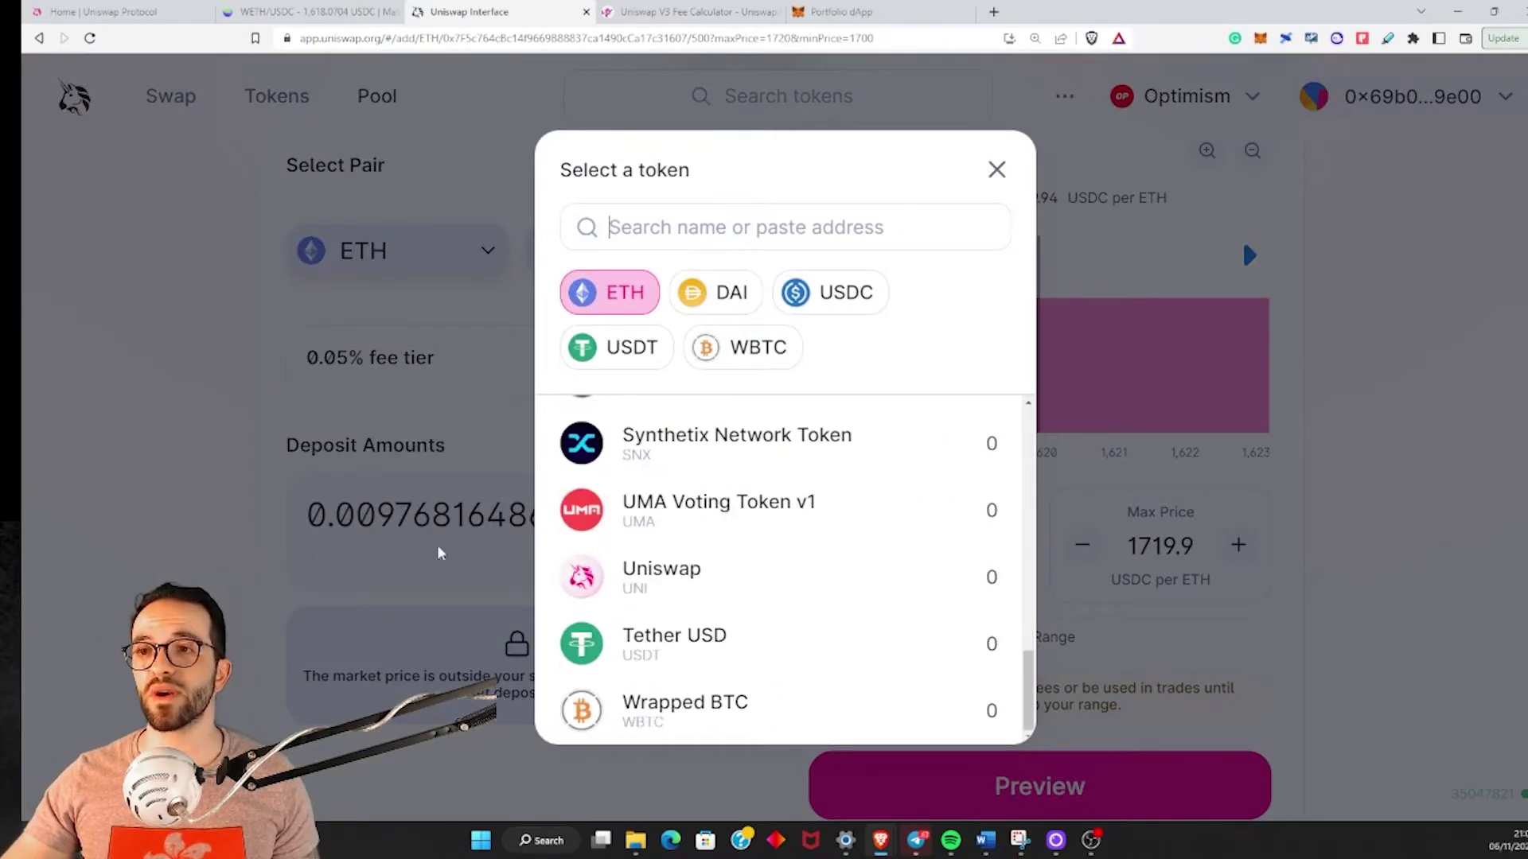
click(212, 536)
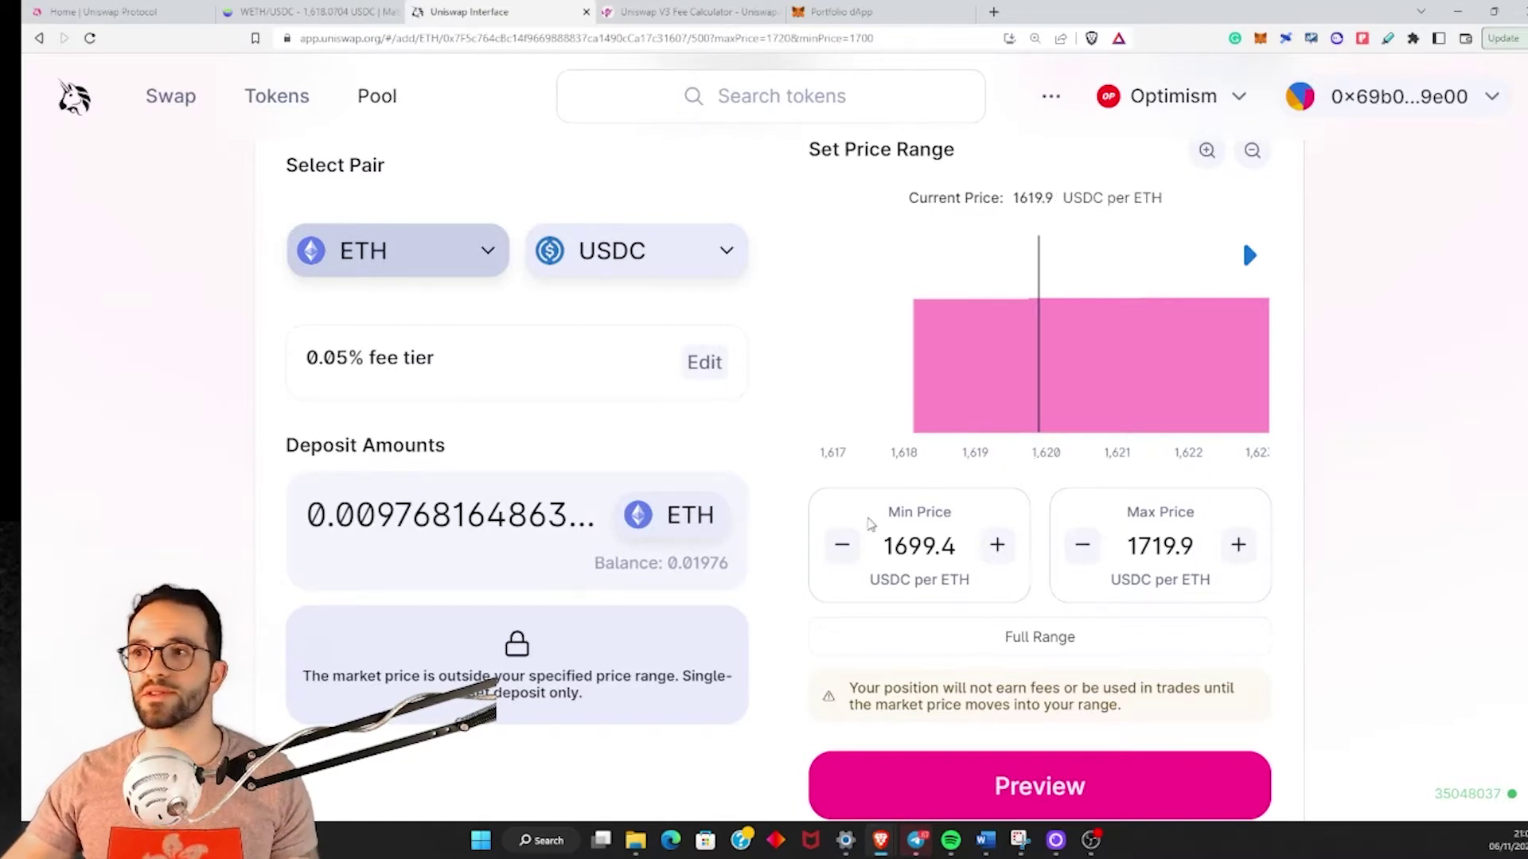
Step: Switch to the Uniswap V3 Fee Calculator and select the Optimism network with the ETH/USDC pair
key(ctrl+Tab)
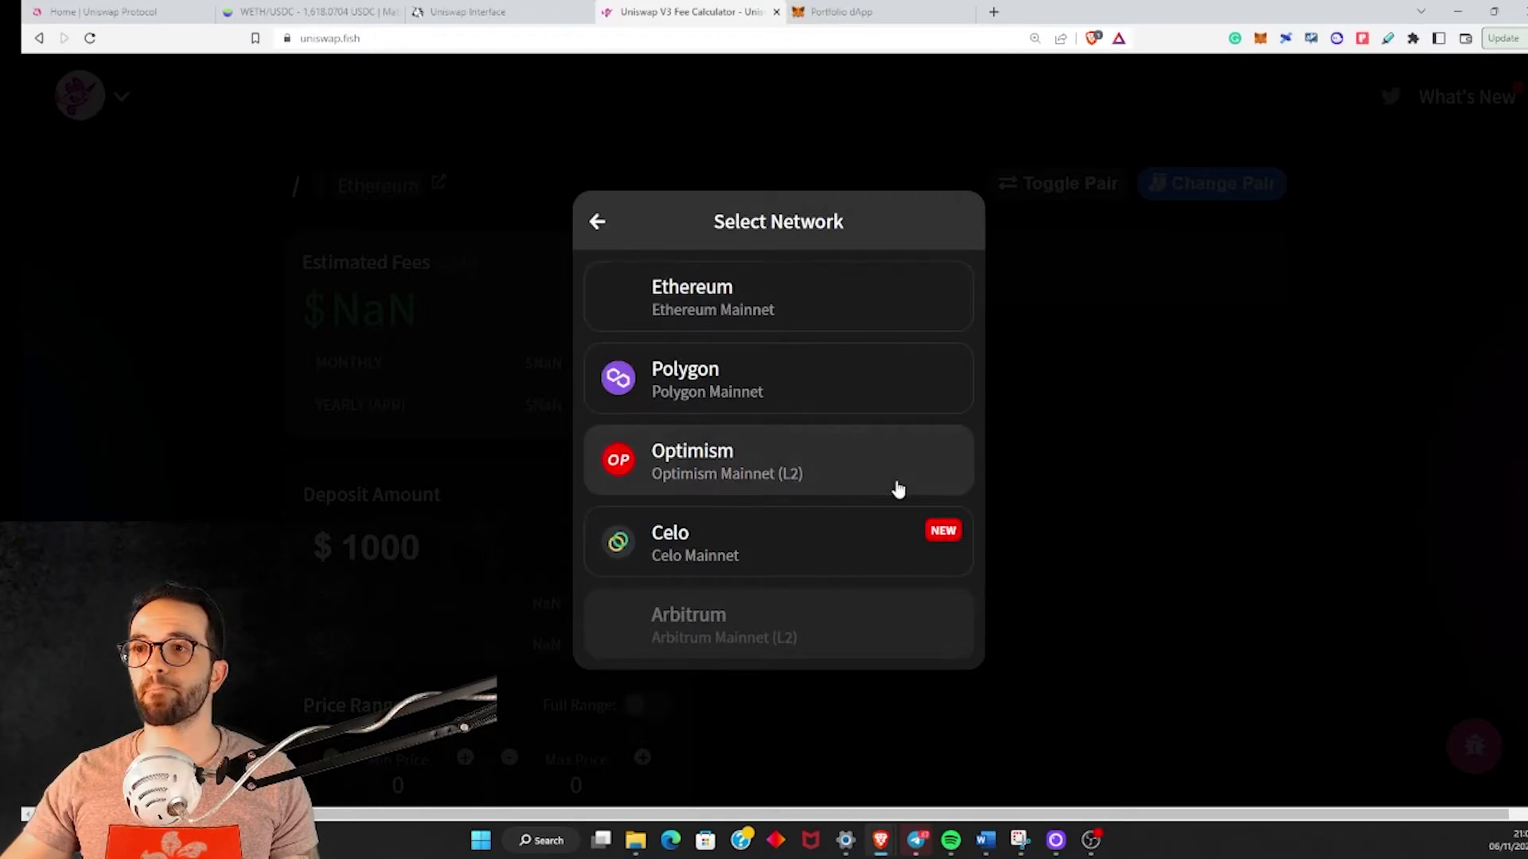
click(897, 485)
click(740, 386)
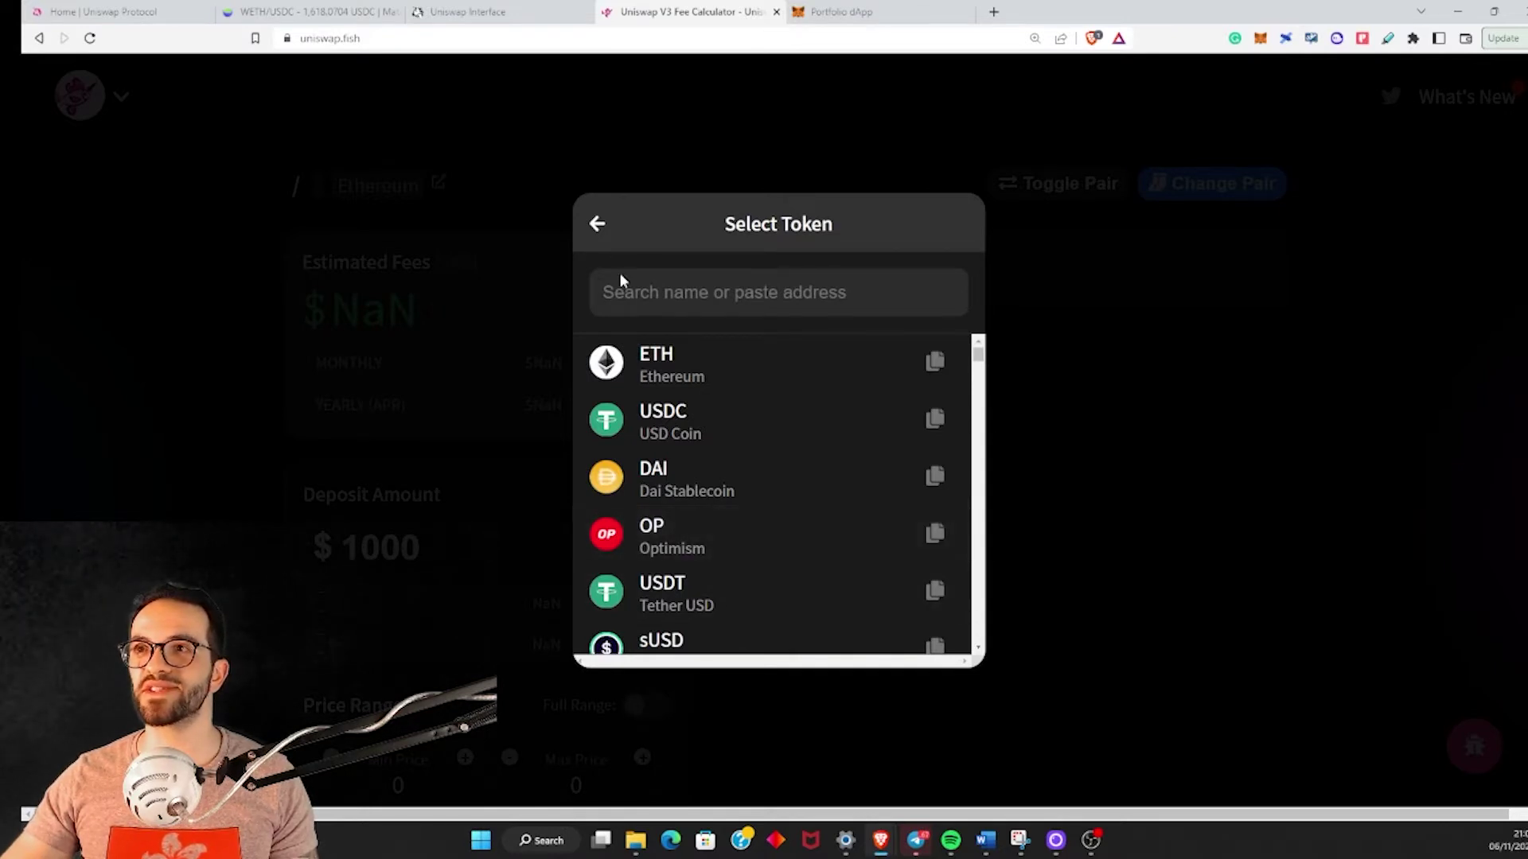
click(730, 373)
click(902, 364)
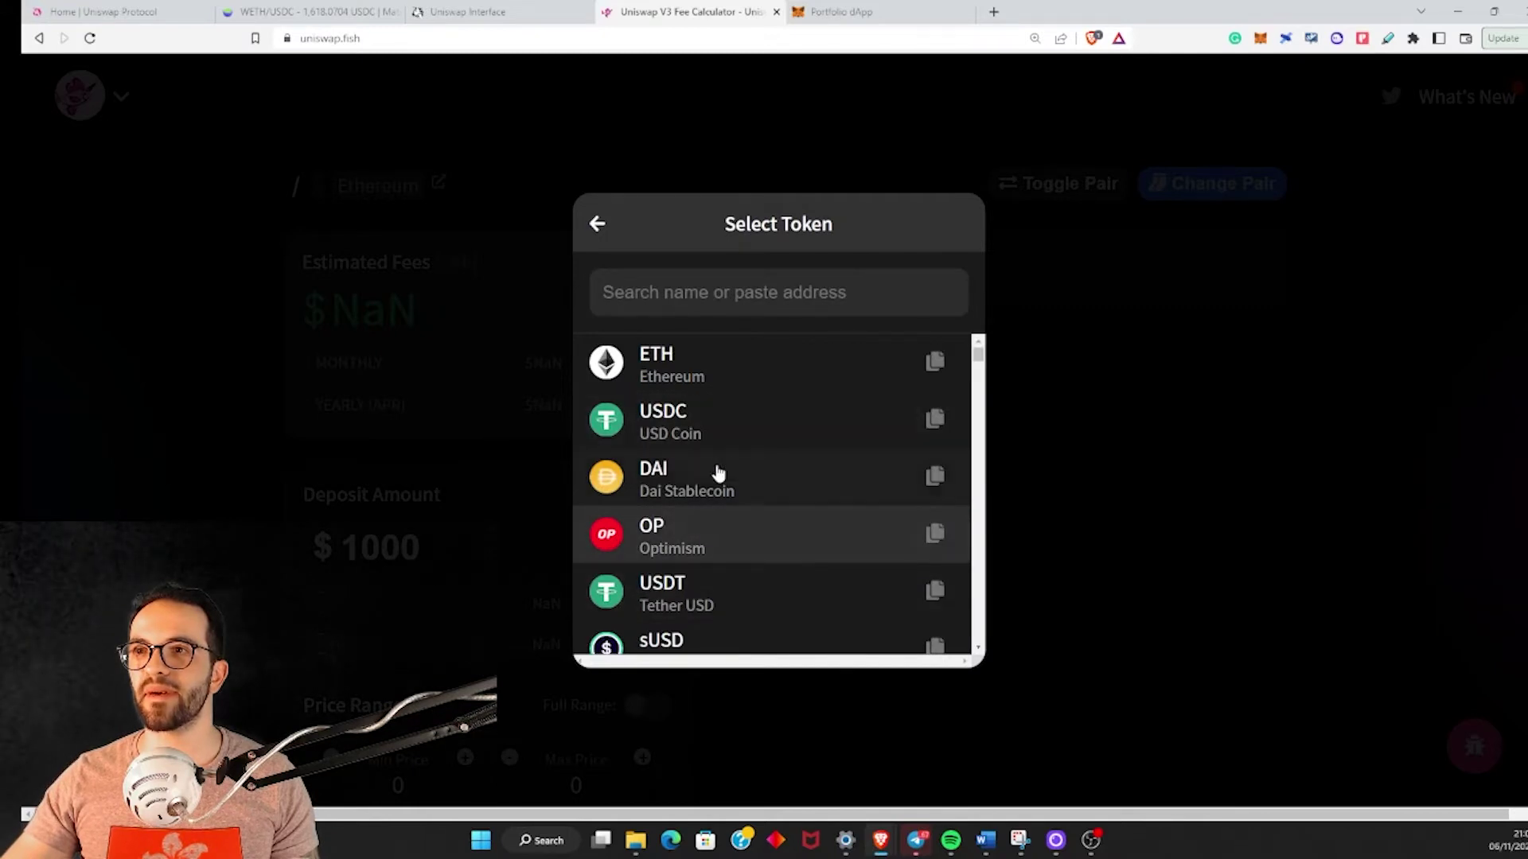
click(699, 433)
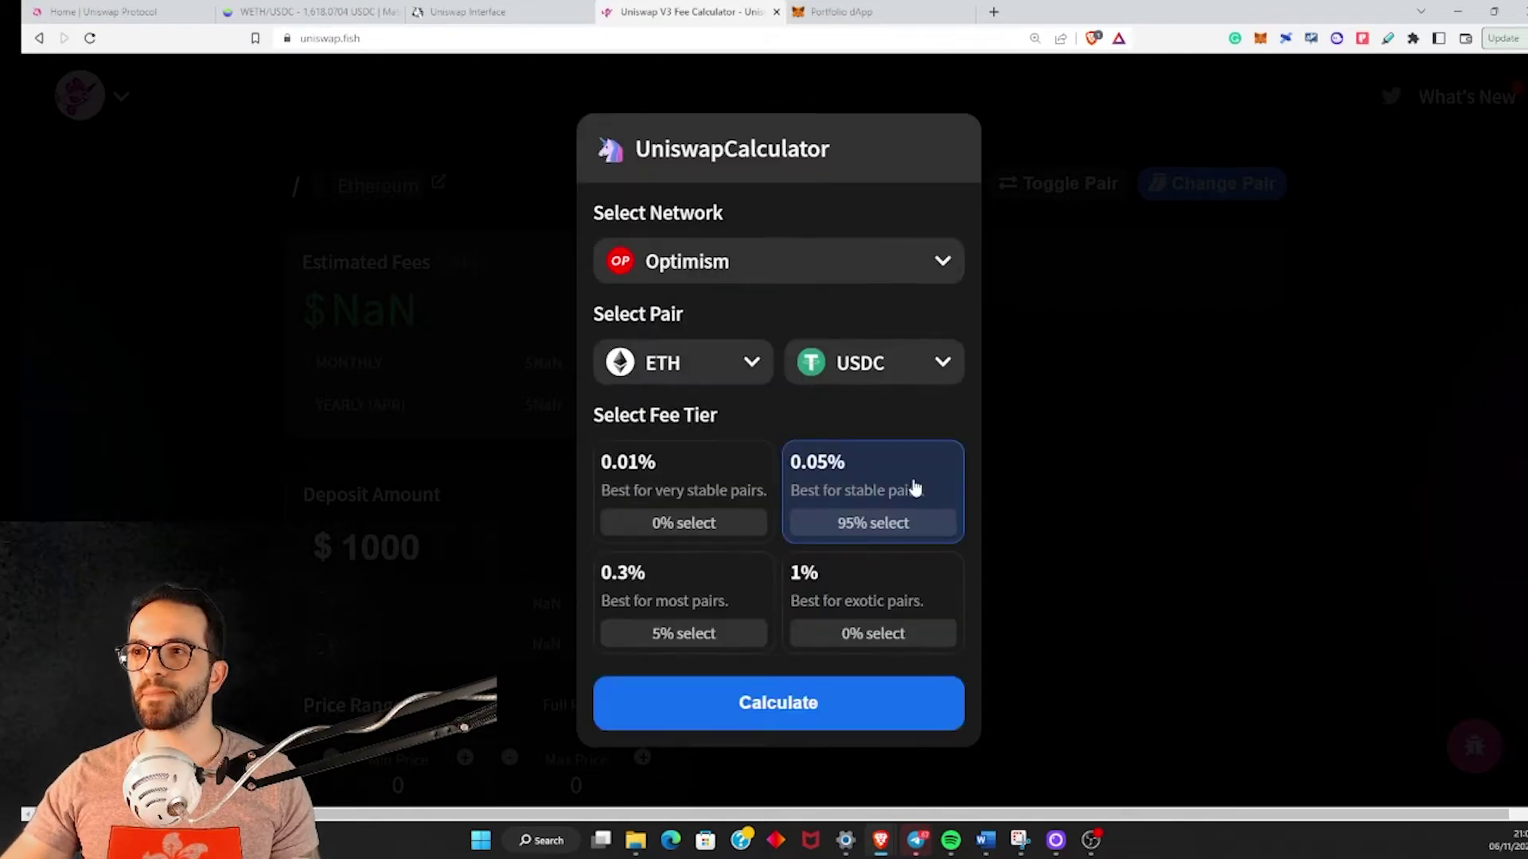
Step: Check the position's fee tier on Uniswap and calculate the estimate for the 0.05% tier
click(466, 13)
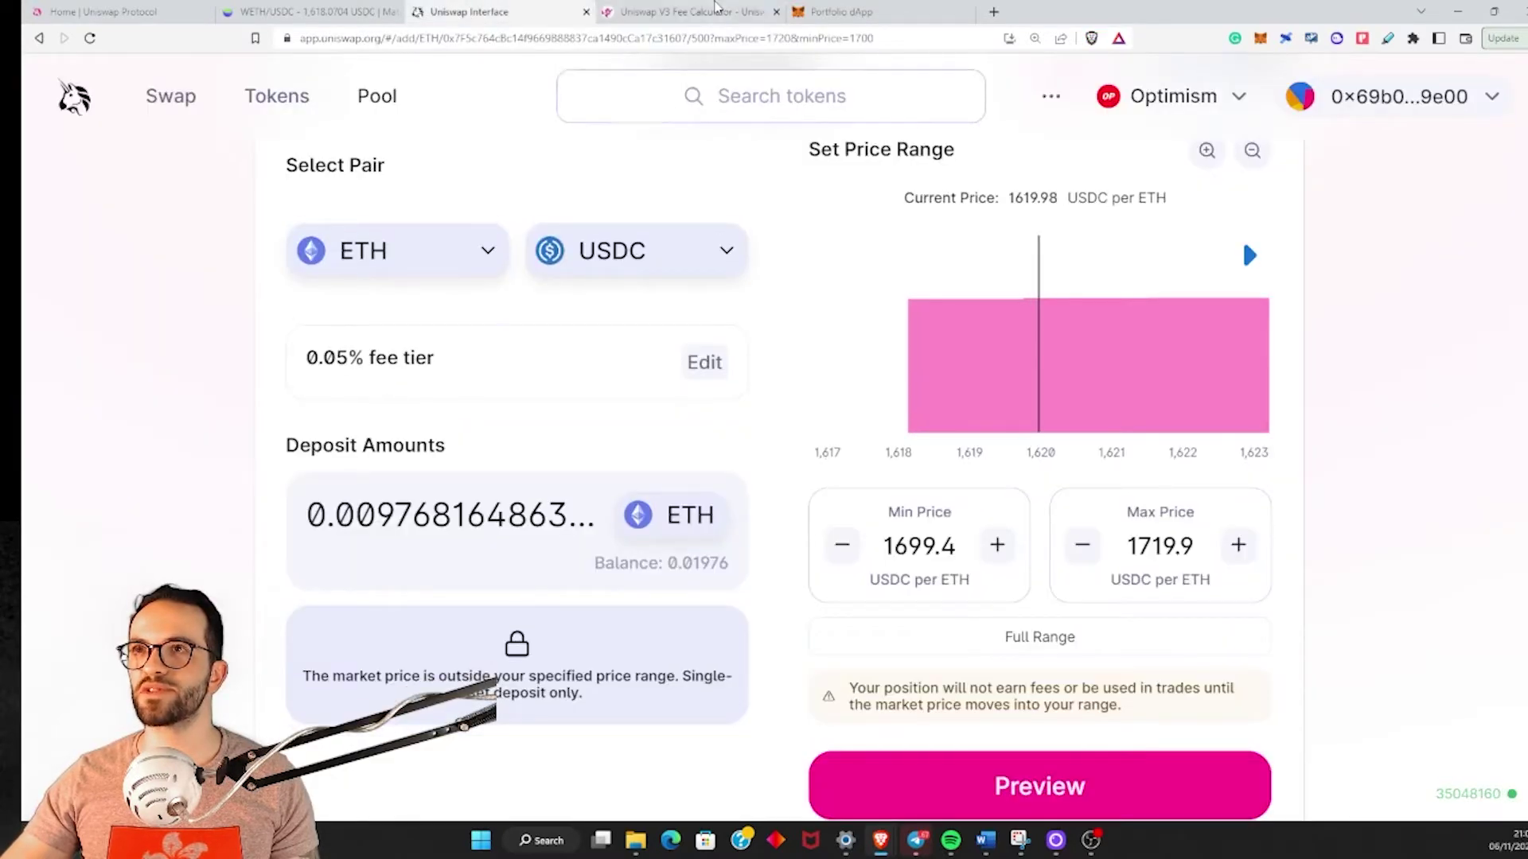
key(ctrl+Tab)
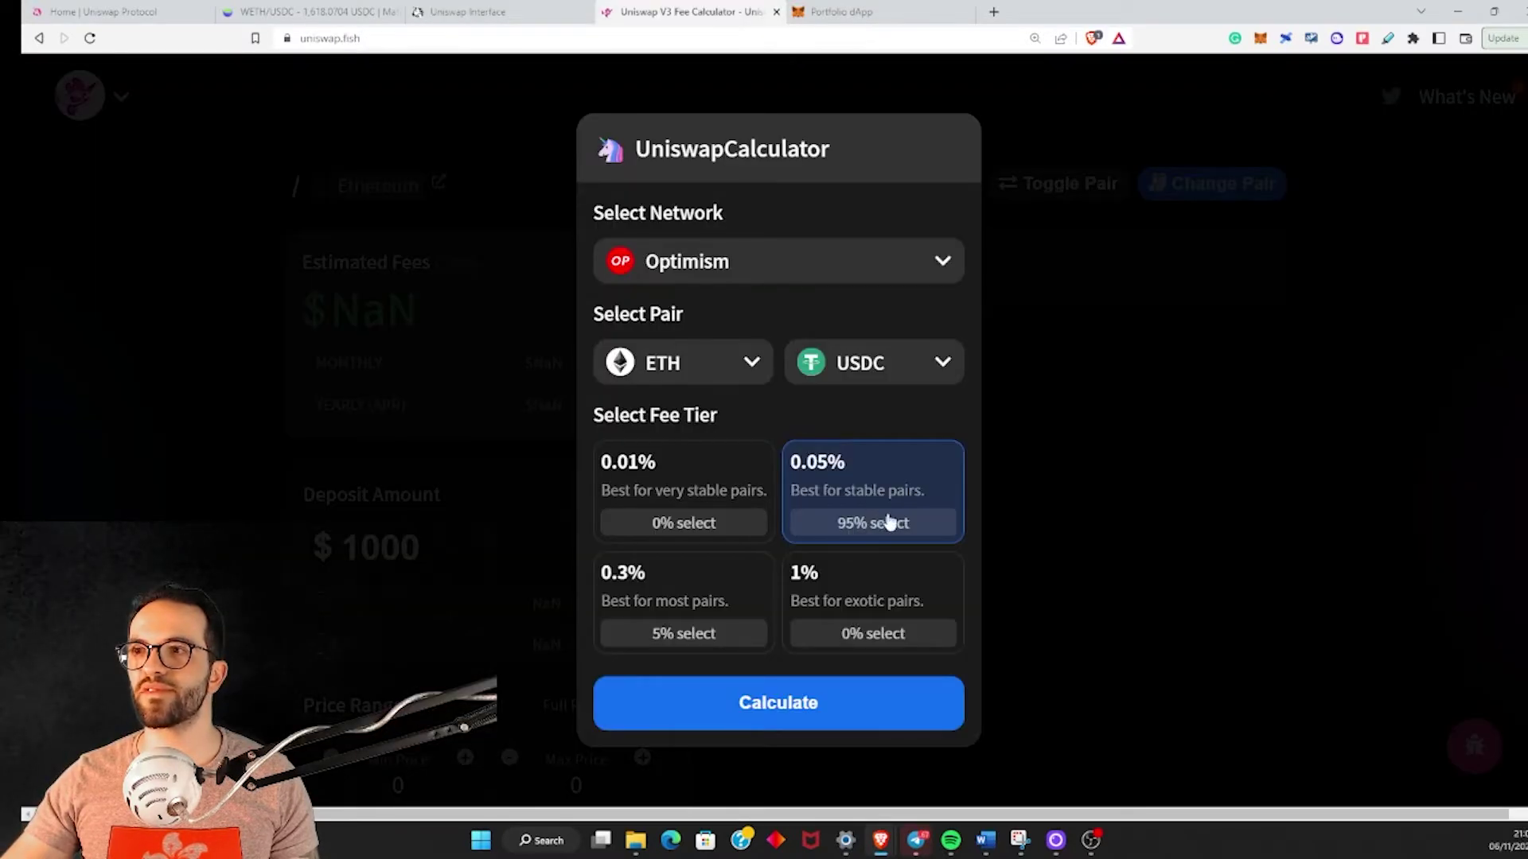
click(802, 707)
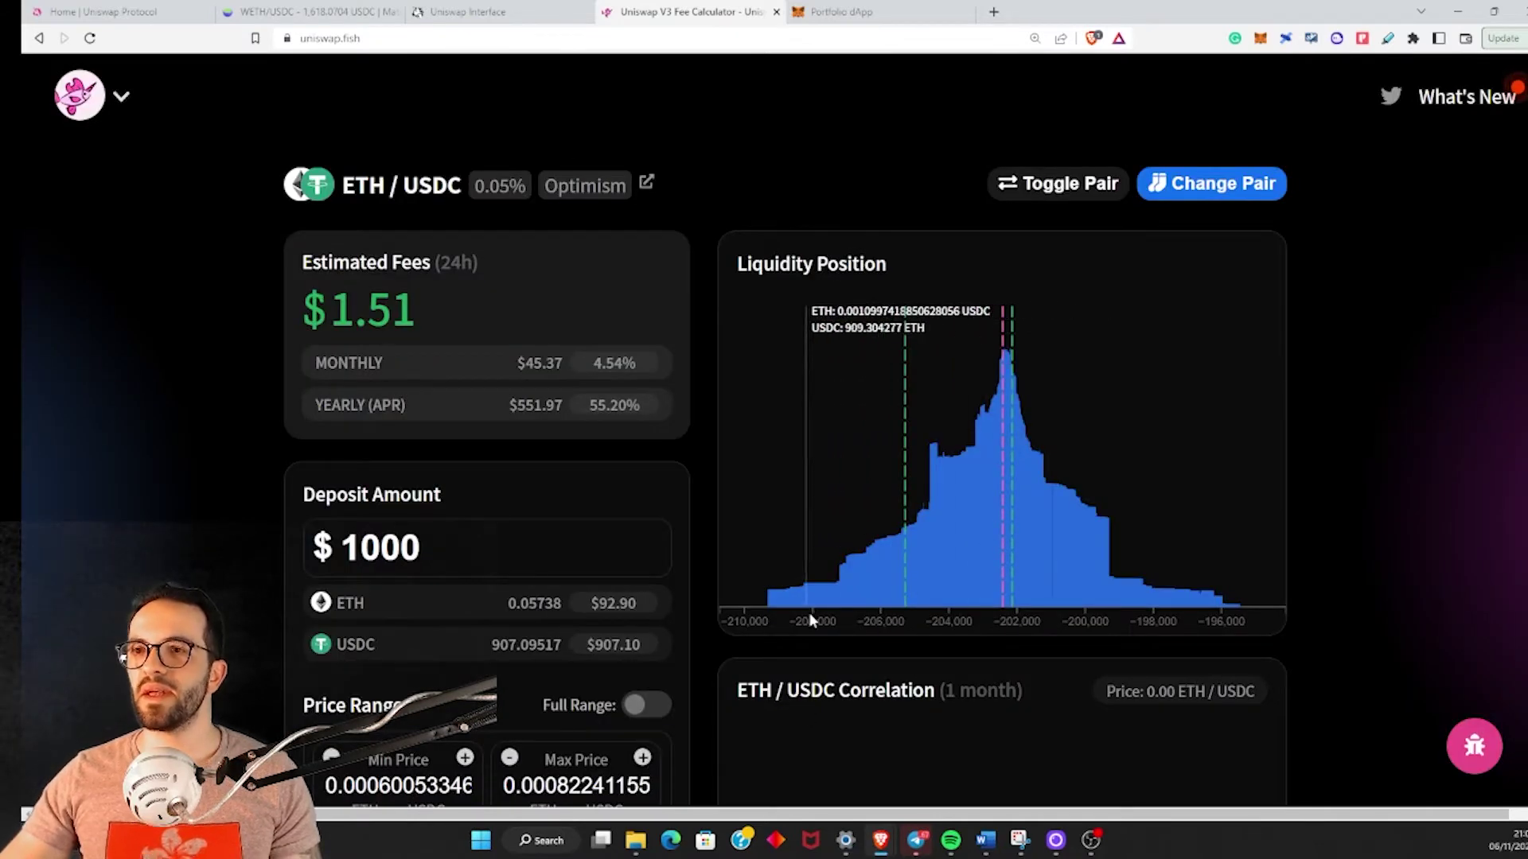
Step: Narrow the calculator's price range to about 0.000633 to 0.000656 ETH per USDC and check the estimated fees
scroll(709, 673, down, 1)
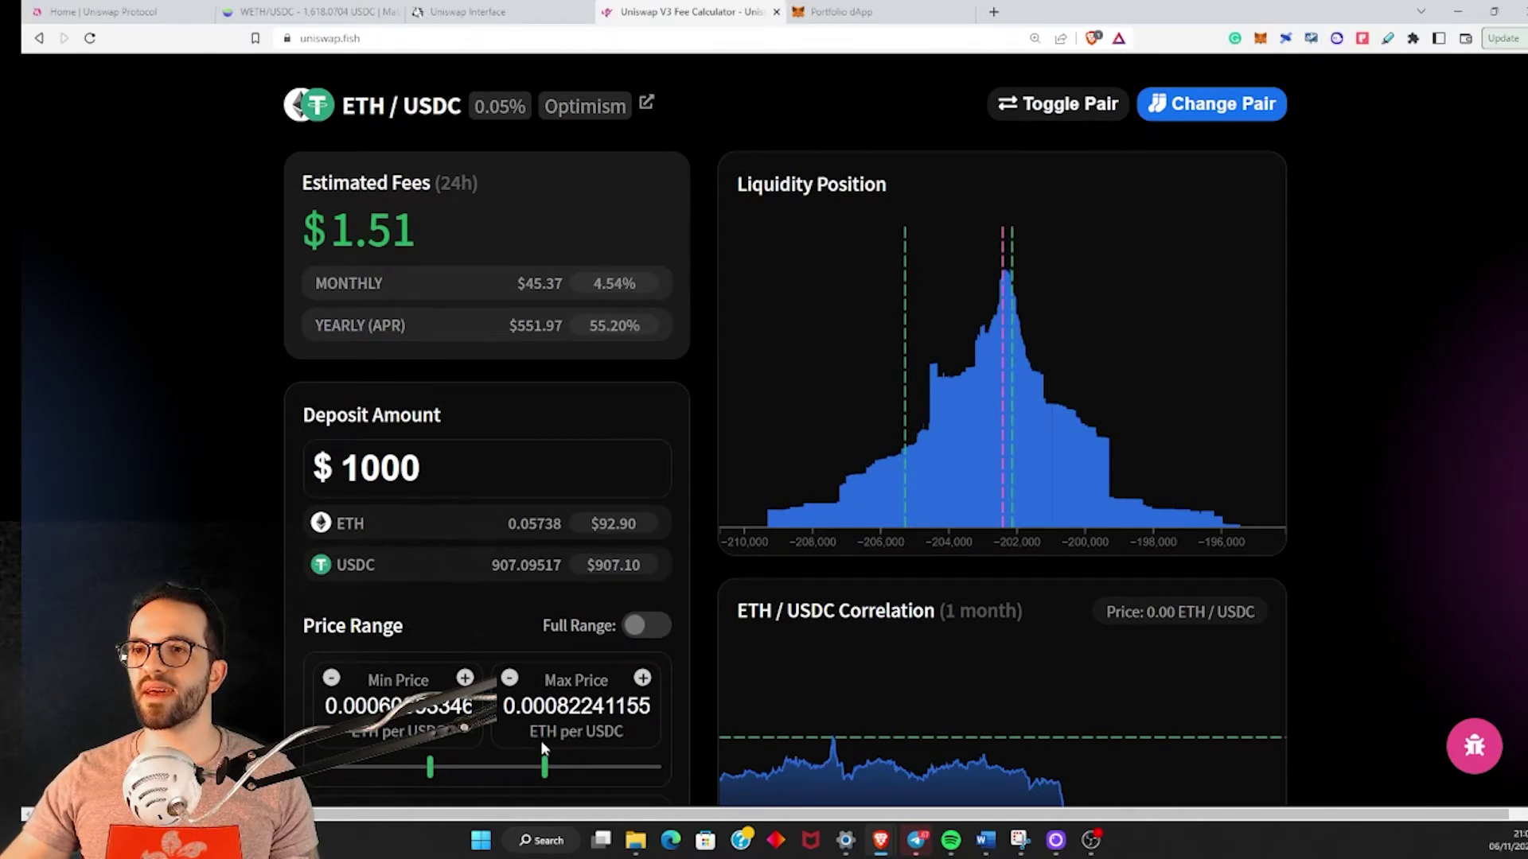
drag(544, 767, 445, 768)
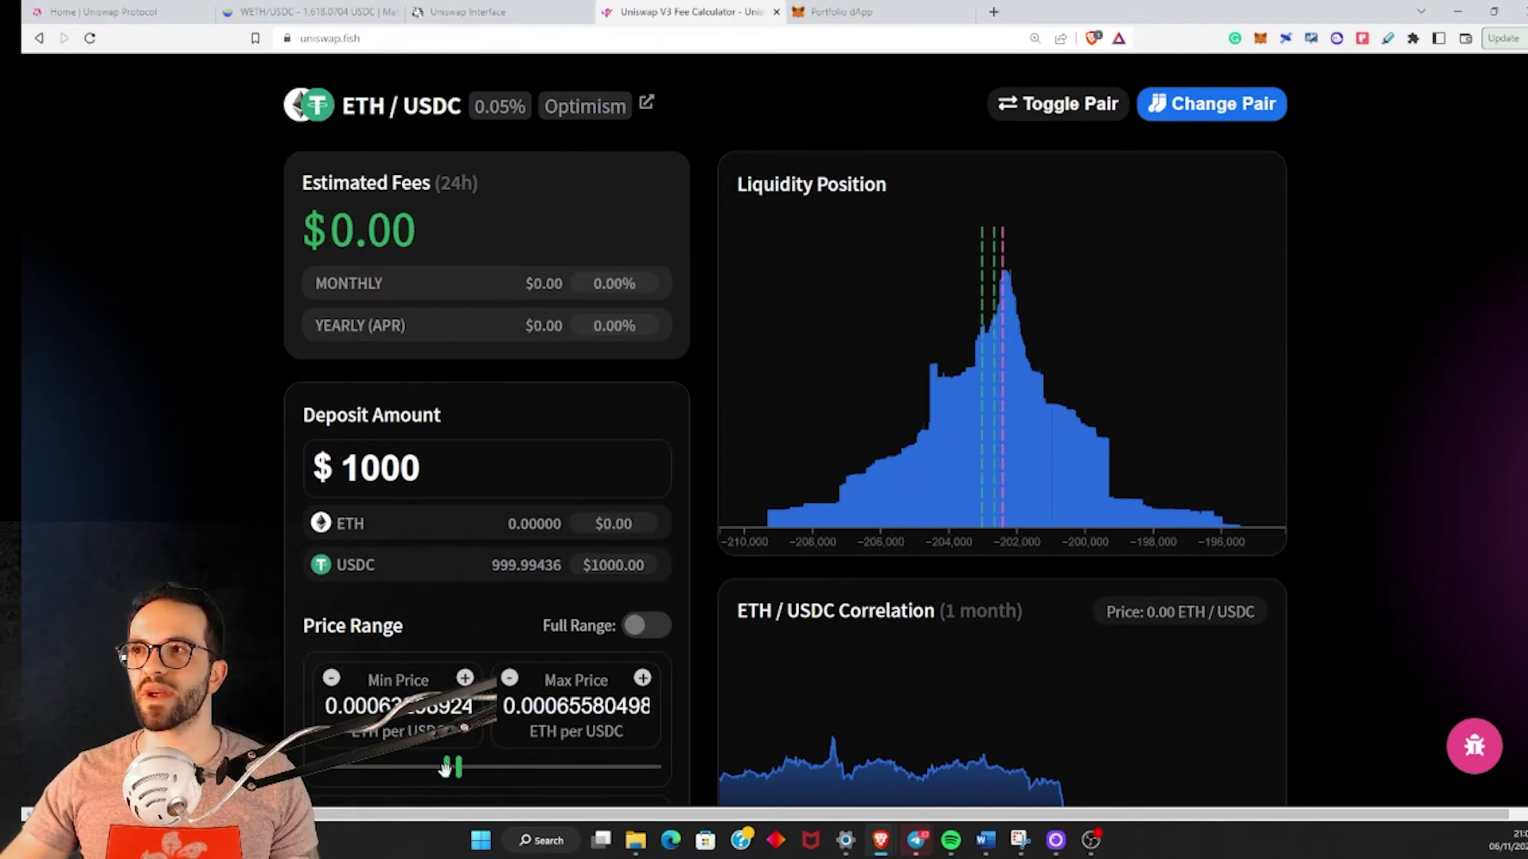
drag(343, 229, 423, 227)
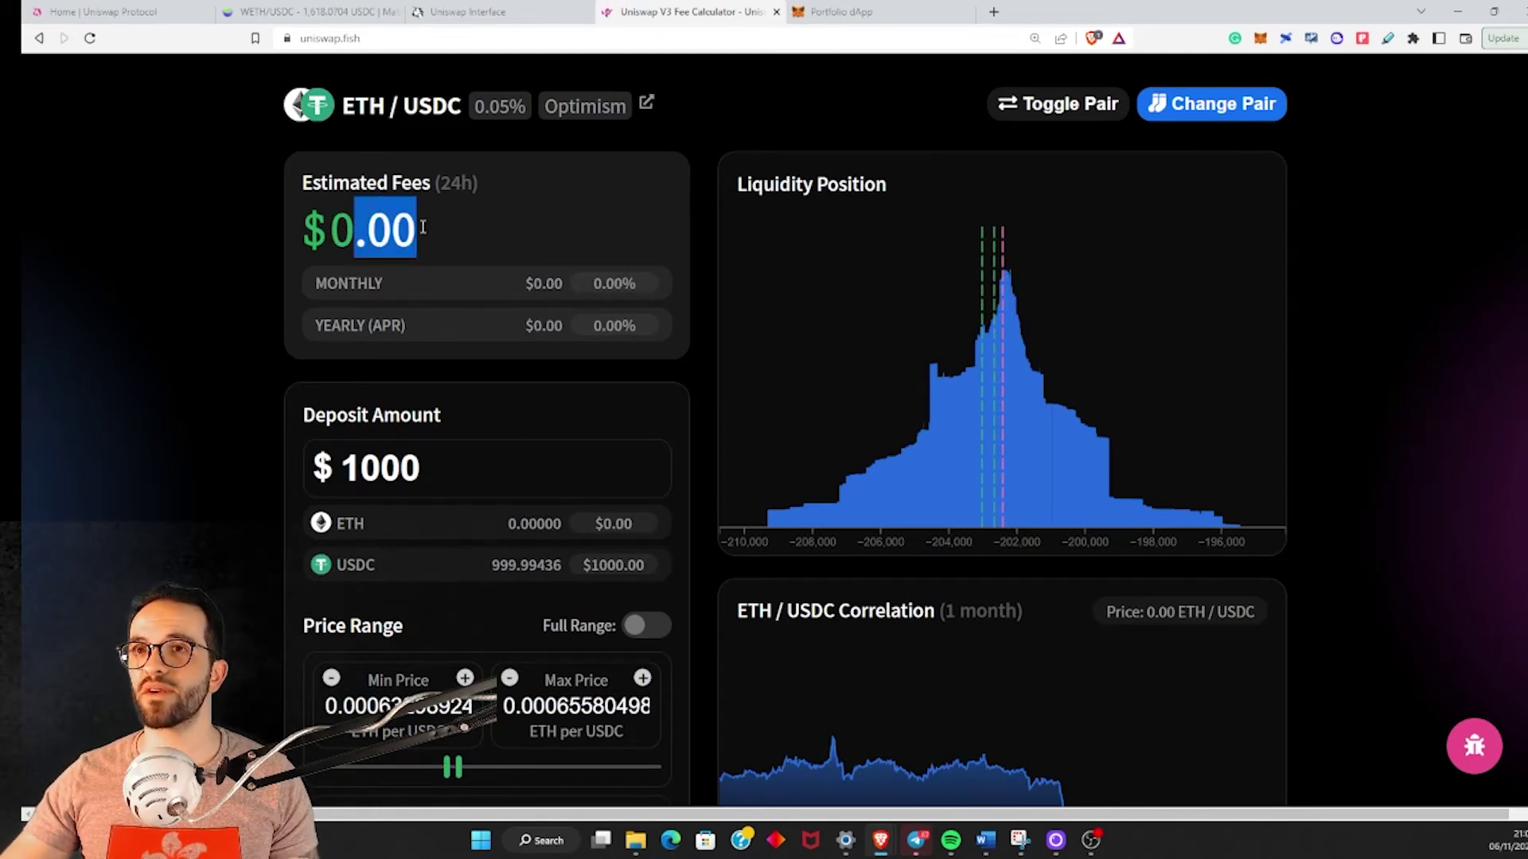
Step: Move the most active price assumption inside the price range, to about 0.00065 ETH per USDC, and check the estimated fees
scroll(495, 412, down, 1)
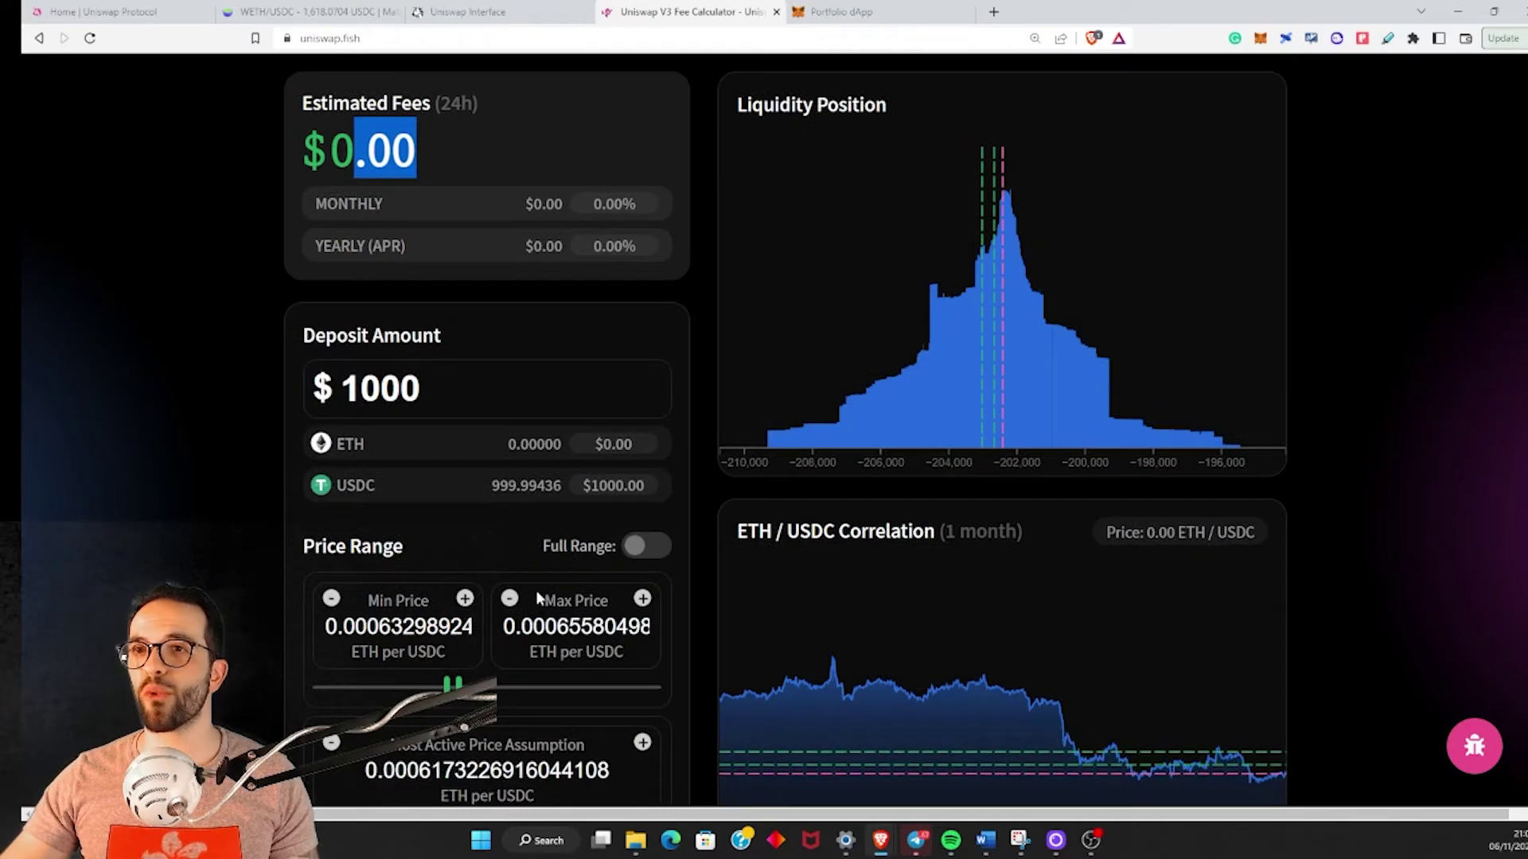
scroll(1000, 438, down, 1)
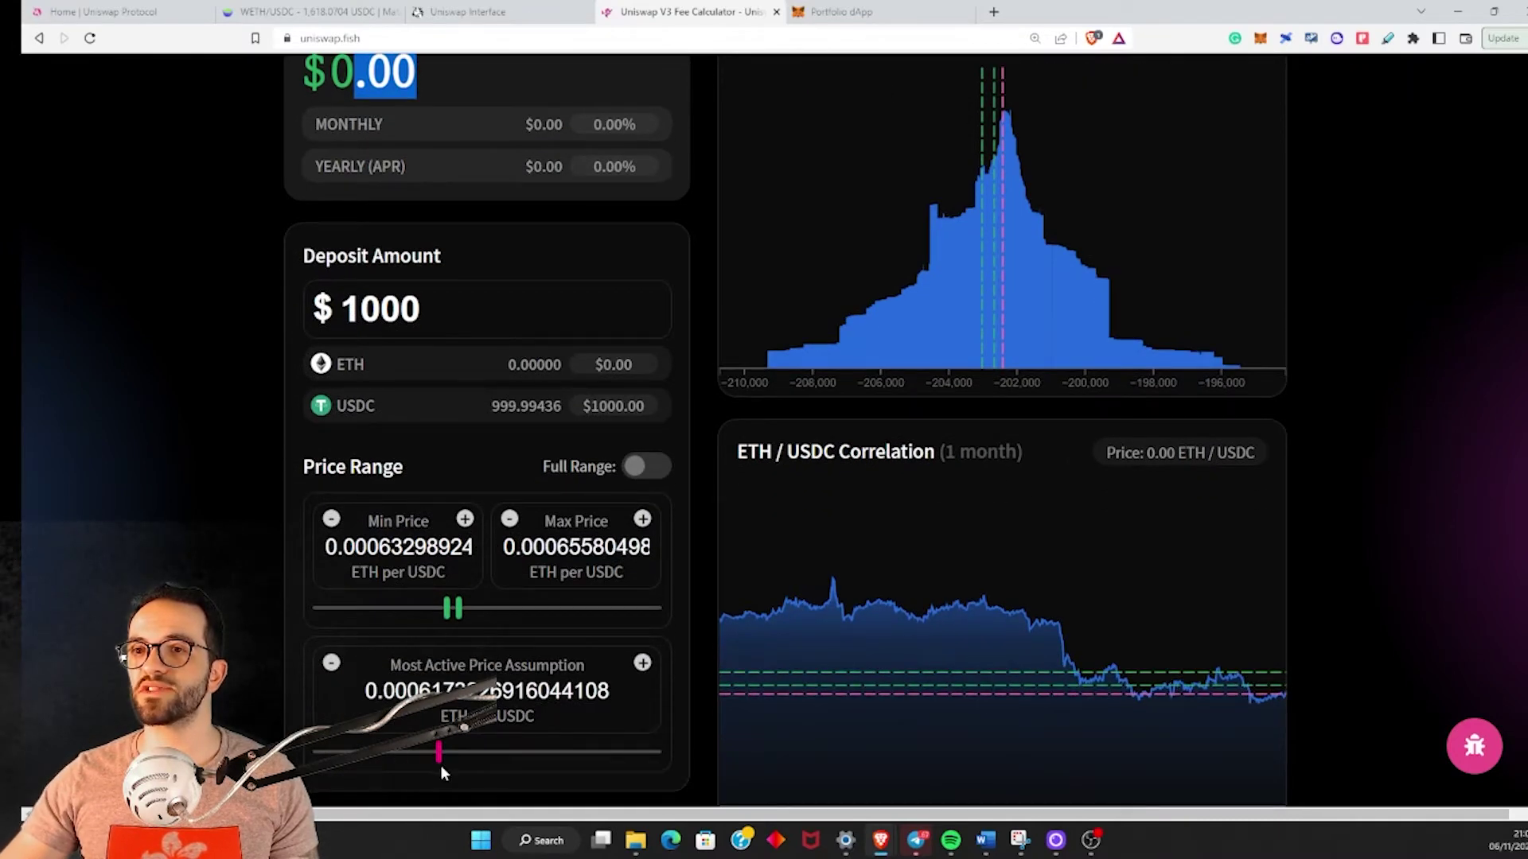
drag(436, 752, 453, 753)
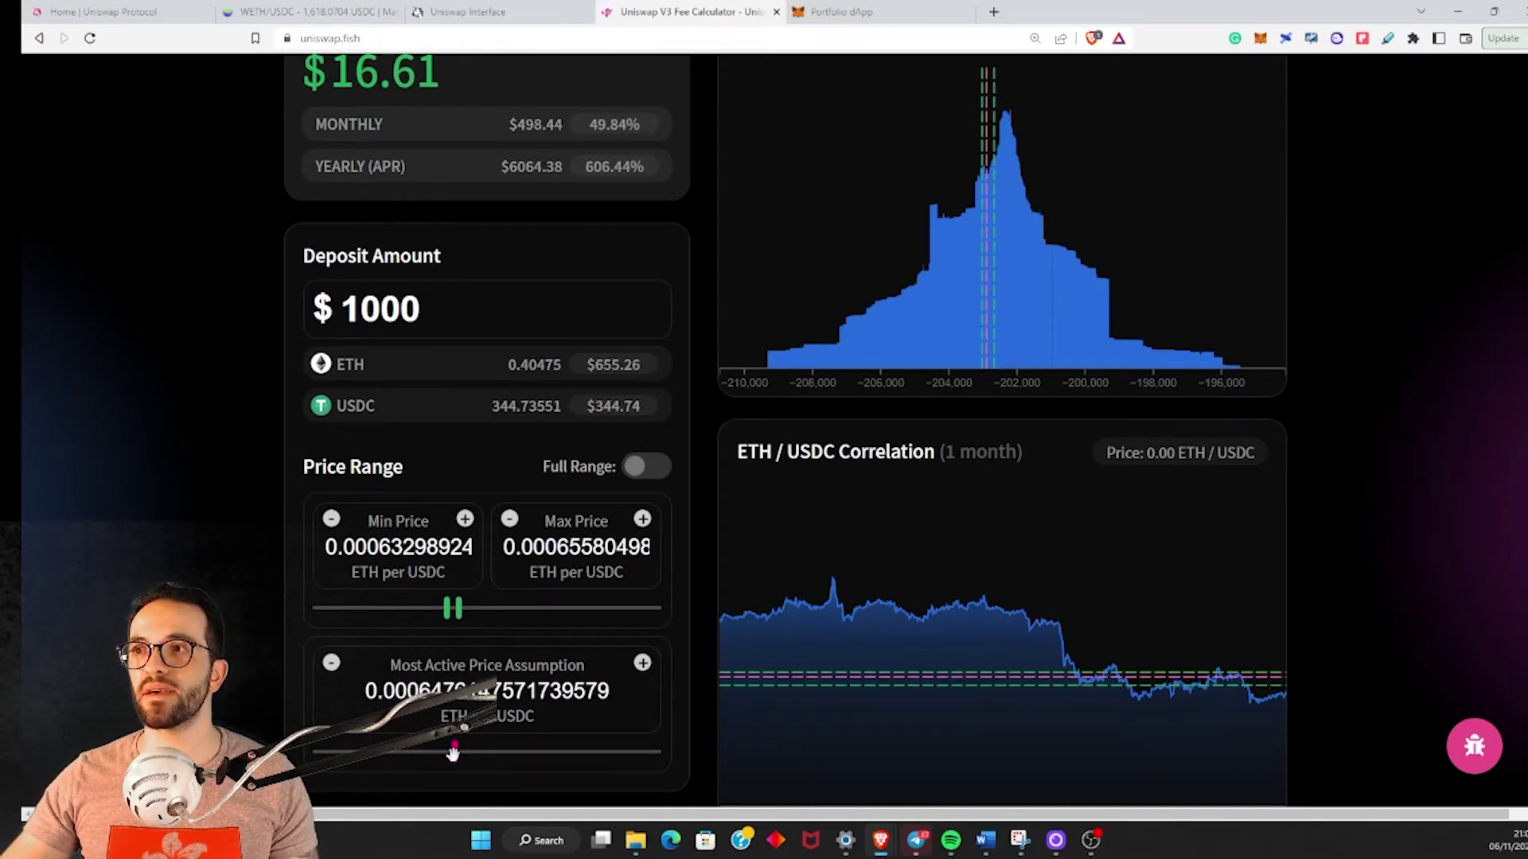
drag(453, 754, 451, 754)
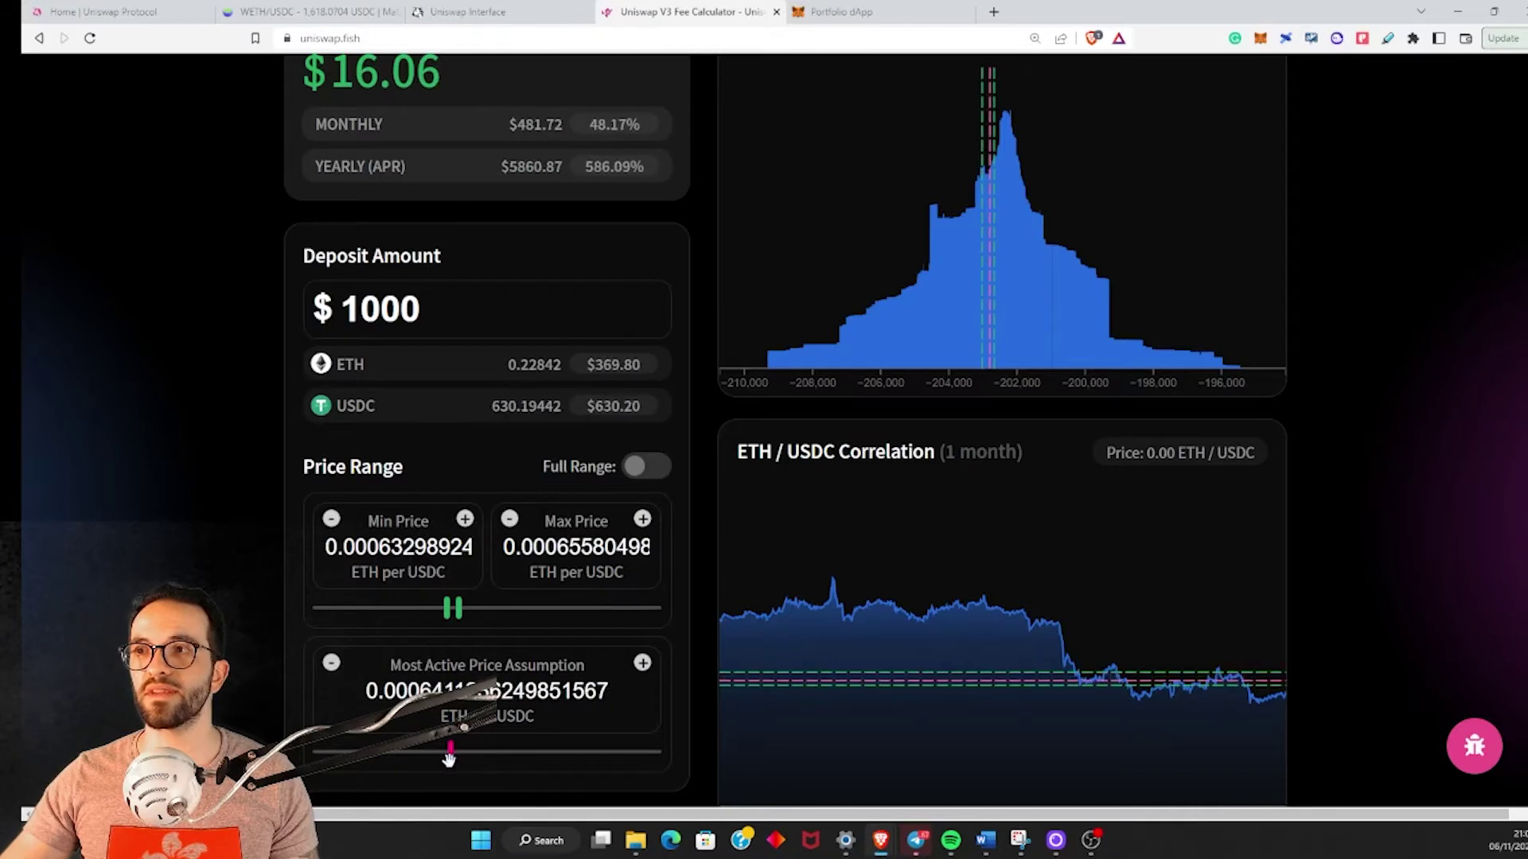
scroll(1085, 386, up, 5)
scroll(1084, 386, down, 2)
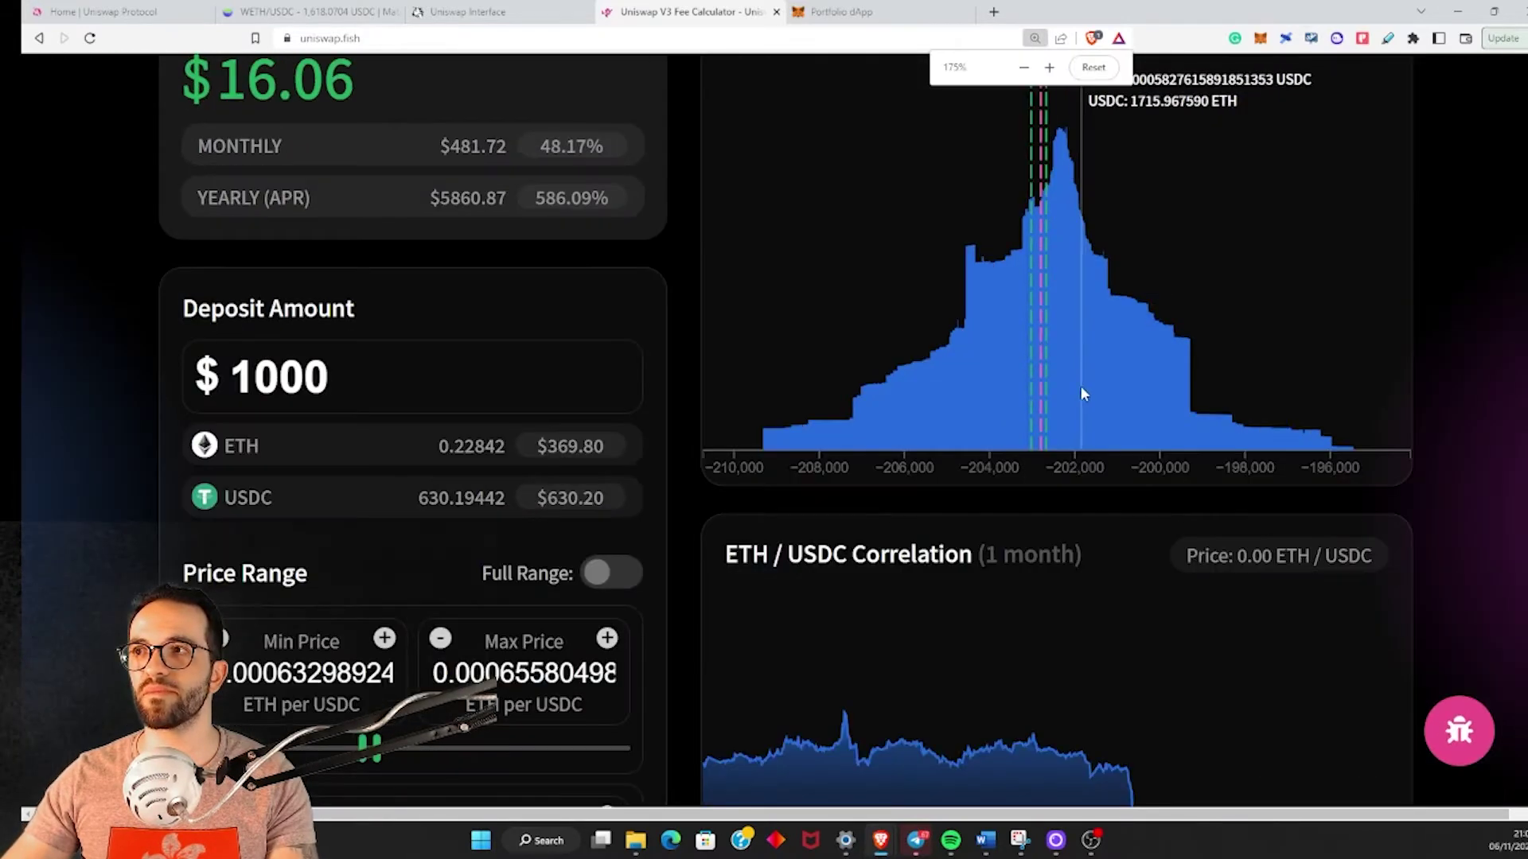
scroll(399, 788, down, 2)
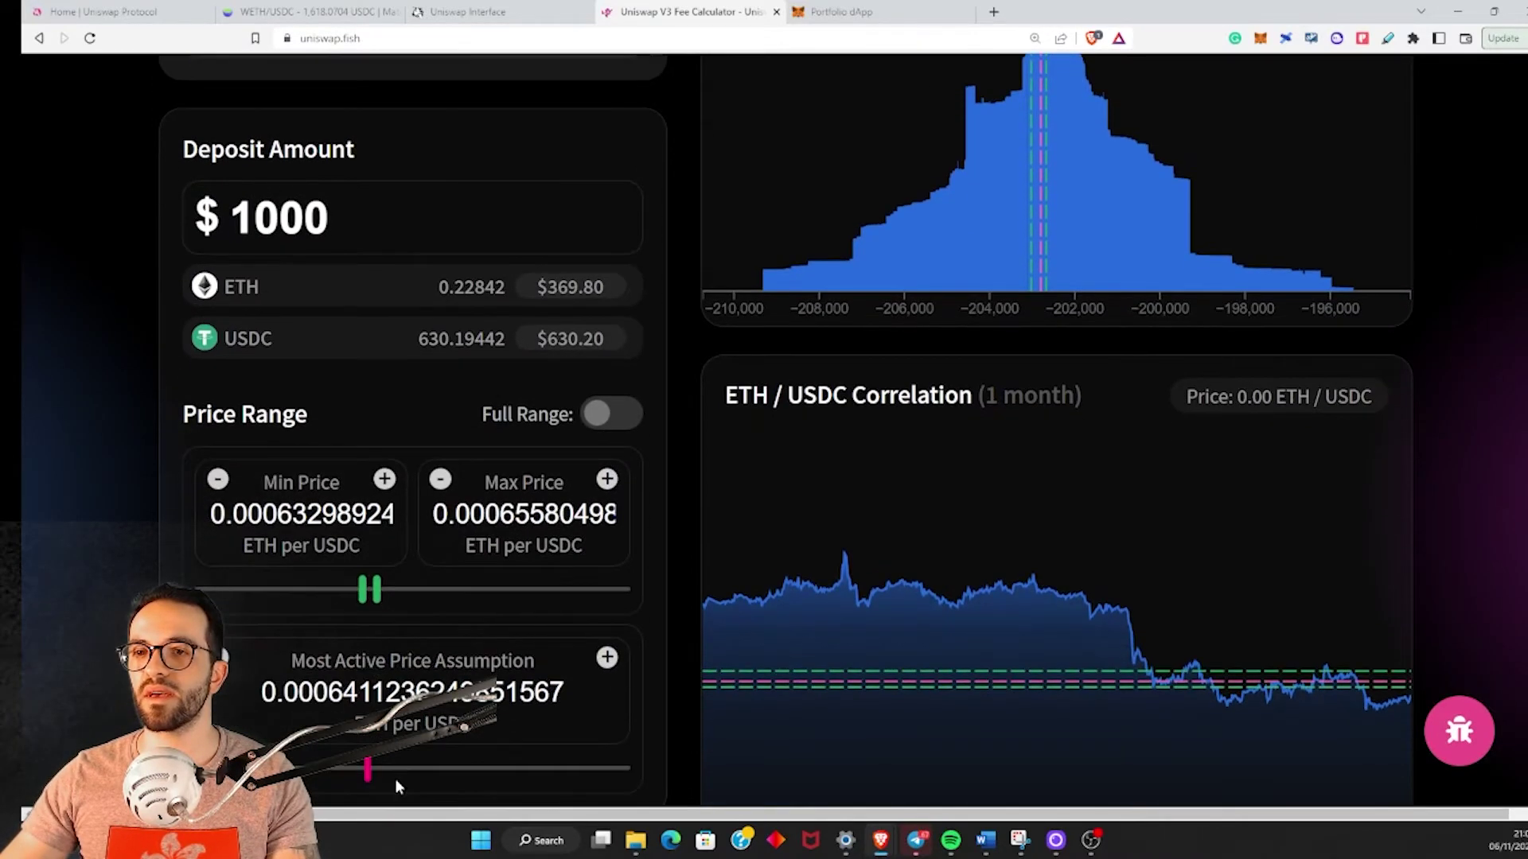
drag(369, 768, 372, 768)
scroll(904, 597, up, 4)
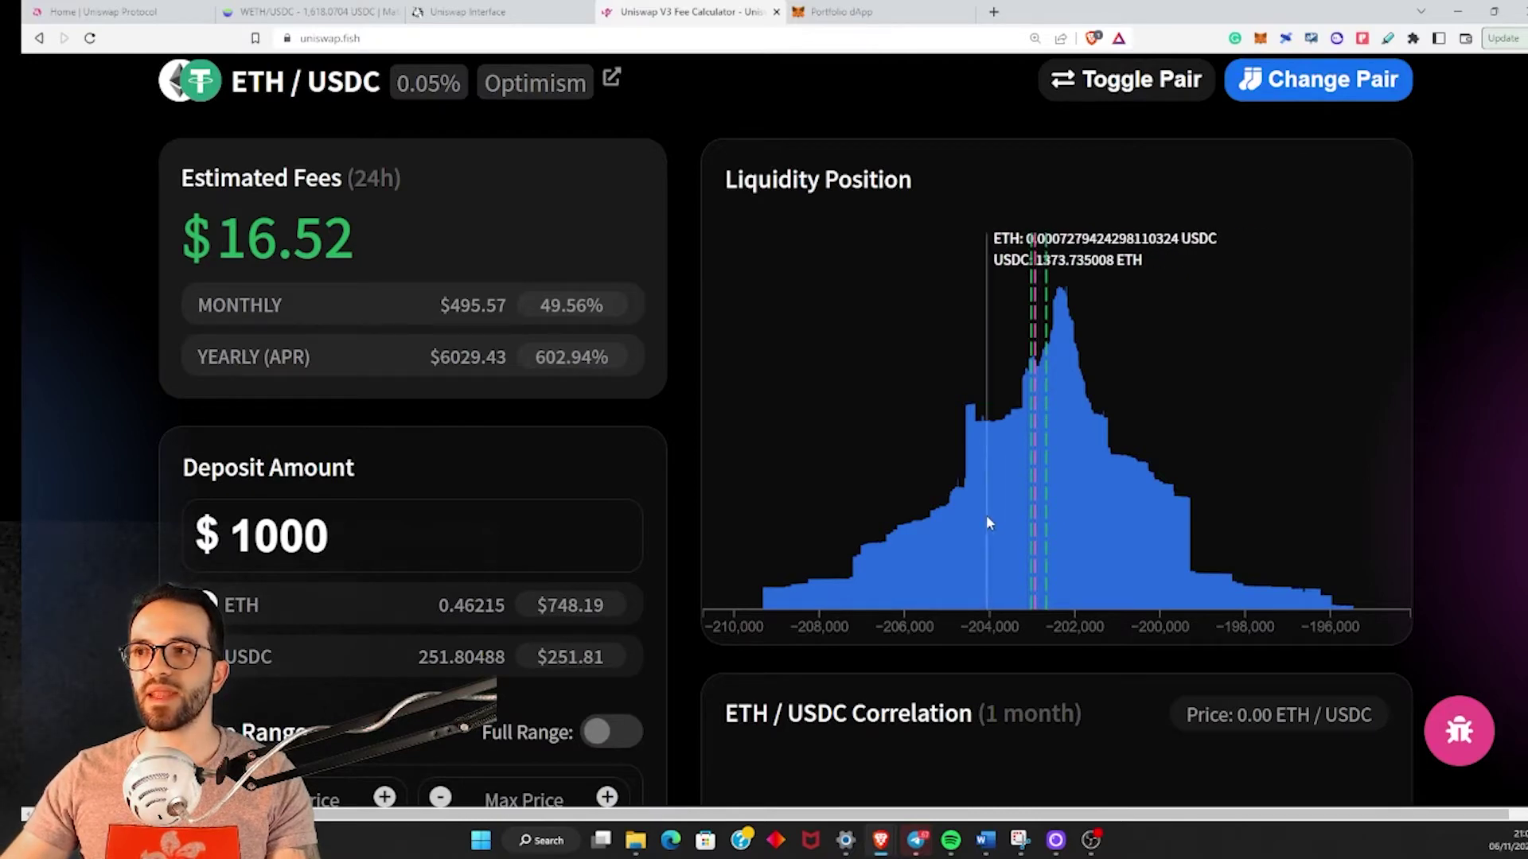
Step: Examine the price range, price assumption and deposit amount against the estimated 24-hour fees
scroll(986, 514, down, 2)
scroll(403, 766, down, 3)
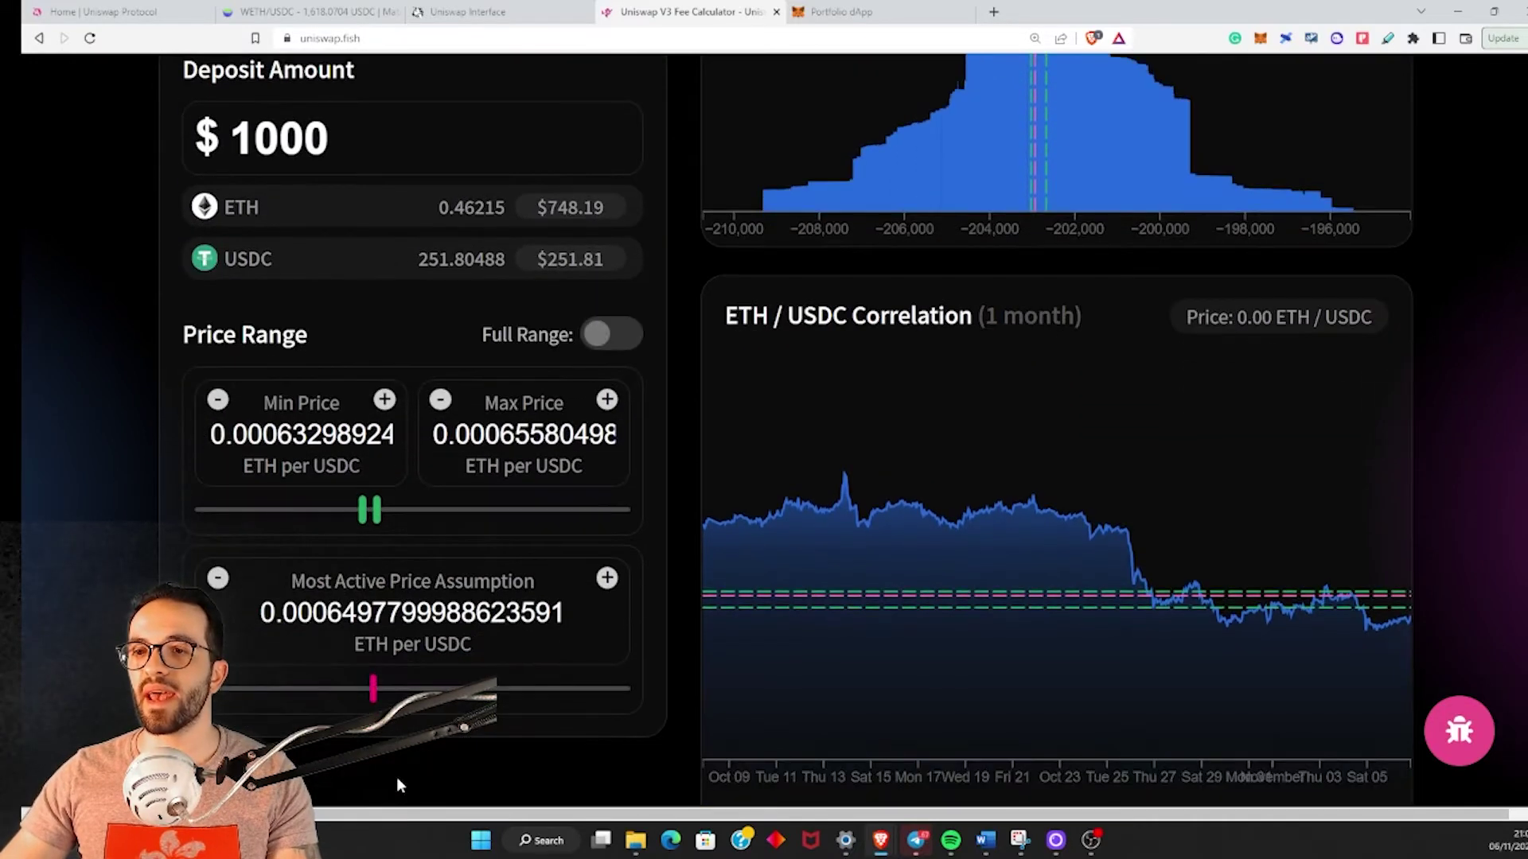
mouse_move(379, 694)
mouse_down()
mouse_move(354, 698)
mouse_move(369, 685)
mouse_up()
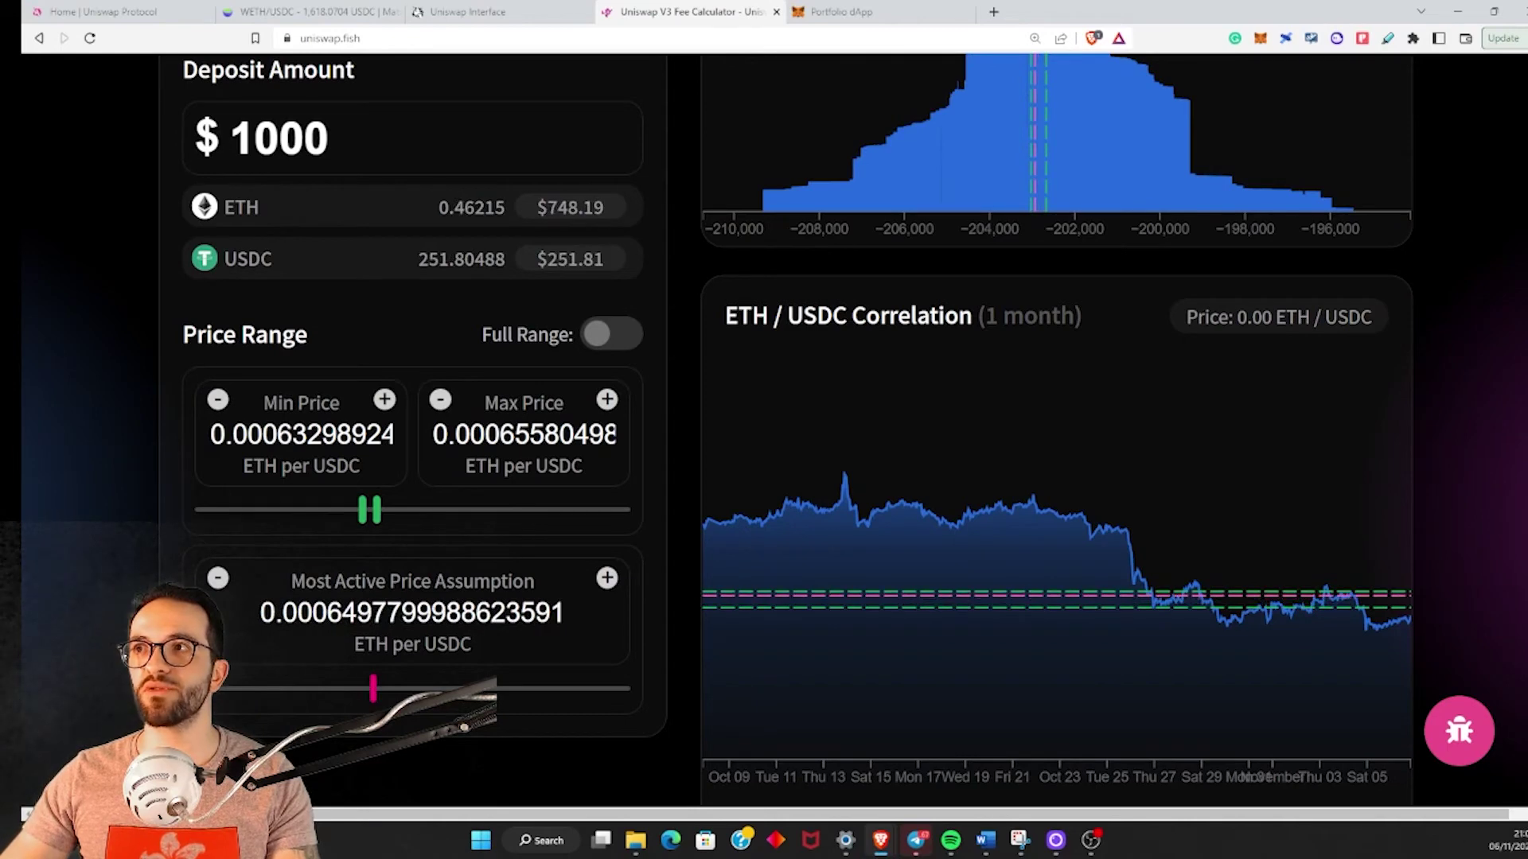
scroll(137, 536, up, 4)
scroll(132, 537, up, 1)
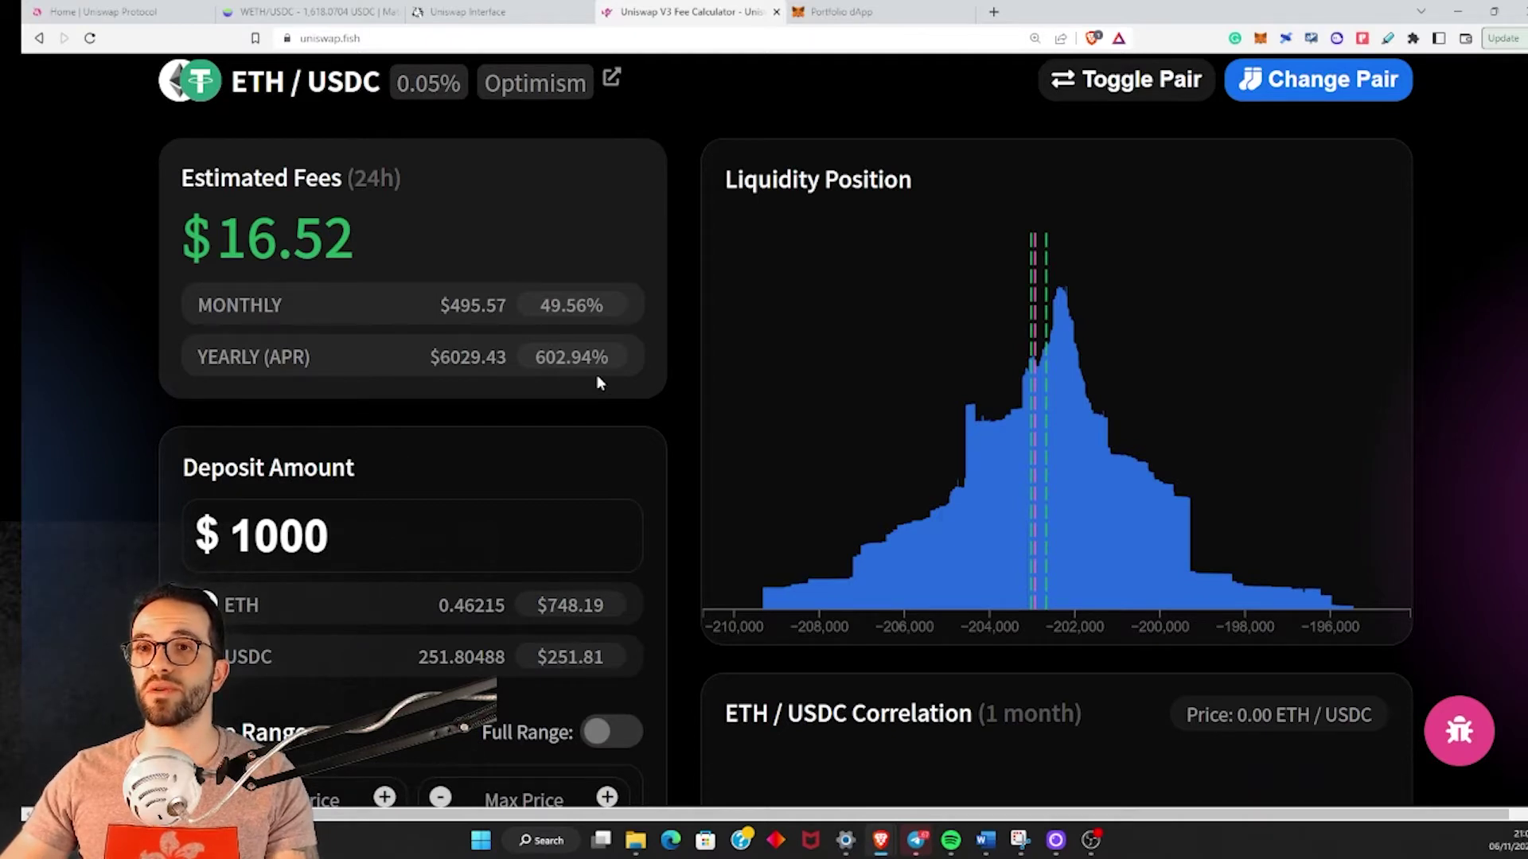
drag(443, 539, 223, 541)
click(97, 599)
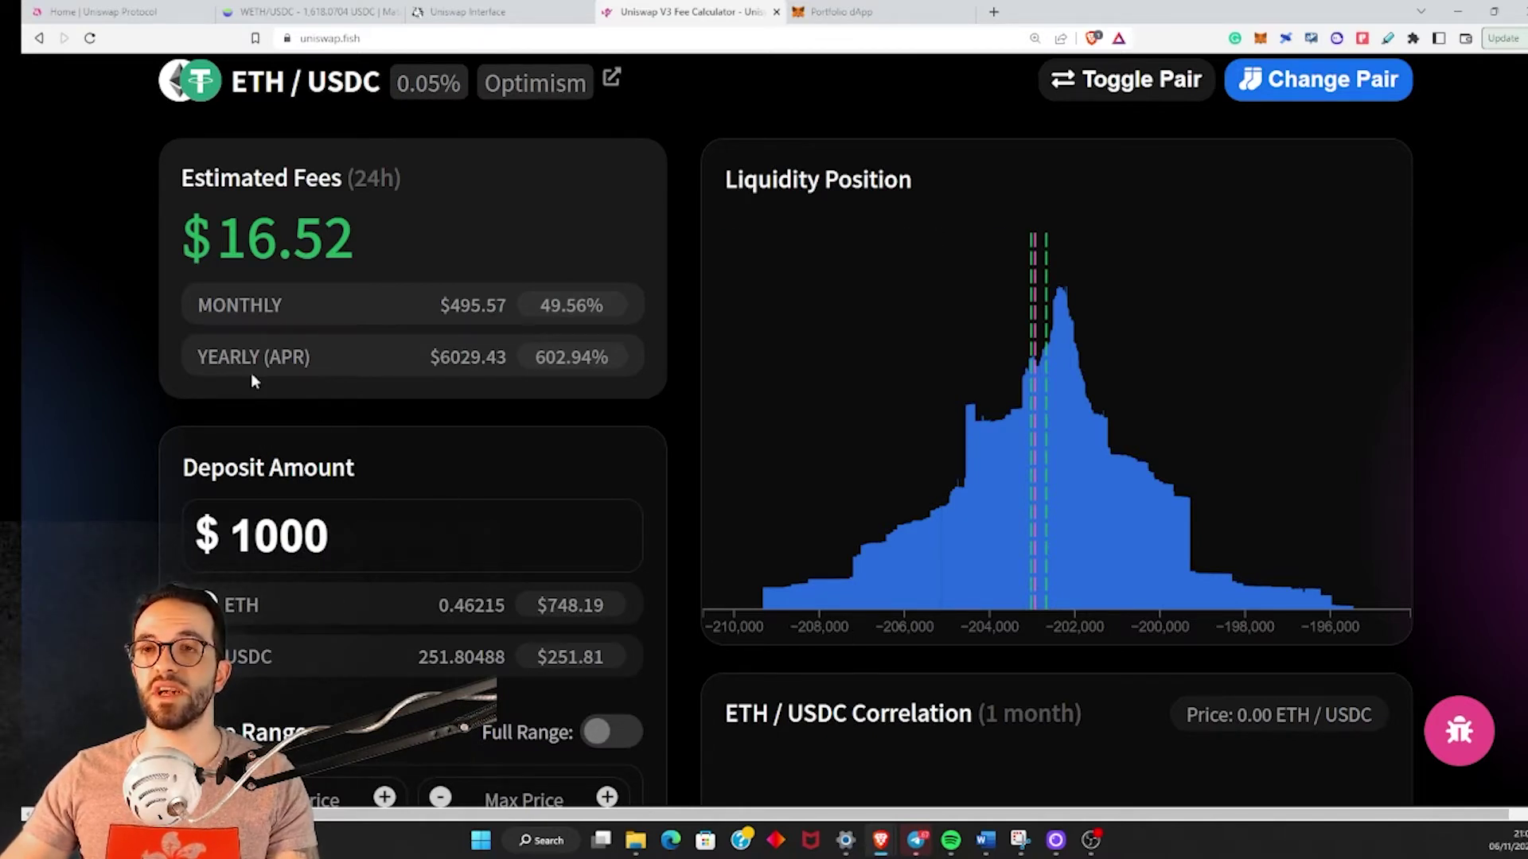
drag(220, 236, 310, 237)
click(391, 240)
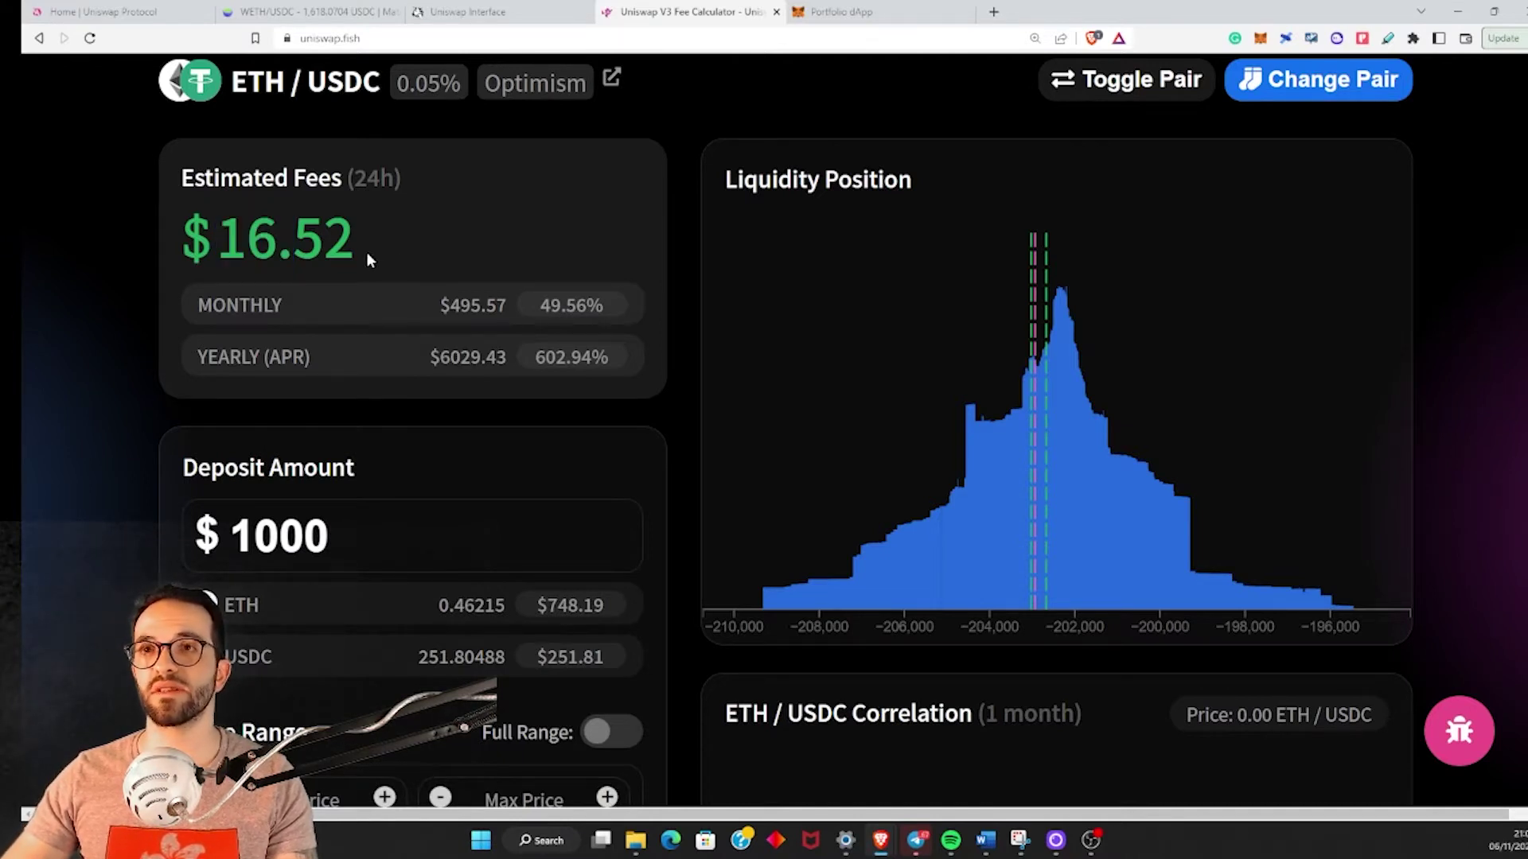
drag(396, 178, 346, 178)
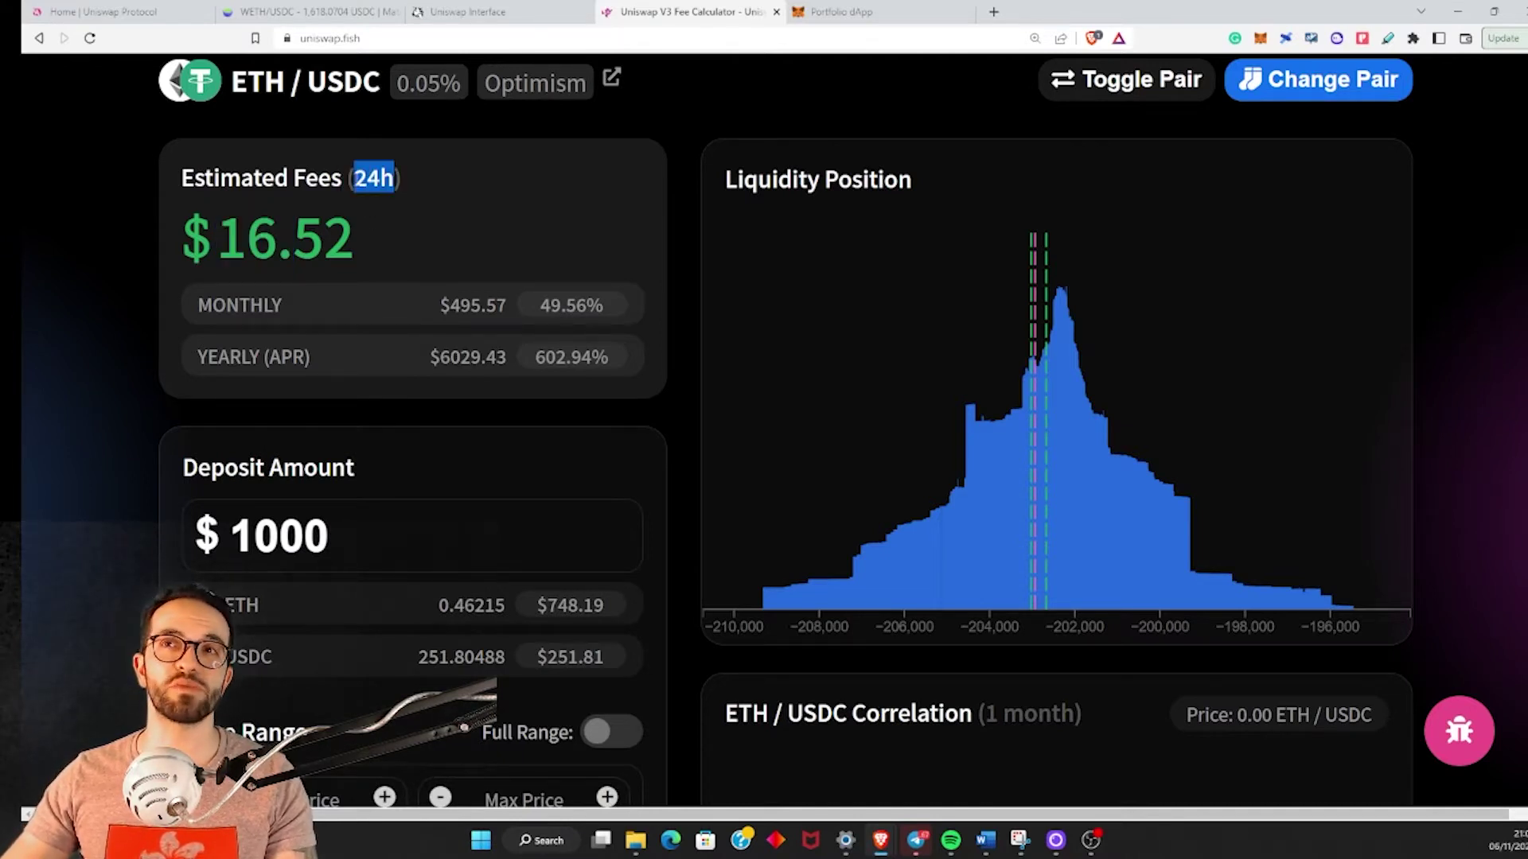
click(388, 255)
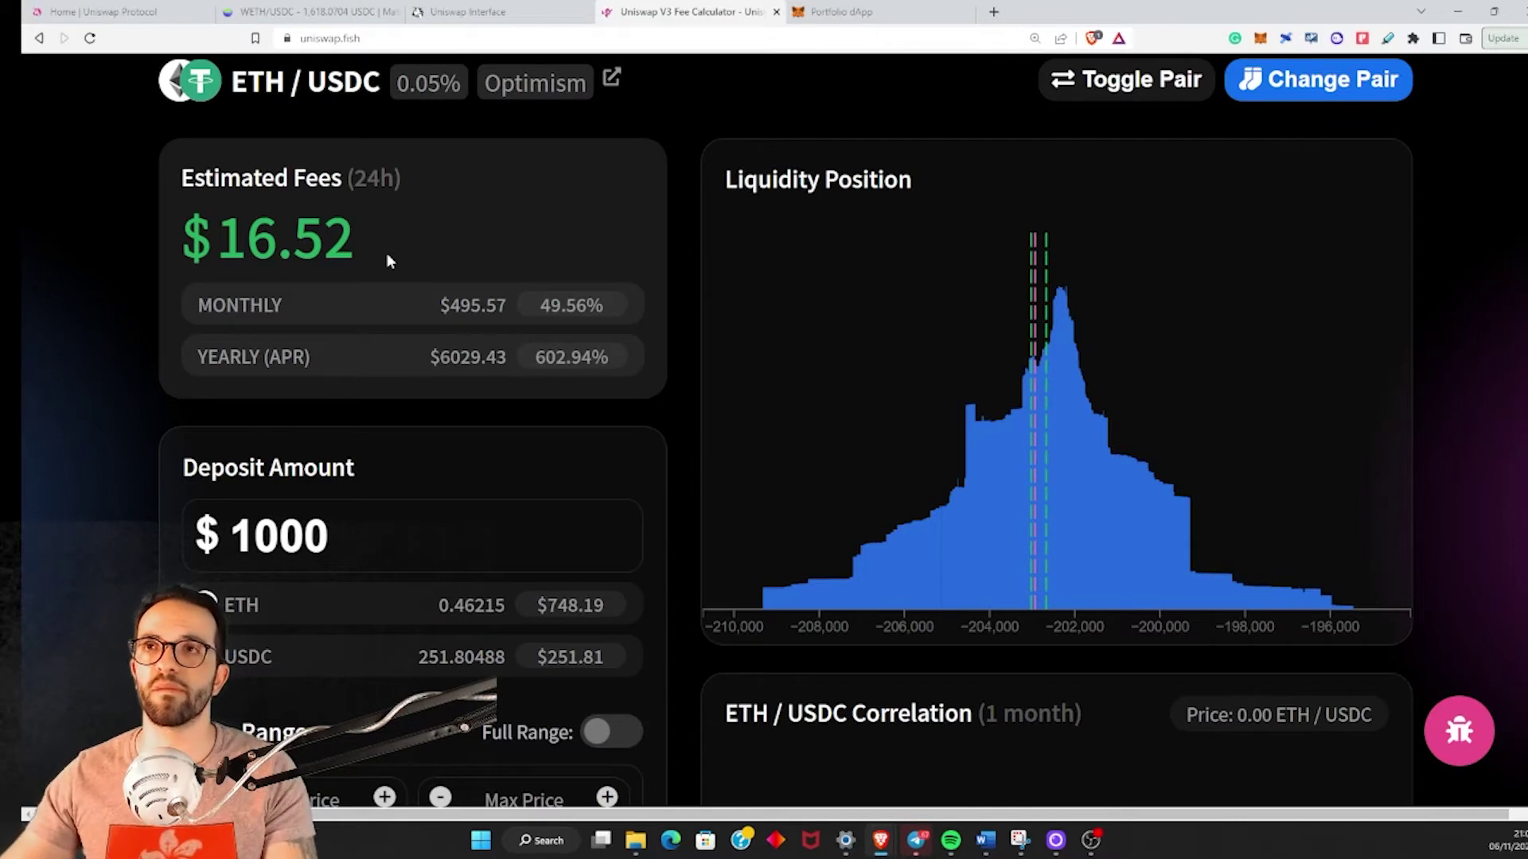
drag(349, 242, 179, 183)
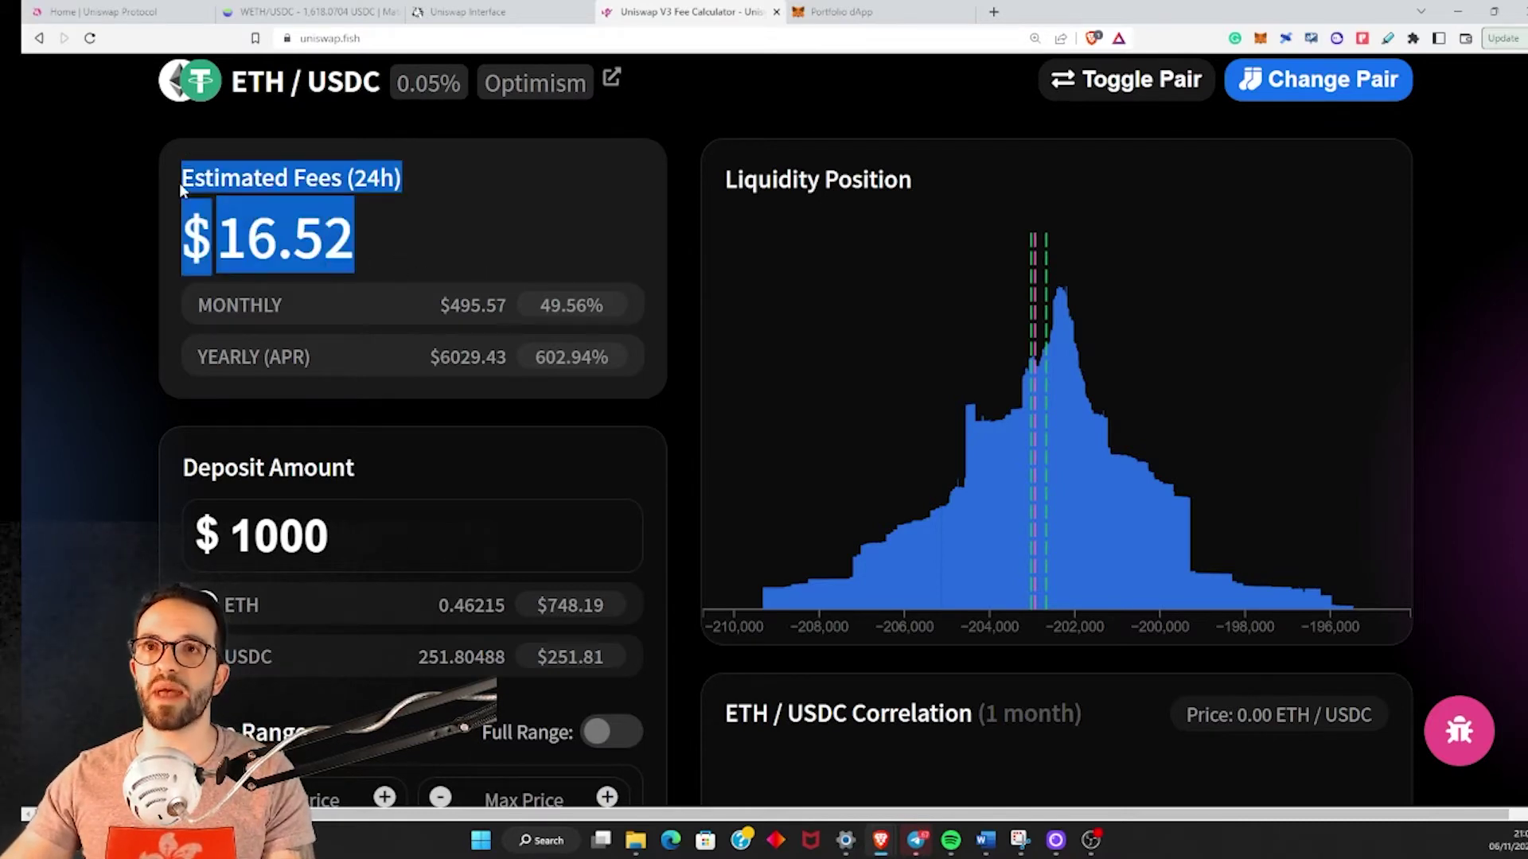
click(463, 224)
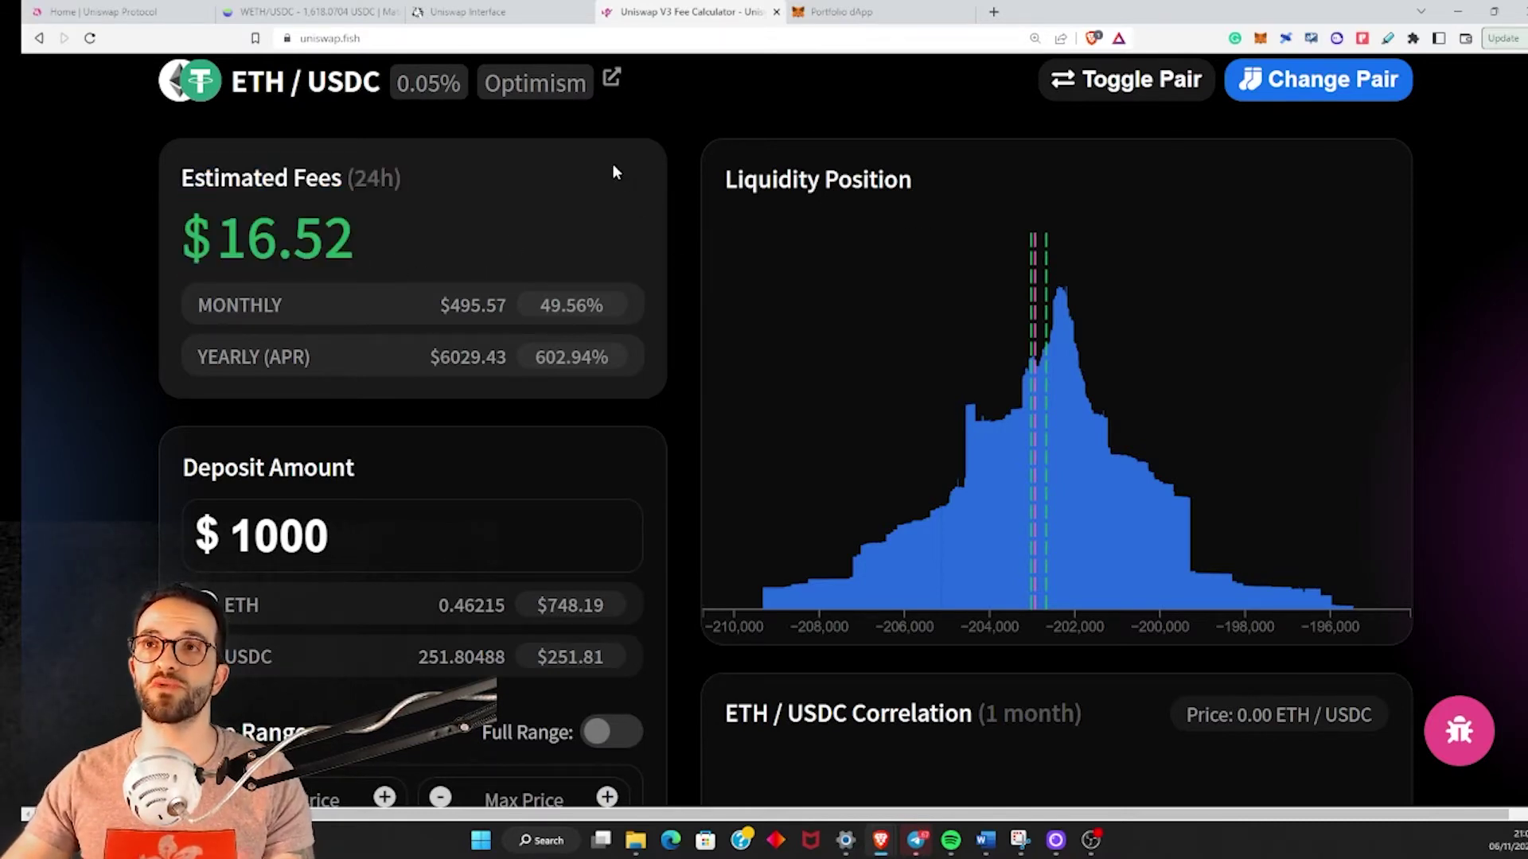
Step: Return to the Uniswap position form, check the current price and set the maximum price to 1619 USDC per ETH
click(468, 24)
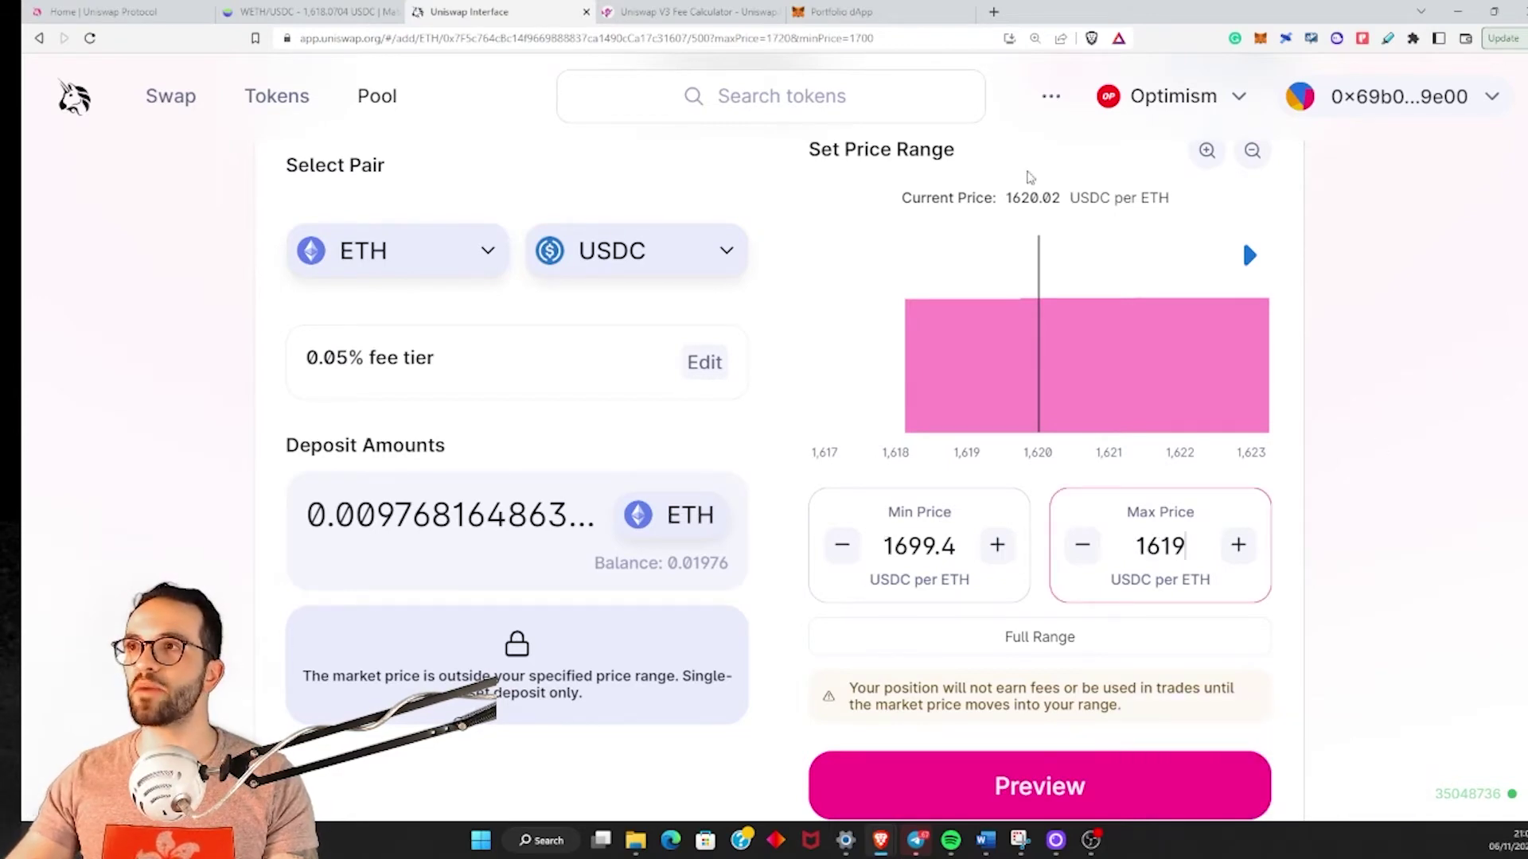
drag(1007, 199, 1041, 199)
drag(1124, 547, 1263, 568)
text(1)
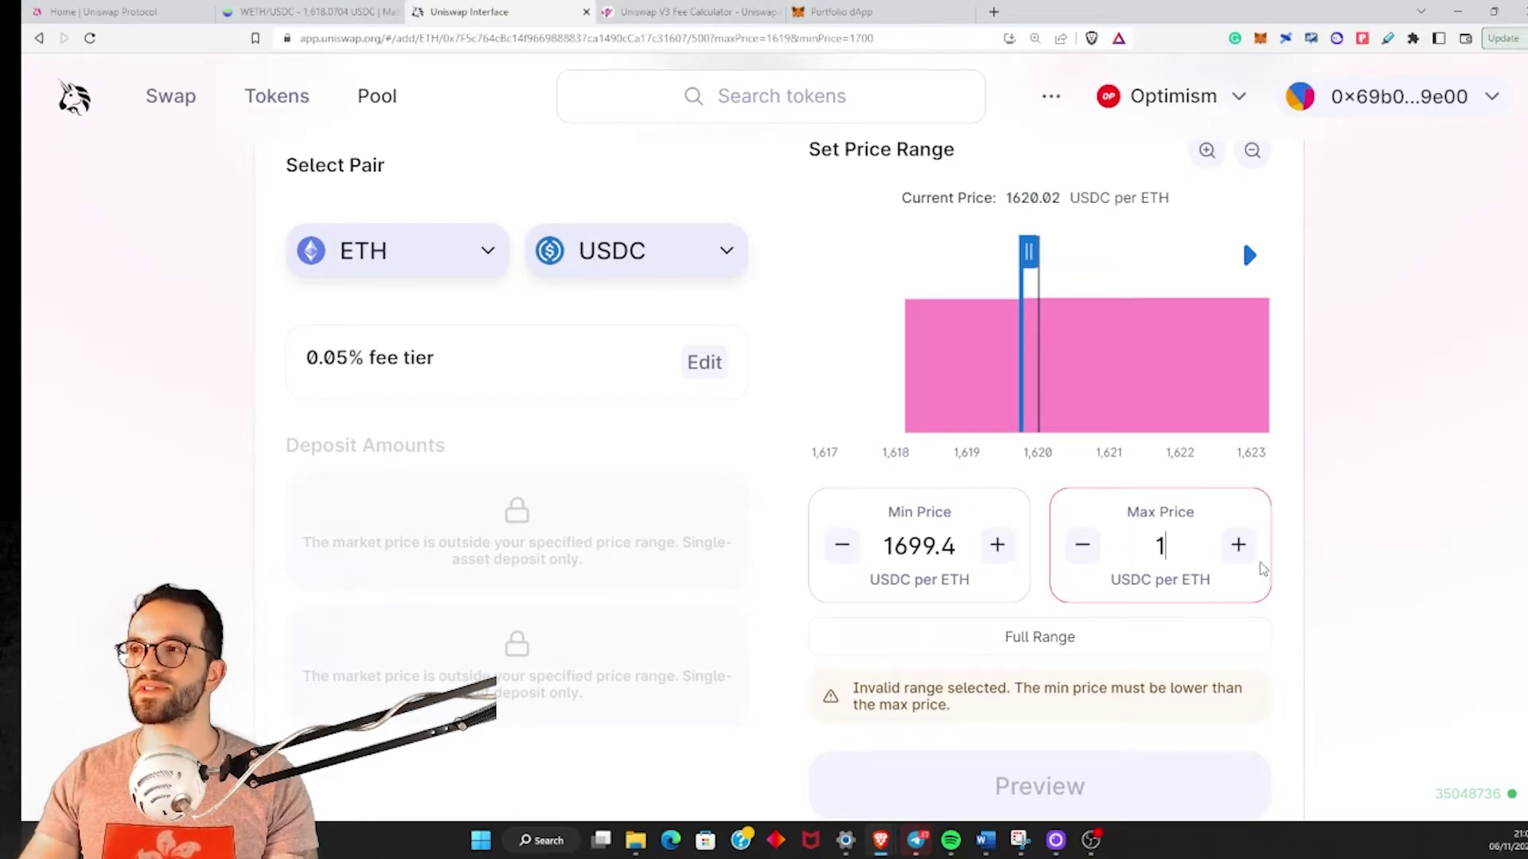
text(619)
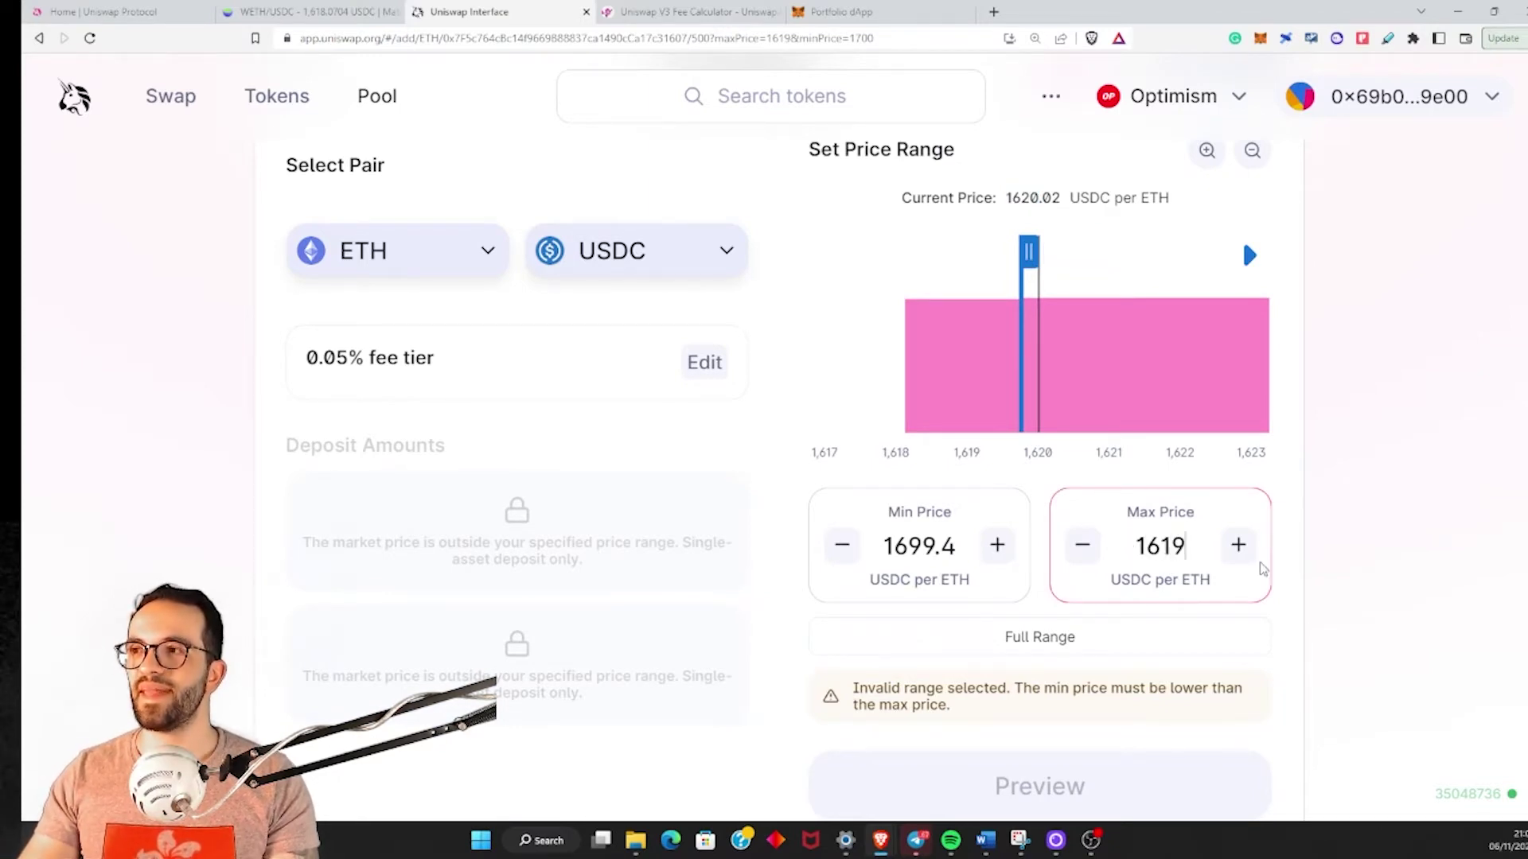
Step: Set the position's minimum price to 1618 USDC per ETH
drag(955, 544, 844, 547)
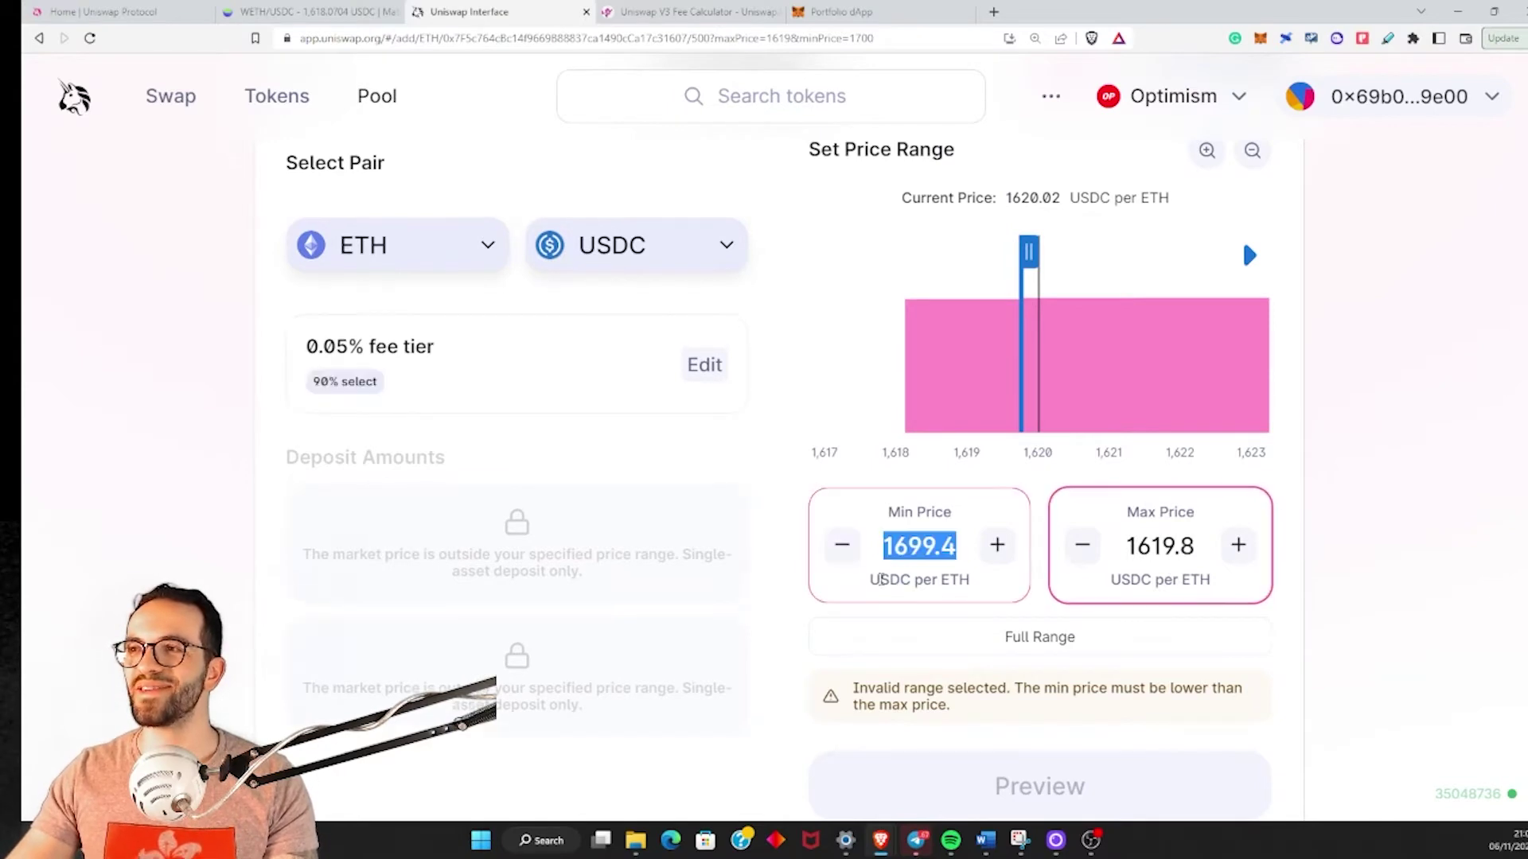
text(1)
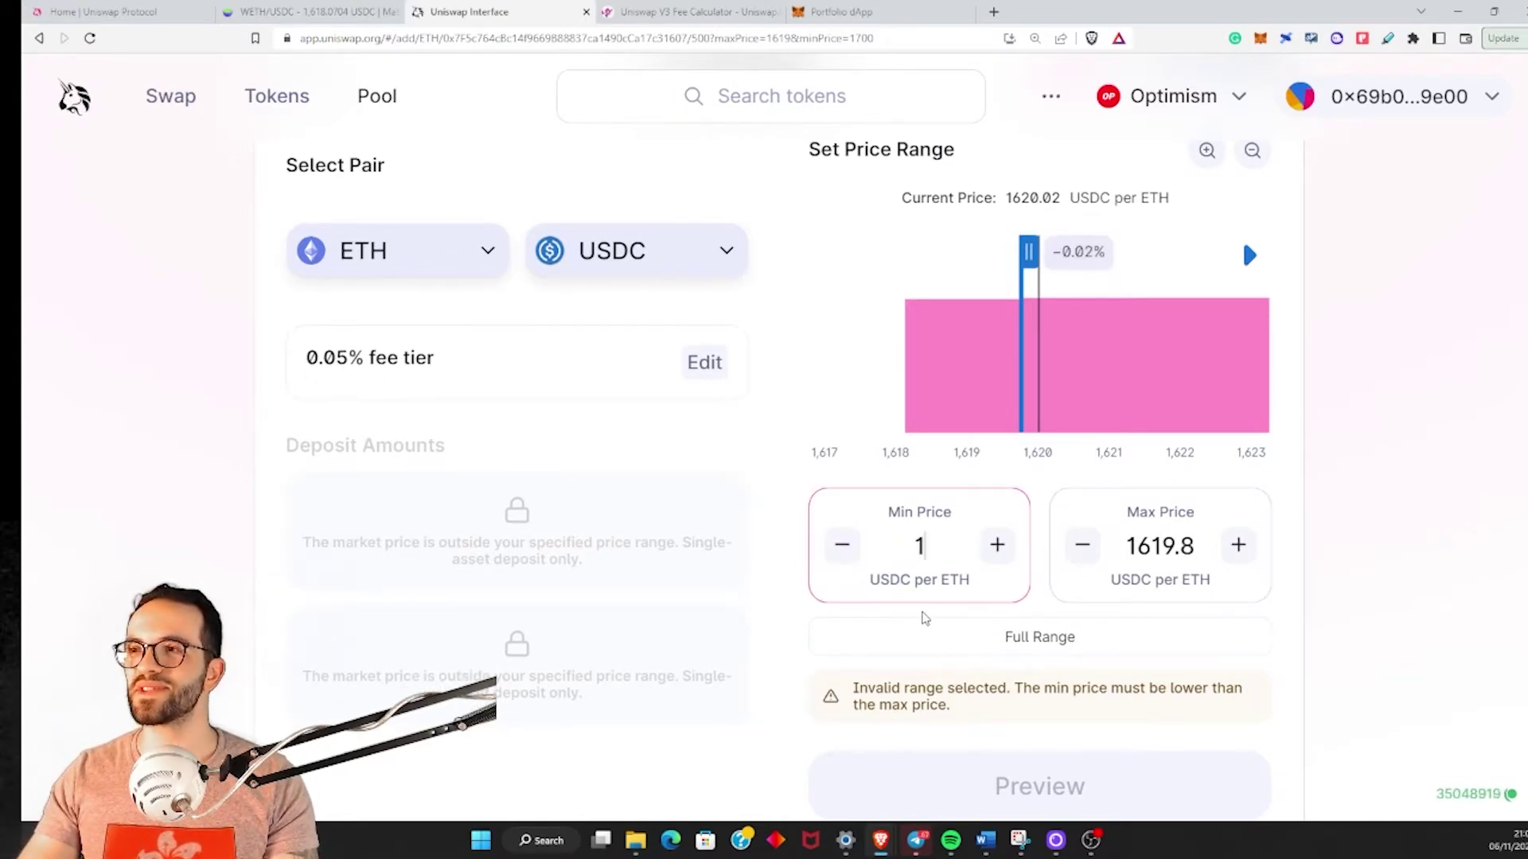
text(6)
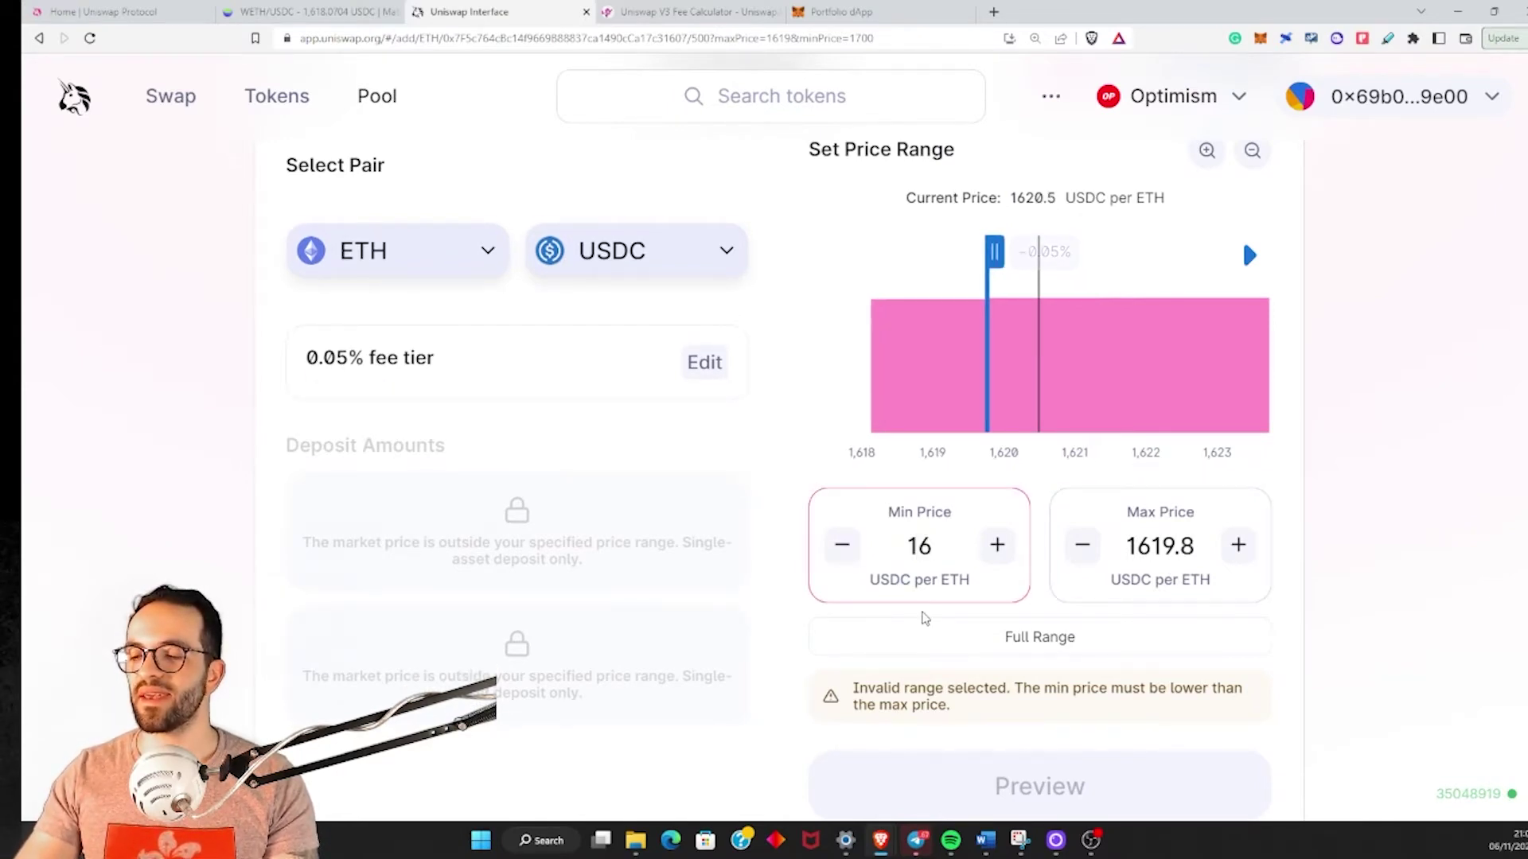
text(80)
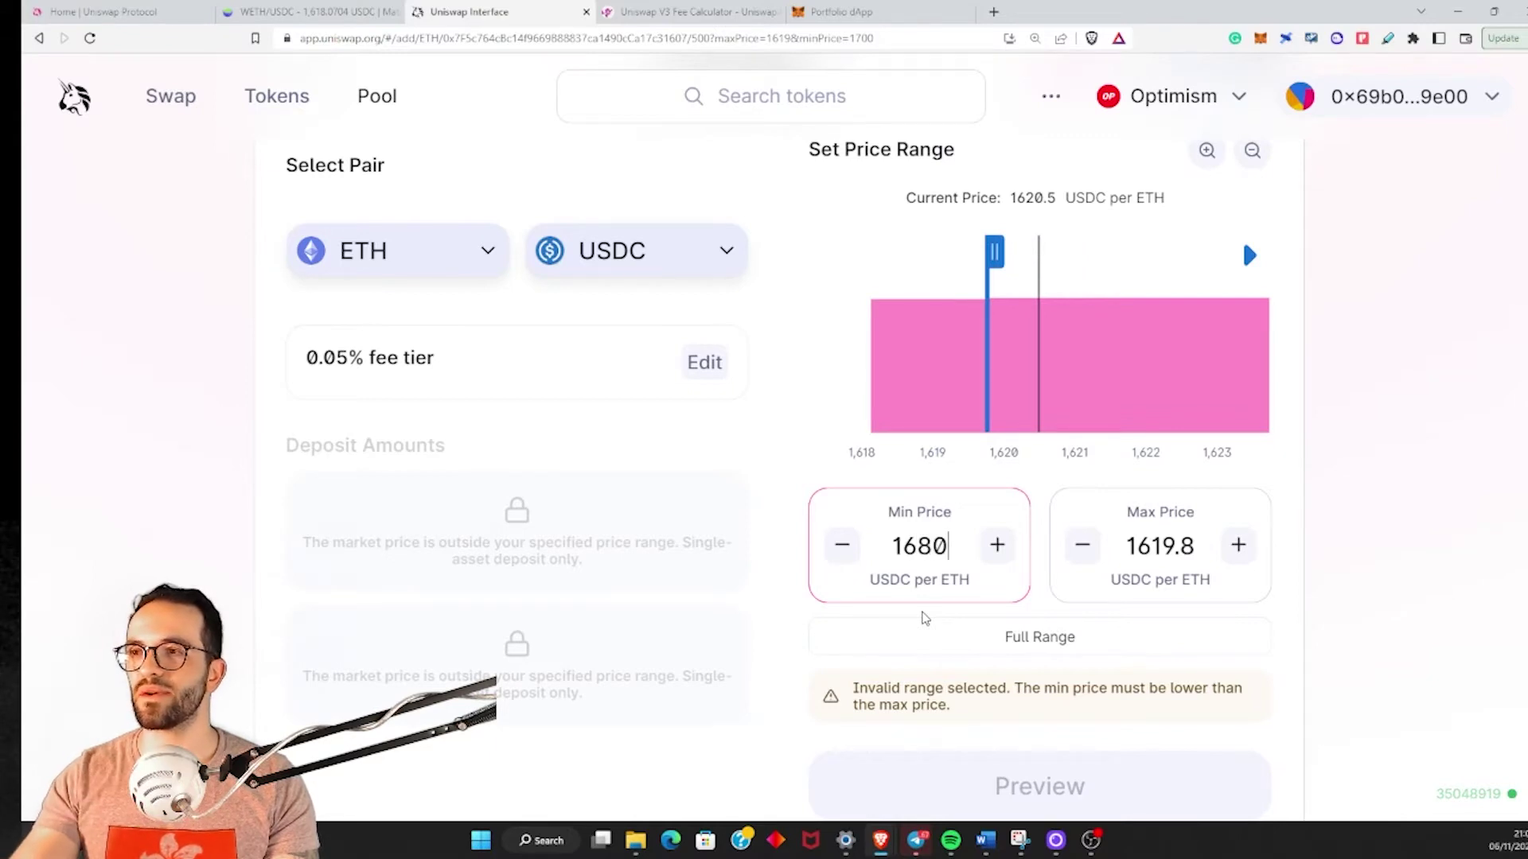
key(BackSpace)
key(BackSpace)
text(18)
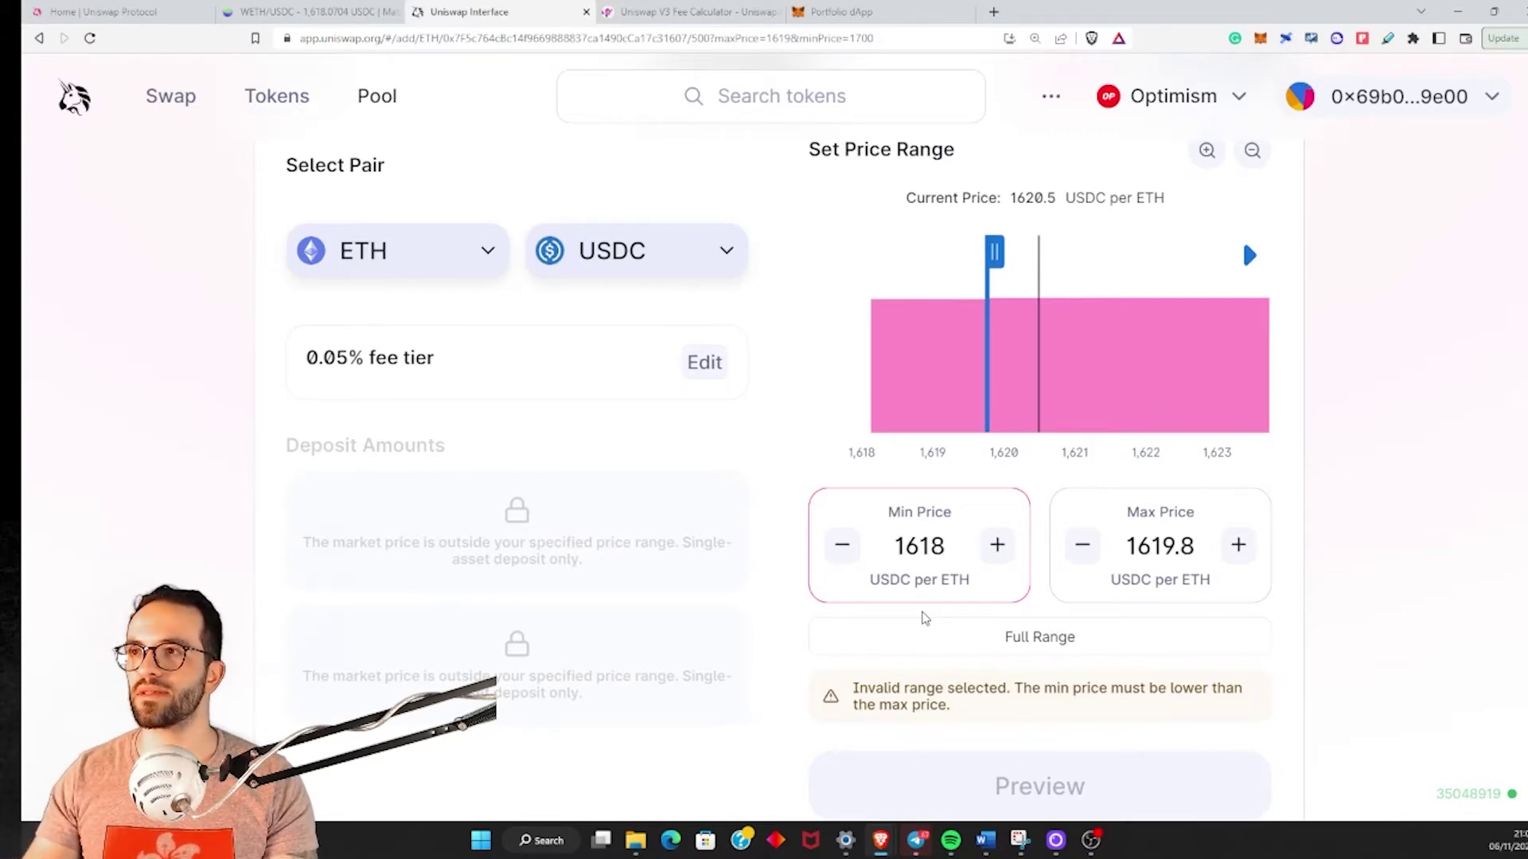
click(925, 618)
Step: Deposit the full balance of 18.753281 USDC, add the liquidity position and approve its transaction in the wallet
click(709, 698)
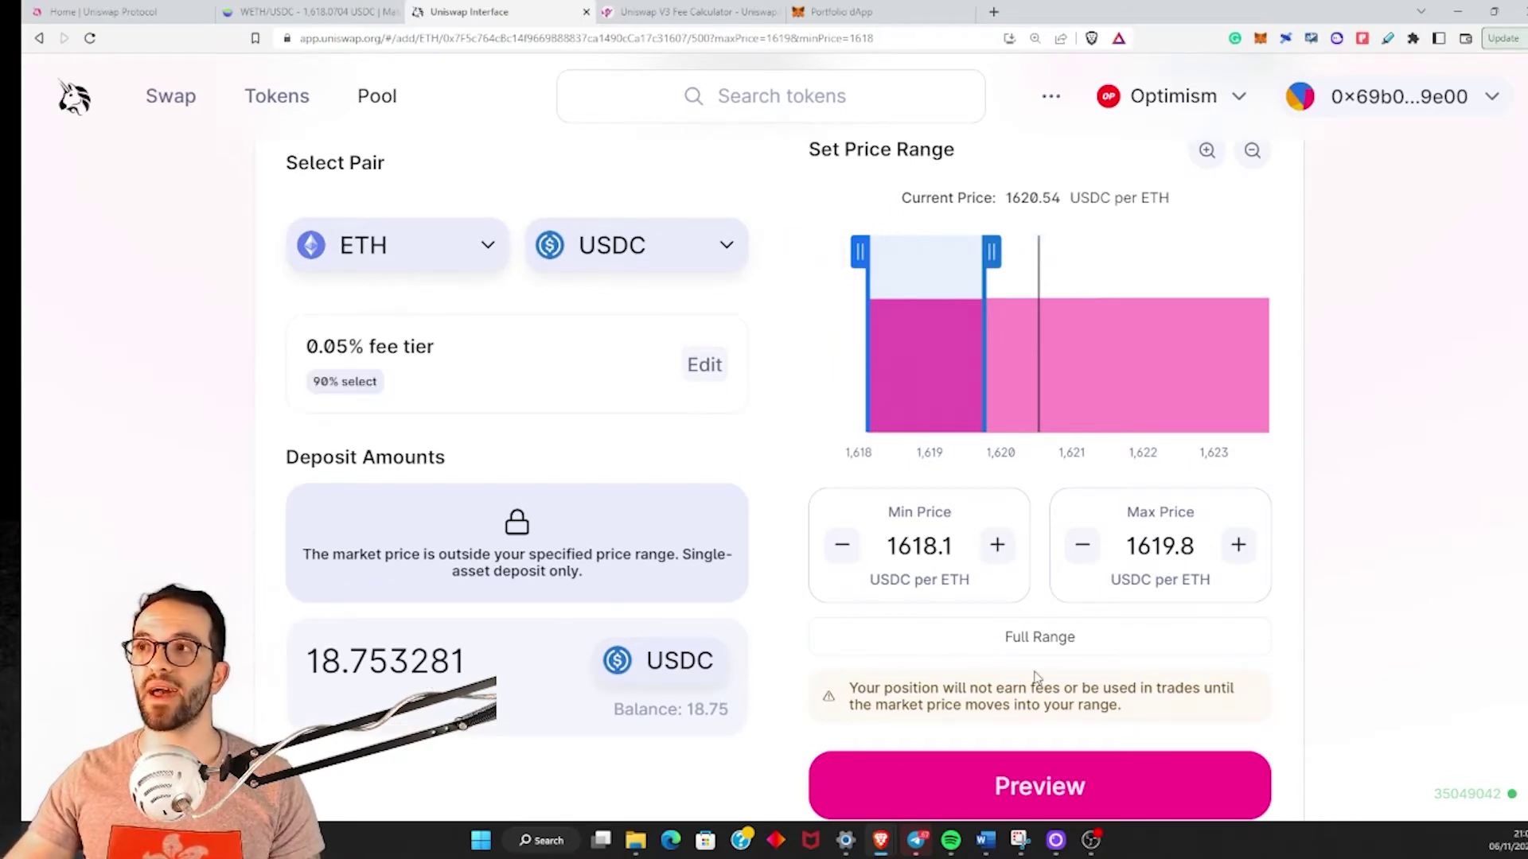
click(1034, 792)
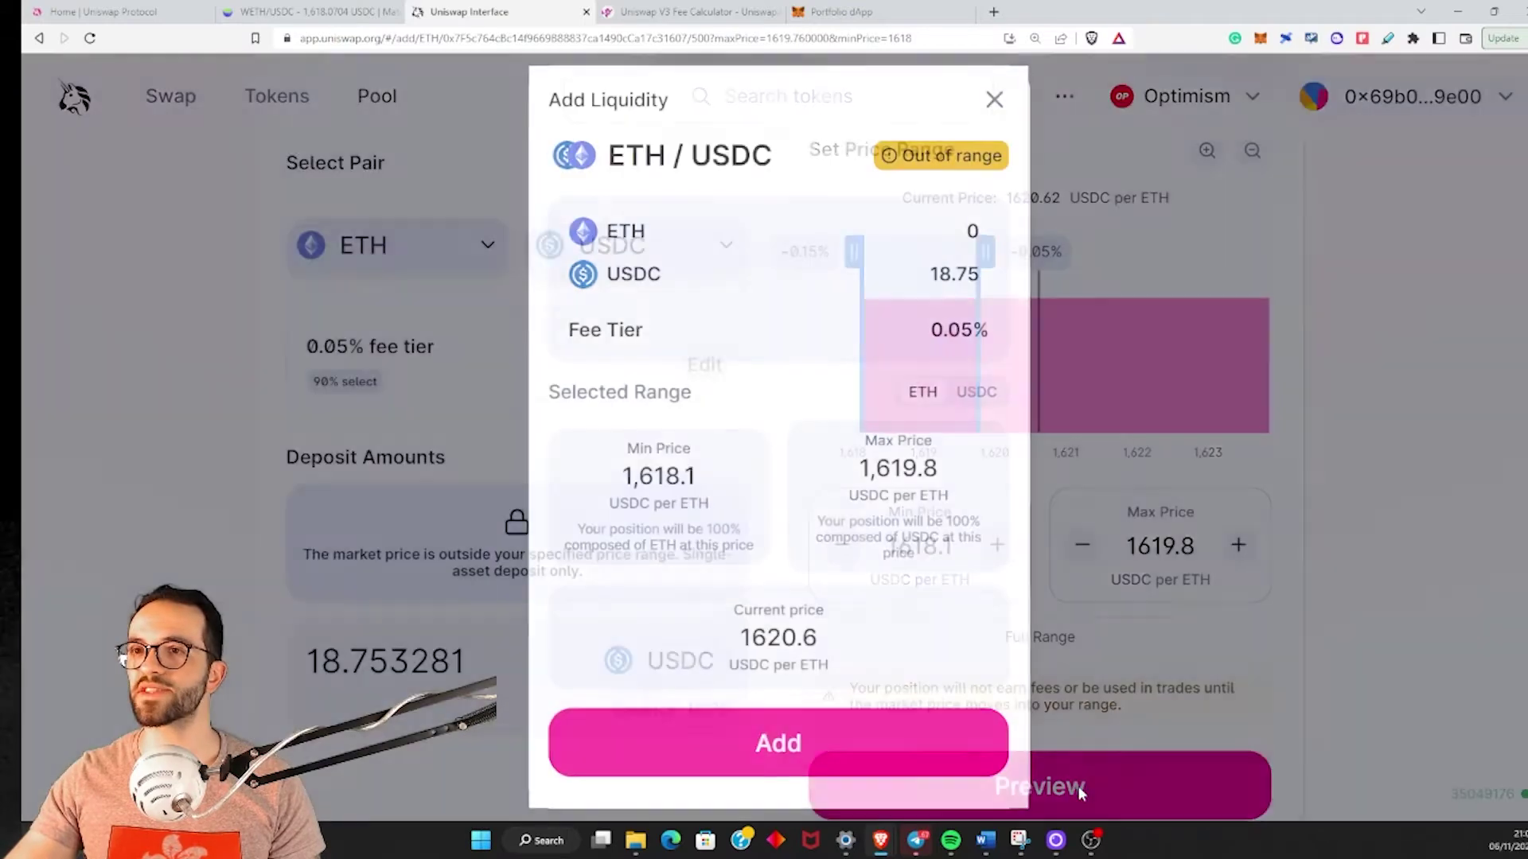
click(780, 743)
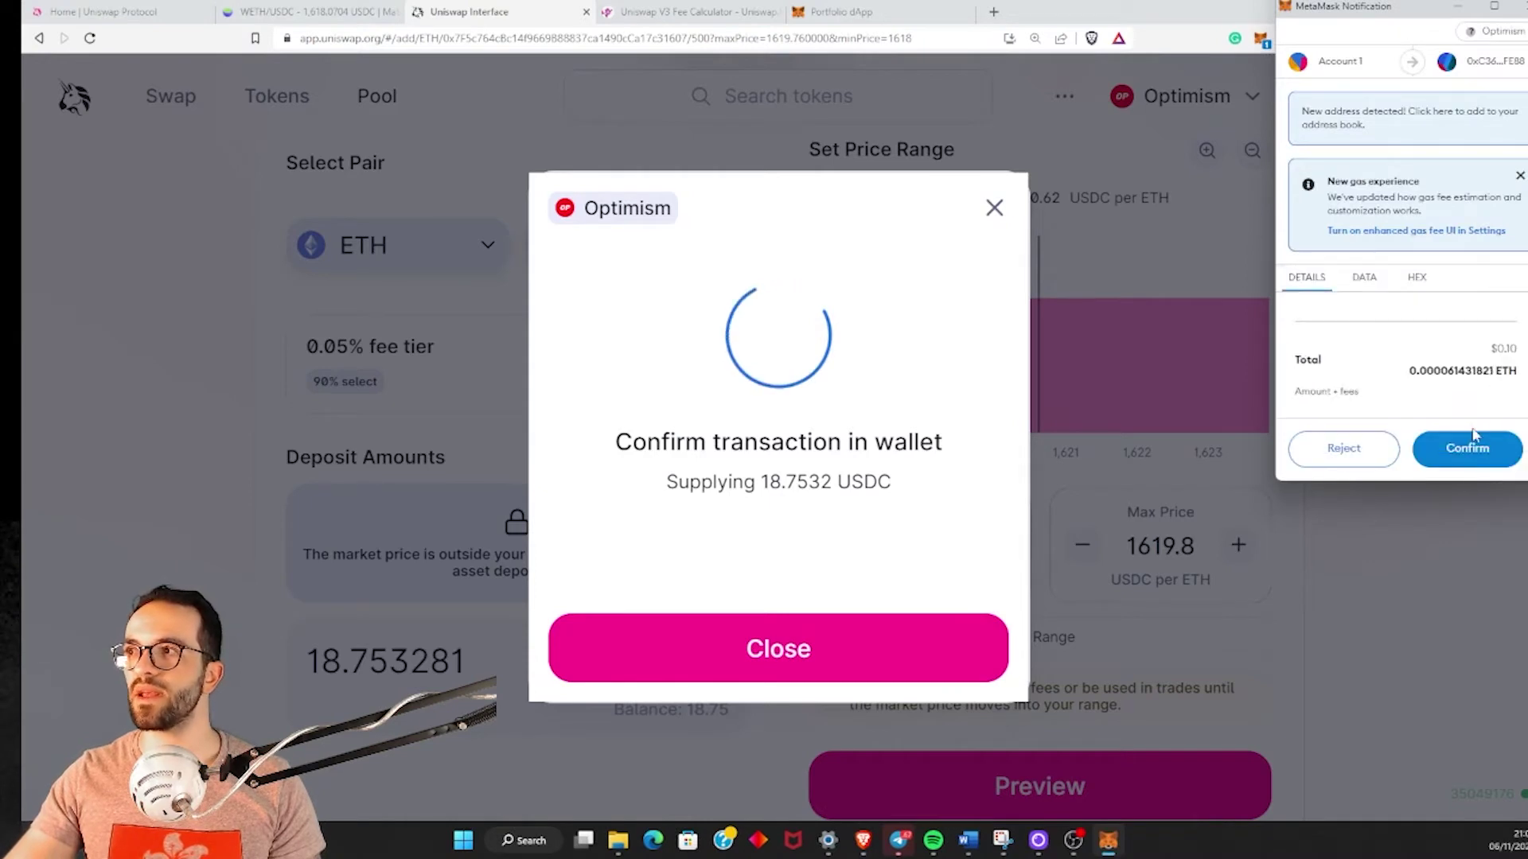
click(1468, 450)
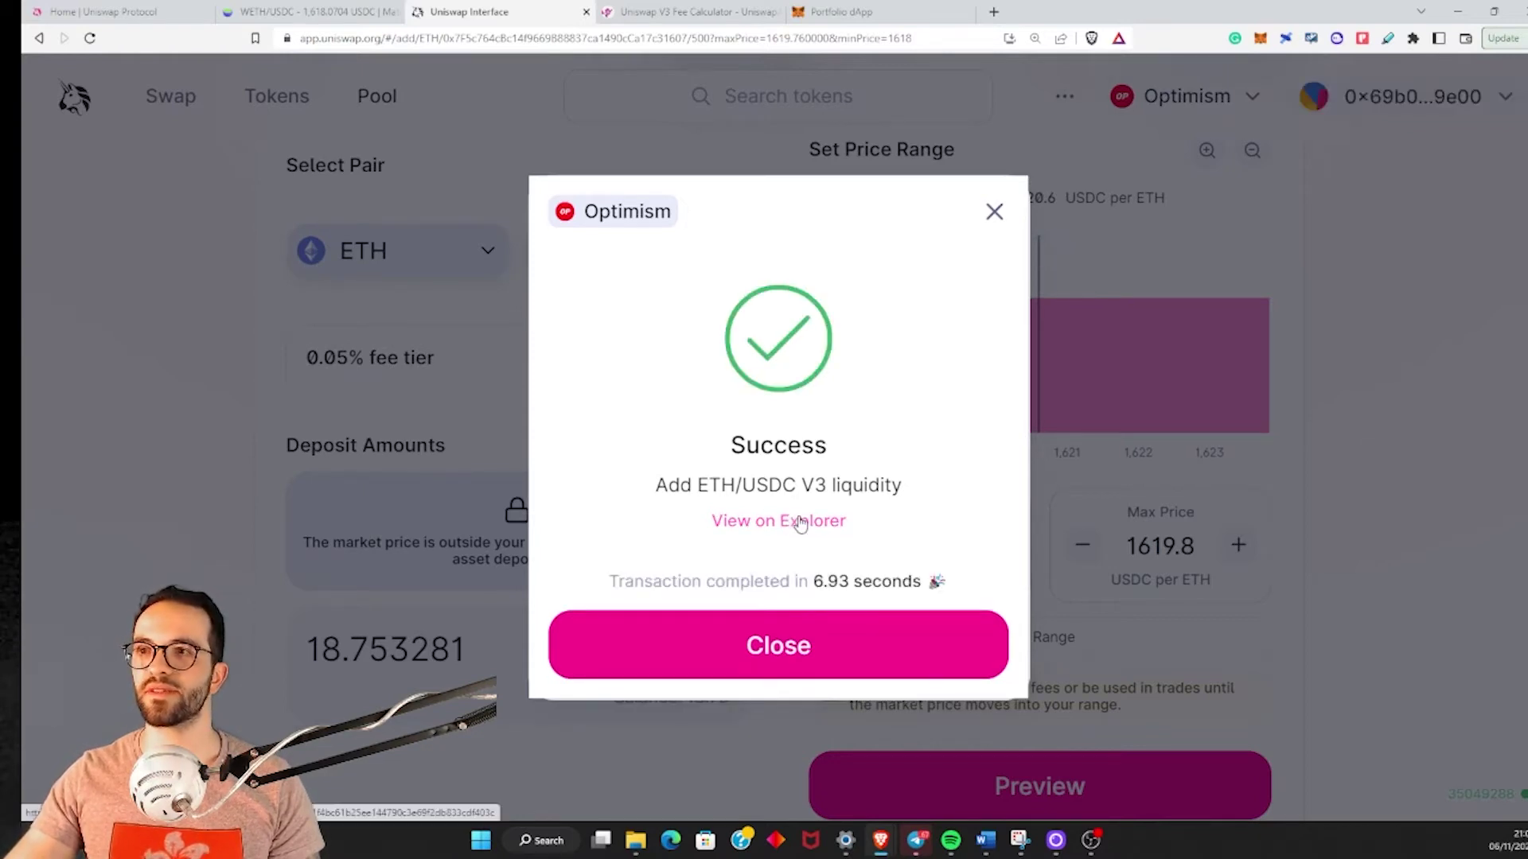
click(792, 657)
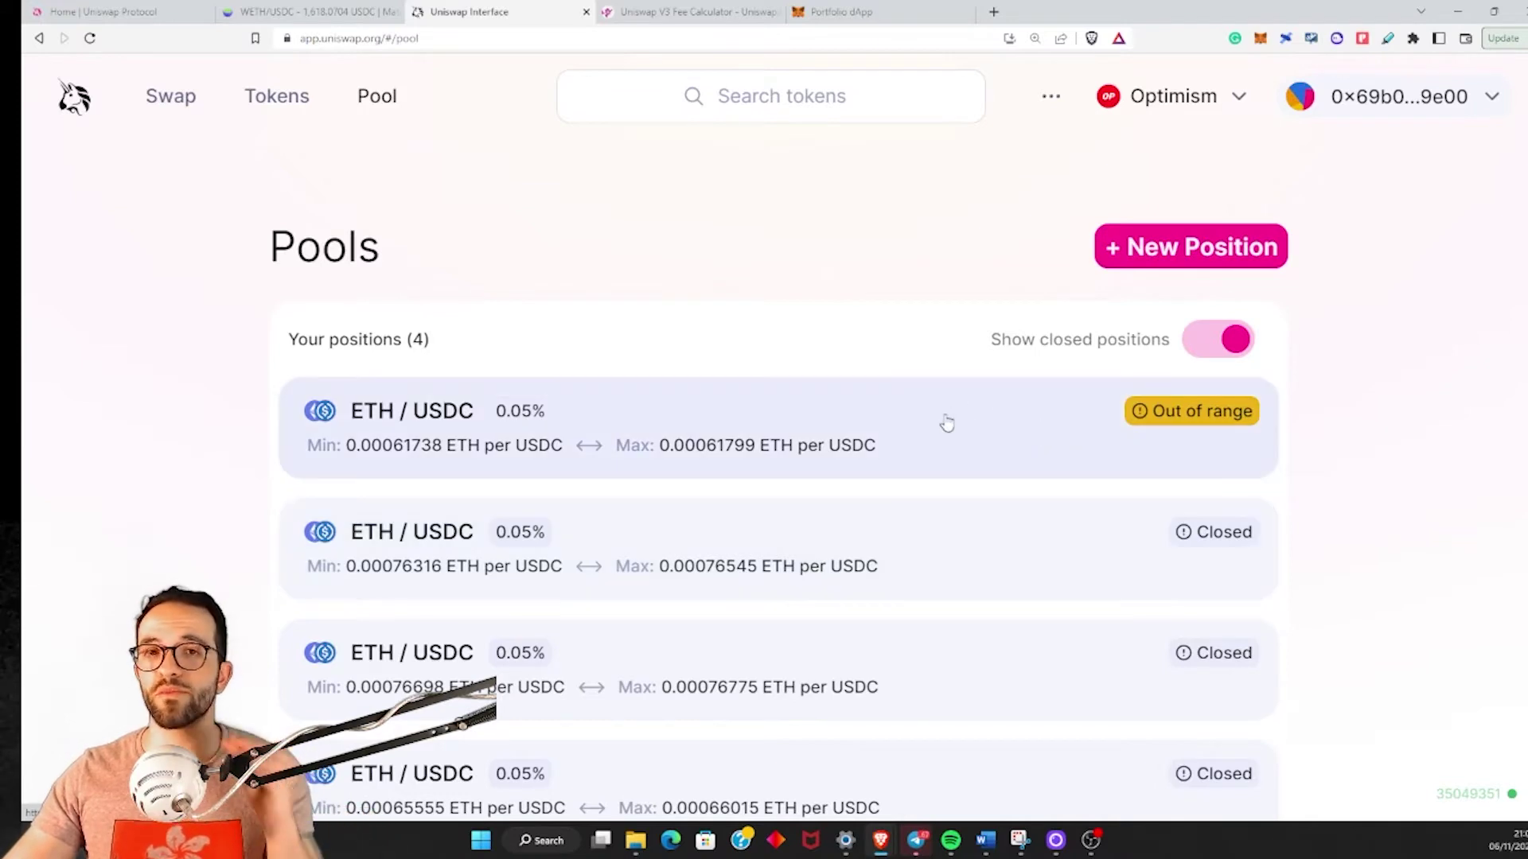
Step: Open the new ETH/USDC position's details and display its price range in USDC per ETH
click(943, 429)
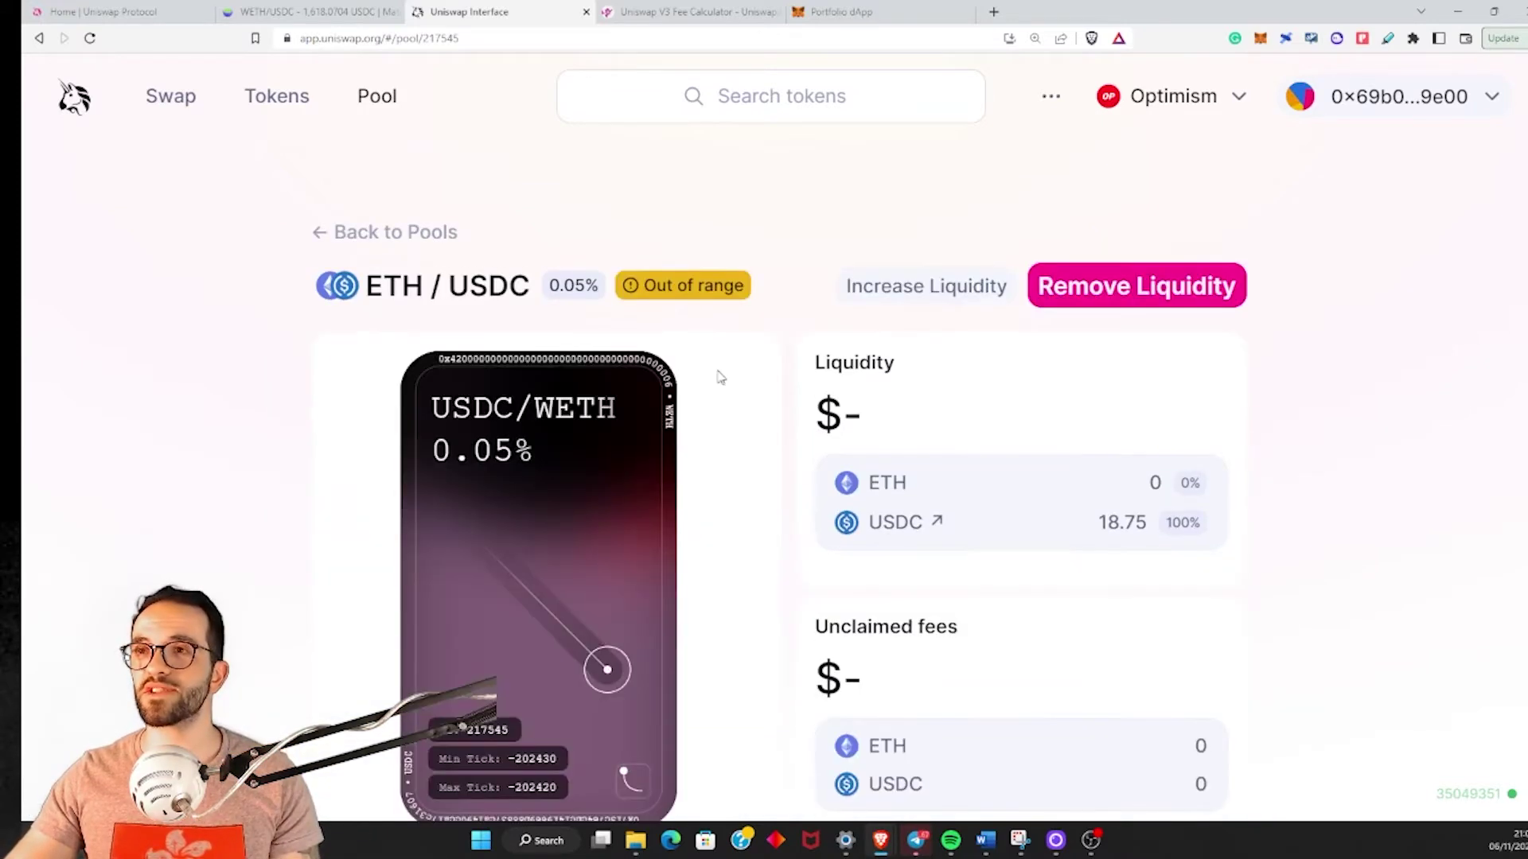
scroll(697, 305, down, 1)
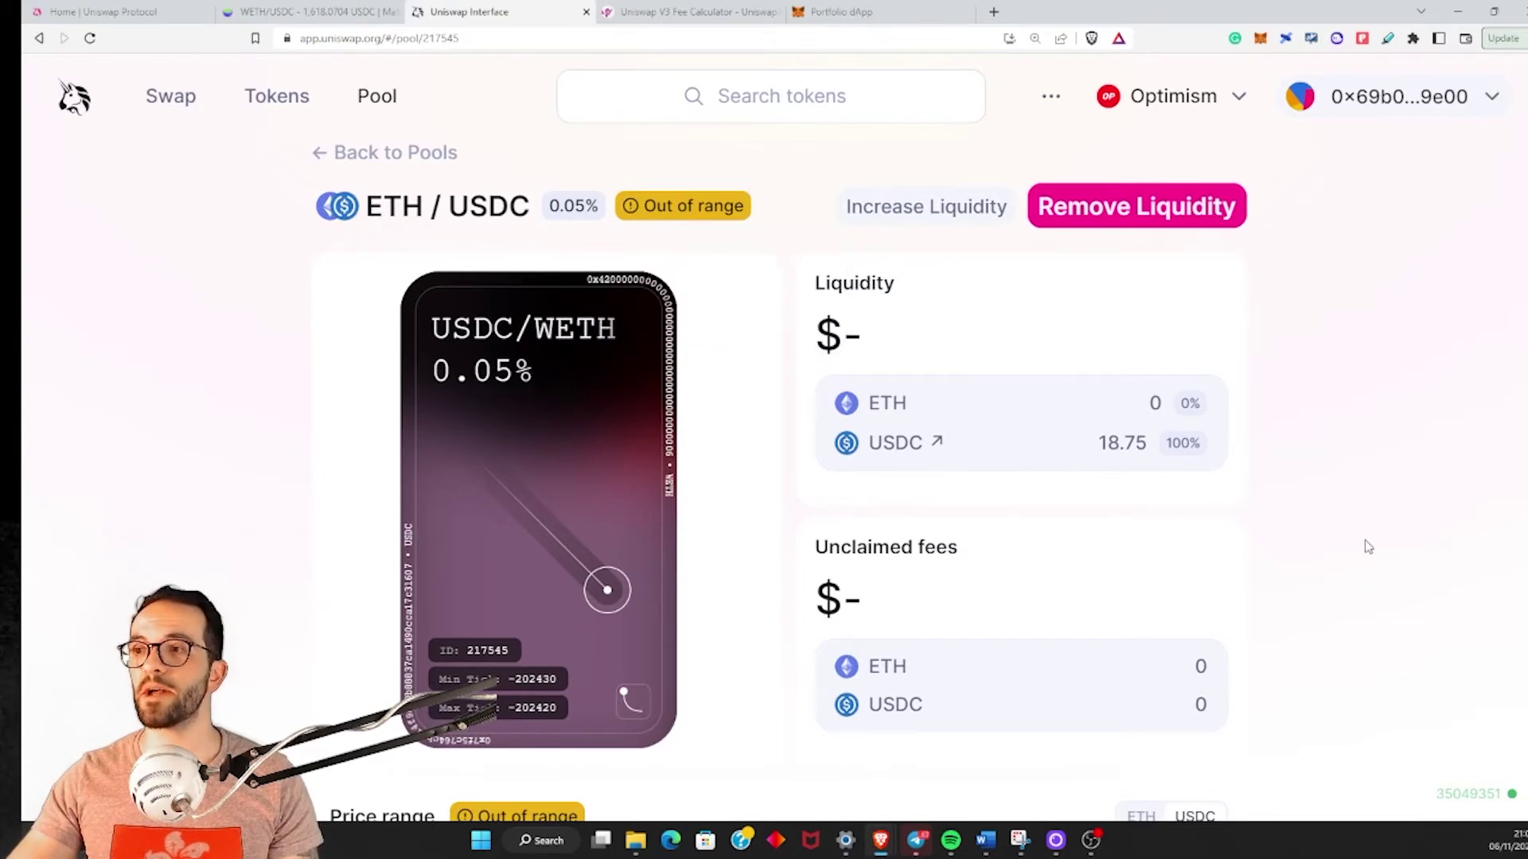
scroll(1368, 546, down, 4)
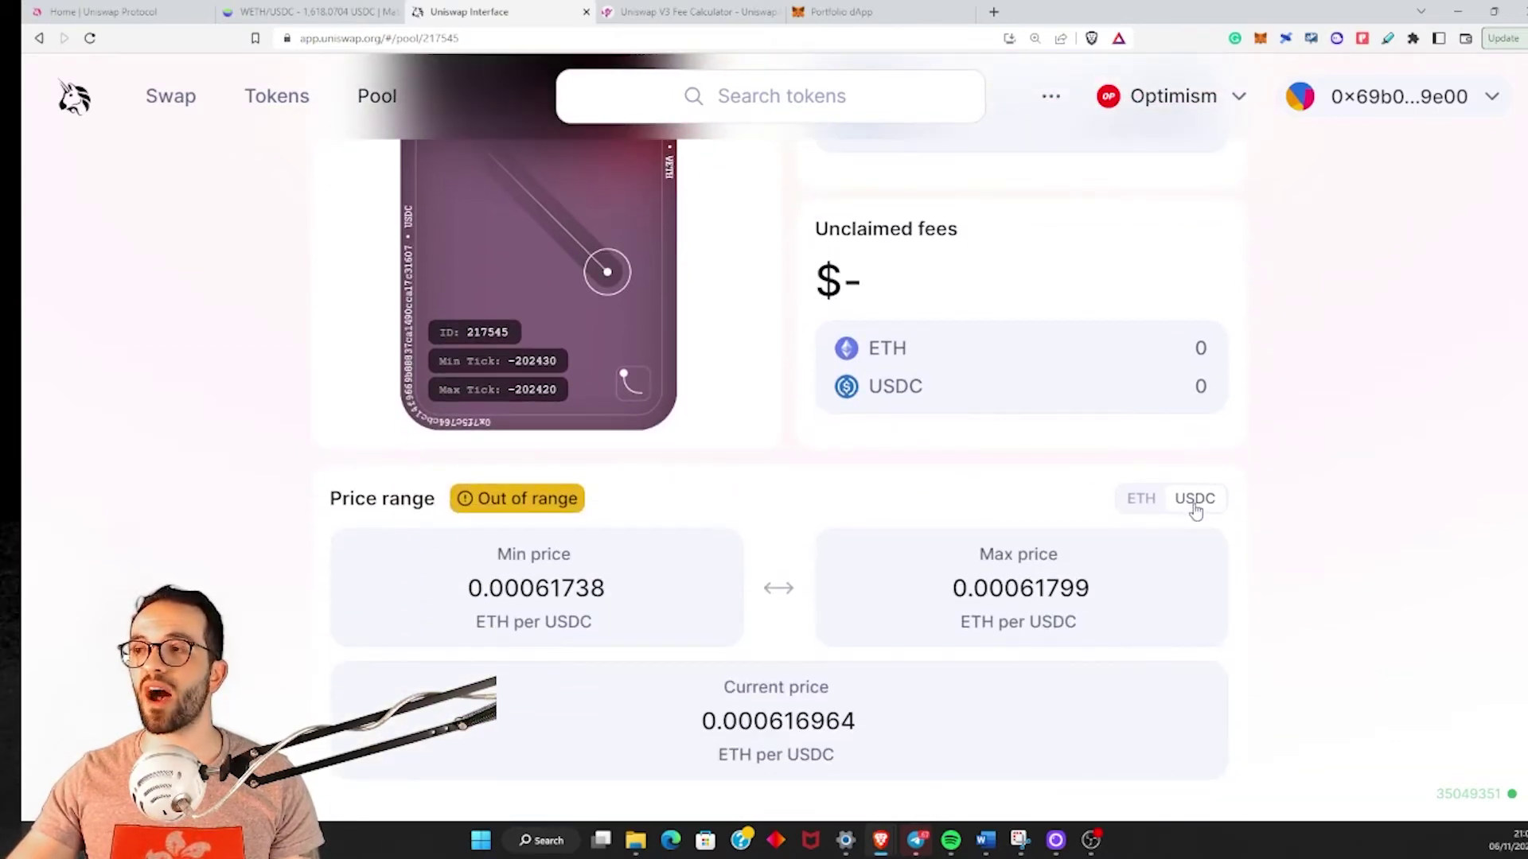
click(1155, 507)
scroll(1293, 656, down, 1)
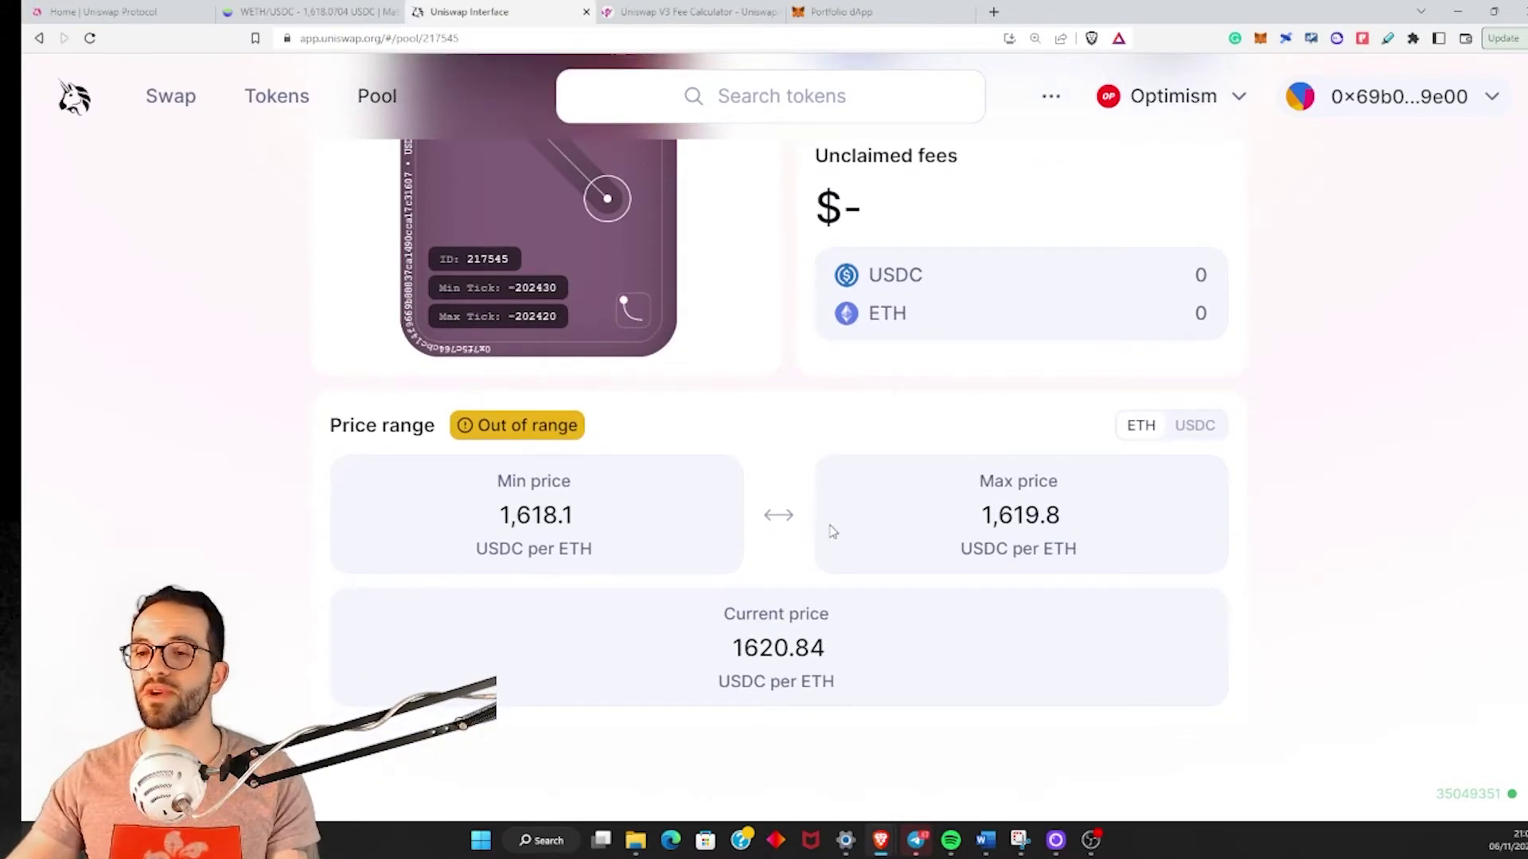
Step: Examine the position's minimum and maximum prices against the current price and its deposited liquidity
drag(496, 529, 692, 527)
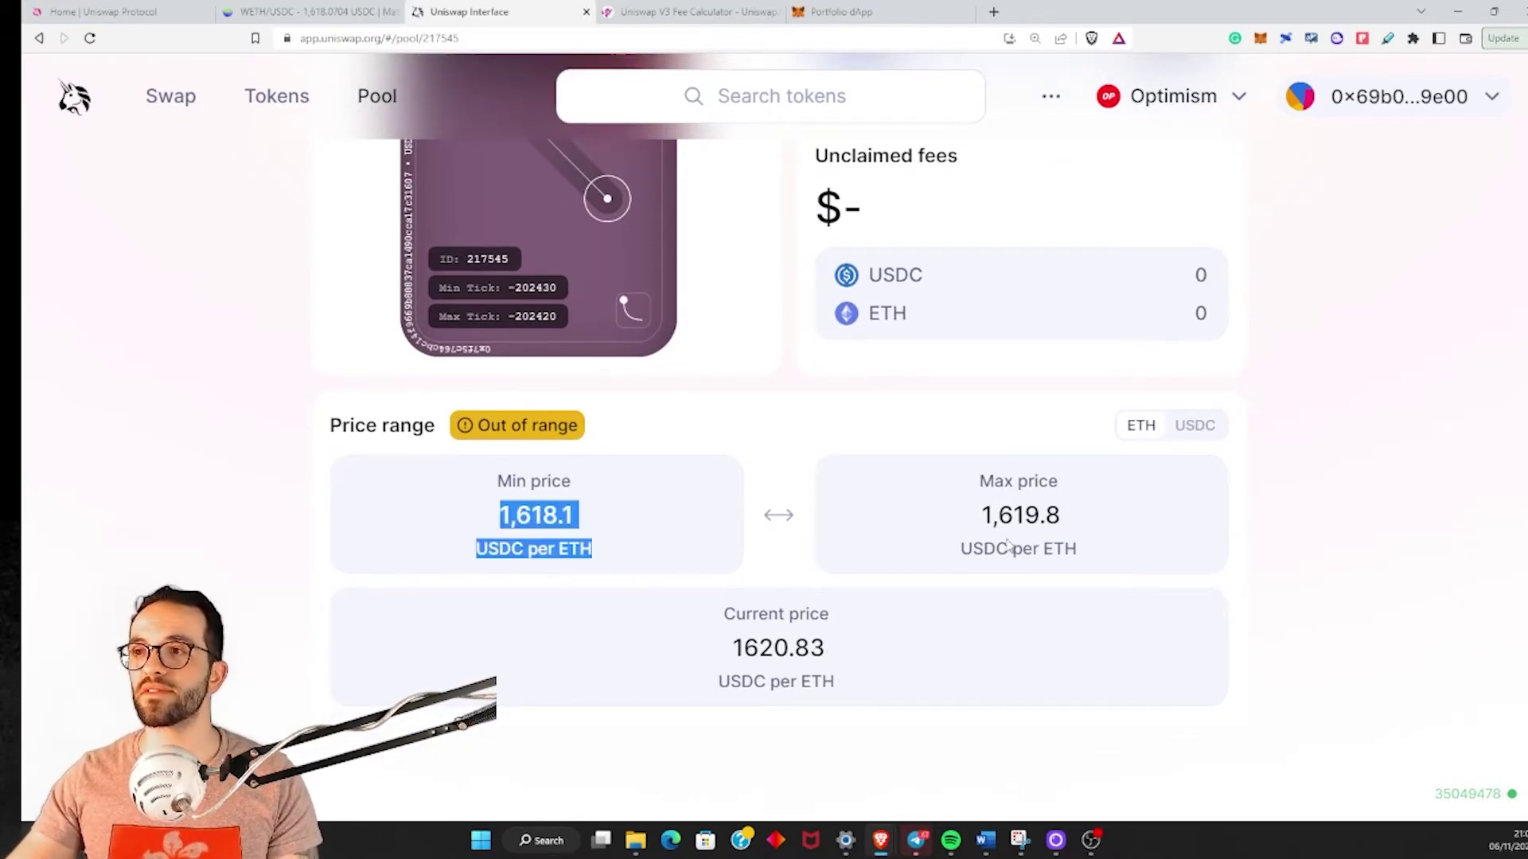
drag(1076, 549, 972, 526)
click(1071, 643)
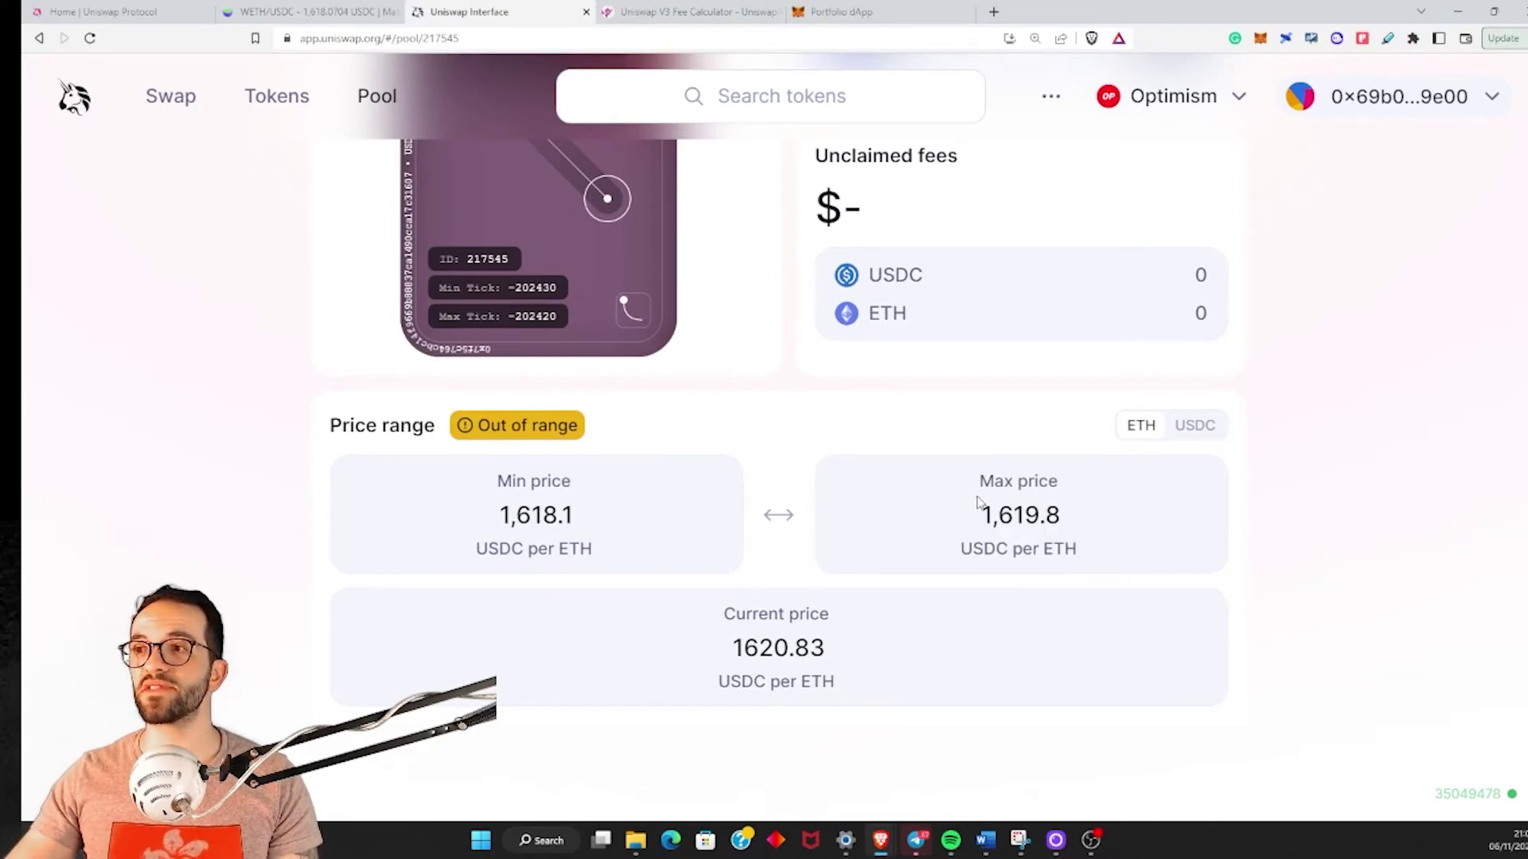
scroll(964, 549, up, 2)
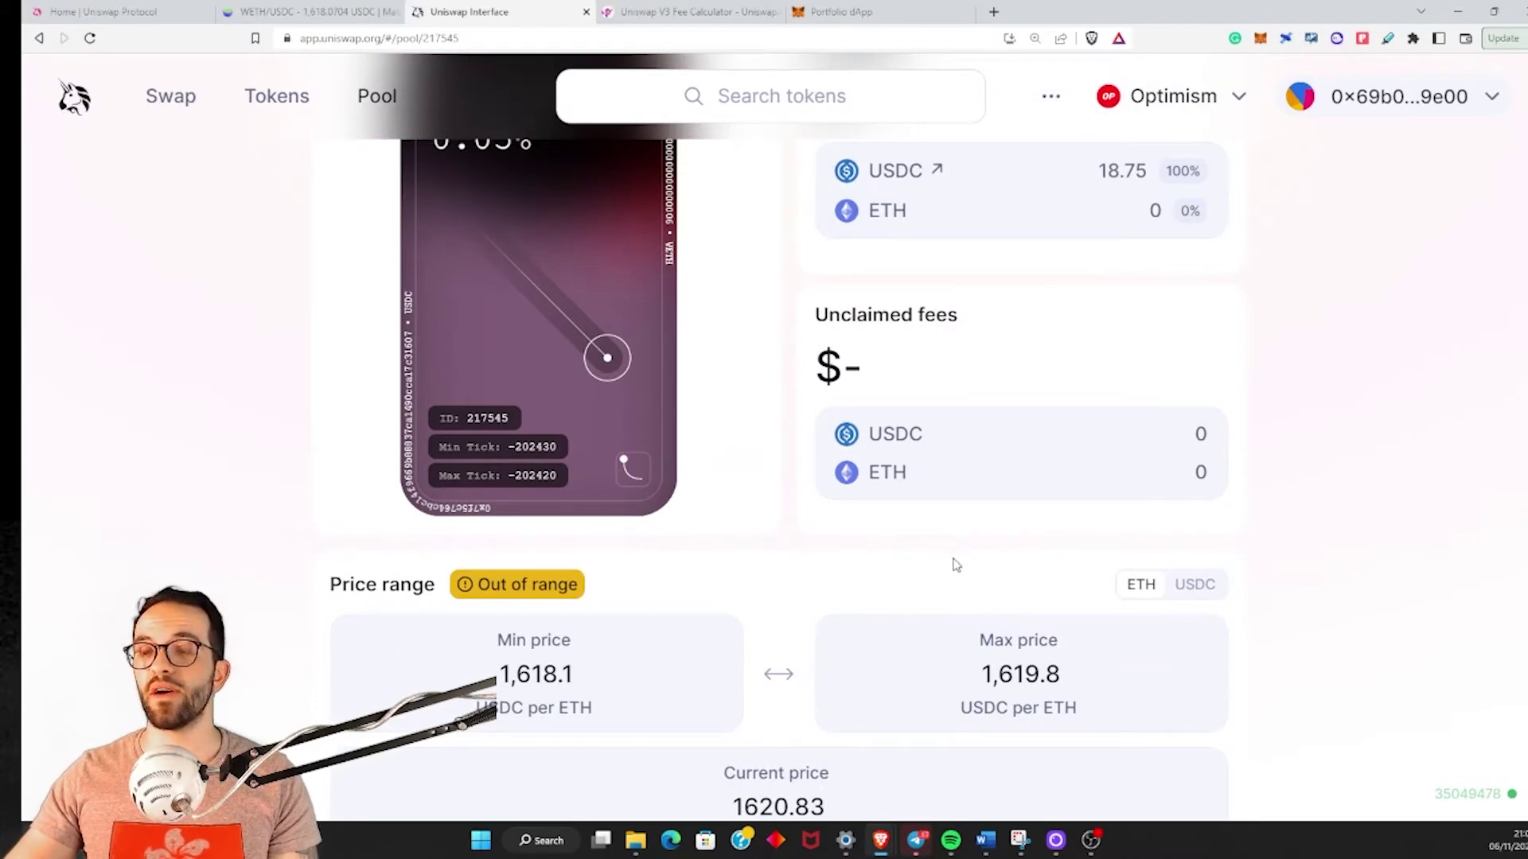
scroll(726, 657, down, 1)
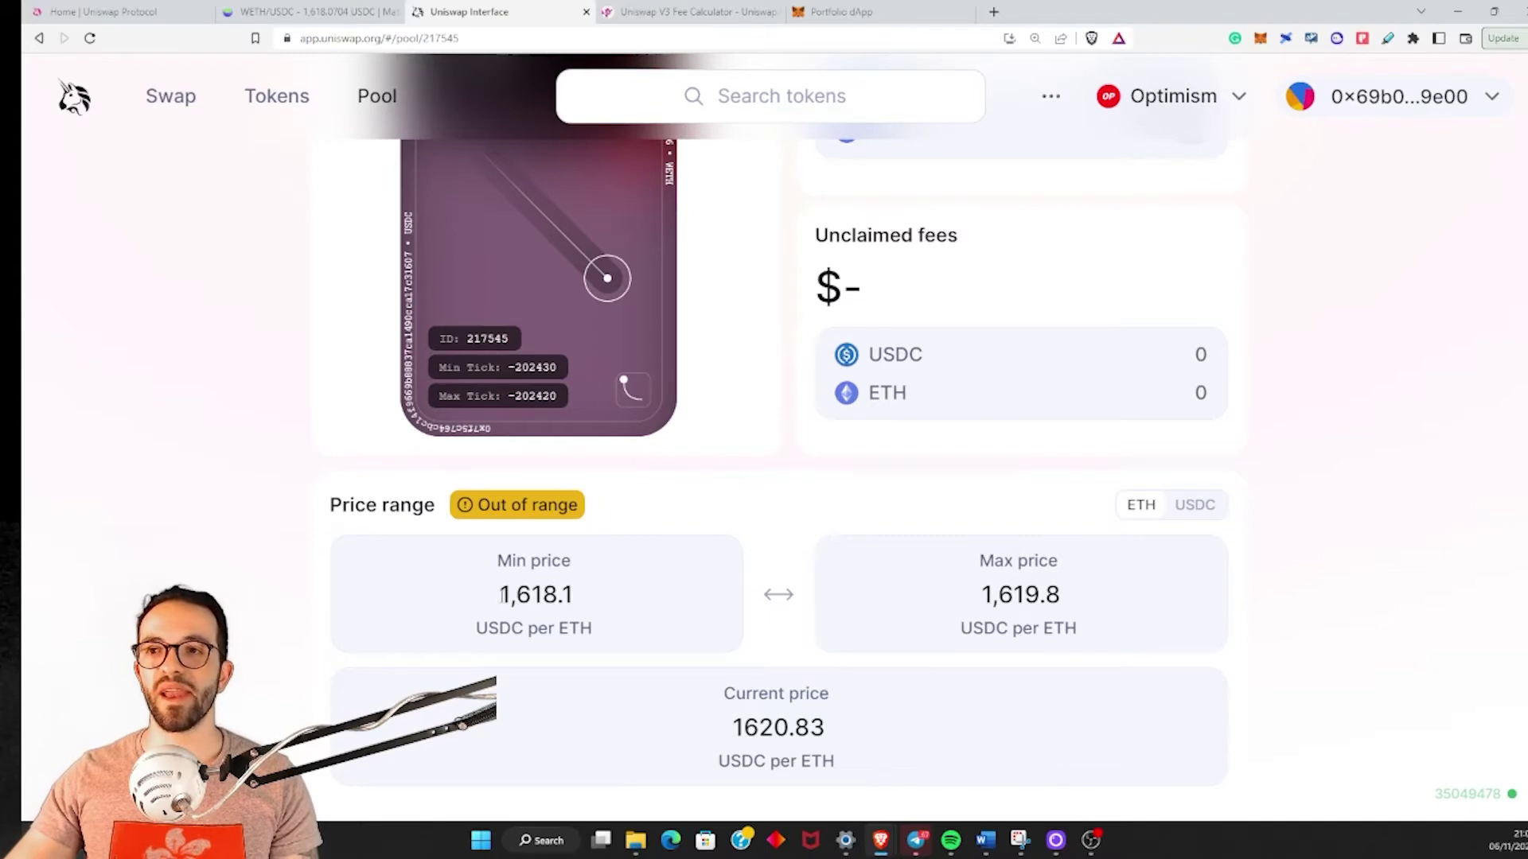
drag(500, 596, 531, 595)
click(570, 606)
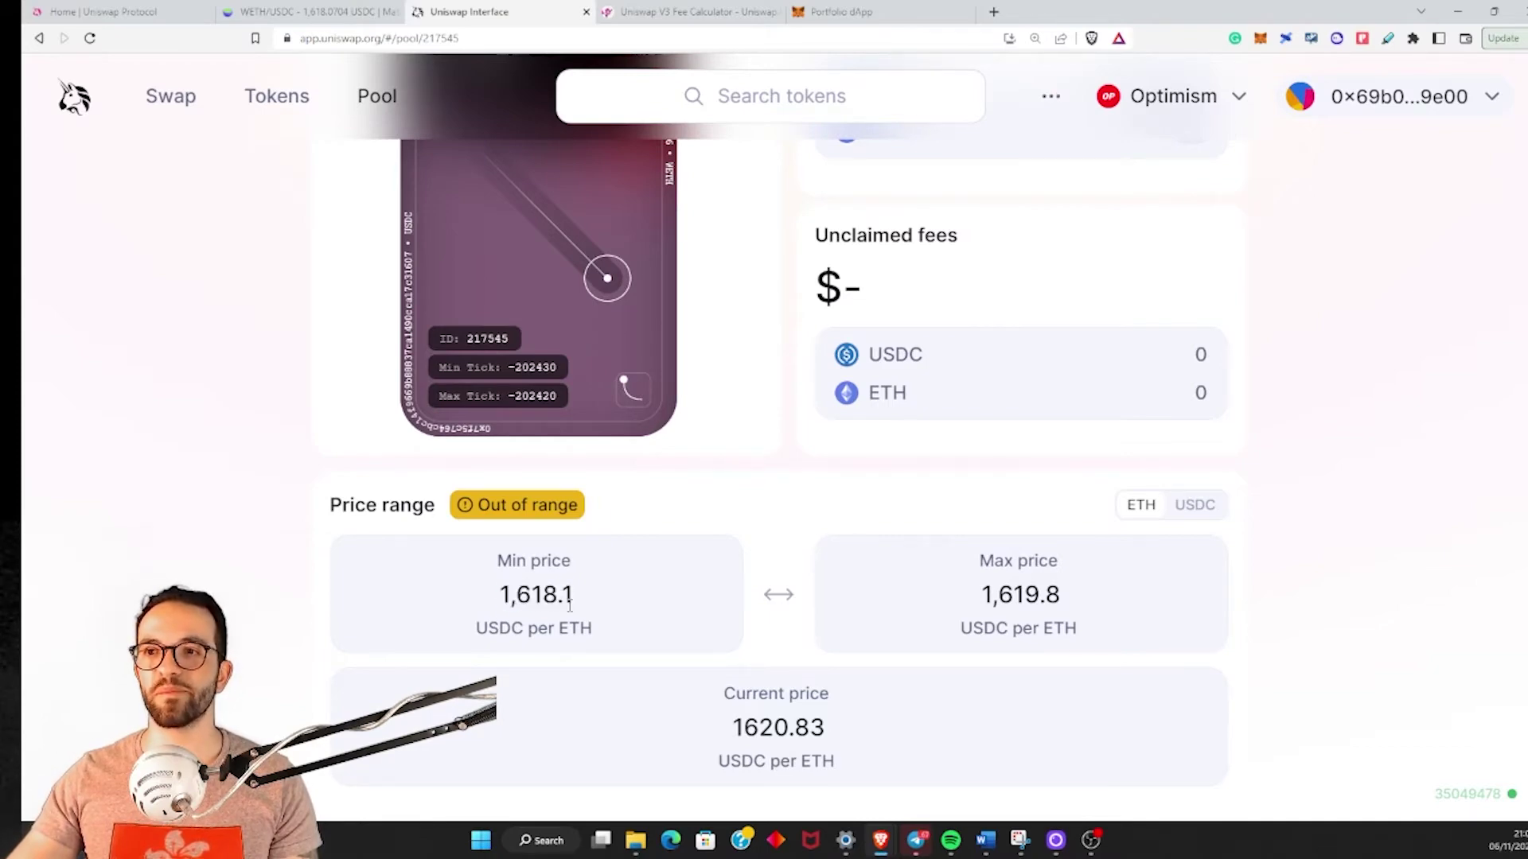
Step: Check the position's range status and current price, and examine how much of its USDC has converted to ETH
scroll(614, 614, up, 4)
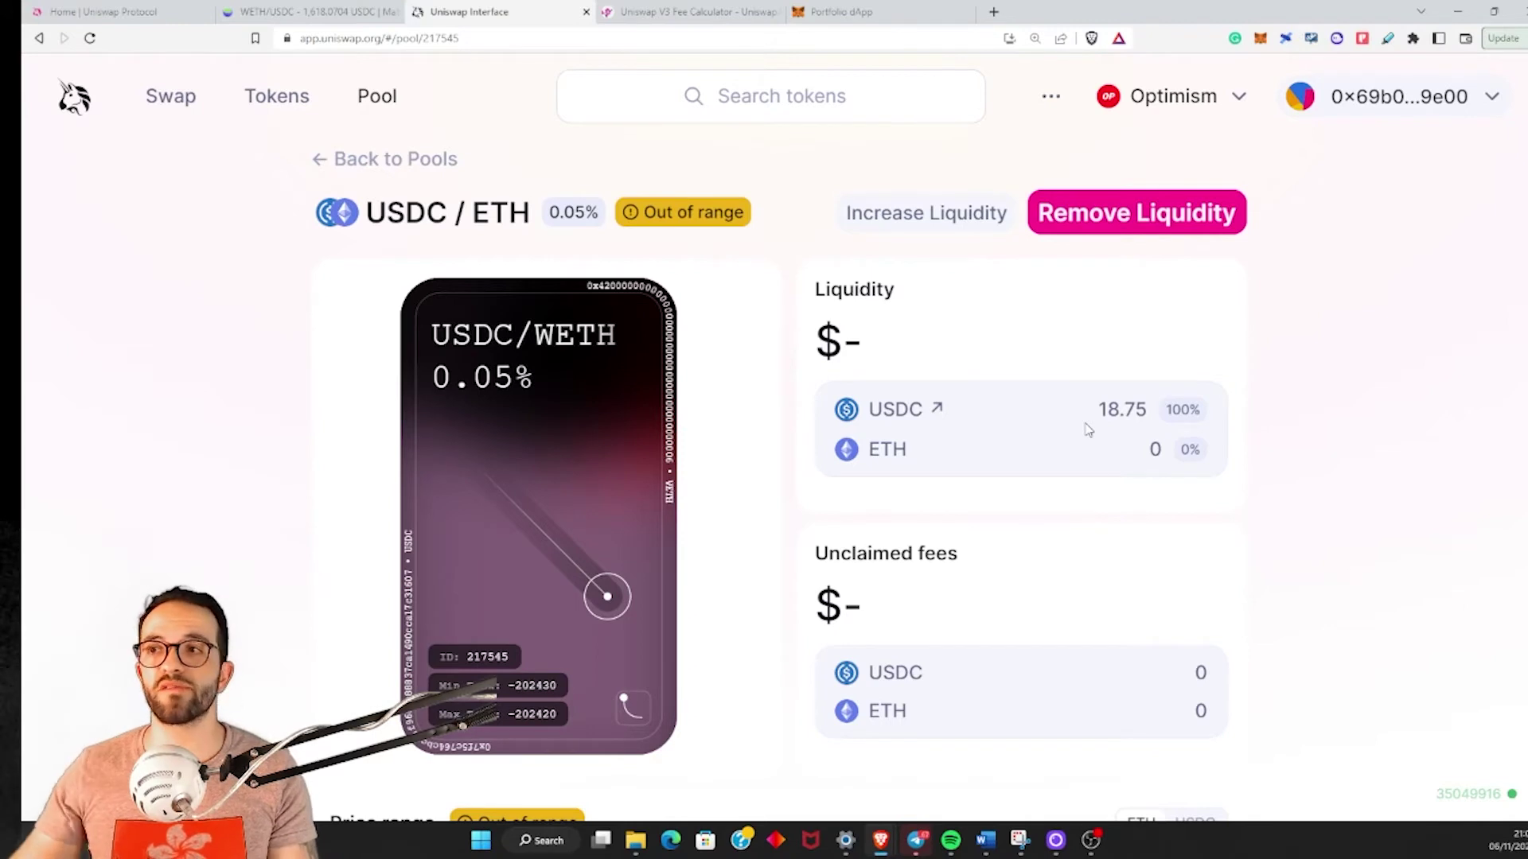
scroll(828, 651, down, 4)
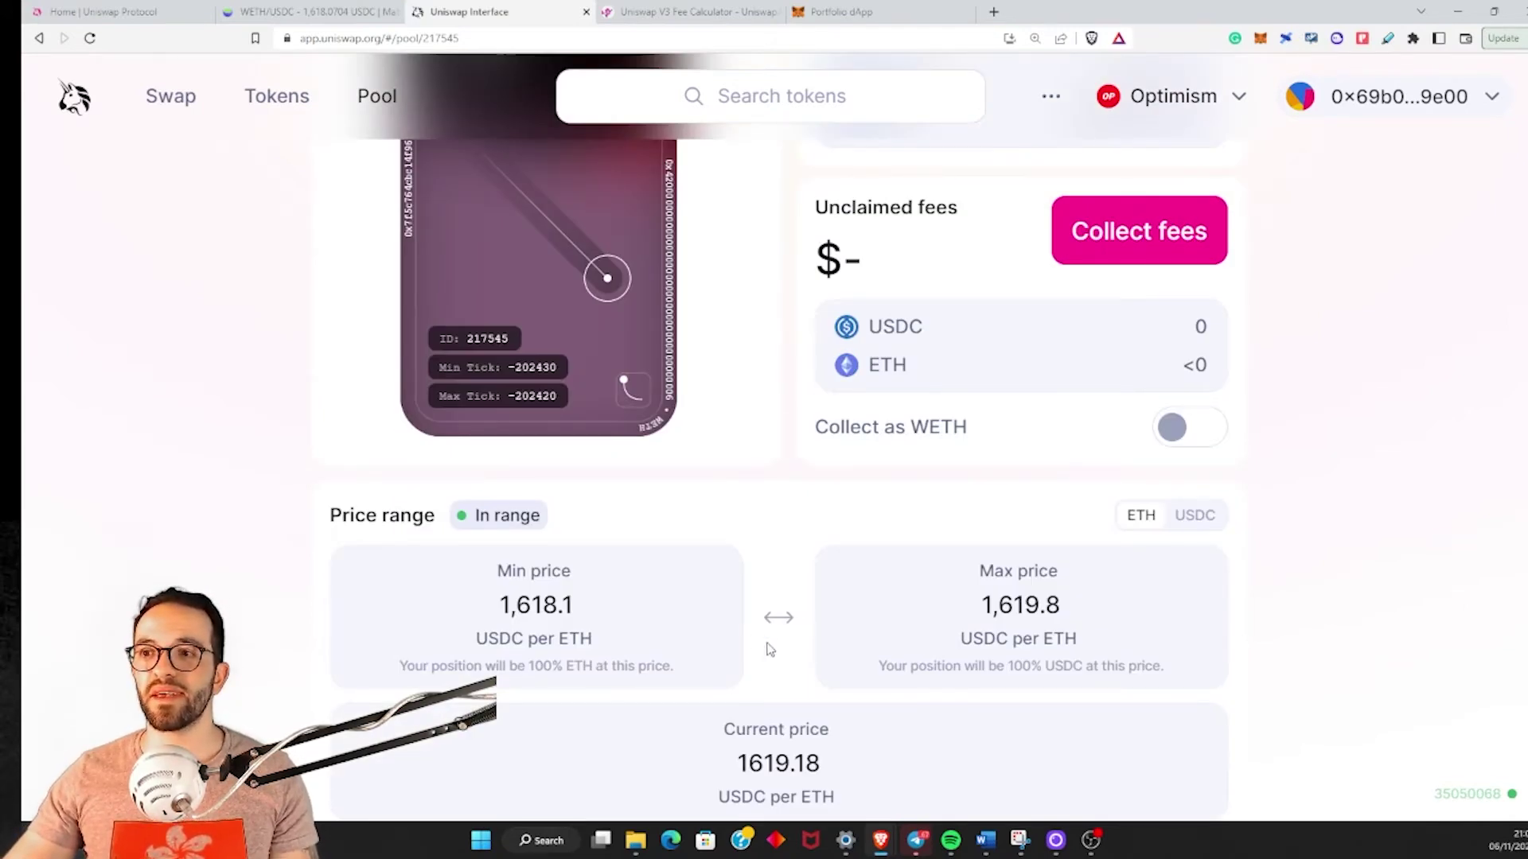
scroll(768, 648, down, 1)
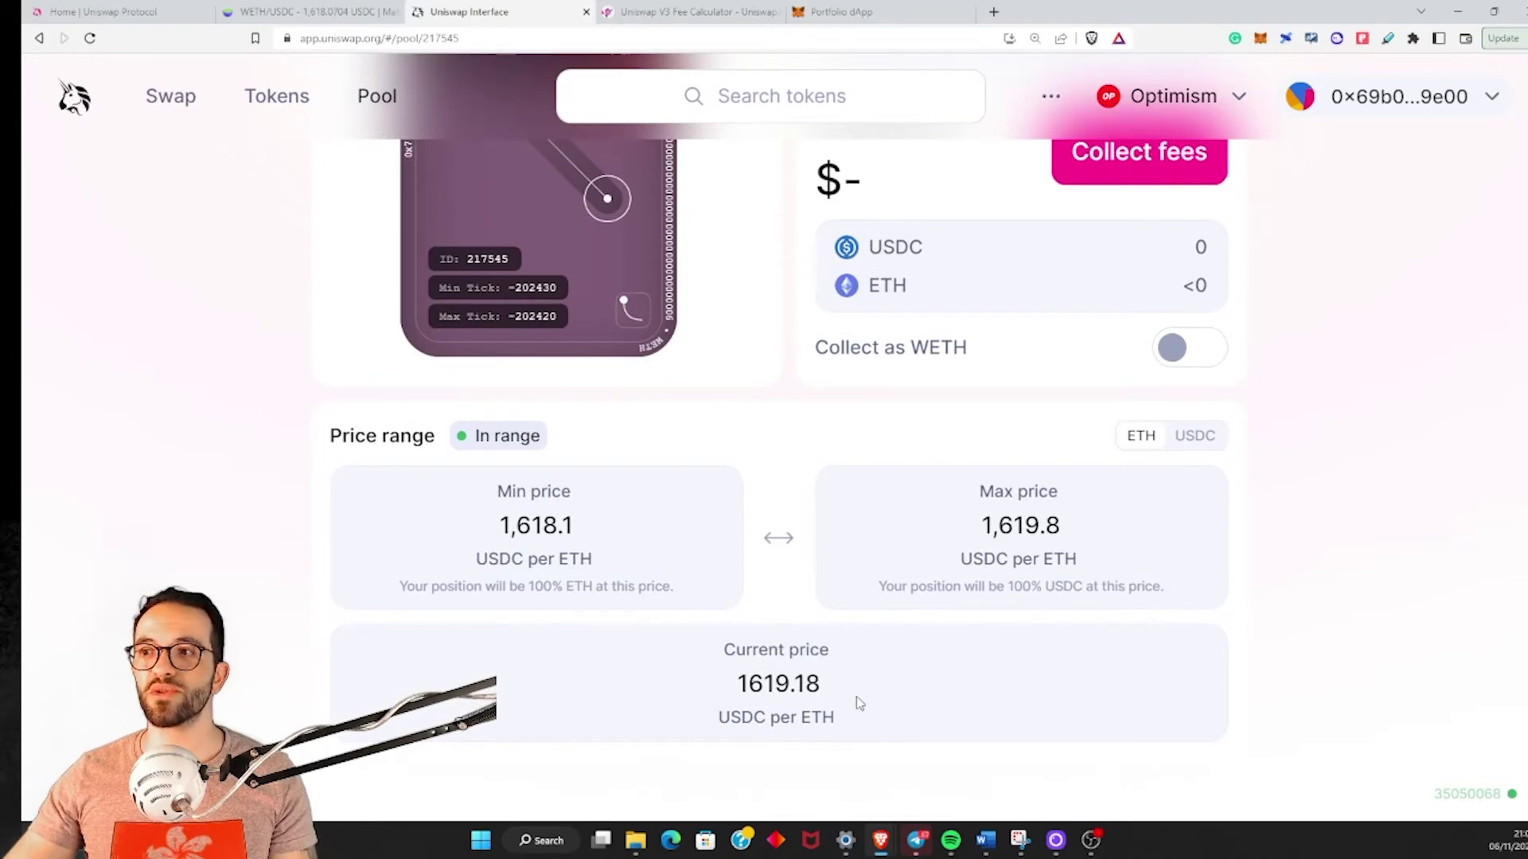
drag(887, 717, 482, 526)
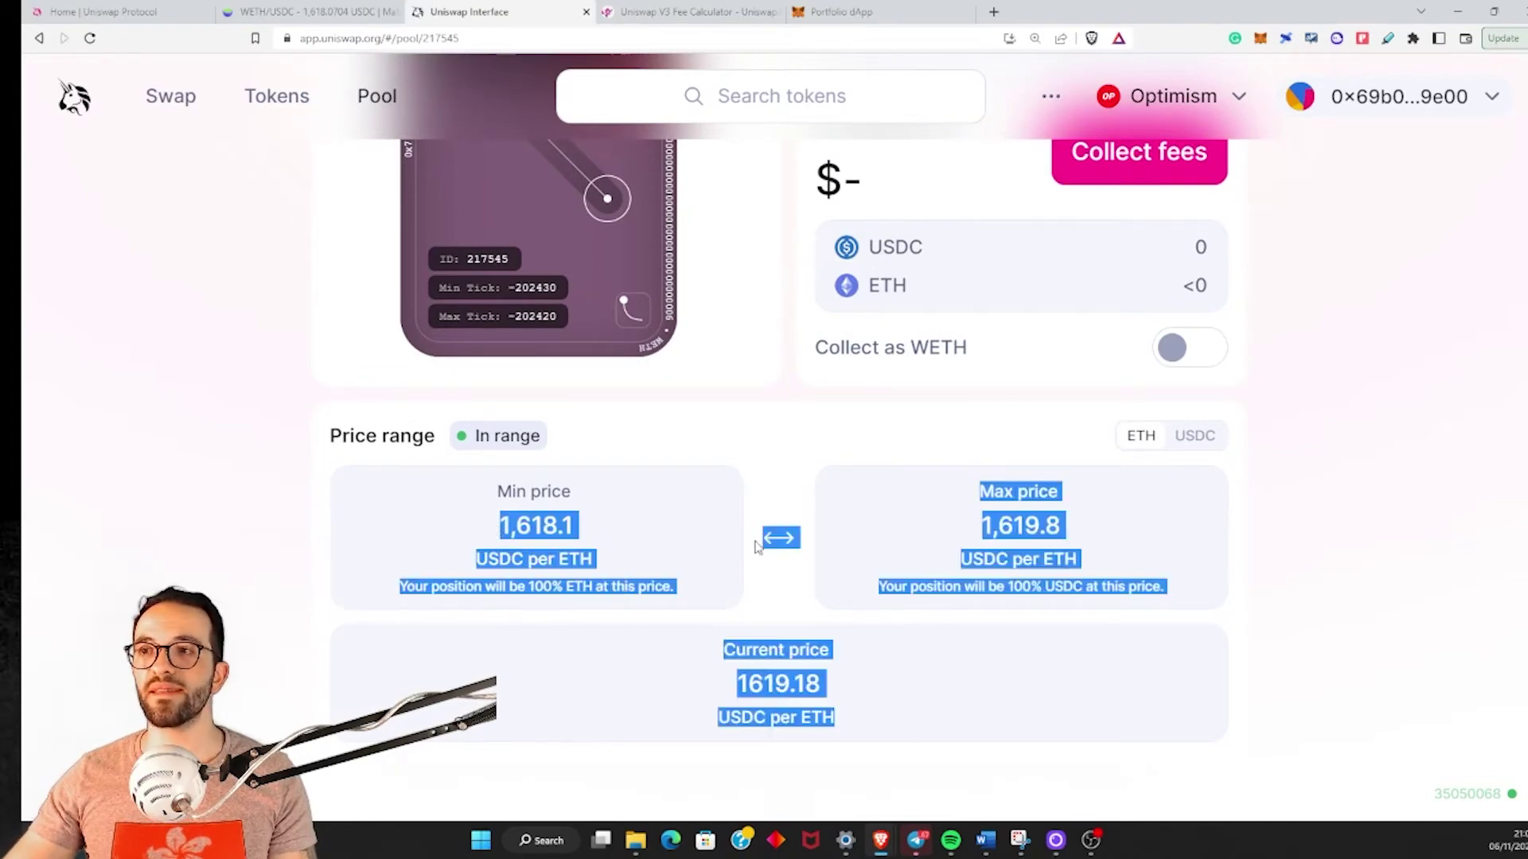
click(783, 598)
scroll(785, 601, up, 3)
scroll(786, 602, up, 1)
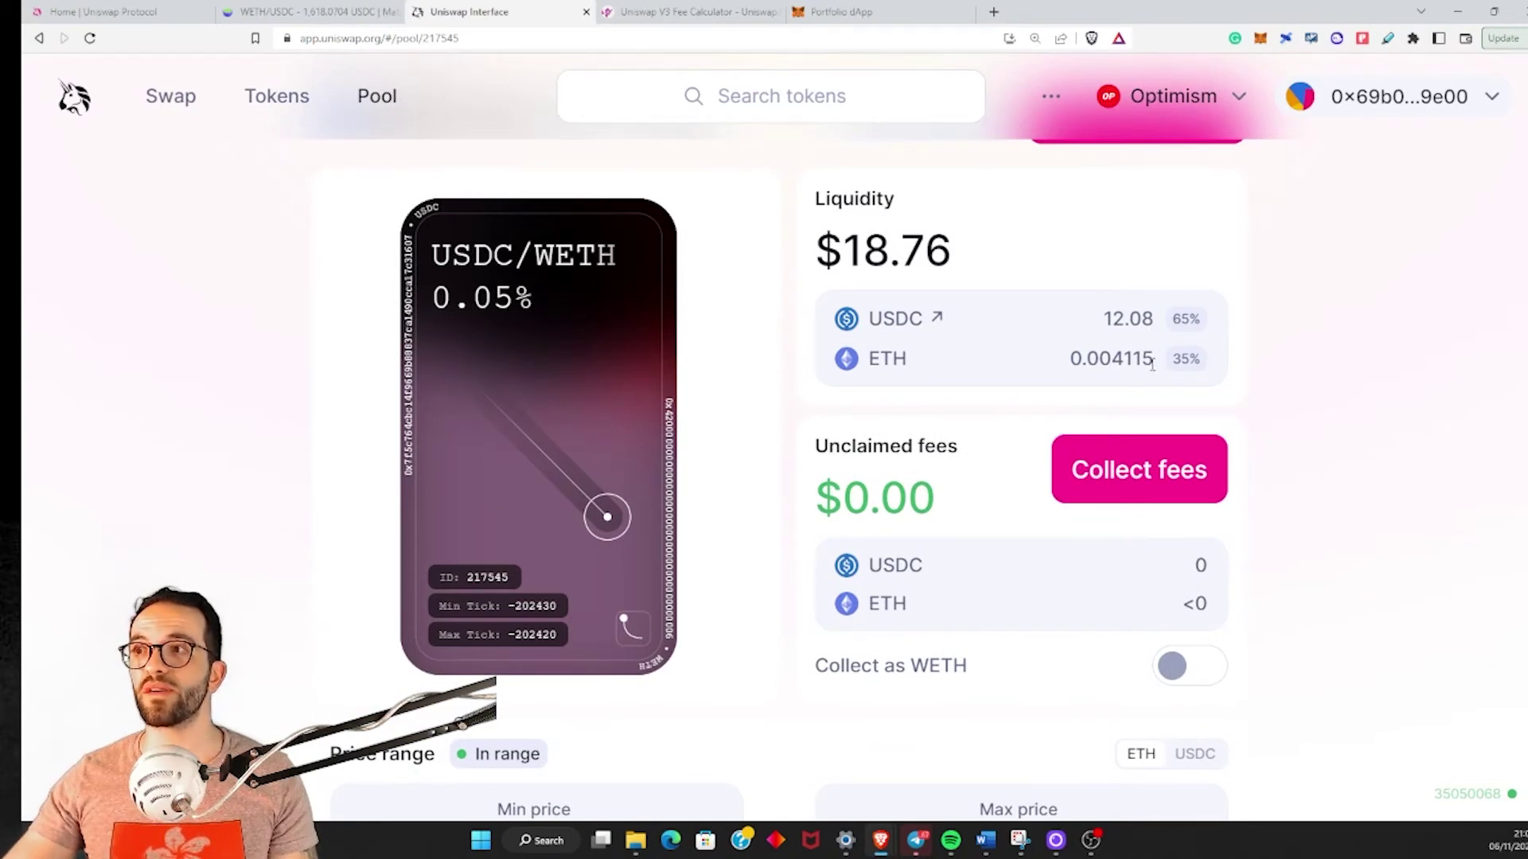
drag(1154, 362, 1079, 362)
click(1297, 435)
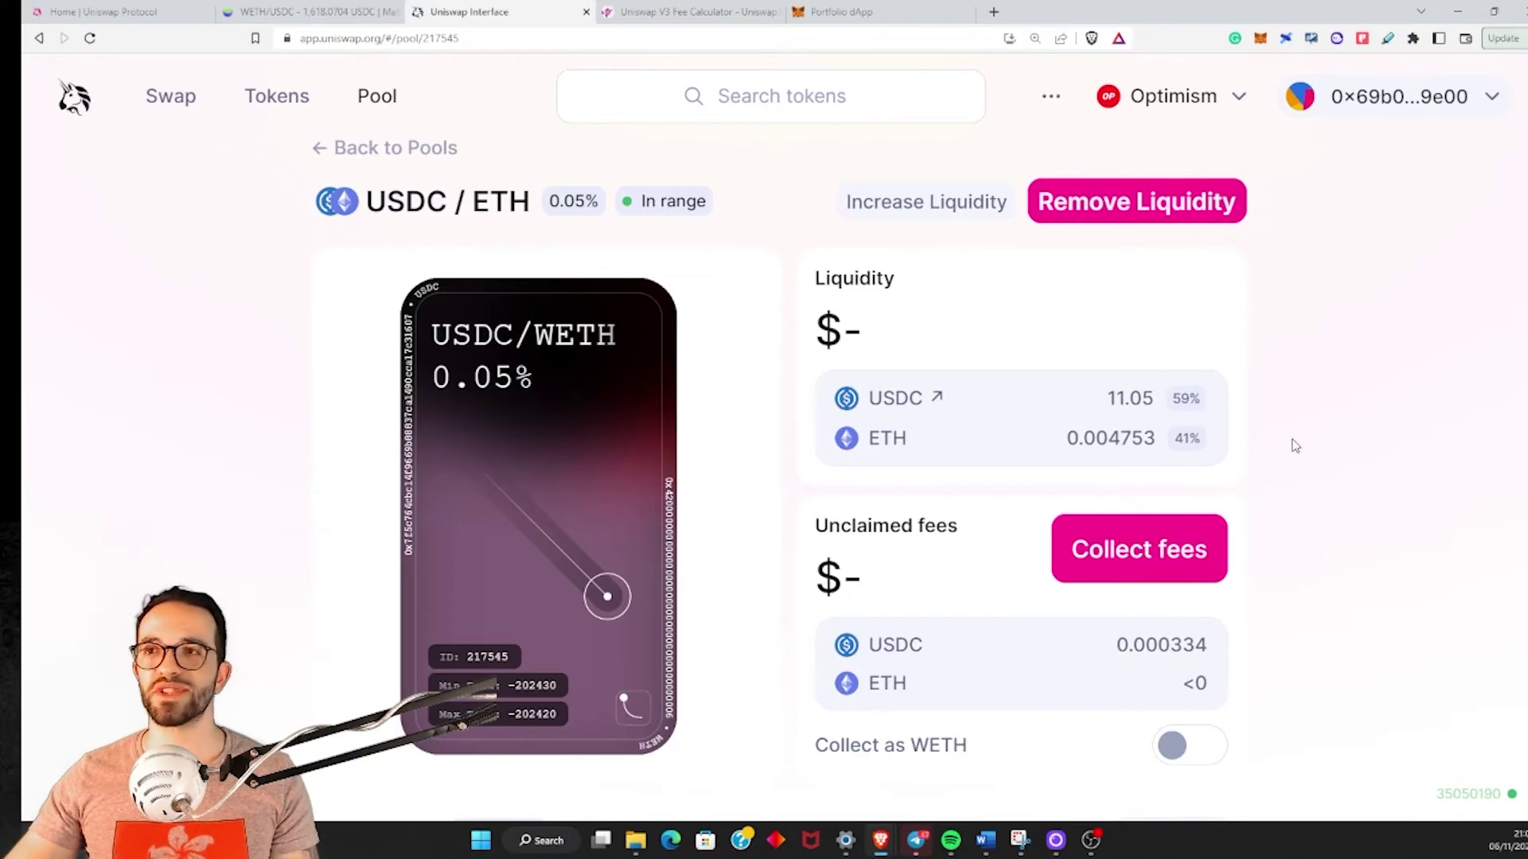
Step: Recheck the current price, the position's ETH and USDC split, and the unclaimed USDC fees
scroll(1291, 441, down, 5)
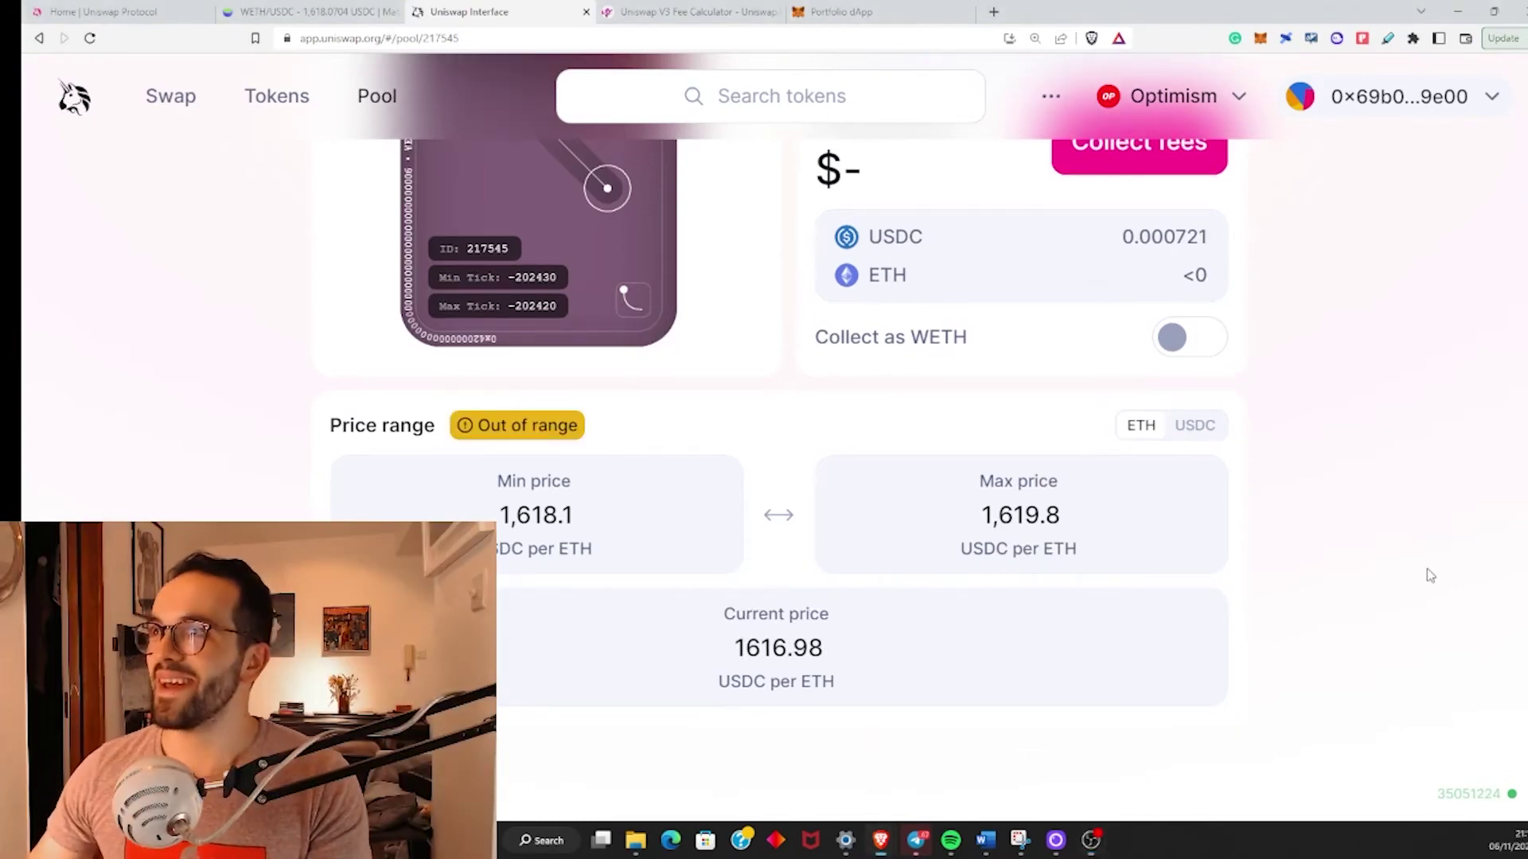
scroll(1433, 573, up, 4)
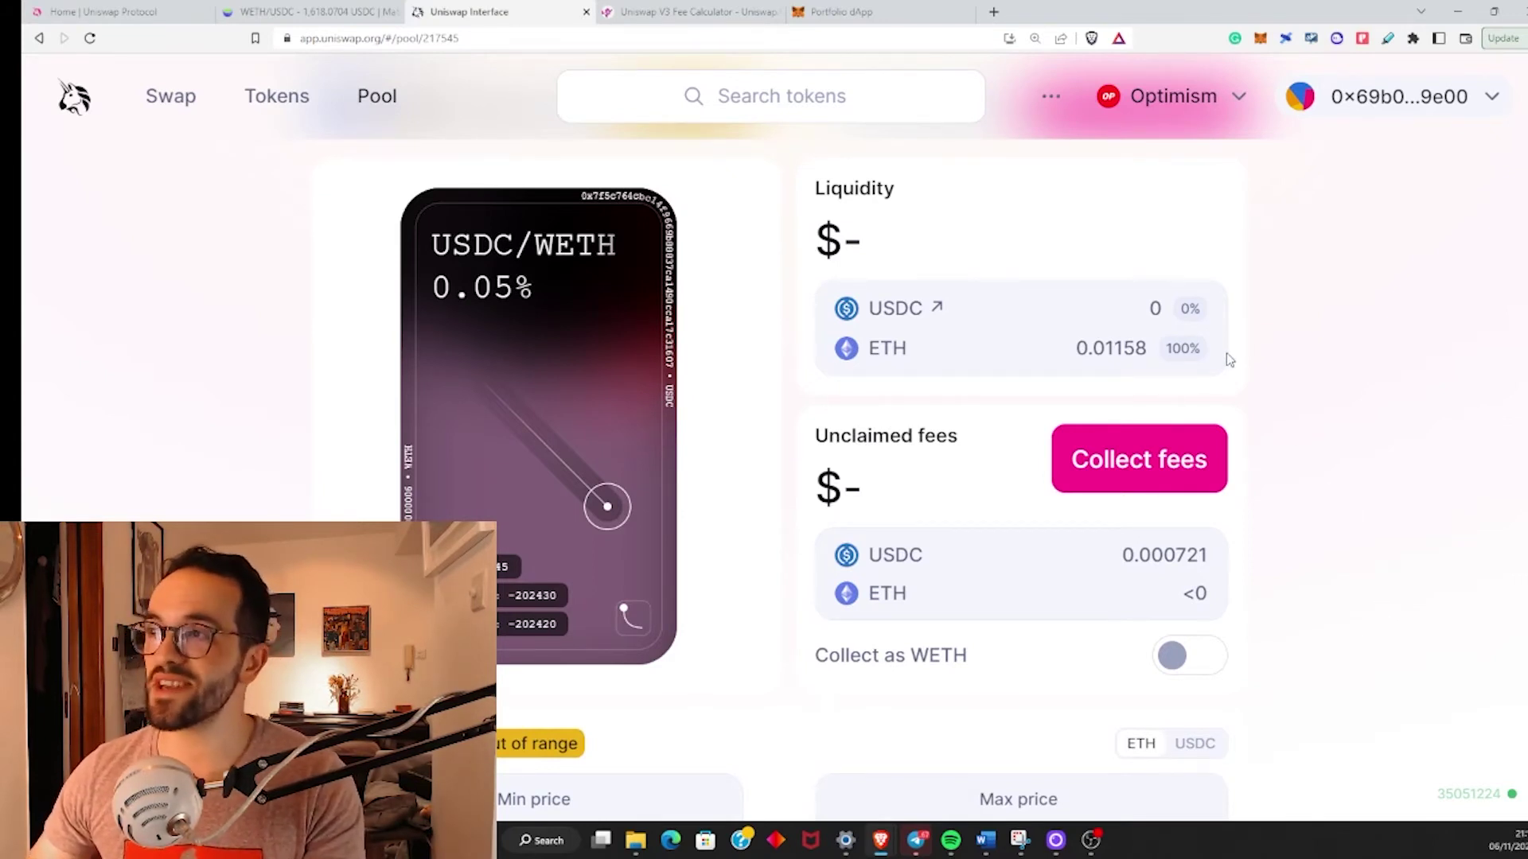
drag(1230, 360, 1054, 356)
click(1266, 378)
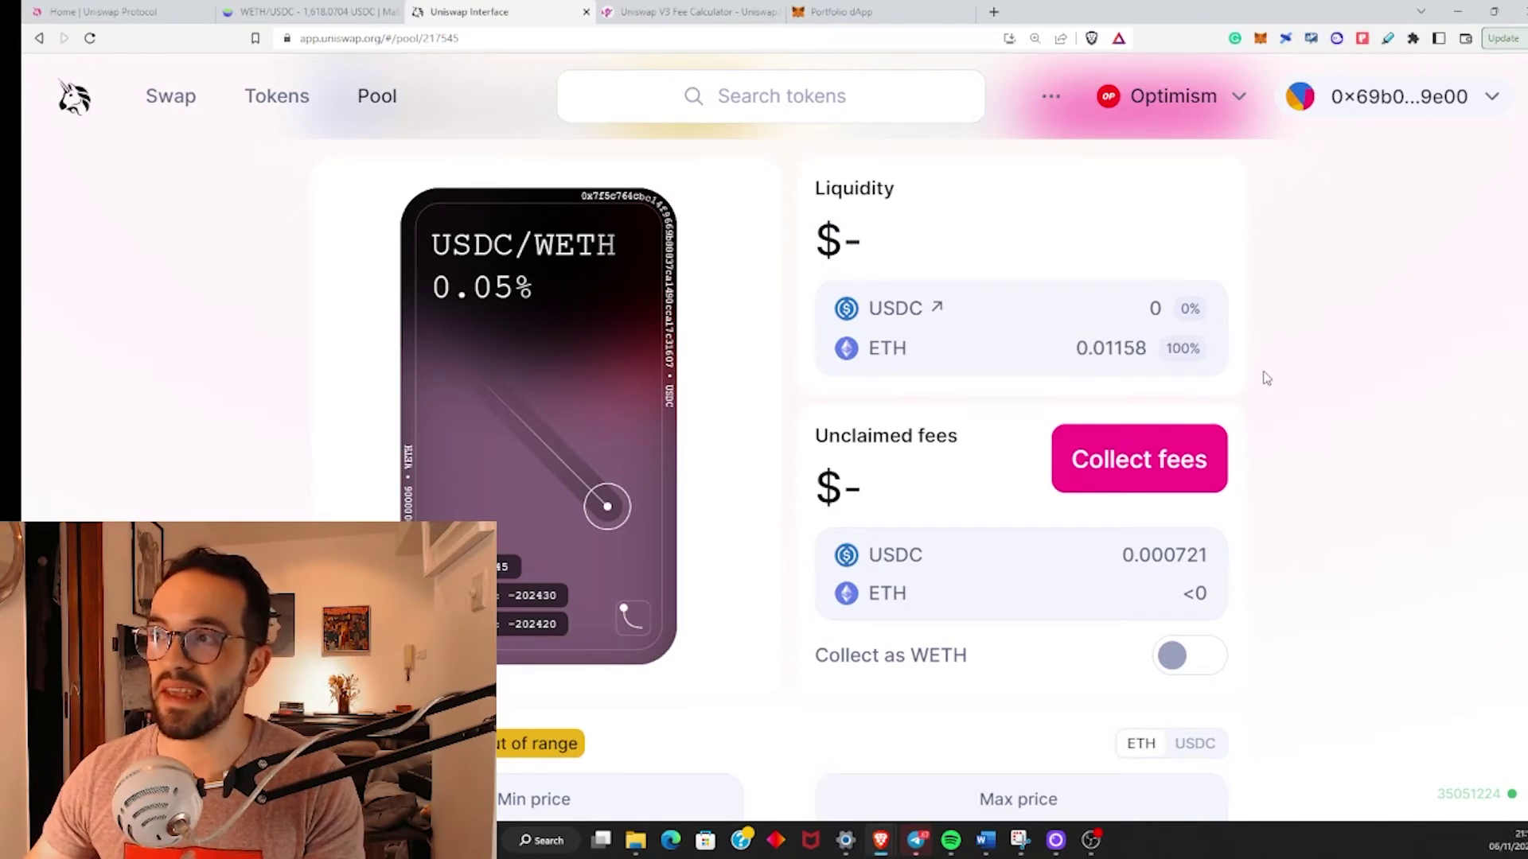
scroll(1401, 575, down, 2)
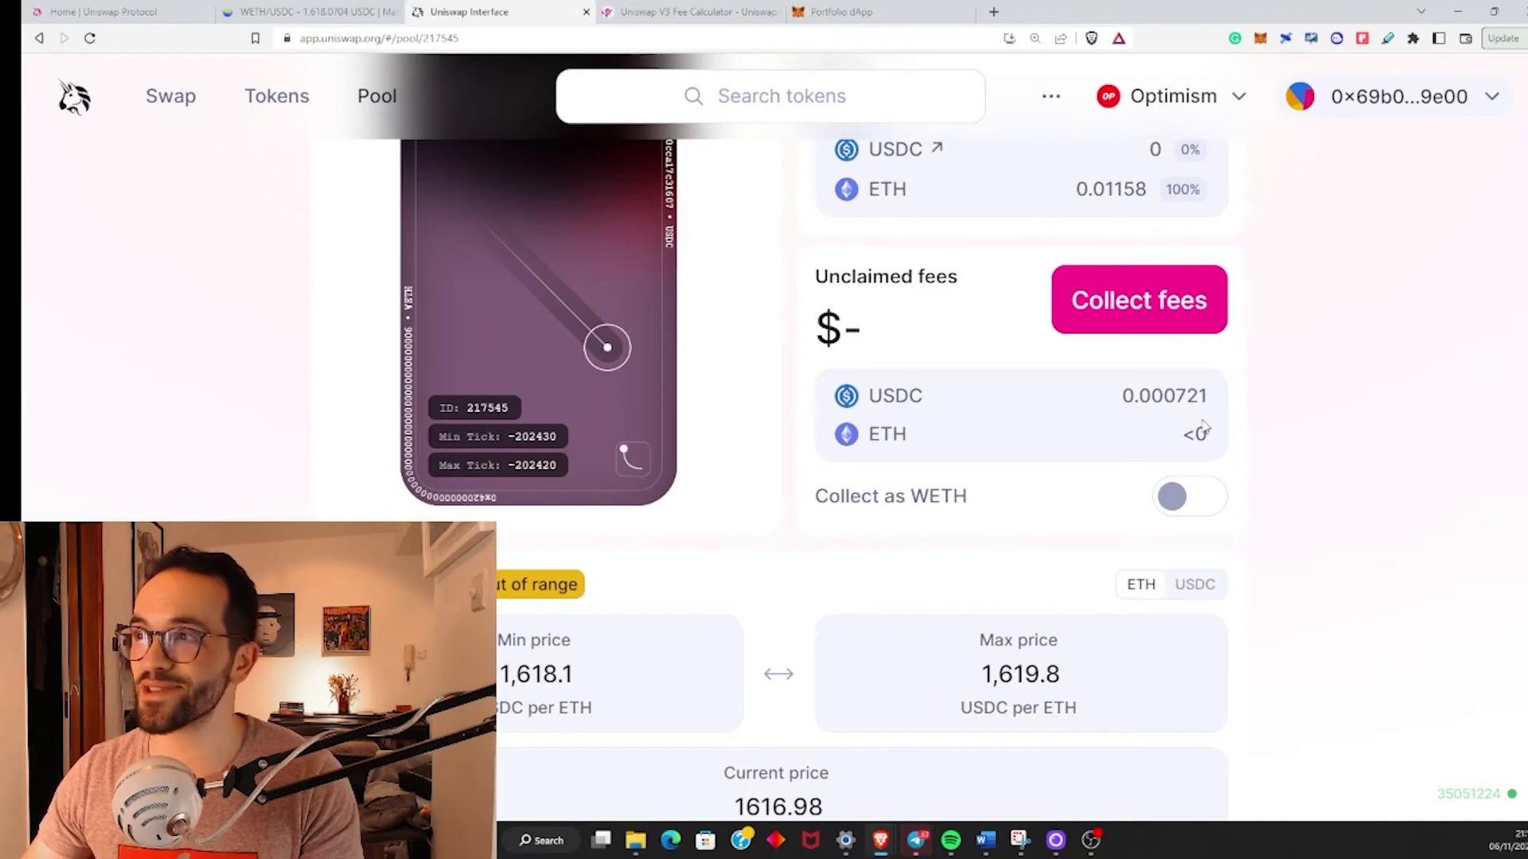
drag(1200, 396, 1103, 404)
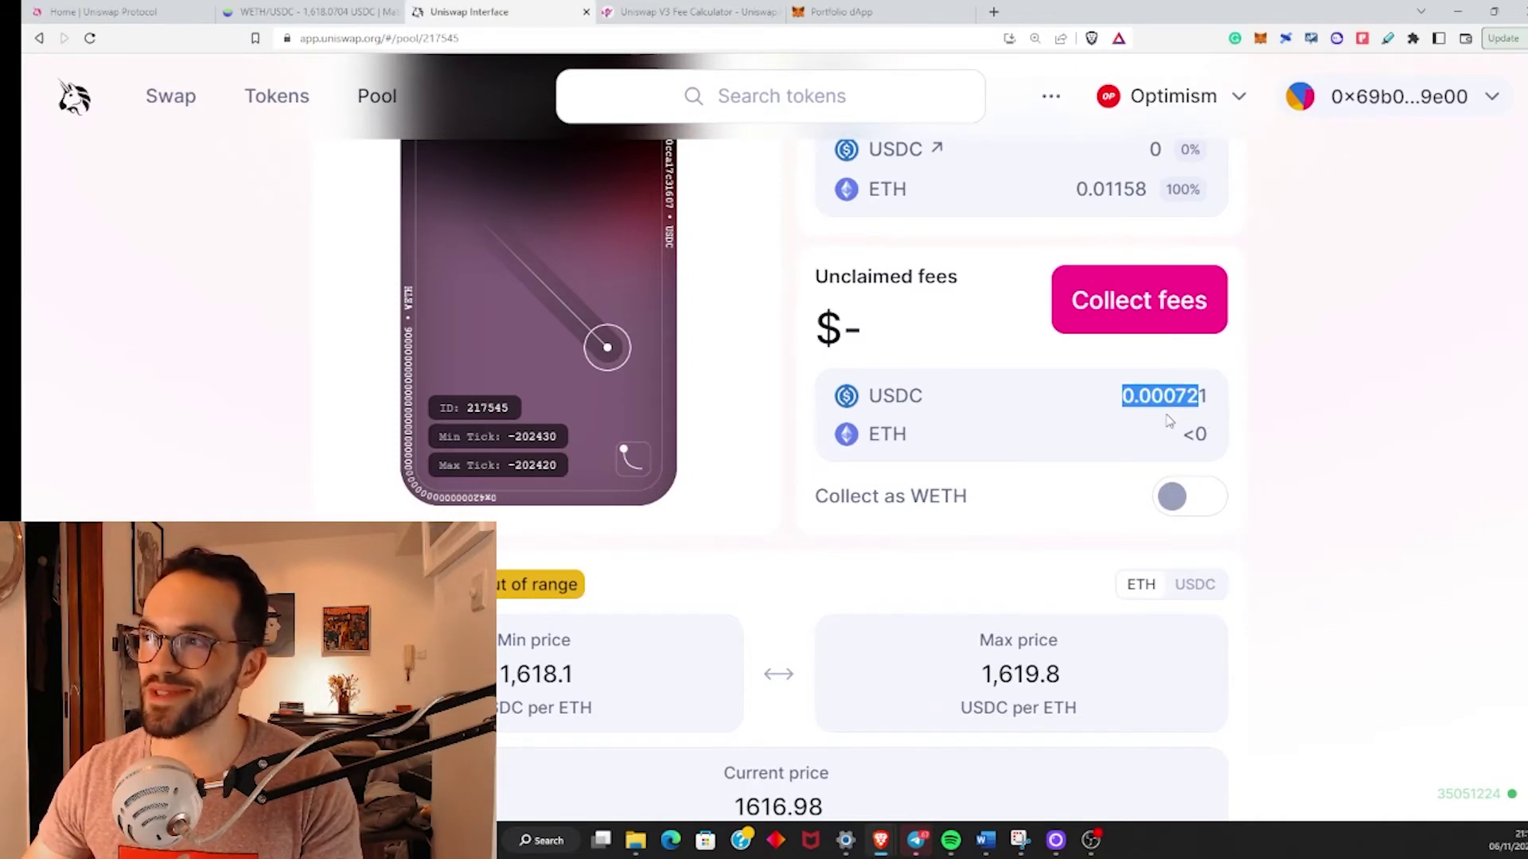
click(1337, 470)
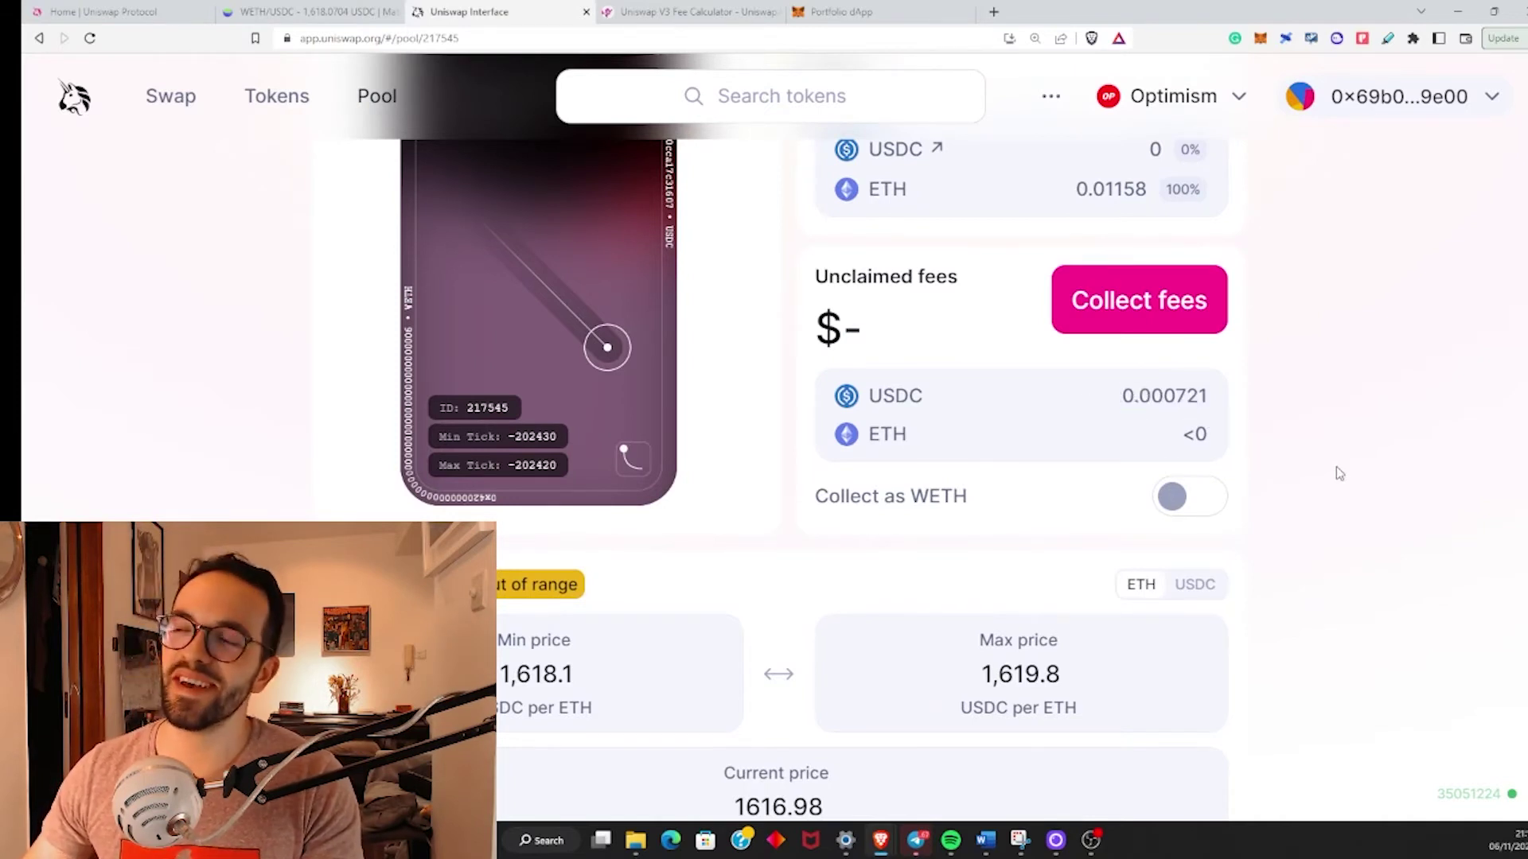
Step: Start removing liquidity from the USDC/ETH position, set the removal amount to 100%, and review the pooled tokens and earned fees
scroll(1382, 525, down, 2)
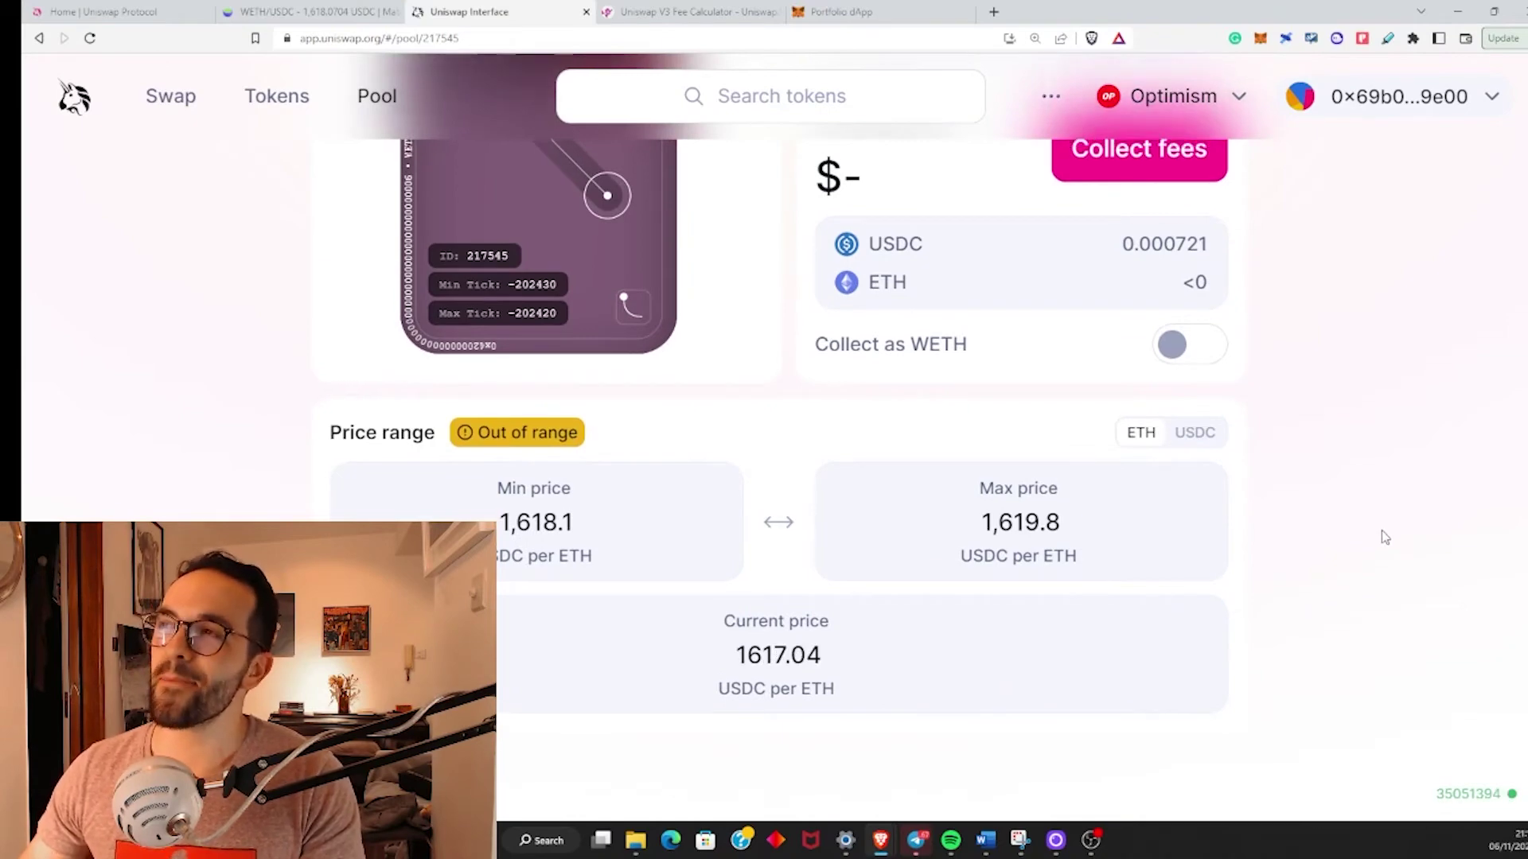
scroll(1384, 538, up, 4)
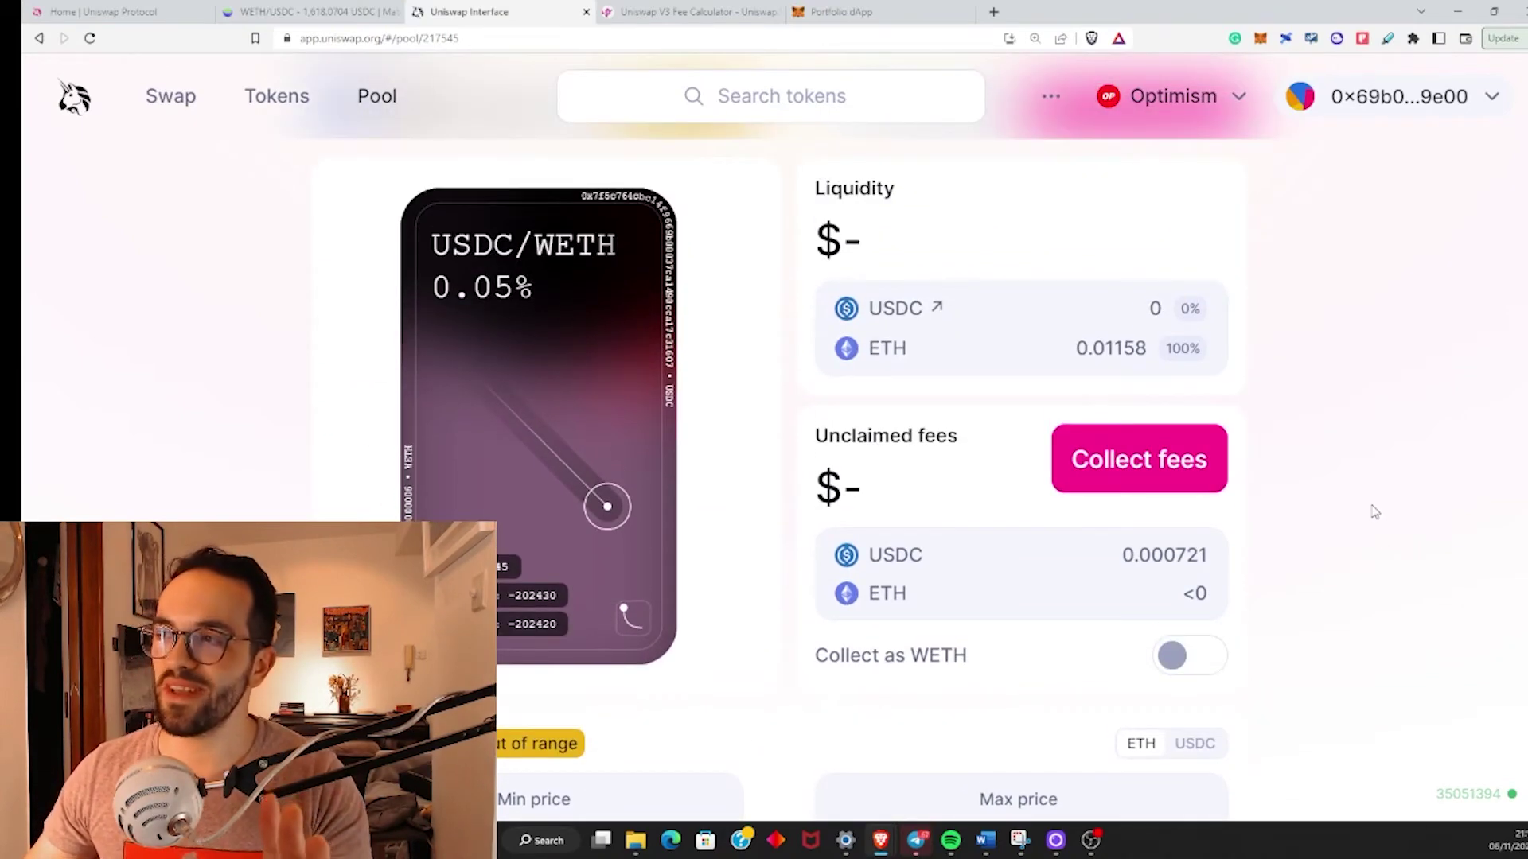
scroll(1361, 512, up, 1)
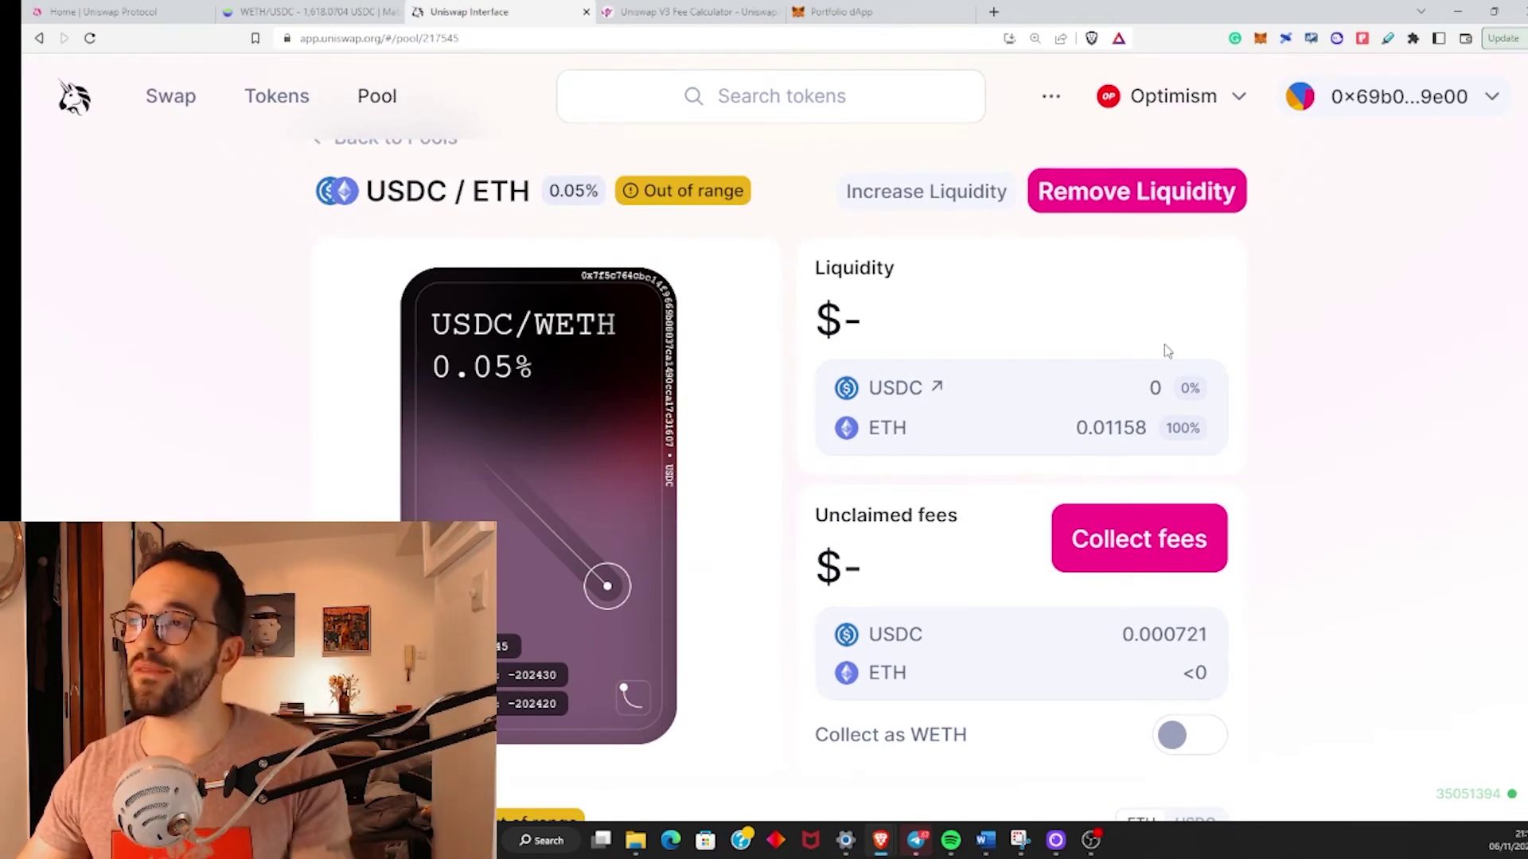
click(1199, 193)
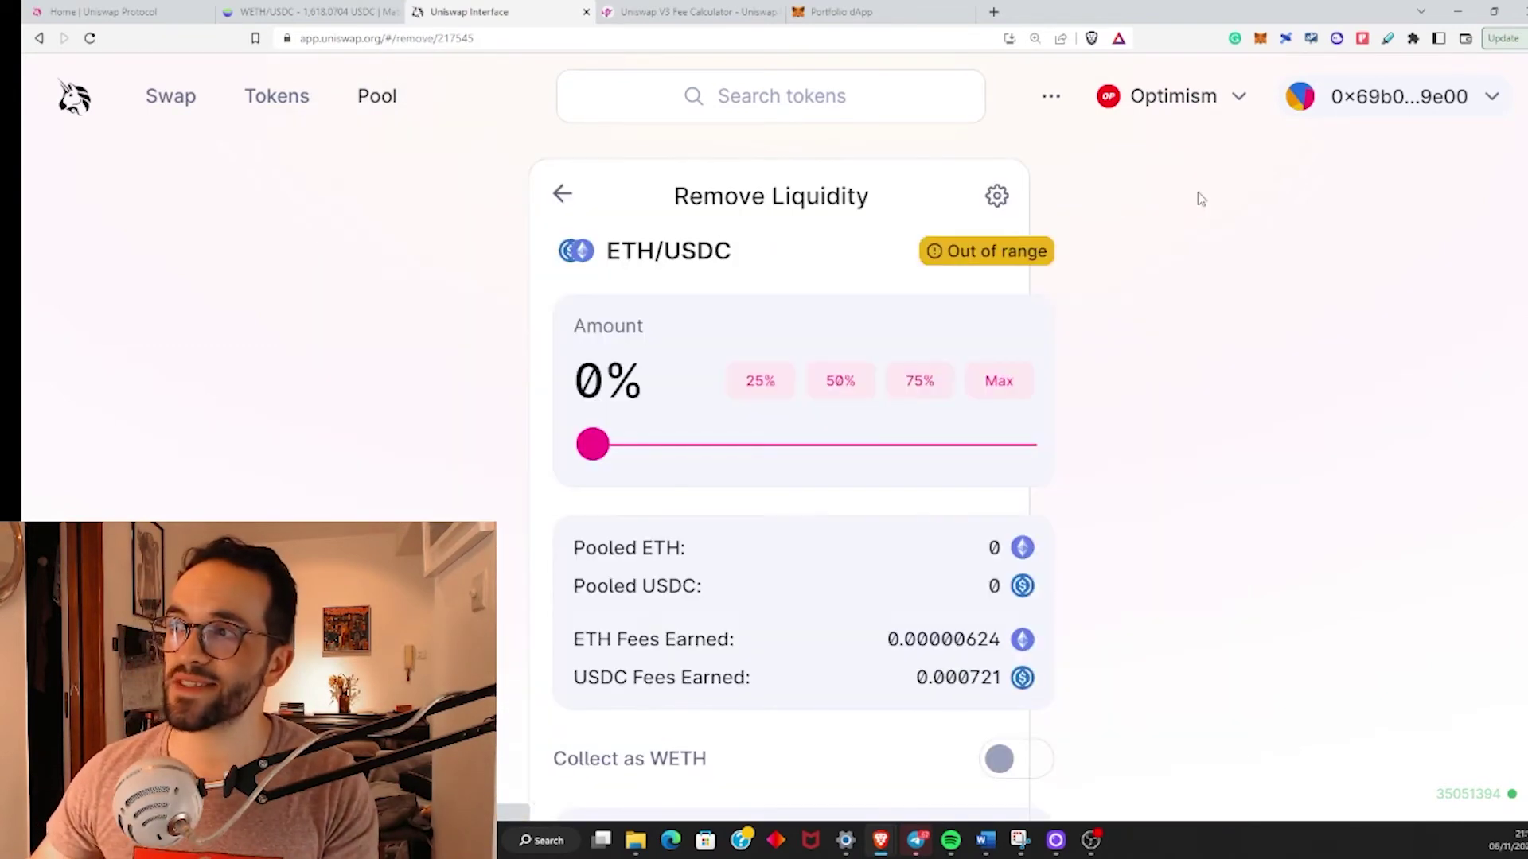
click(1018, 390)
scroll(1112, 672, down, 2)
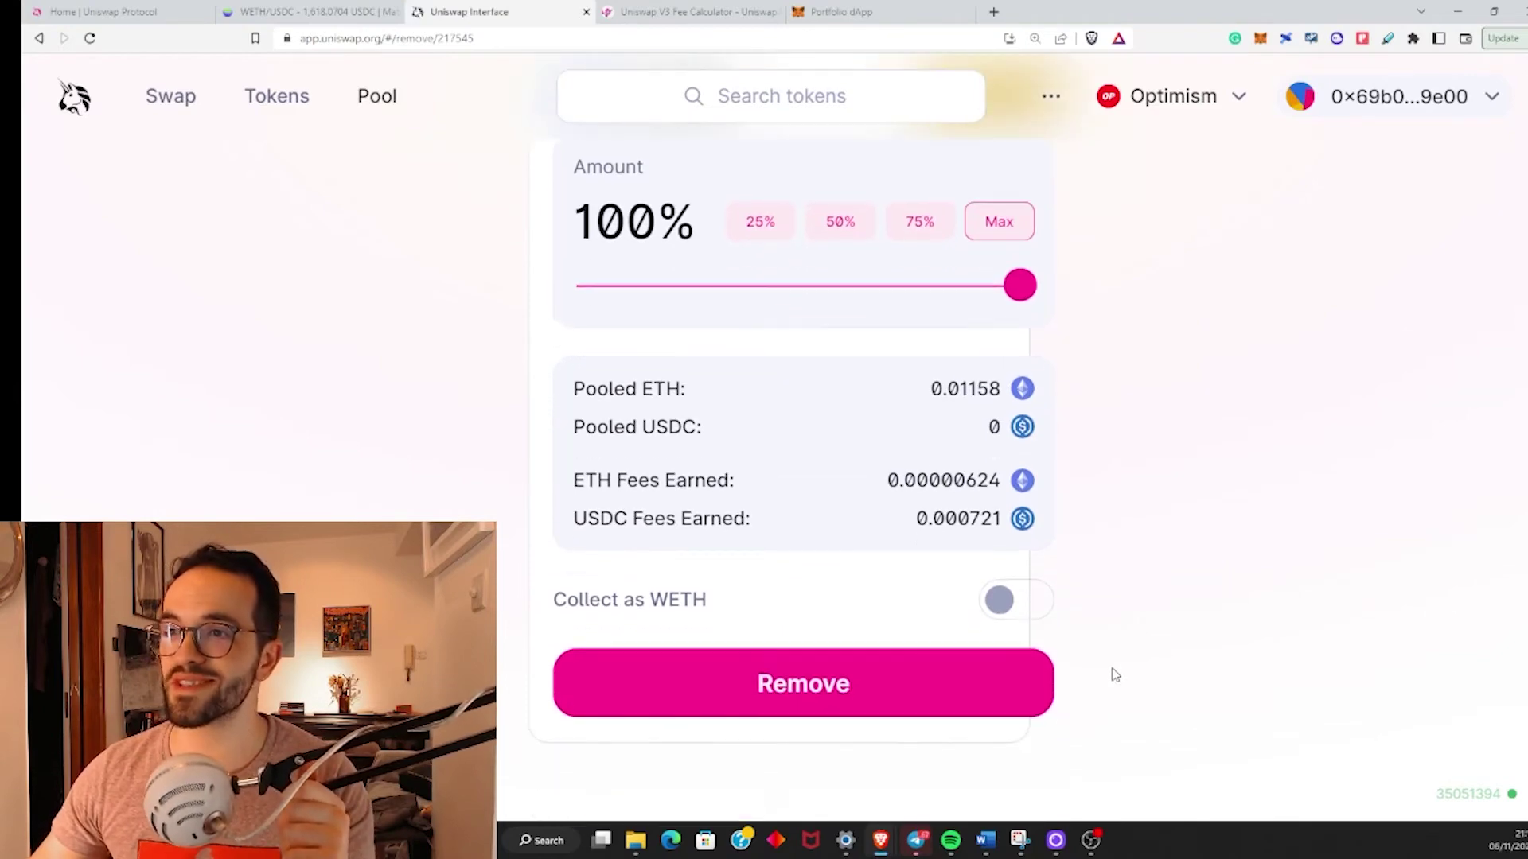
drag(1005, 521, 875, 478)
click(885, 480)
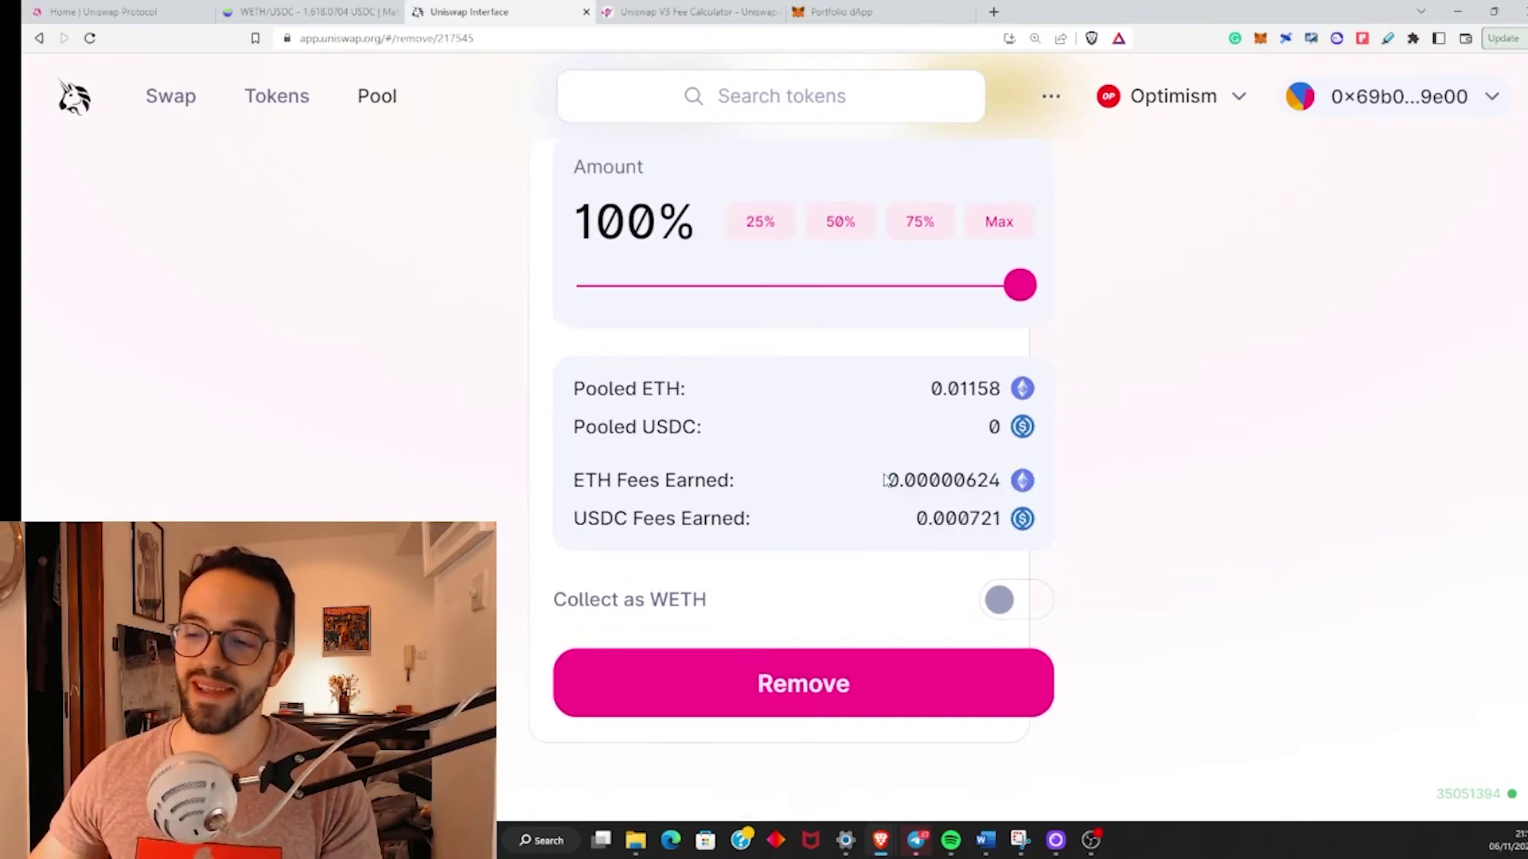
Step: Submit the full liquidity removal and approve the transaction in the MetaMask wallet
click(848, 696)
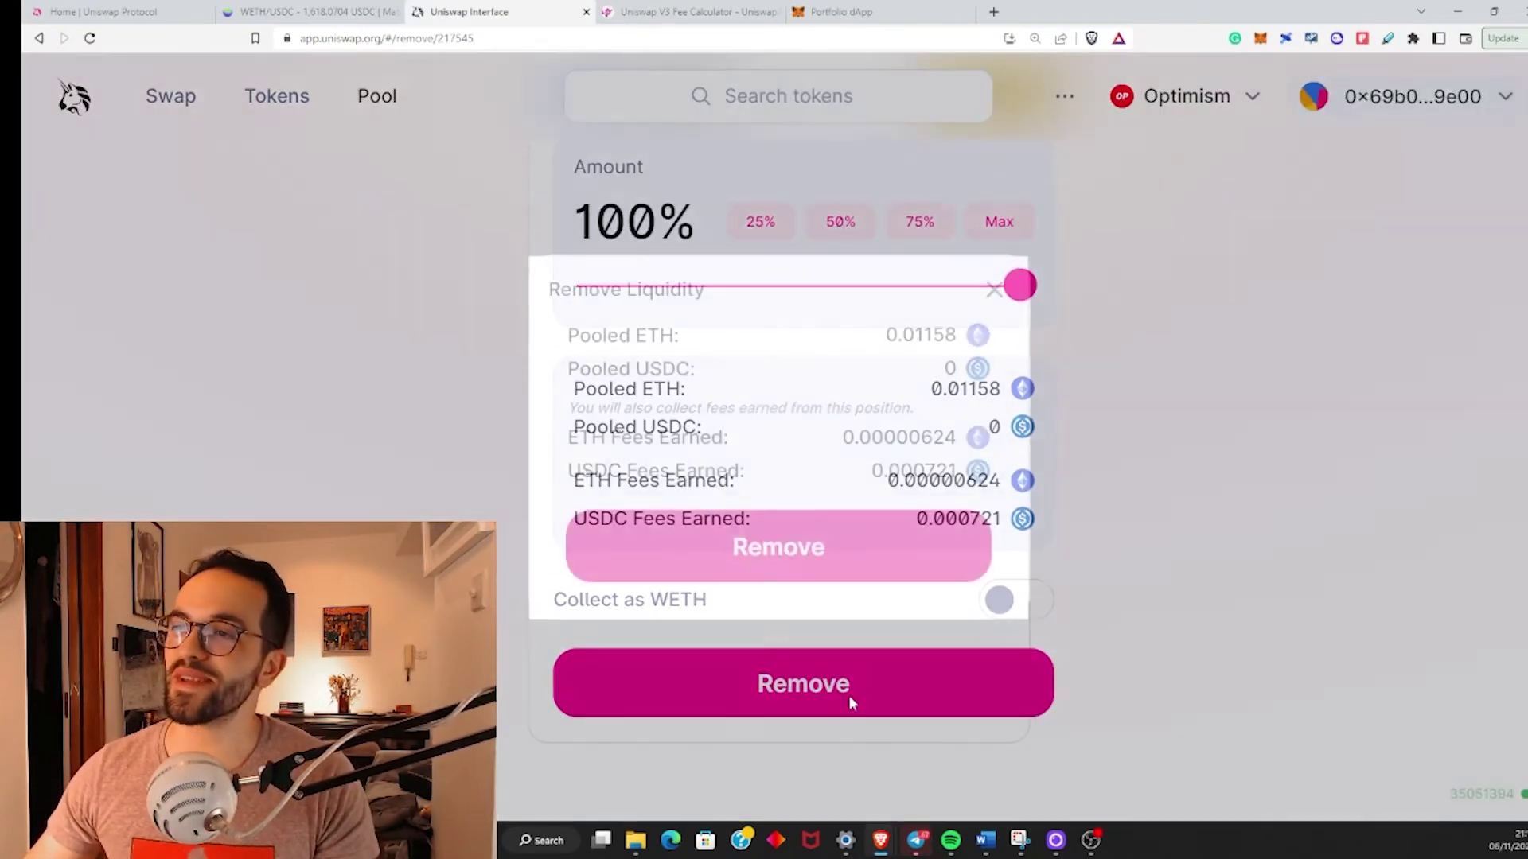
click(771, 557)
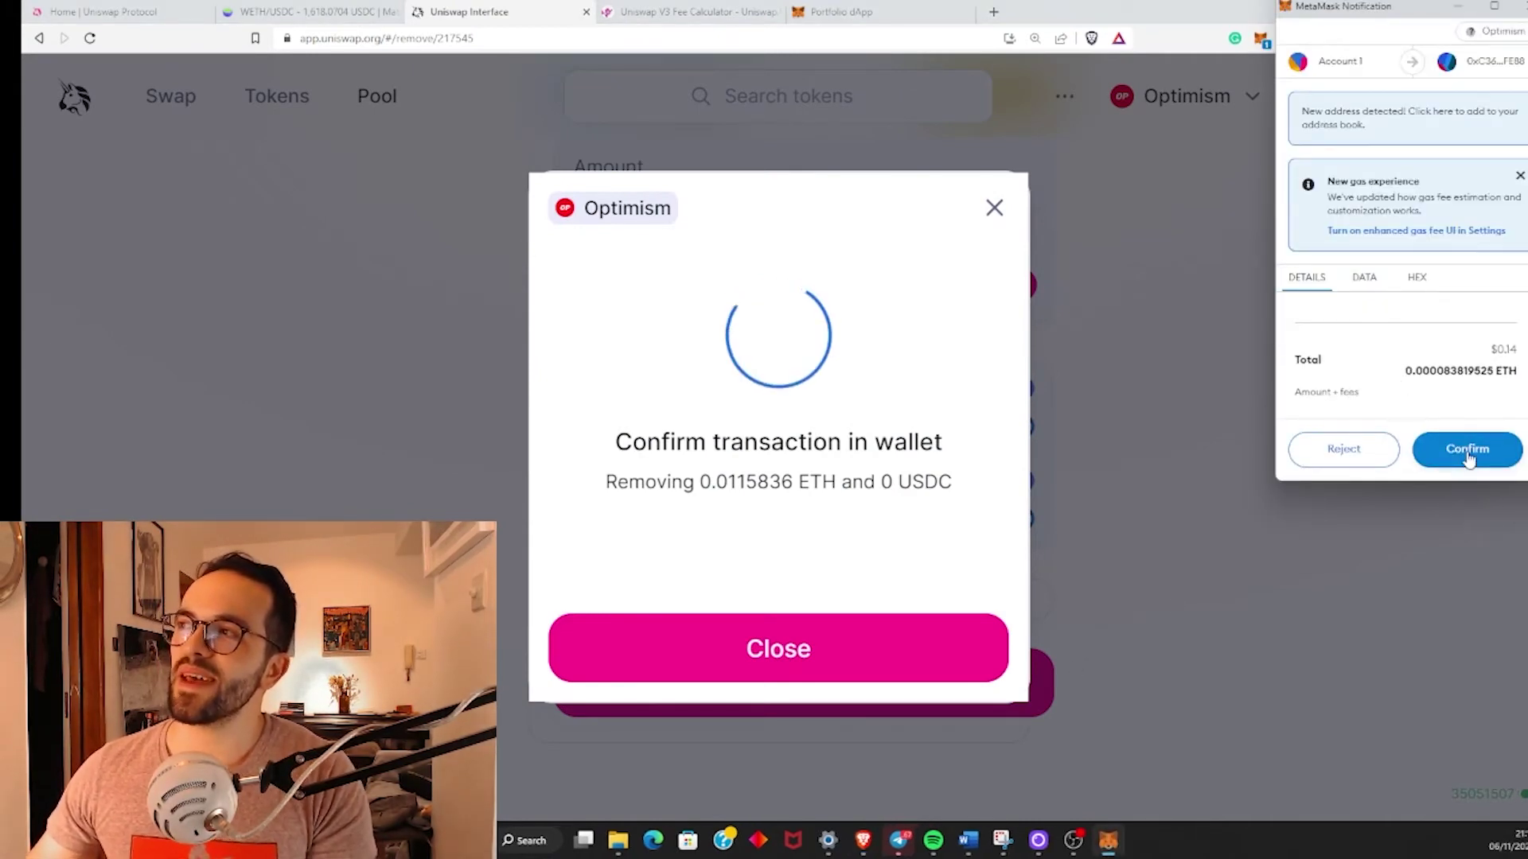
click(1468, 451)
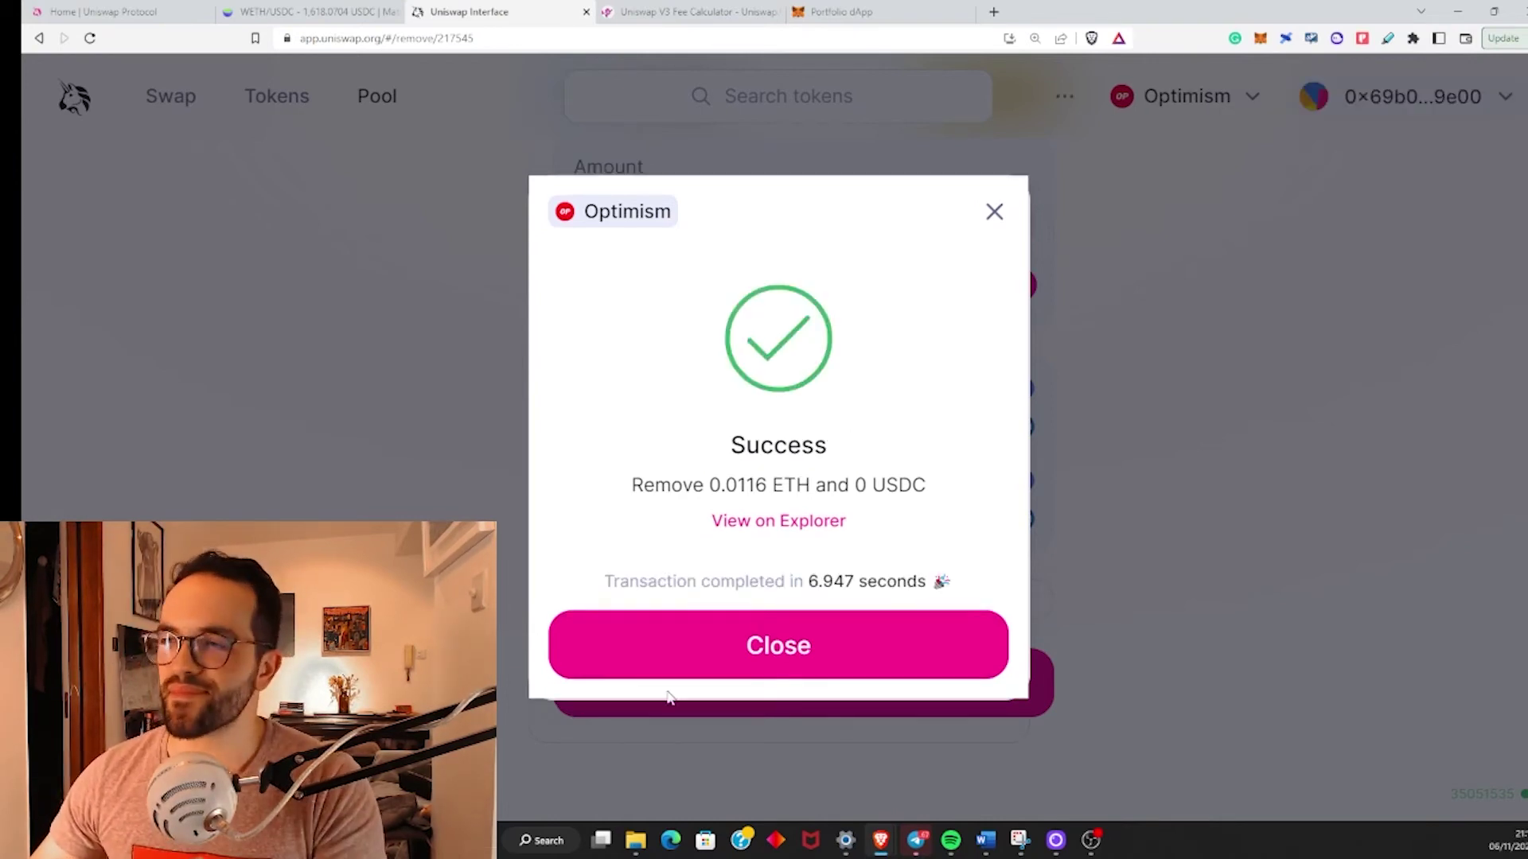
Step: Switch to the Uniswap V3 Fee Calculator and examine the estimated fees, deposit split and liquidity chart for USDC/ETH
key(ctrl+Tab)
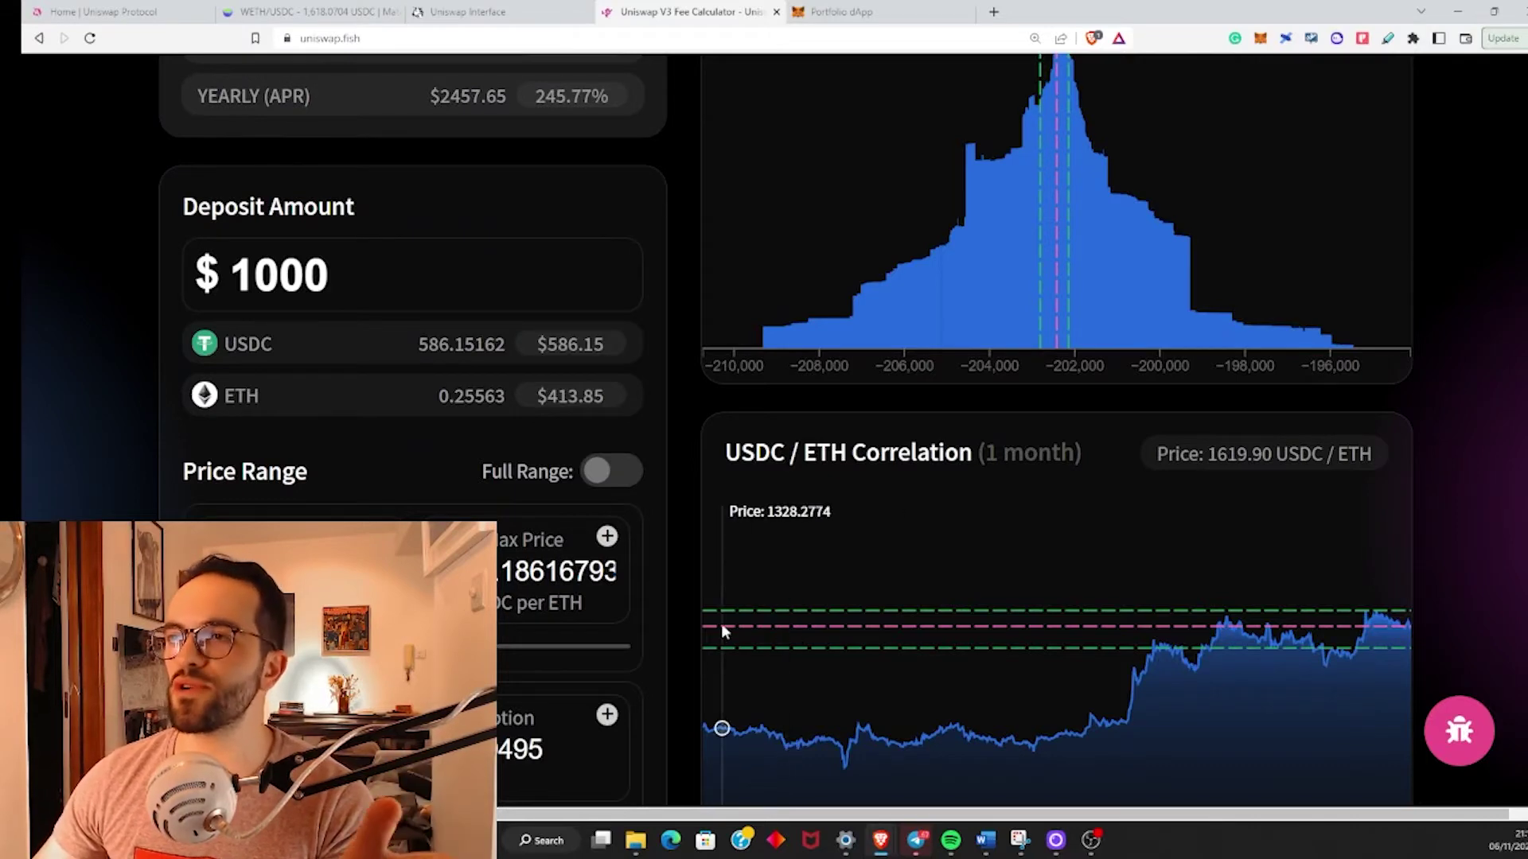
scroll(689, 645, up, 1)
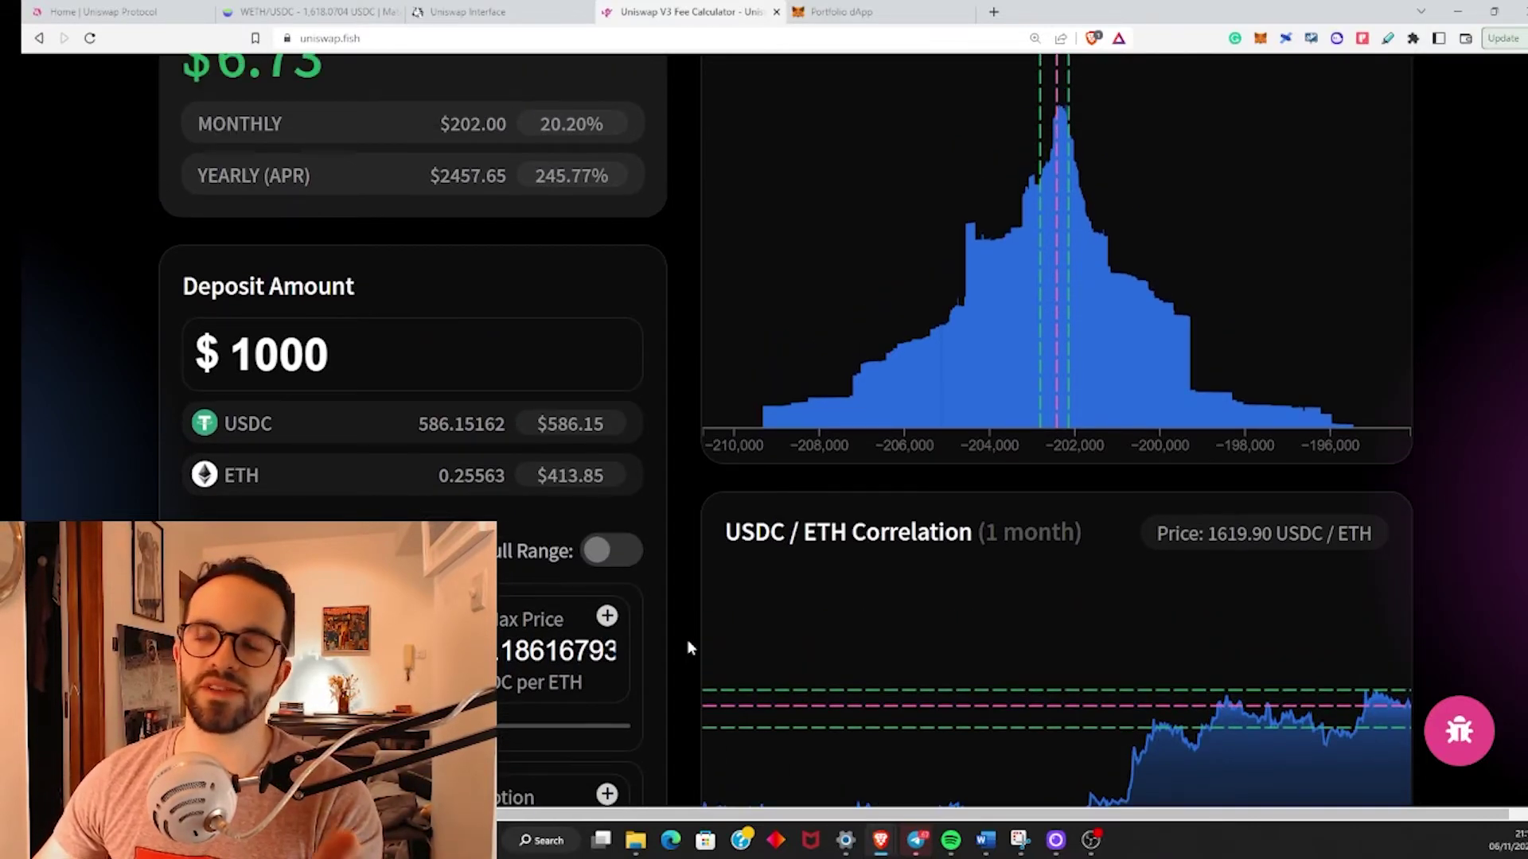
scroll(689, 648, up, 1)
scroll(690, 648, up, 1)
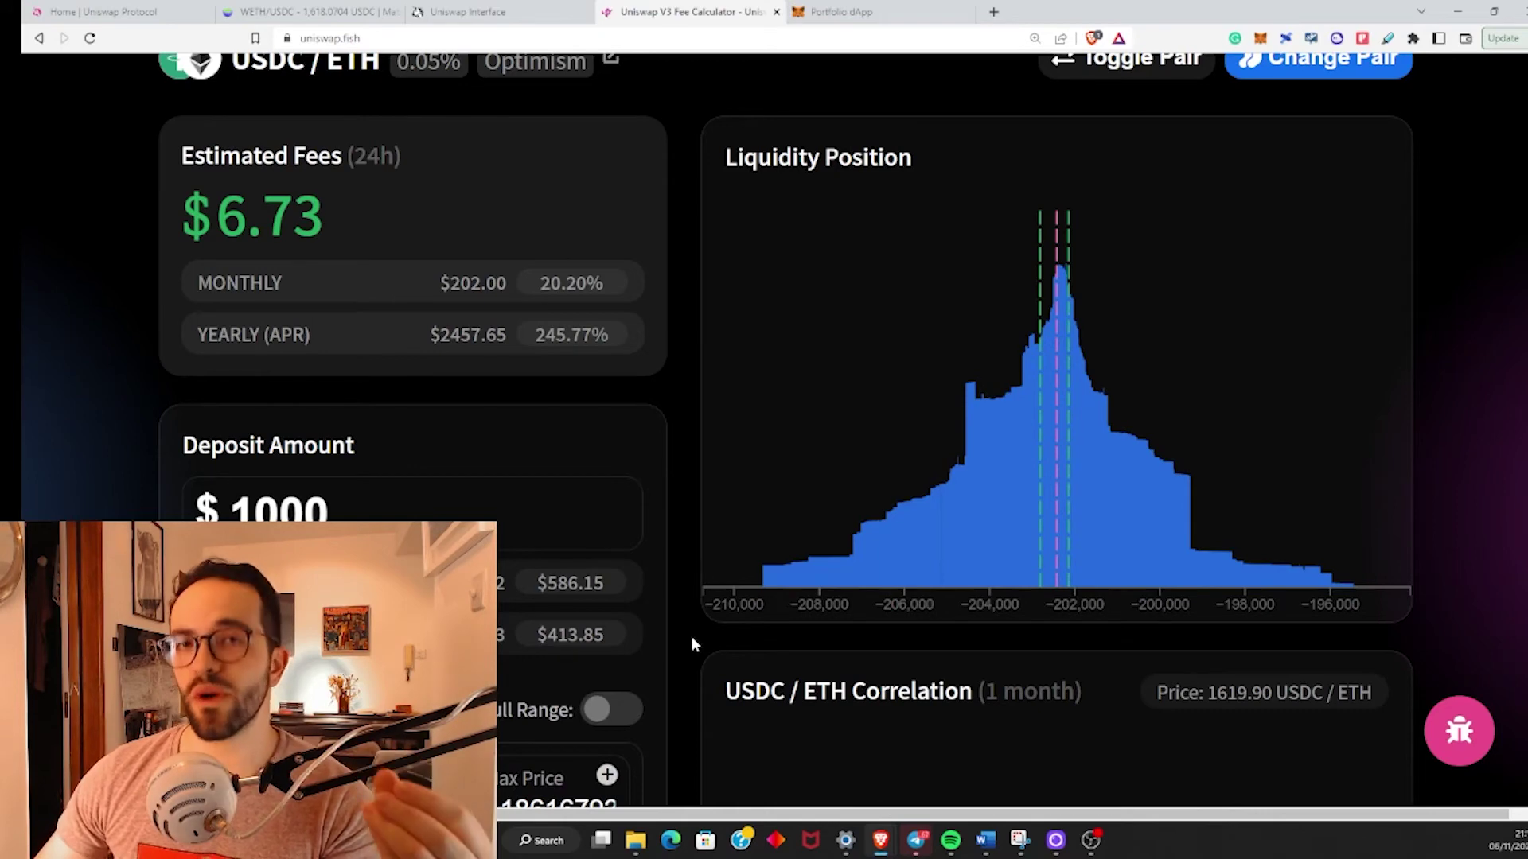
scroll(691, 639, down, 1)
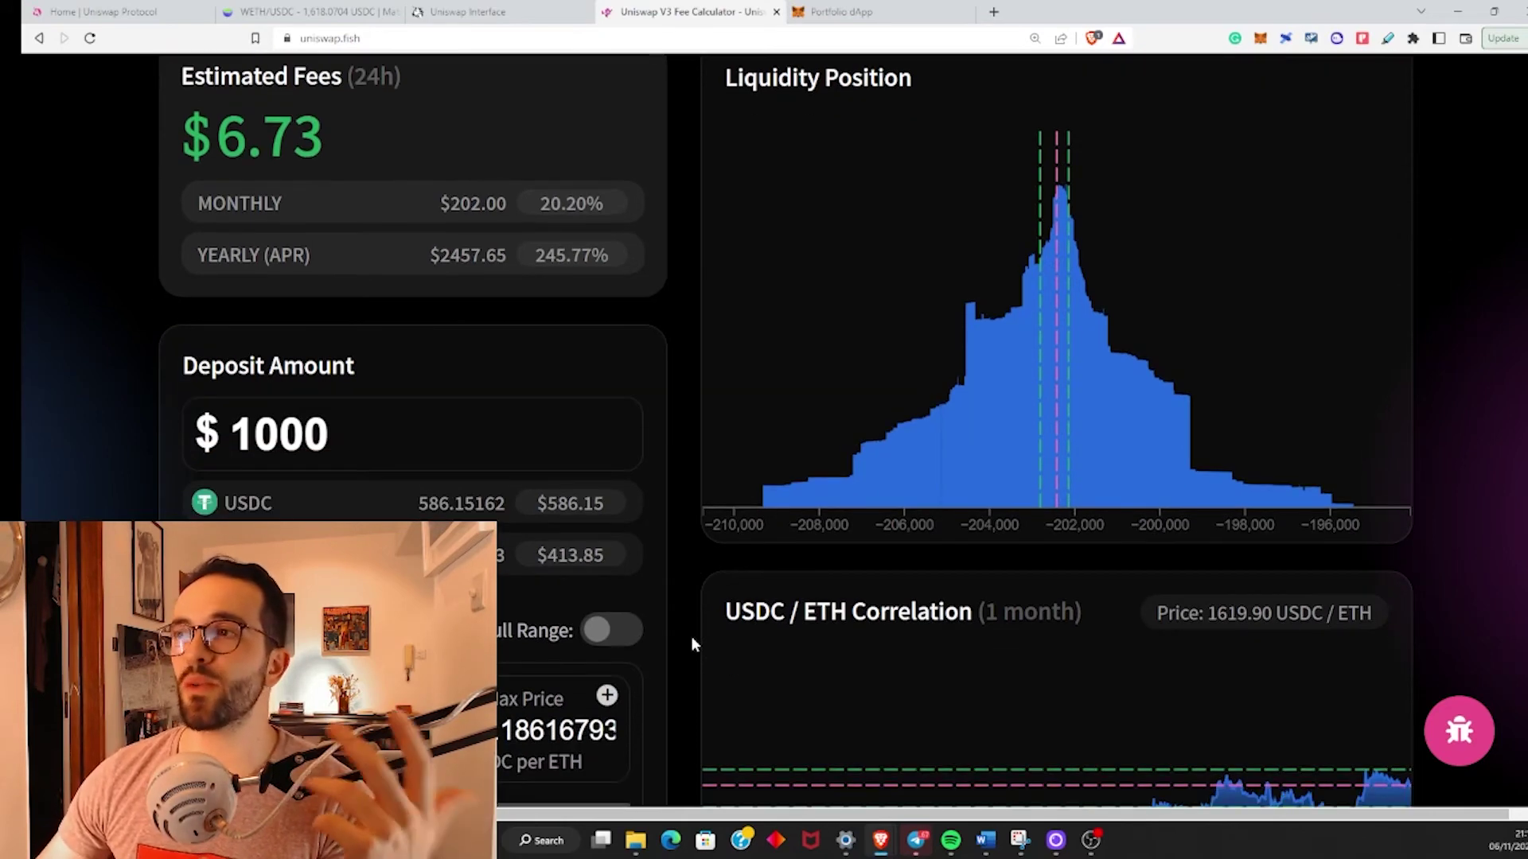
scroll(691, 636, down, 1)
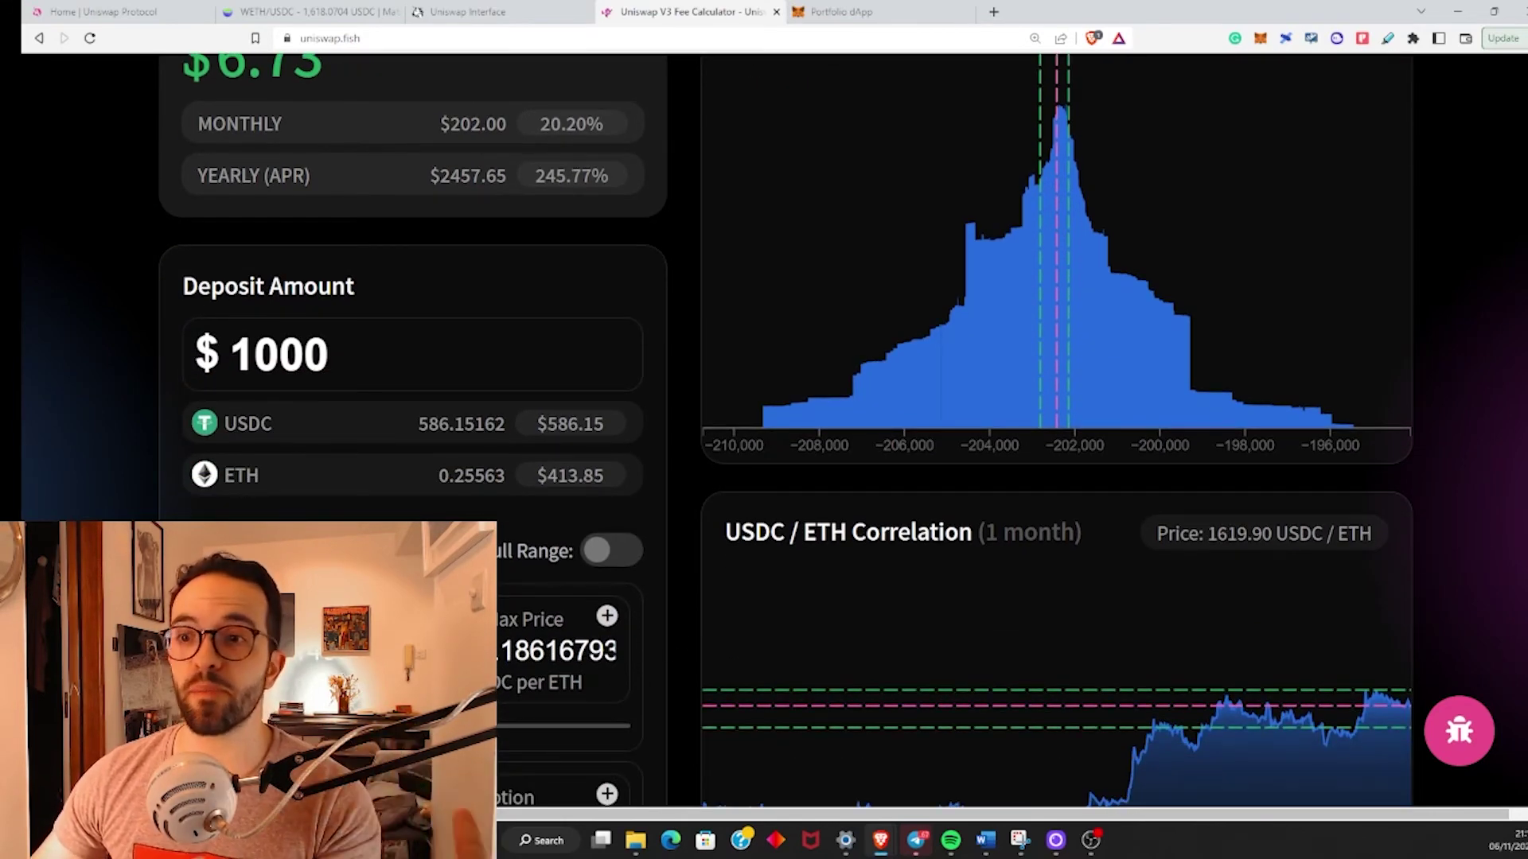
Step: Lower the price range's minimum to 1300 USDC per ETH
click(382, 684)
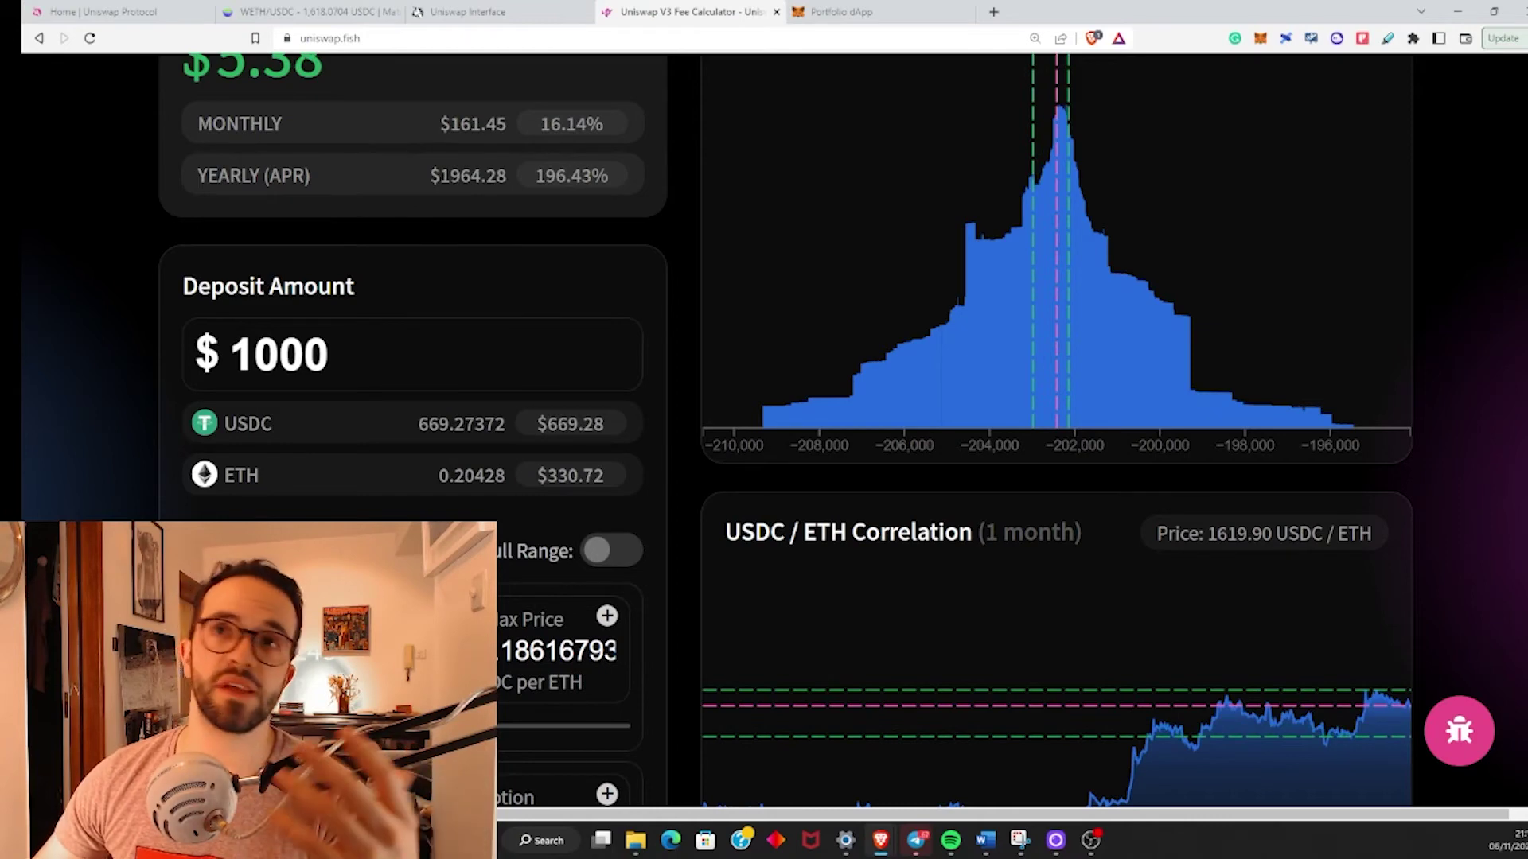
scroll(654, 724, up, 2)
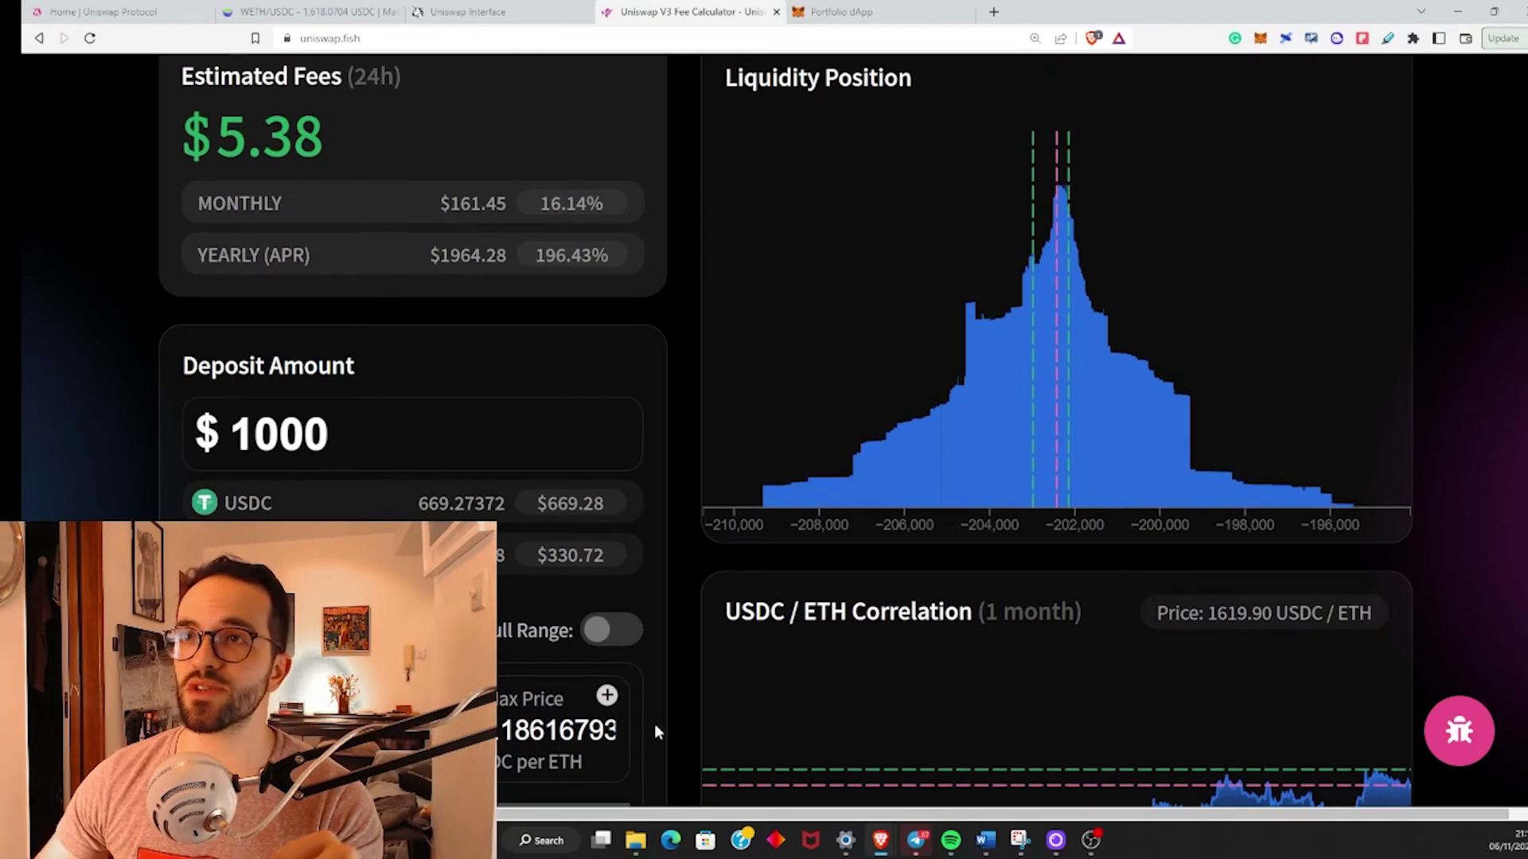
scroll(654, 723, down, 2)
scroll(655, 726, down, 2)
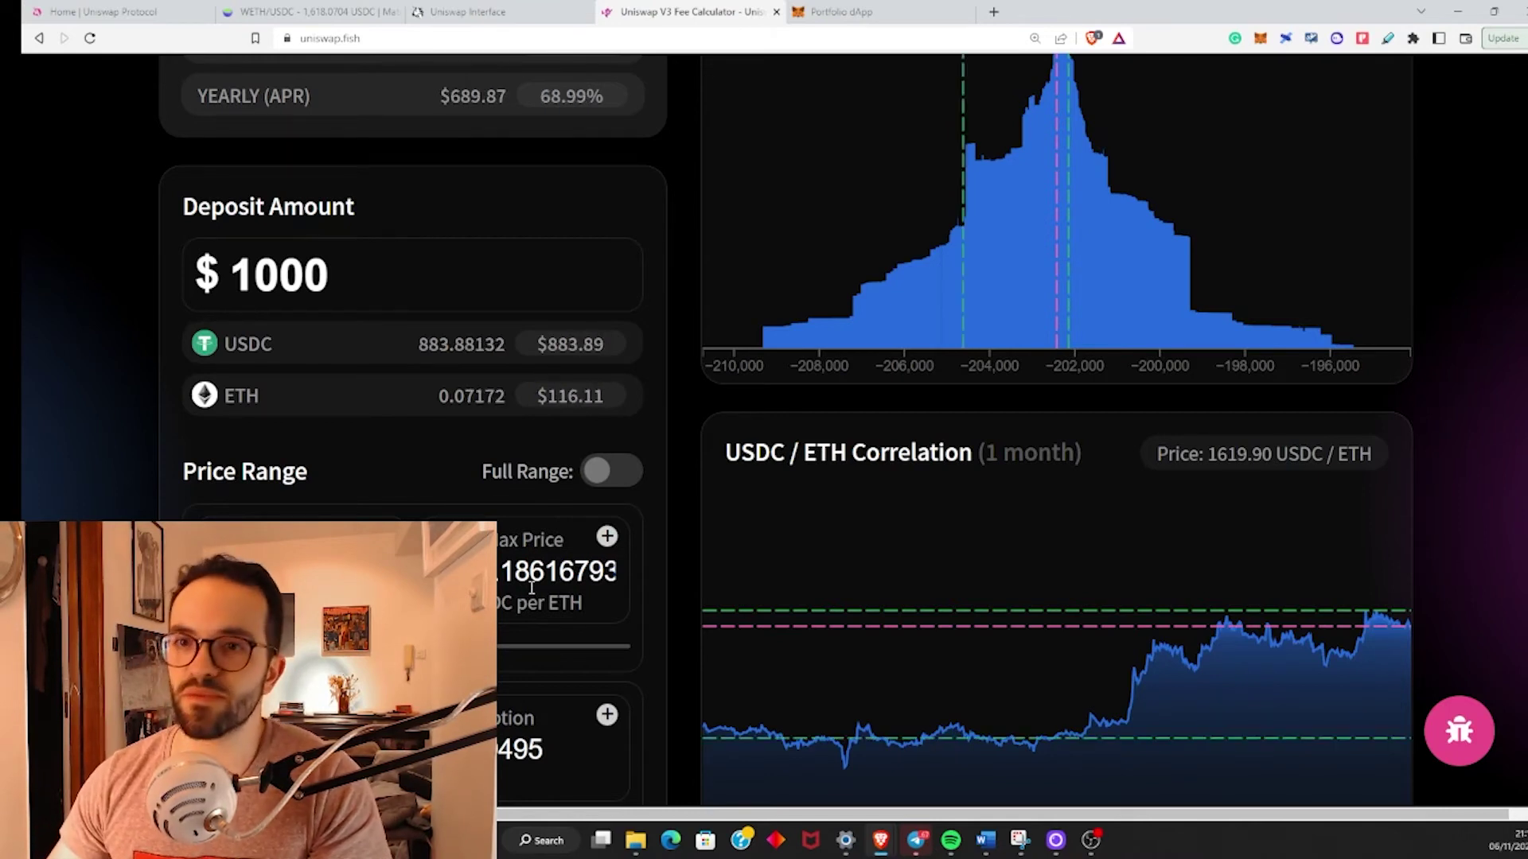
Step: Set the maximum price to 1500 USDC per ETH and check the estimated fees, token split and range on the charts
key(ctrl+a)
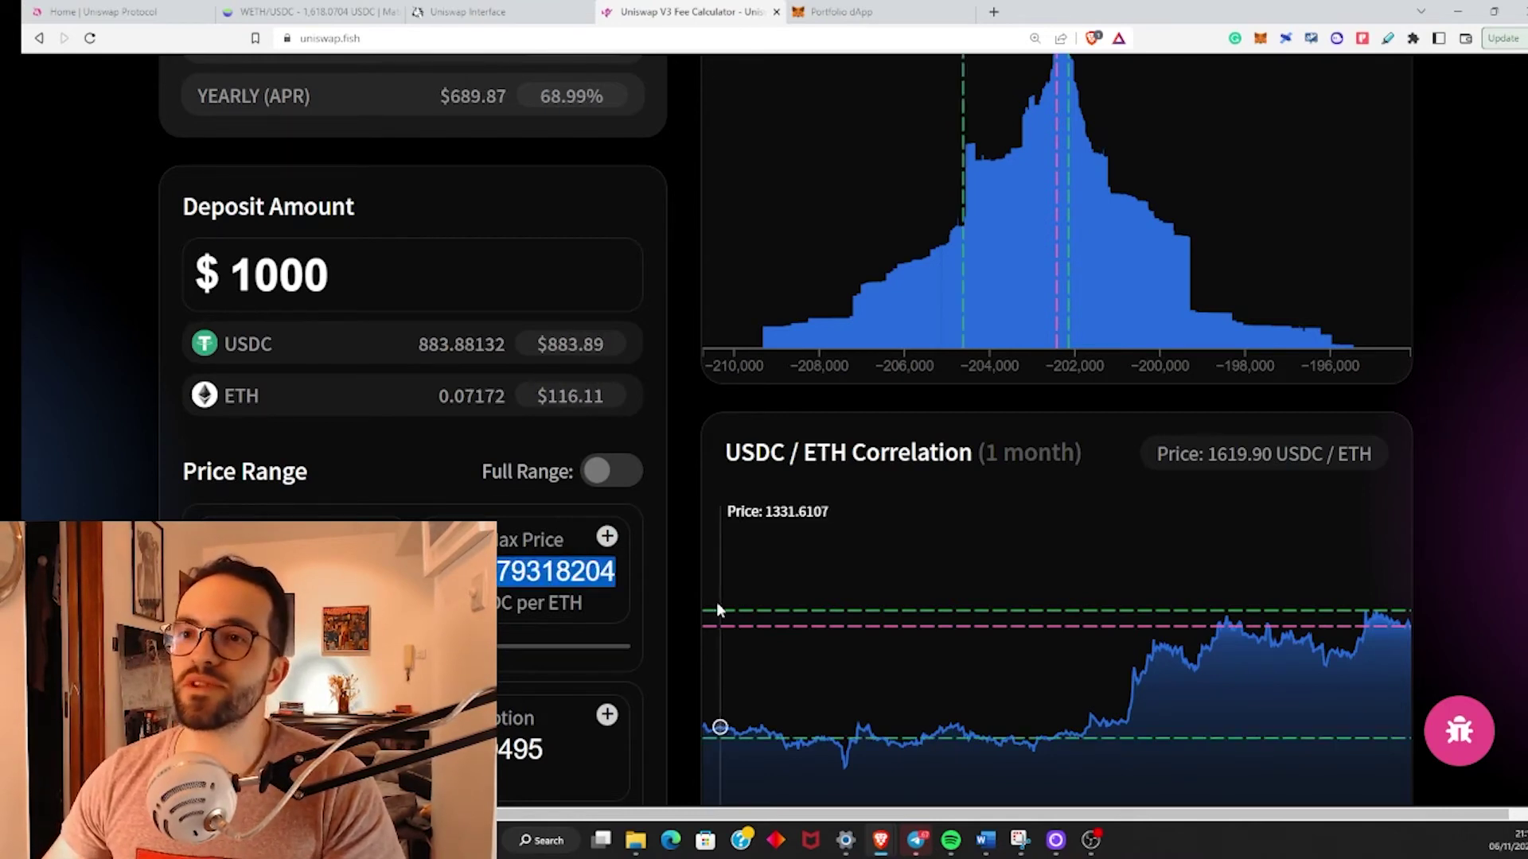
text(1500)
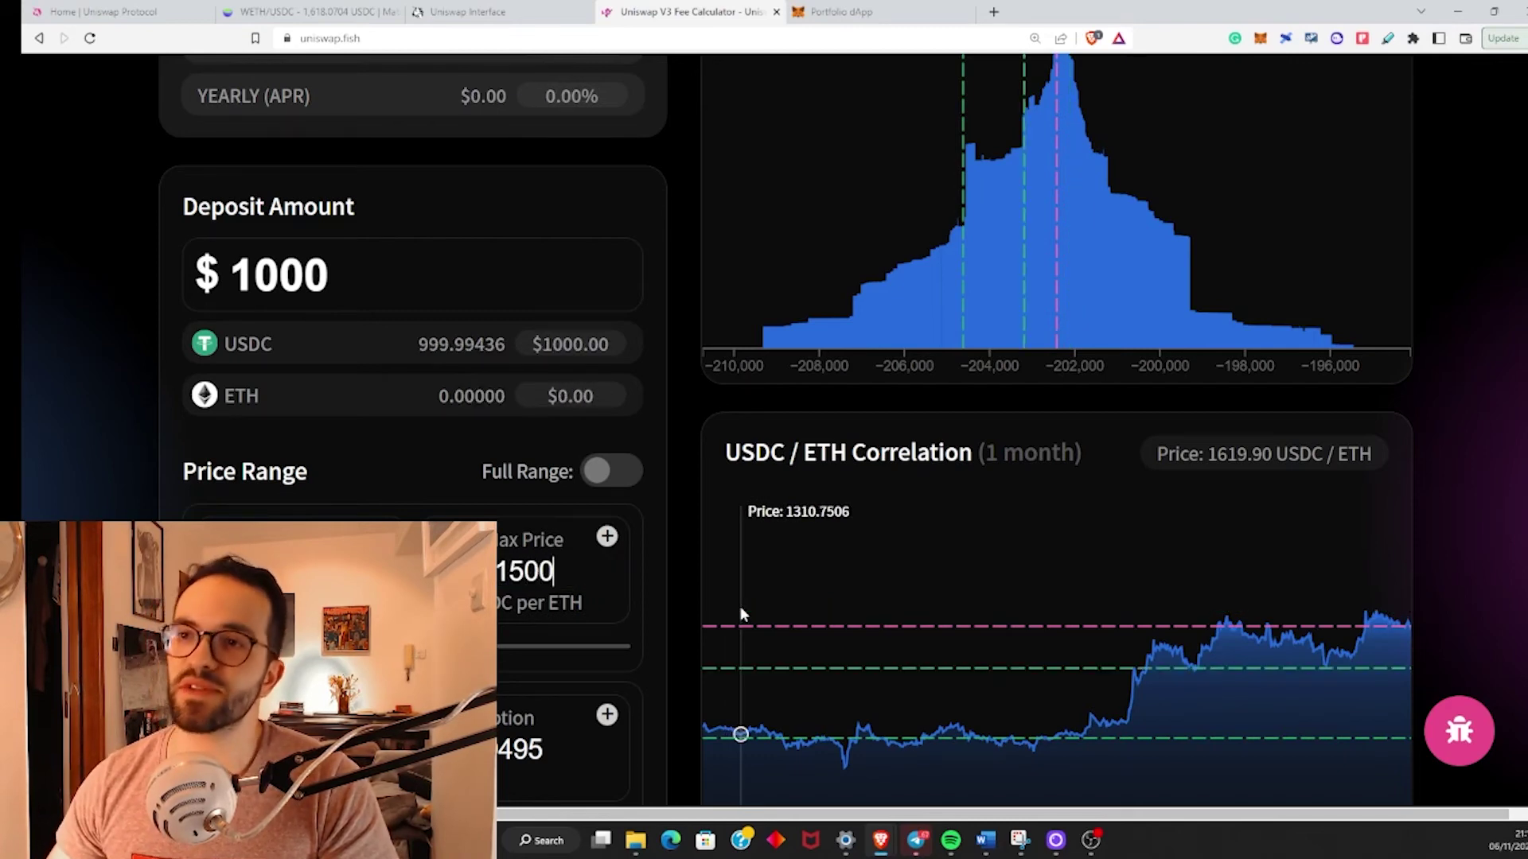
scroll(720, 622, up, 3)
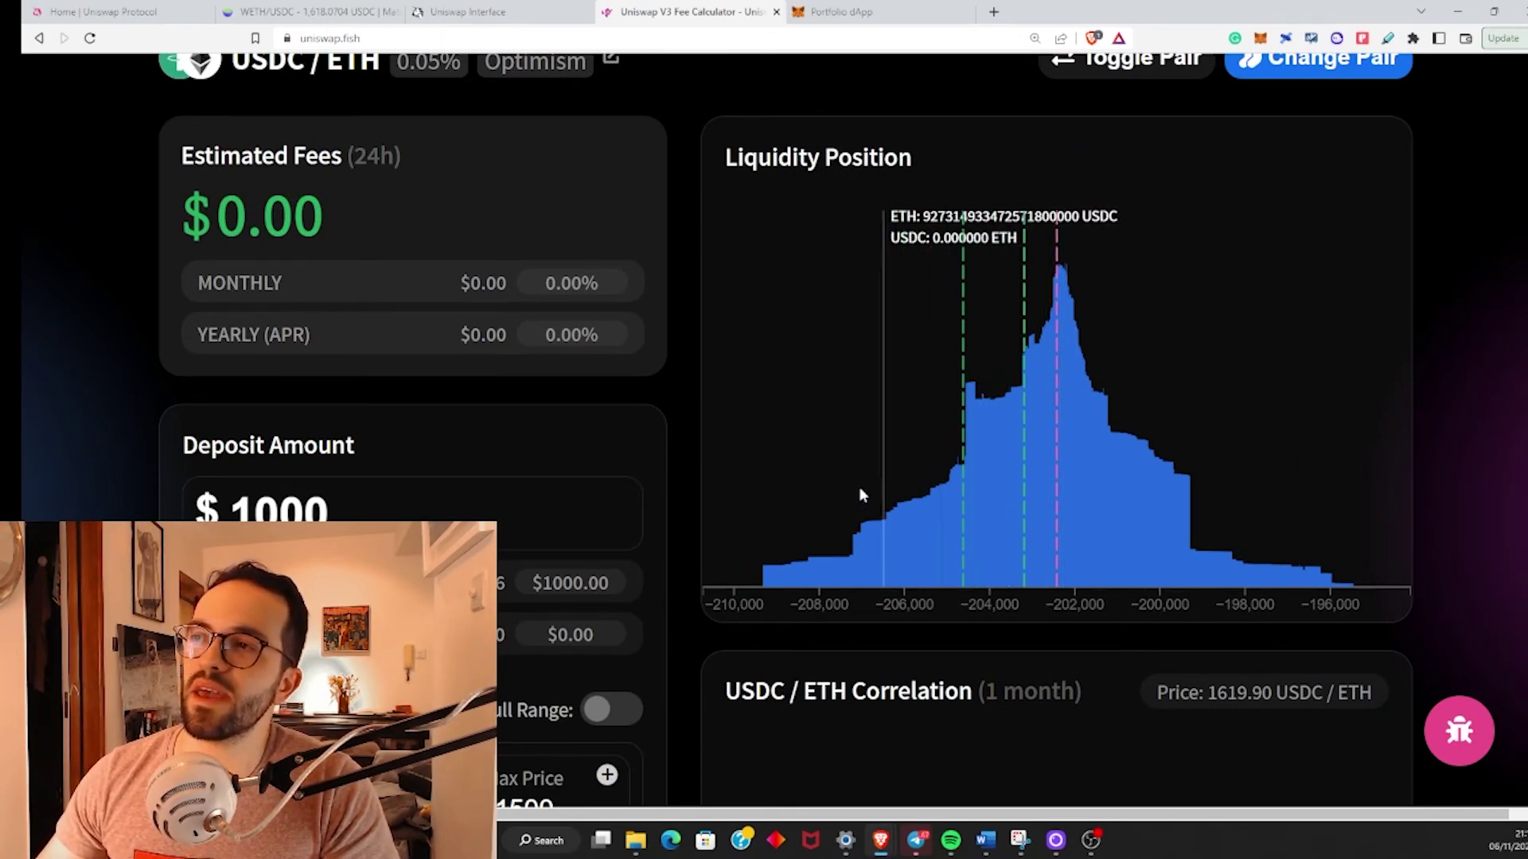
scroll(673, 585, down, 5)
scroll(704, 675, up, 2)
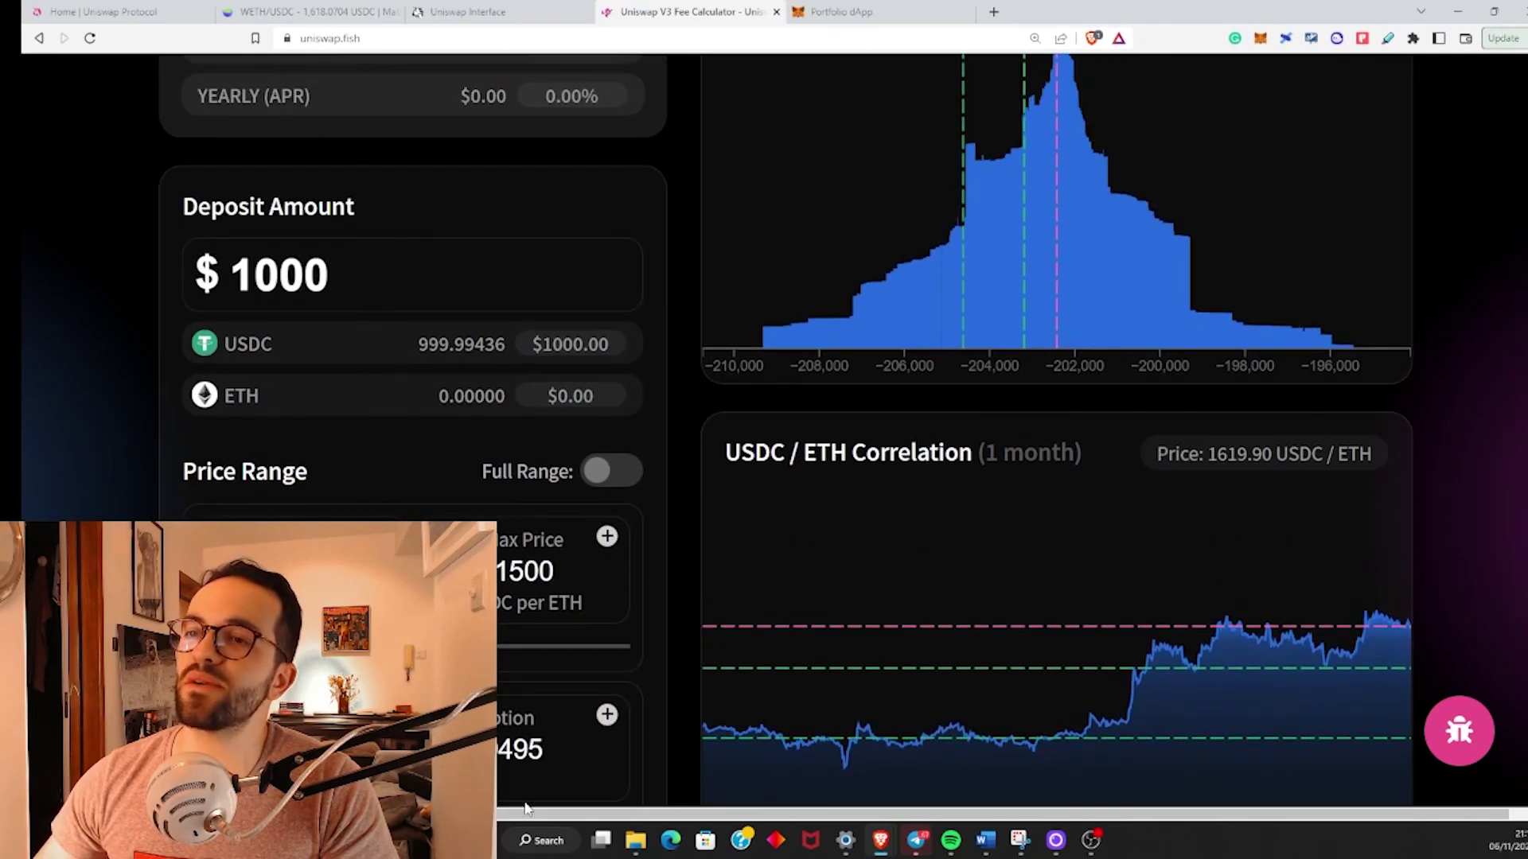
Step: Lower the most active price assumption to just above the range's minimum and review the estimated fees
scroll(703, 675, down, 1)
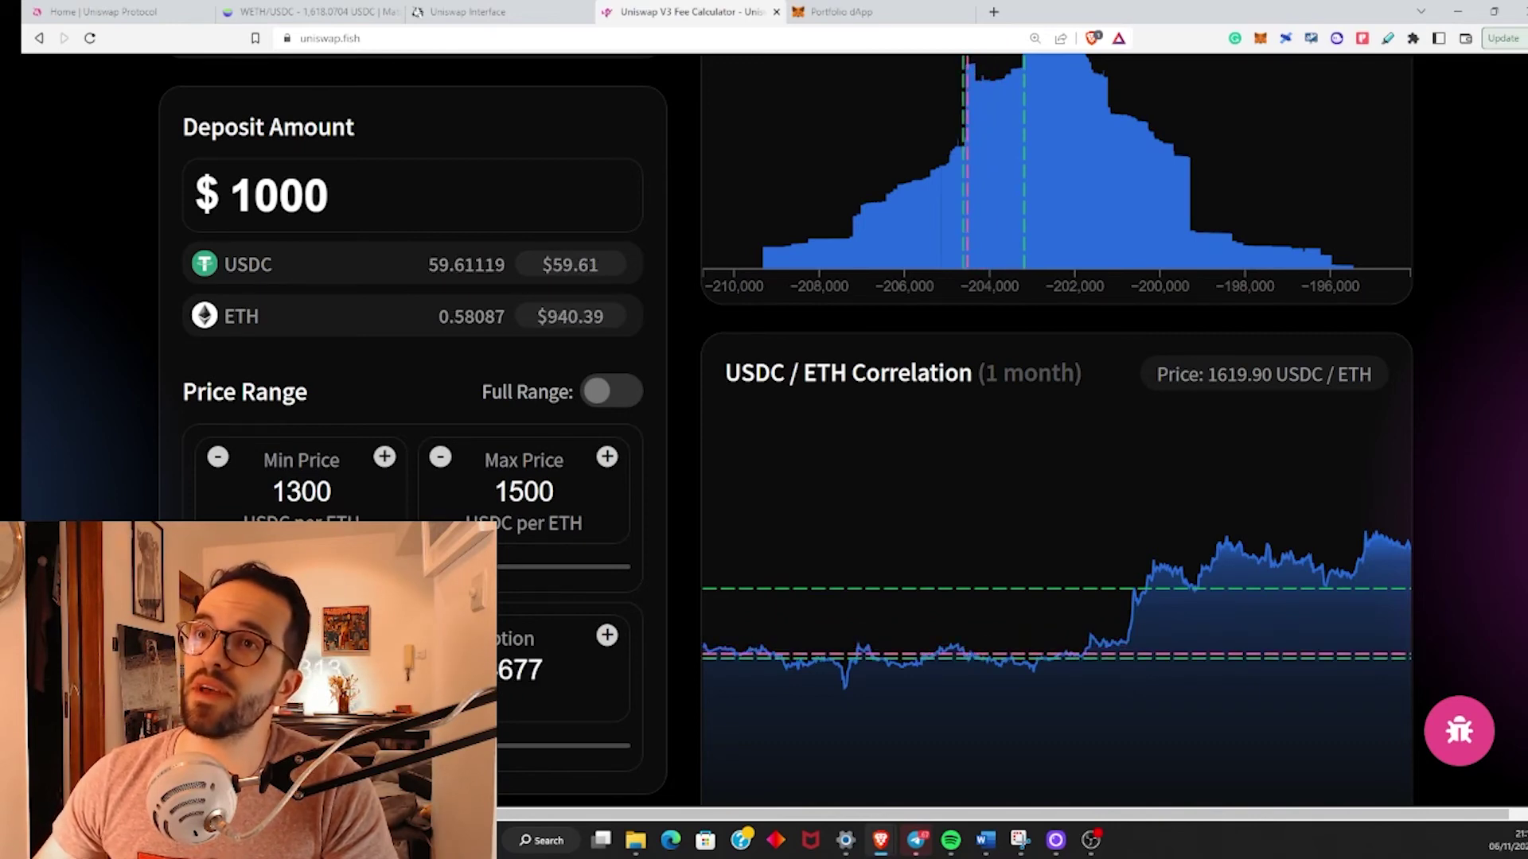
scroll(764, 430, up, 3)
scroll(880, 490, up, 2)
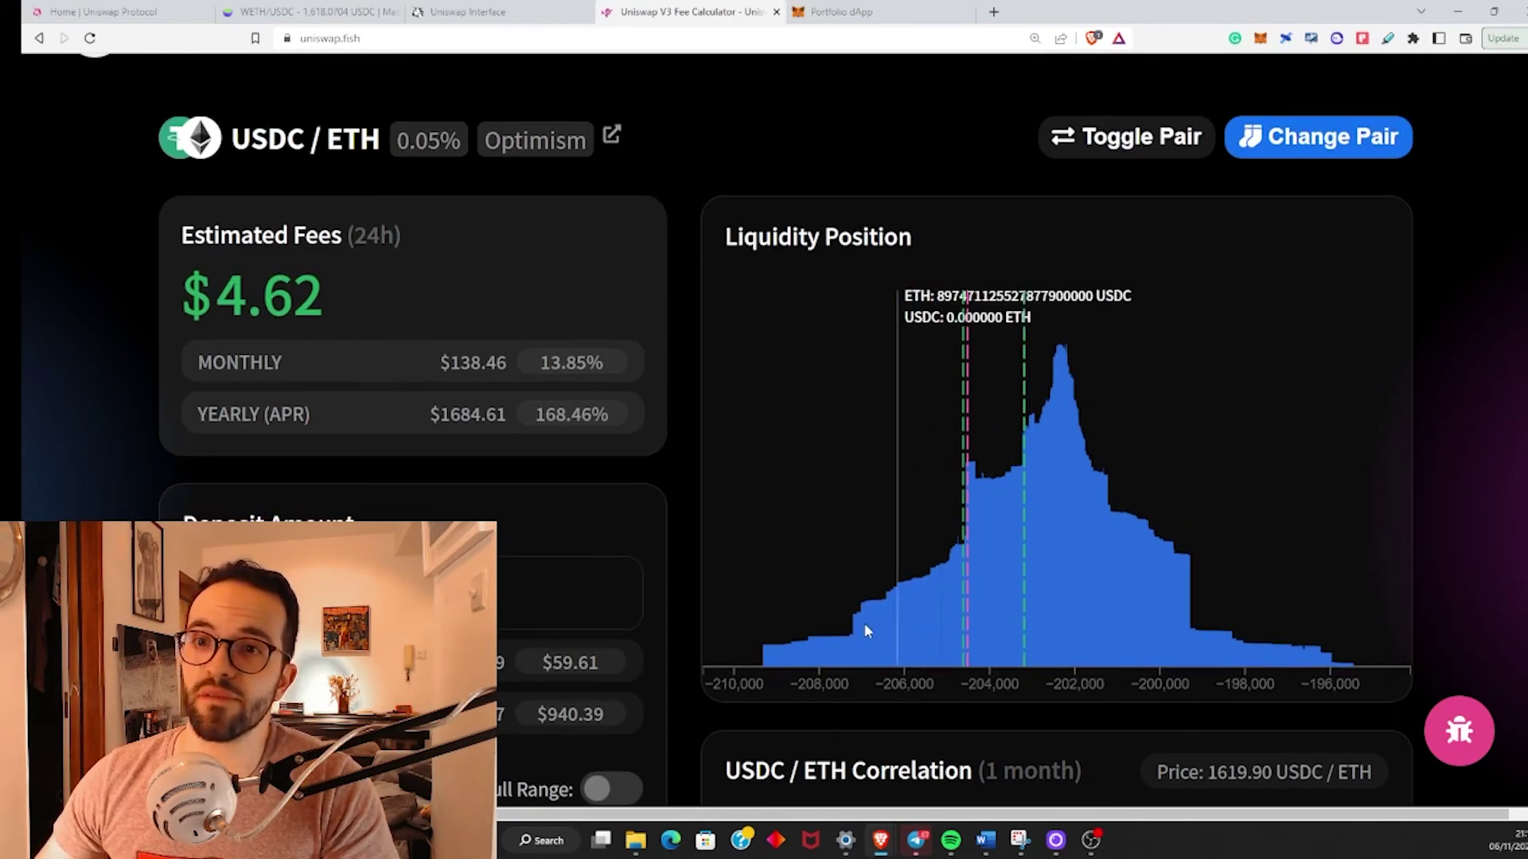
scroll(671, 643, down, 4)
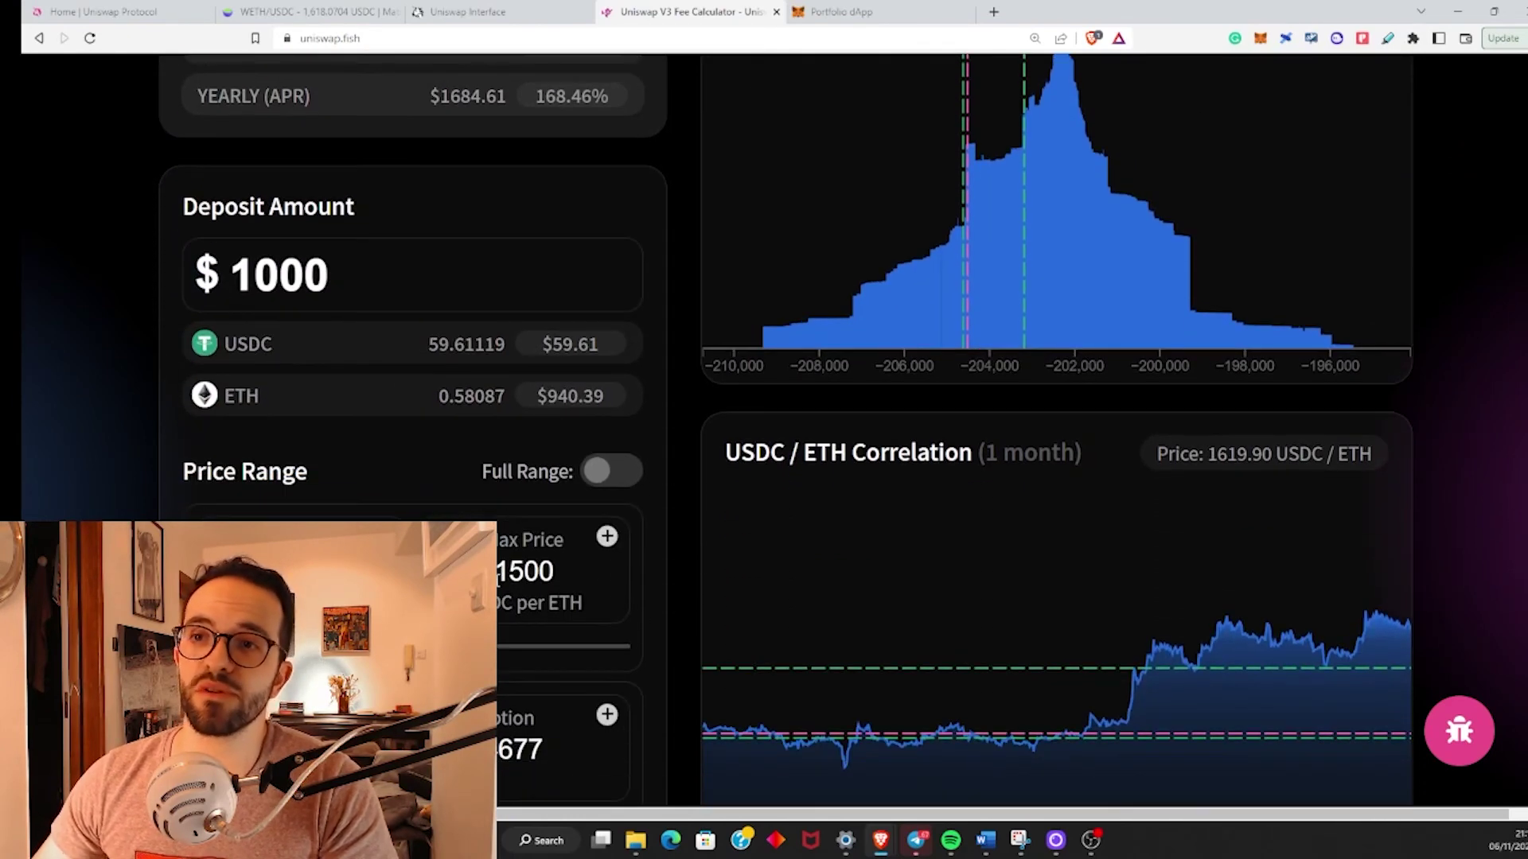
scroll(686, 557, up, 3)
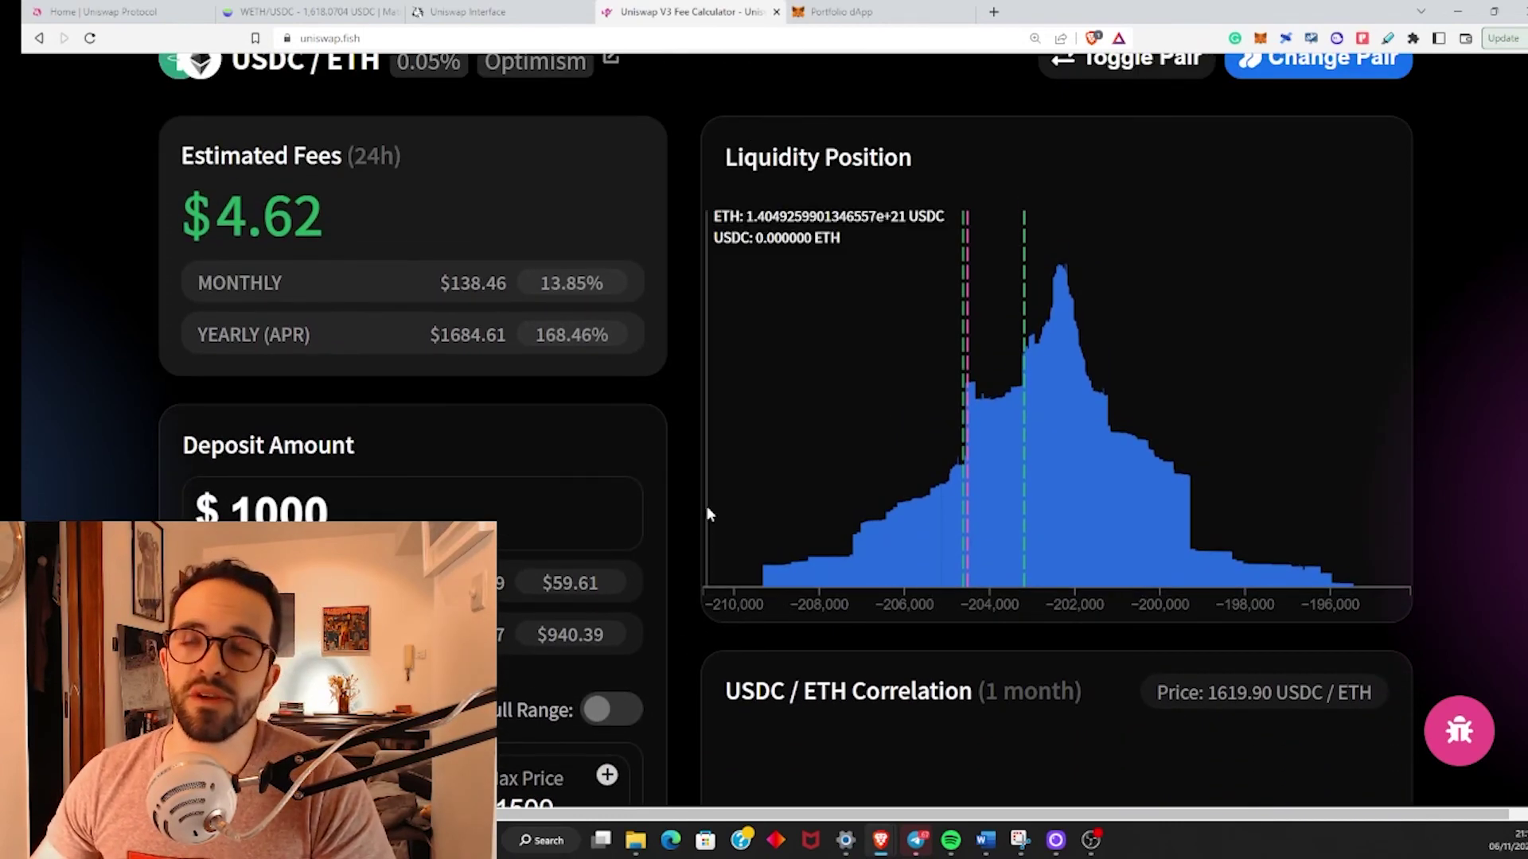
Step: Examine the 24-hour estimated fees against the $1000 deposit amount
drag(346, 213, 194, 169)
click(412, 241)
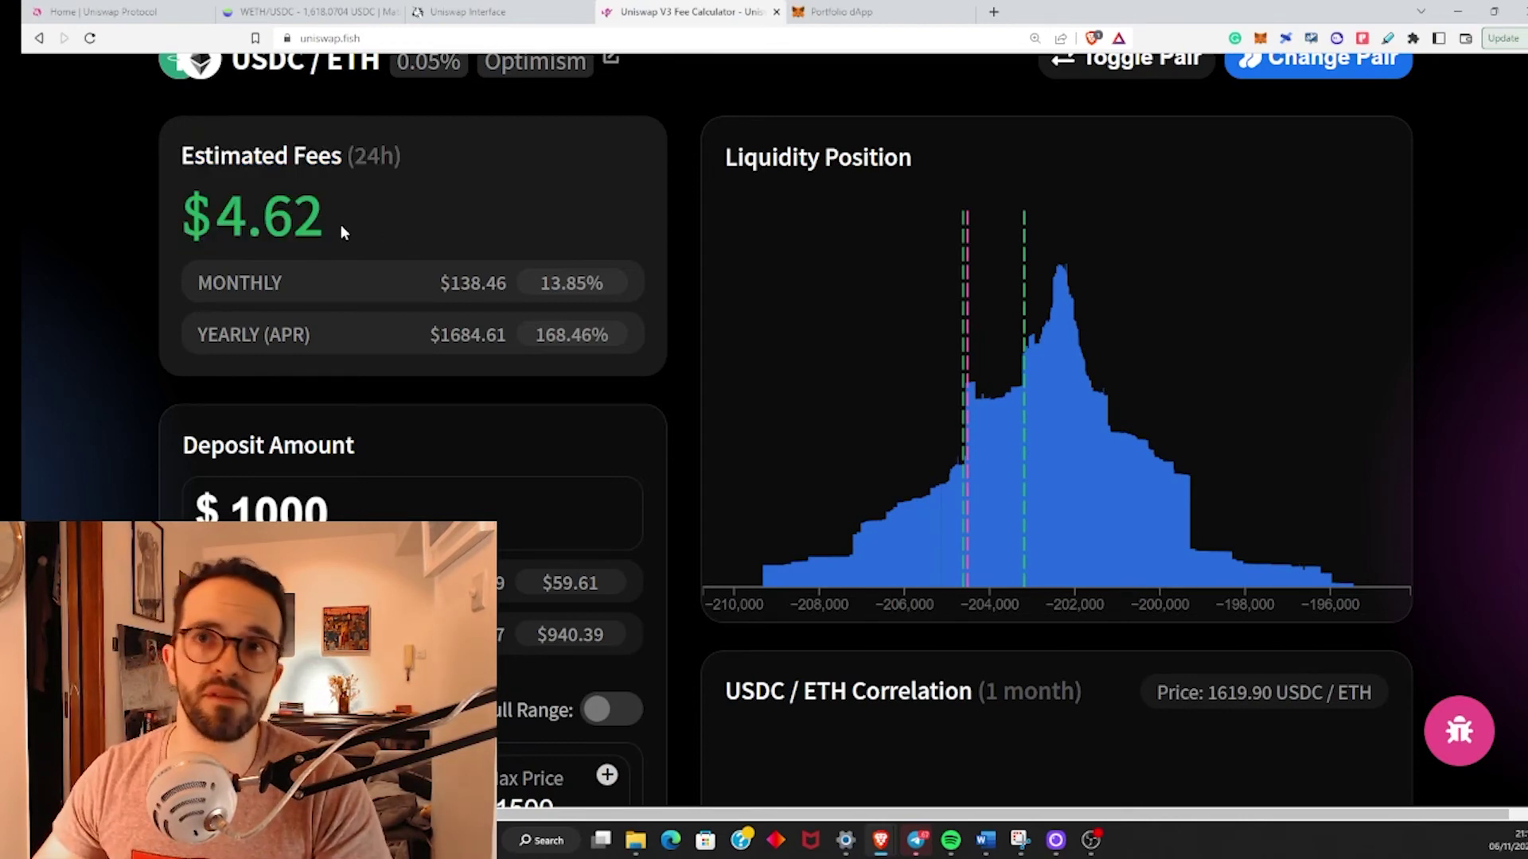
drag(341, 232, 185, 157)
click(448, 230)
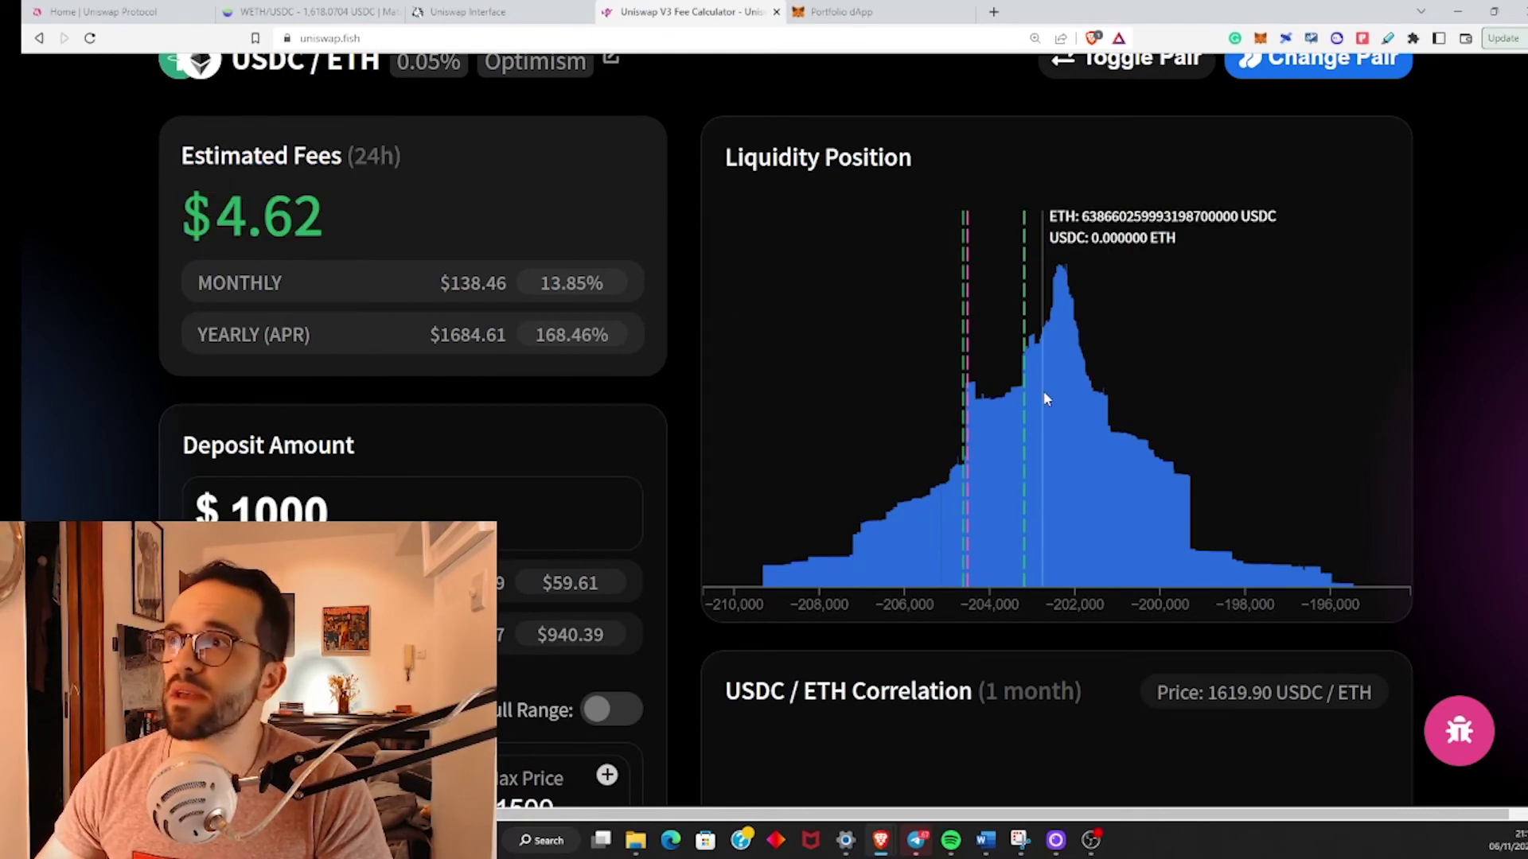
double_click(416, 503)
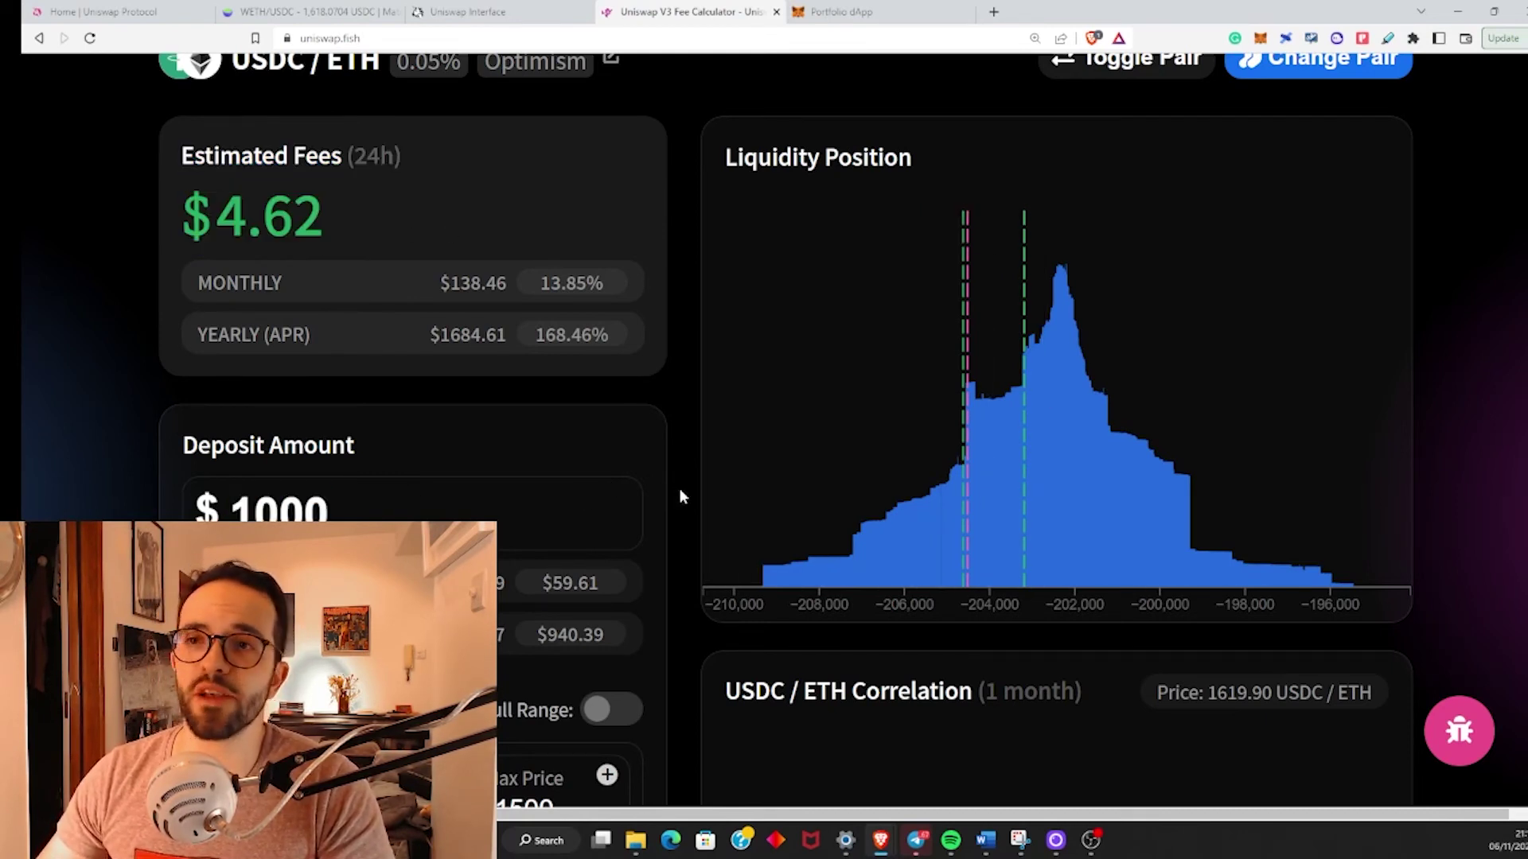
click(408, 507)
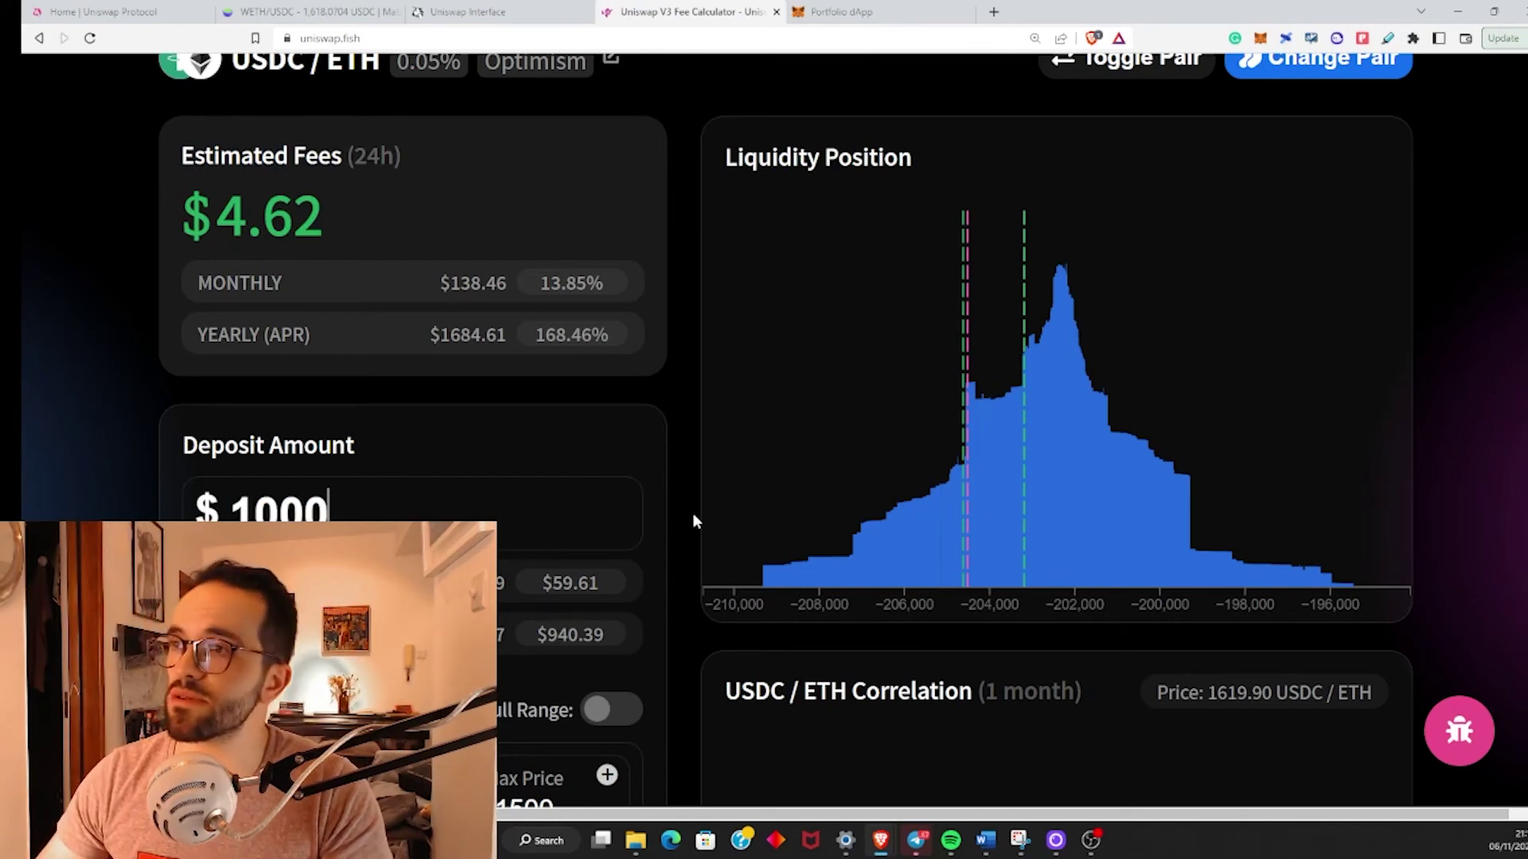
scroll(691, 512, down, 1)
scroll(690, 512, up, 1)
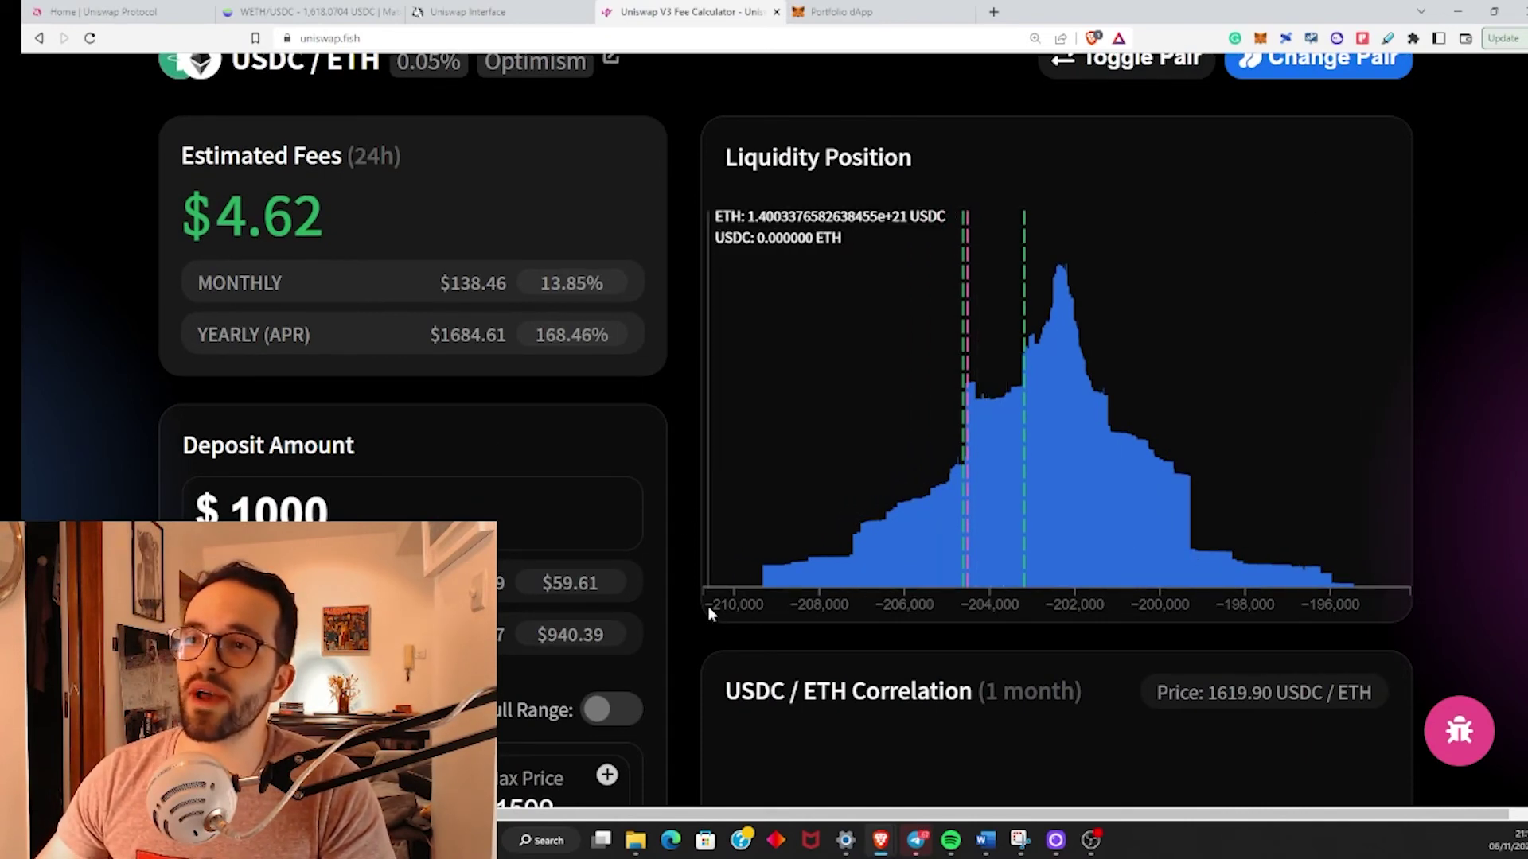
Step: Raise the minimum price, set the maximum price to 2000 USDC per ETH, and check the resulting token split and fees
scroll(672, 629, down, 3)
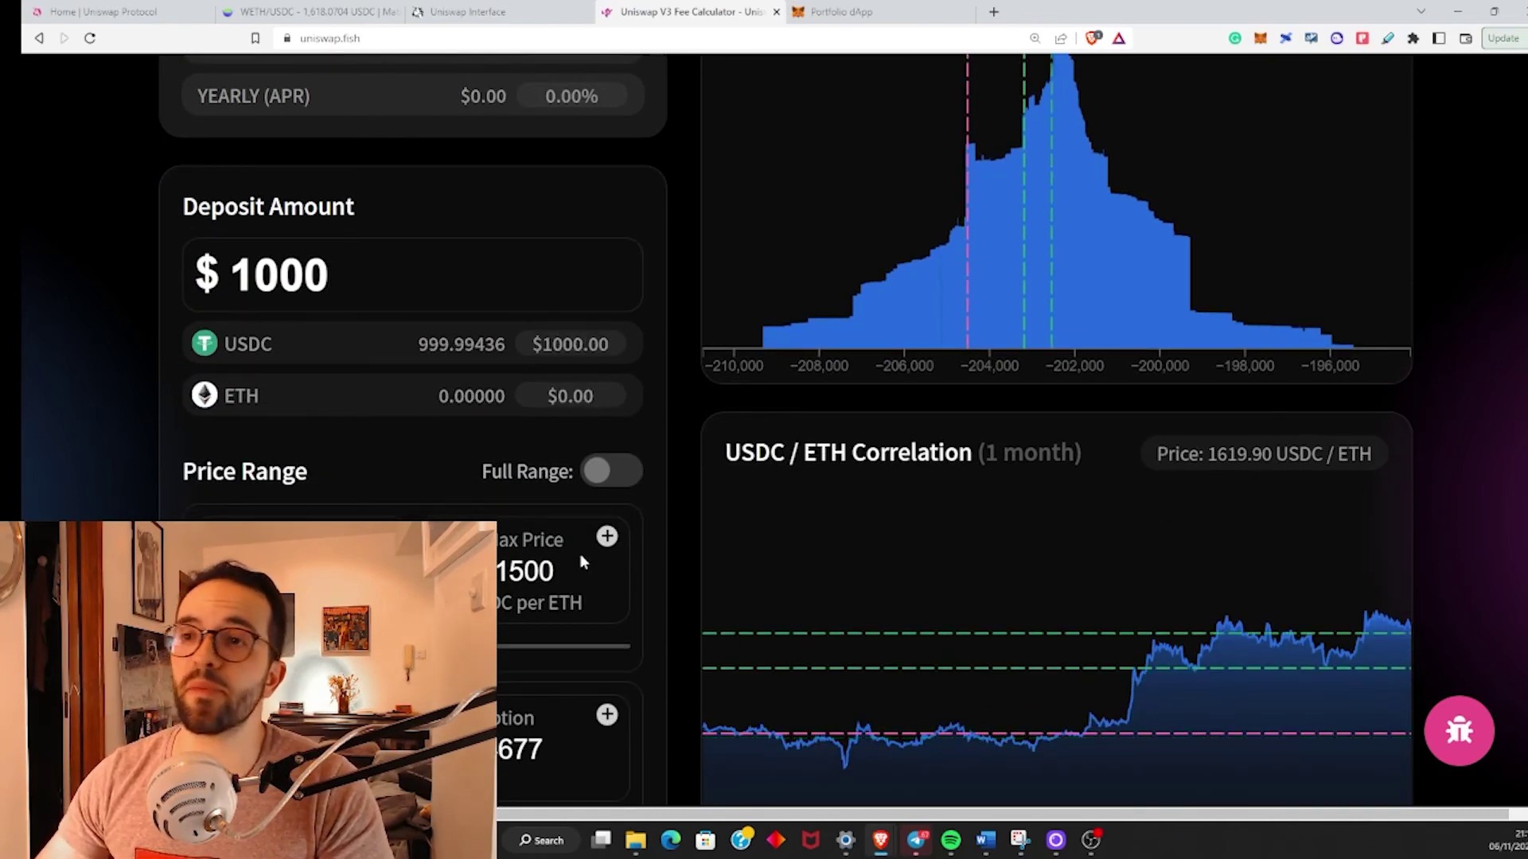
double_click(525, 571)
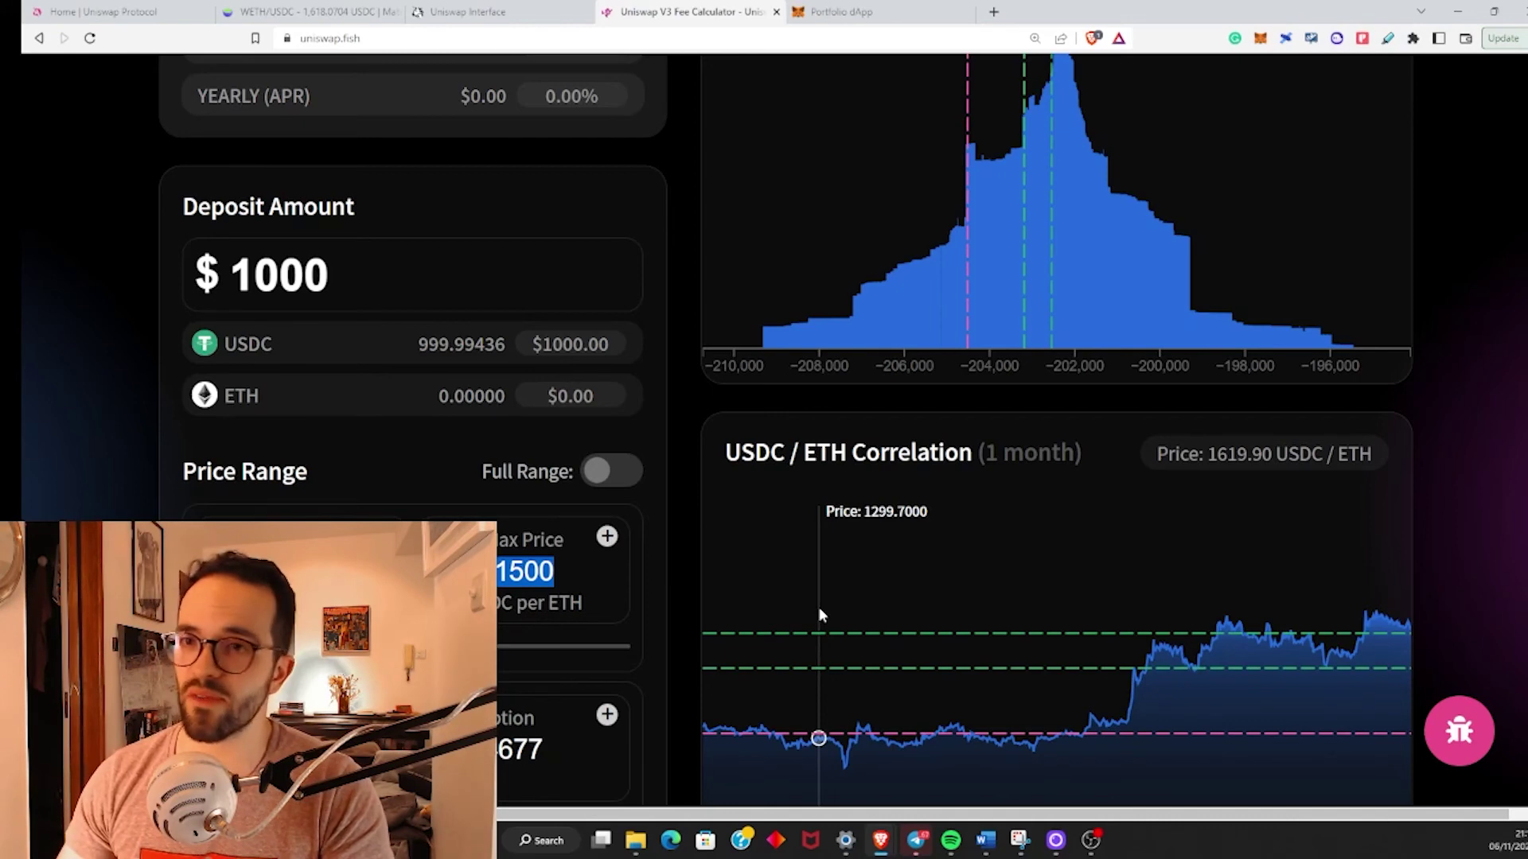
text(2000)
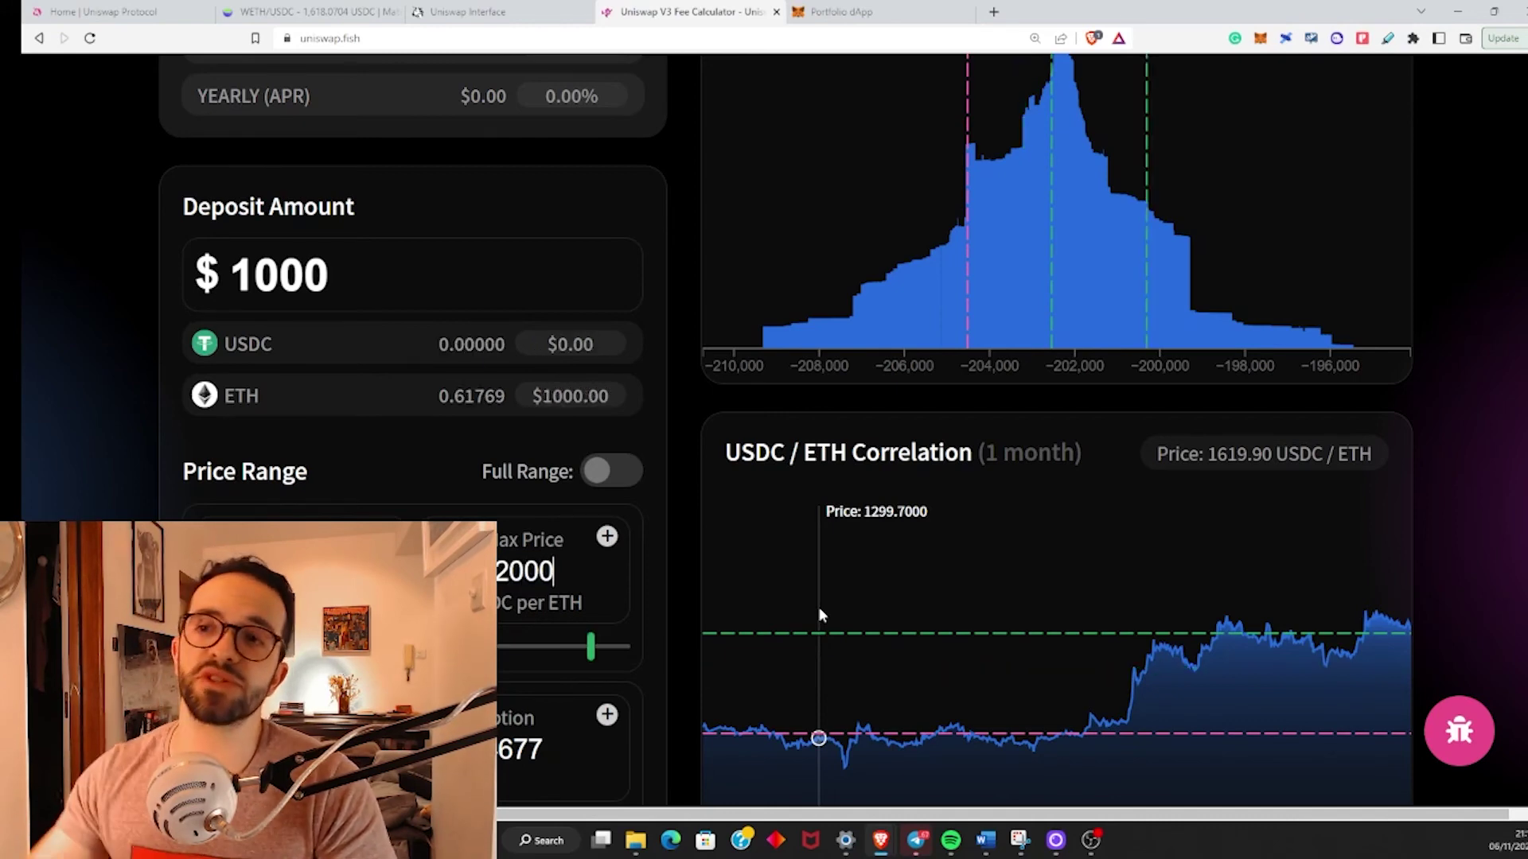
scroll(694, 604, up, 2)
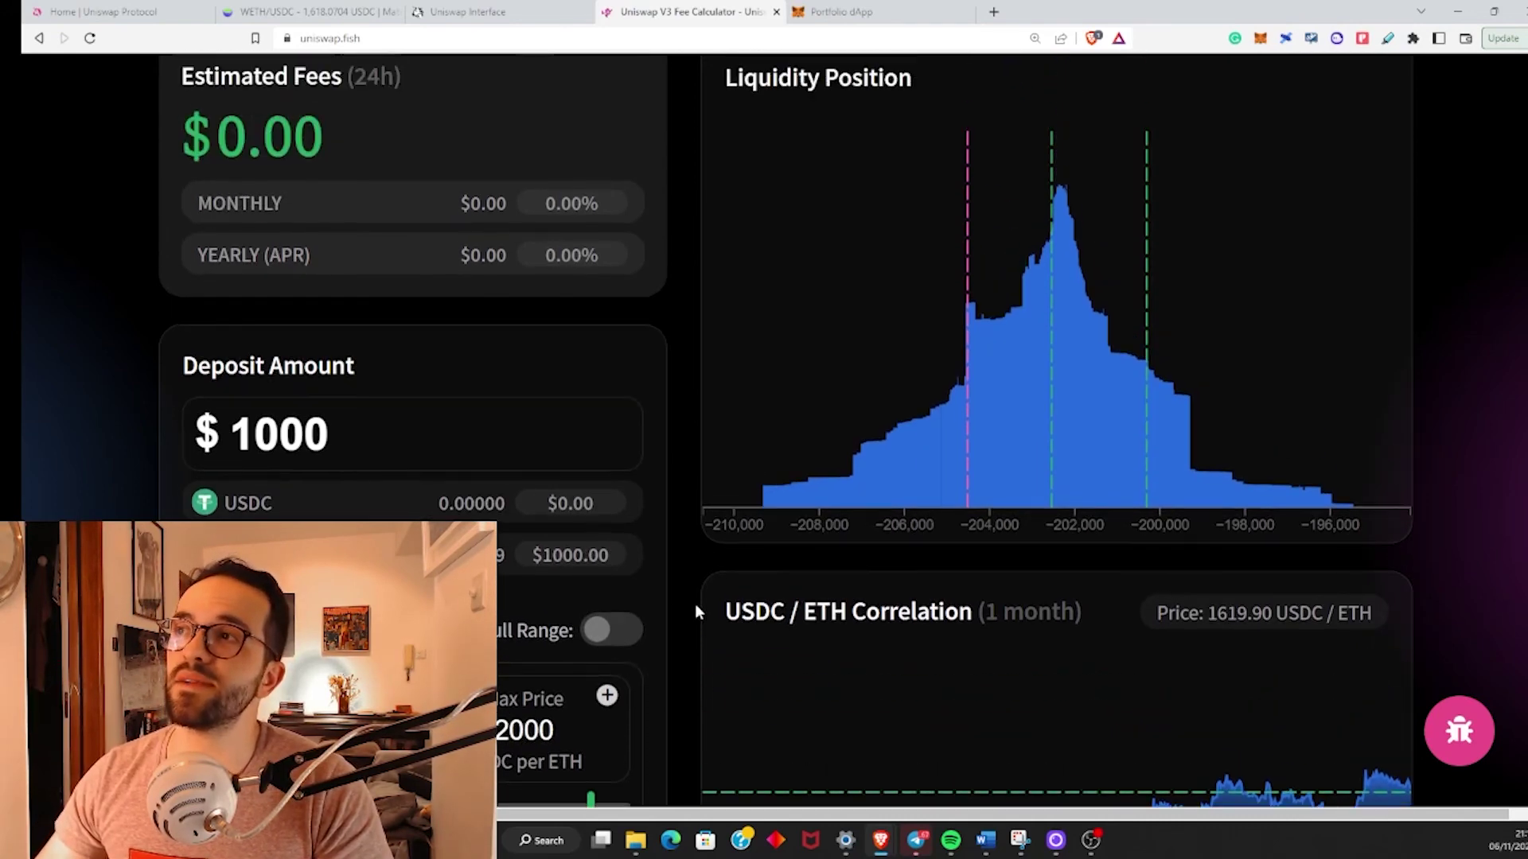
scroll(697, 613, down, 1)
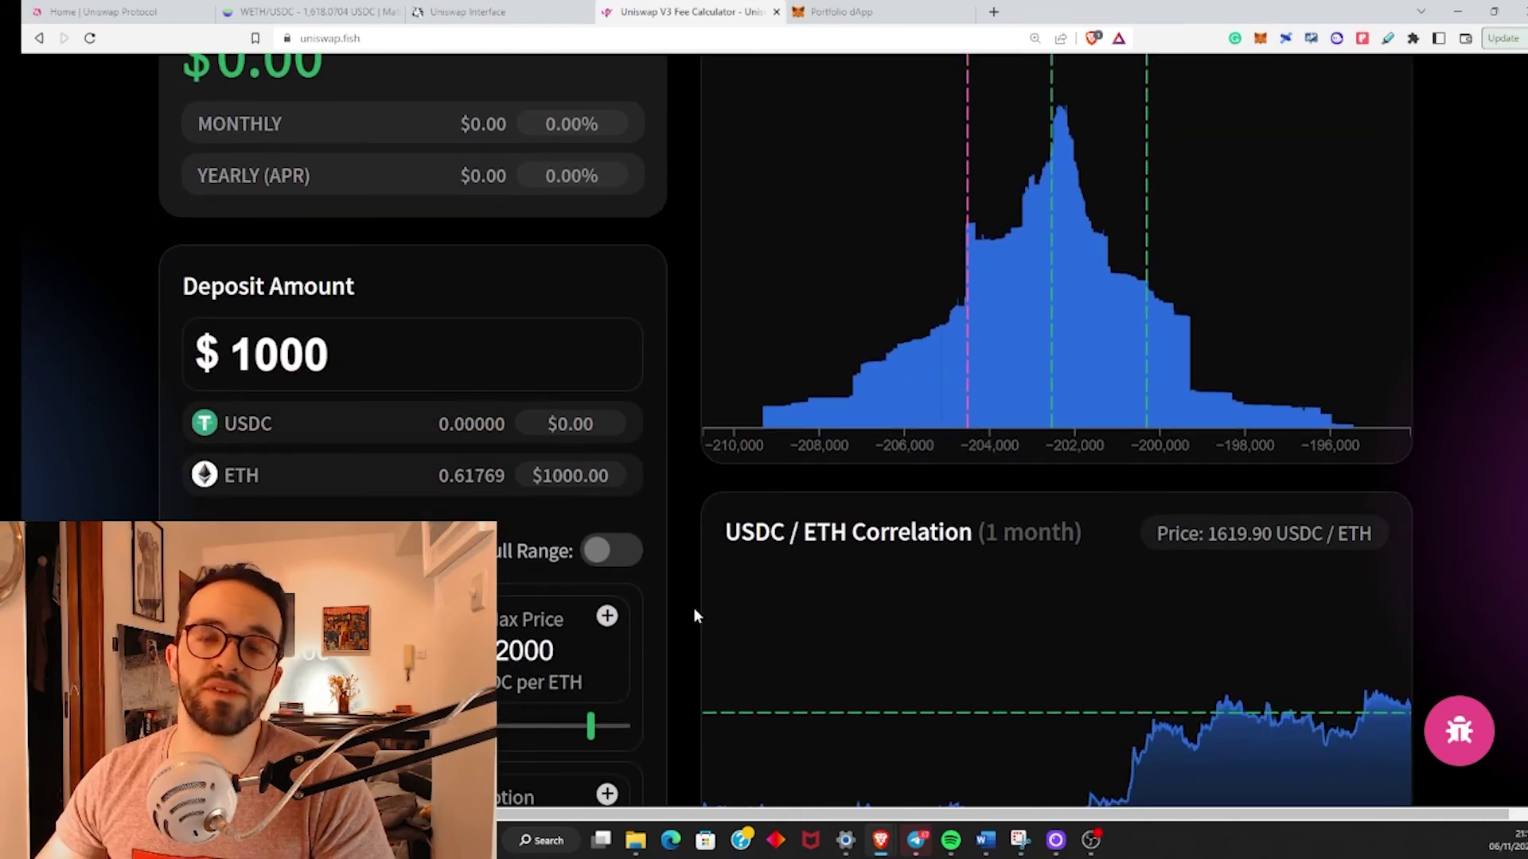
Step: Raise the most active price assumption to just above the range's 1600 USDC minimum
scroll(689, 608, up, 1)
scroll(689, 608, down, 3)
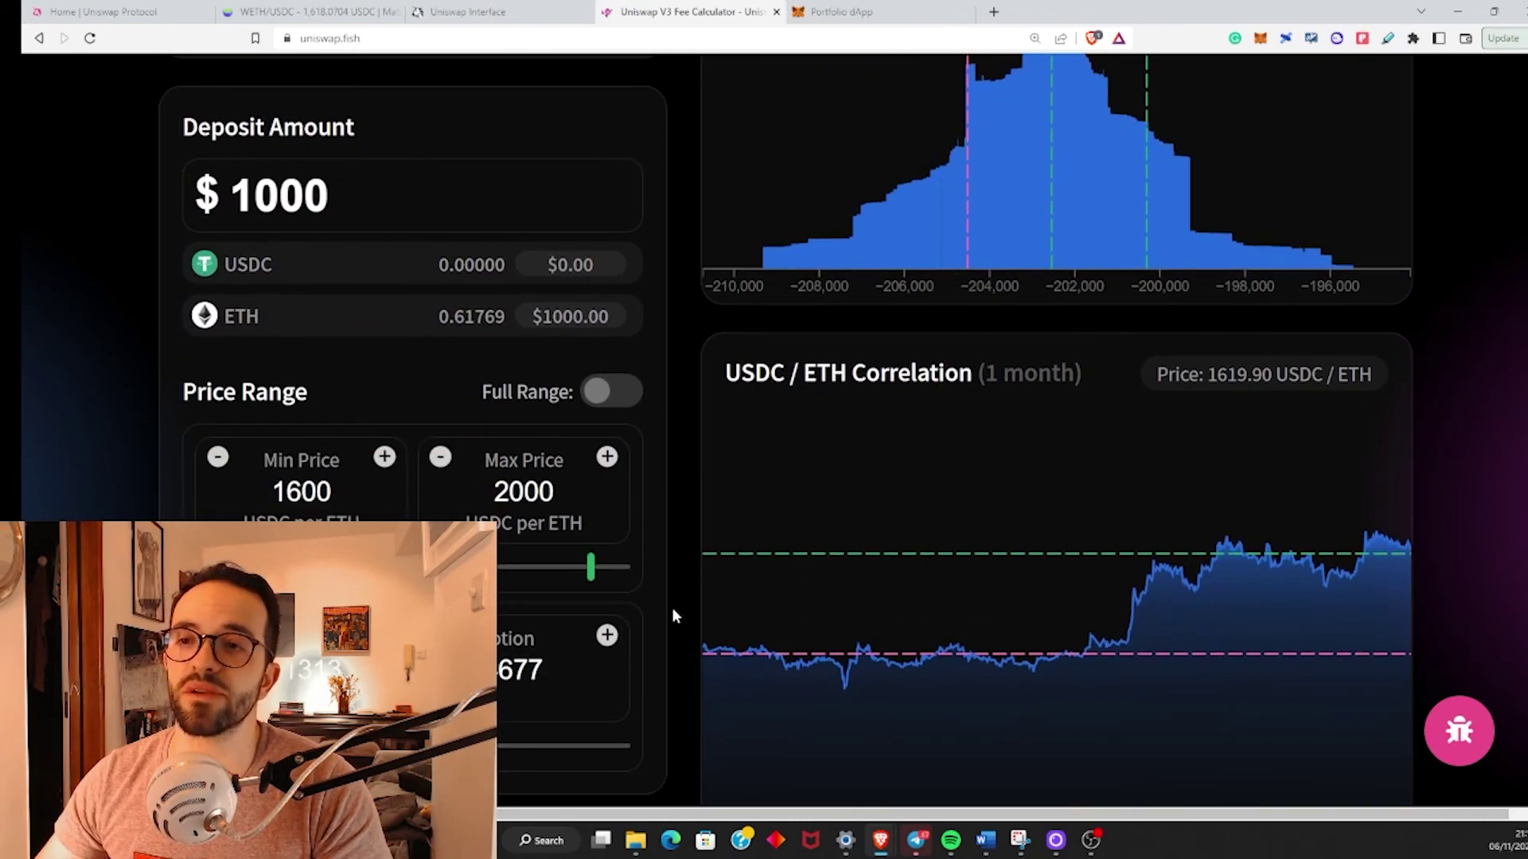
drag(334, 746, 291, 746)
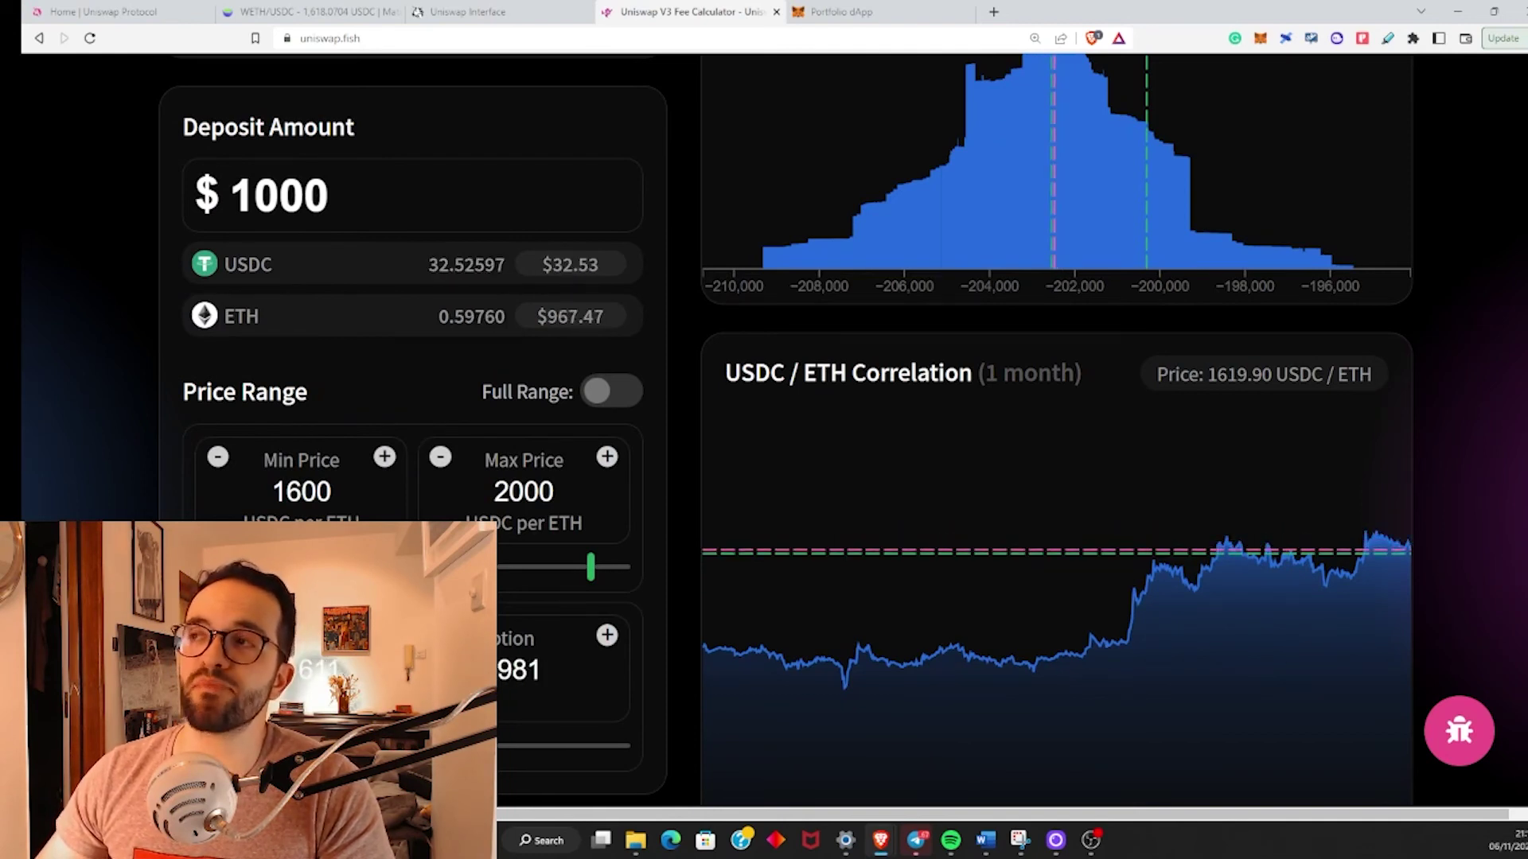
Step: Move the most active price assumption to about 2018, just above the range's maximum, and check the estimated fees
drag(455, 748, 600, 756)
scroll(672, 752, up, 1)
scroll(672, 745, up, 2)
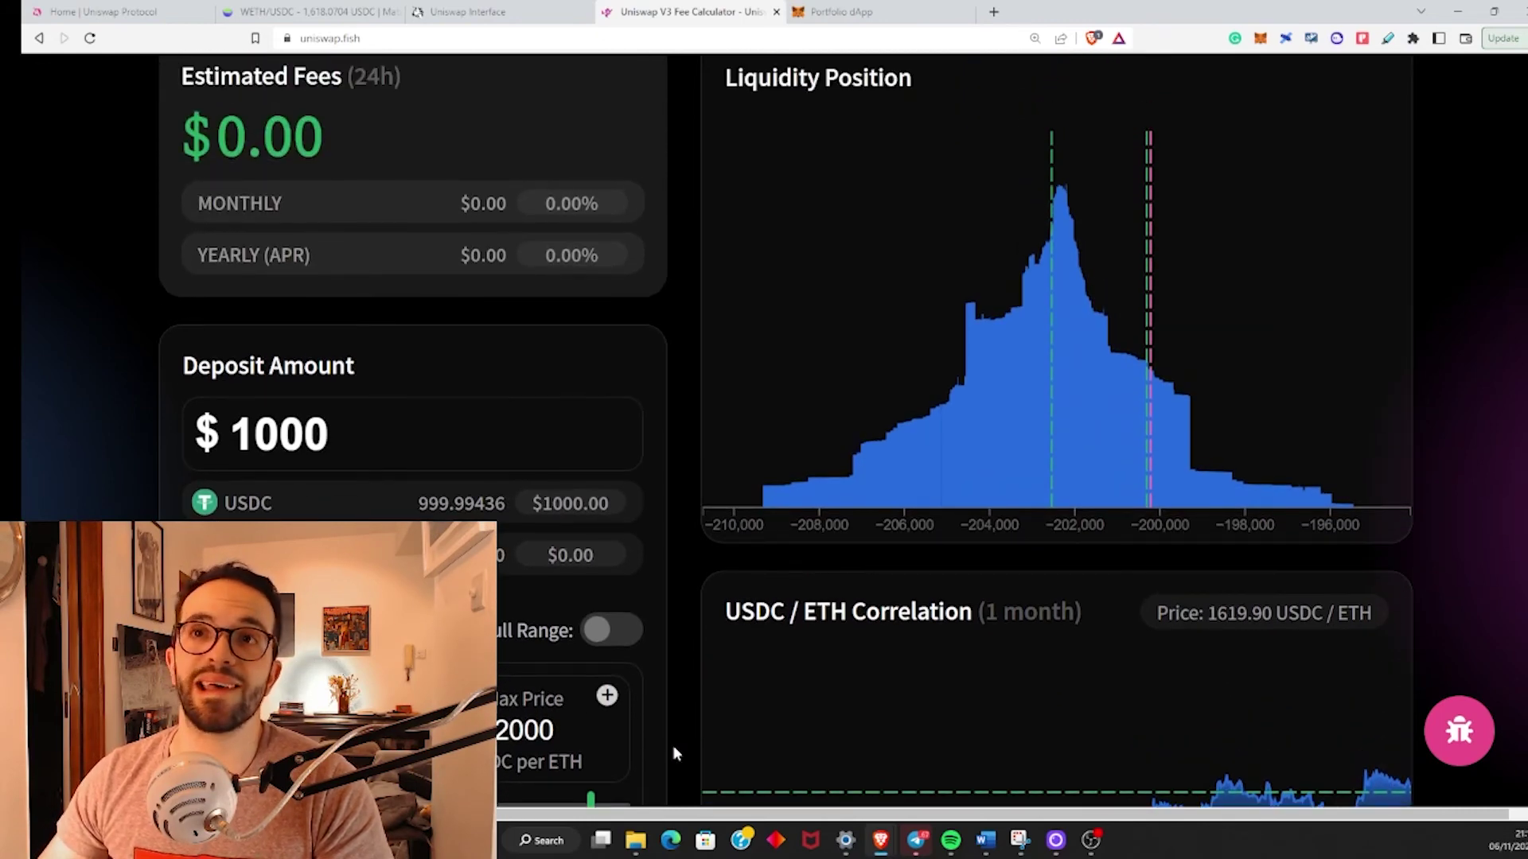
scroll(672, 745, up, 1)
scroll(671, 745, down, 3)
scroll(571, 784, down, 2)
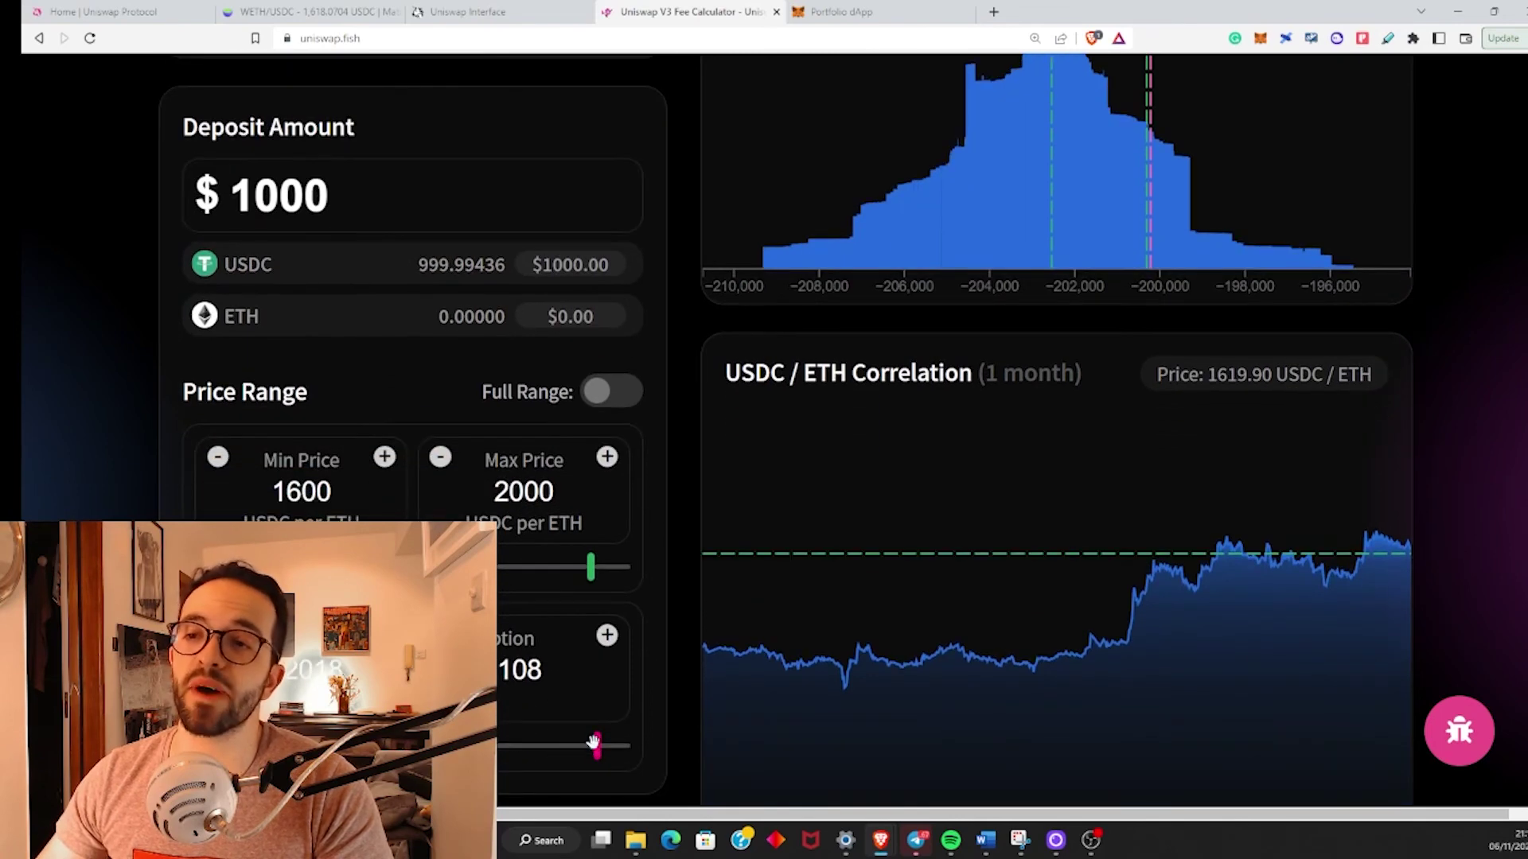
Step: Lower the most active price assumption to just inside the range's 2000 USDC maximum and review the 24-hour estimated fees
drag(588, 746, 562, 747)
scroll(740, 772, up, 4)
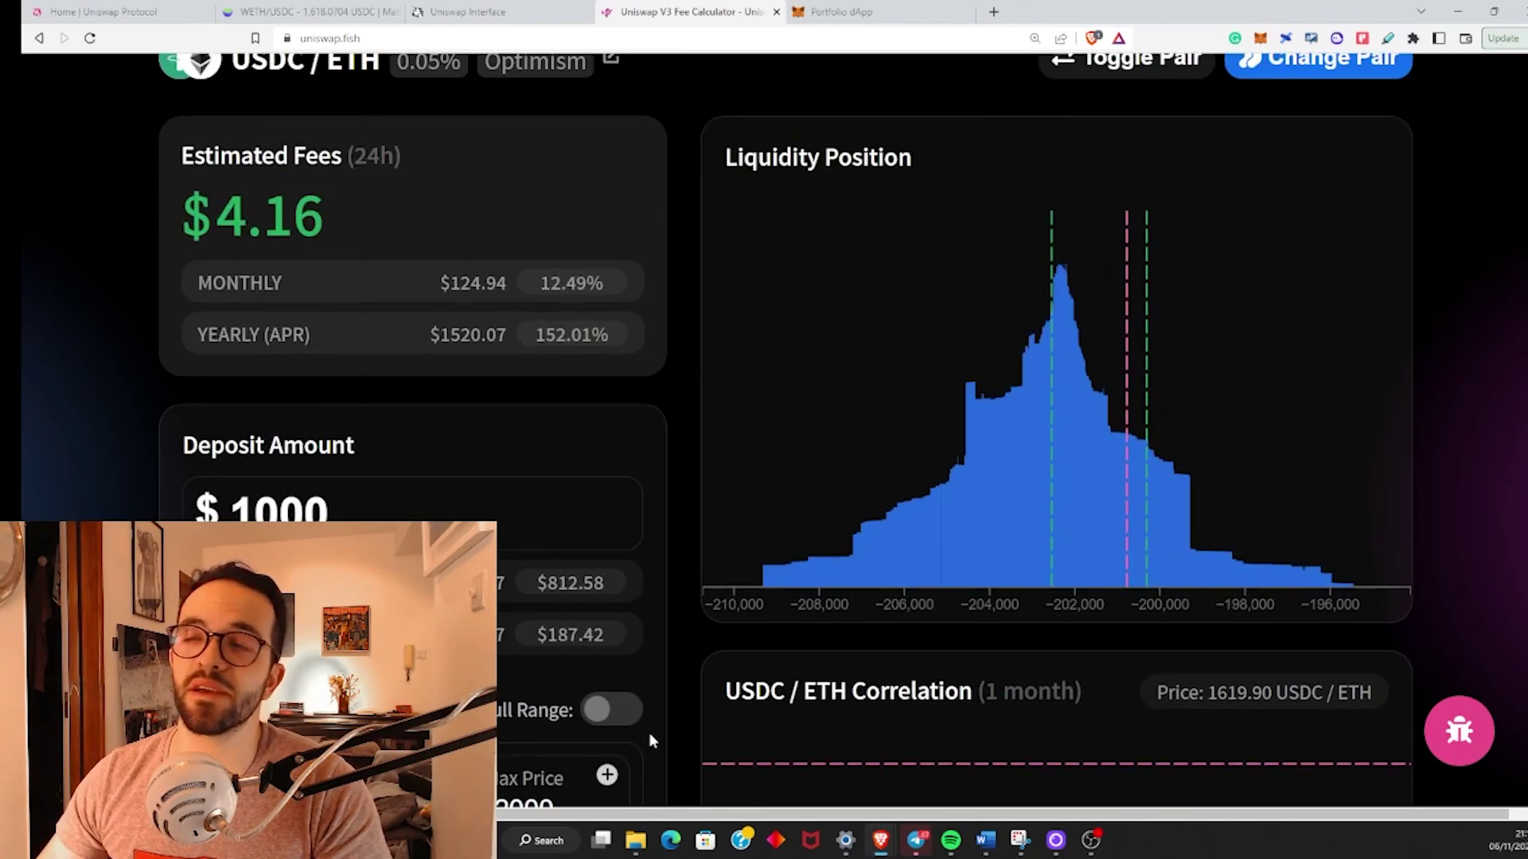
drag(405, 228, 173, 148)
click(130, 164)
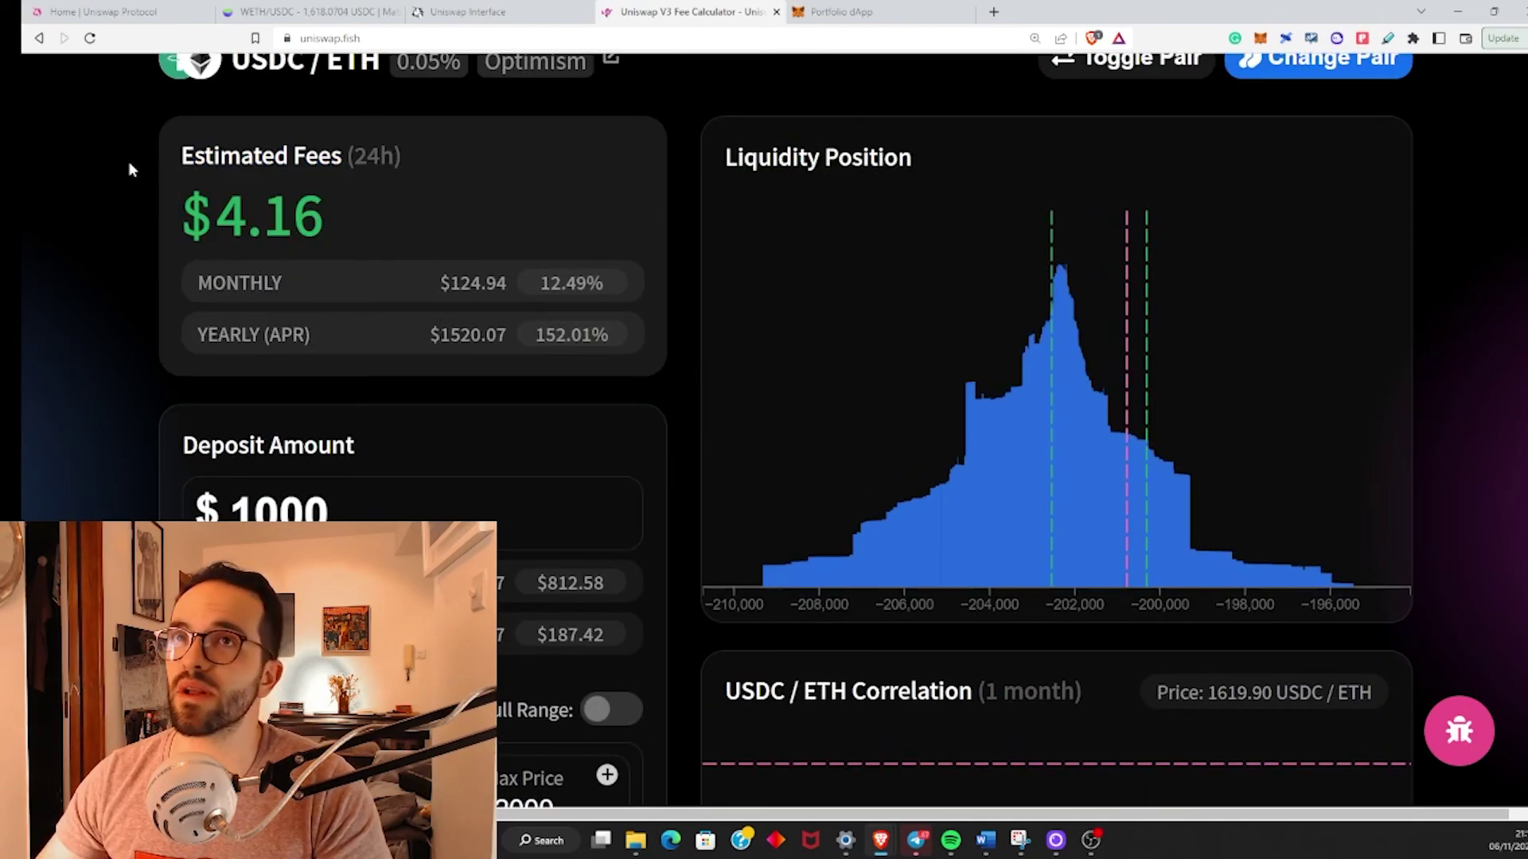
Step: Examine the 24-hour estimated fees alongside the USDC / ETH pair selected in the calculator
scroll(671, 318, up, 2)
scroll(828, 397, down, 1)
scroll(683, 431, up, 1)
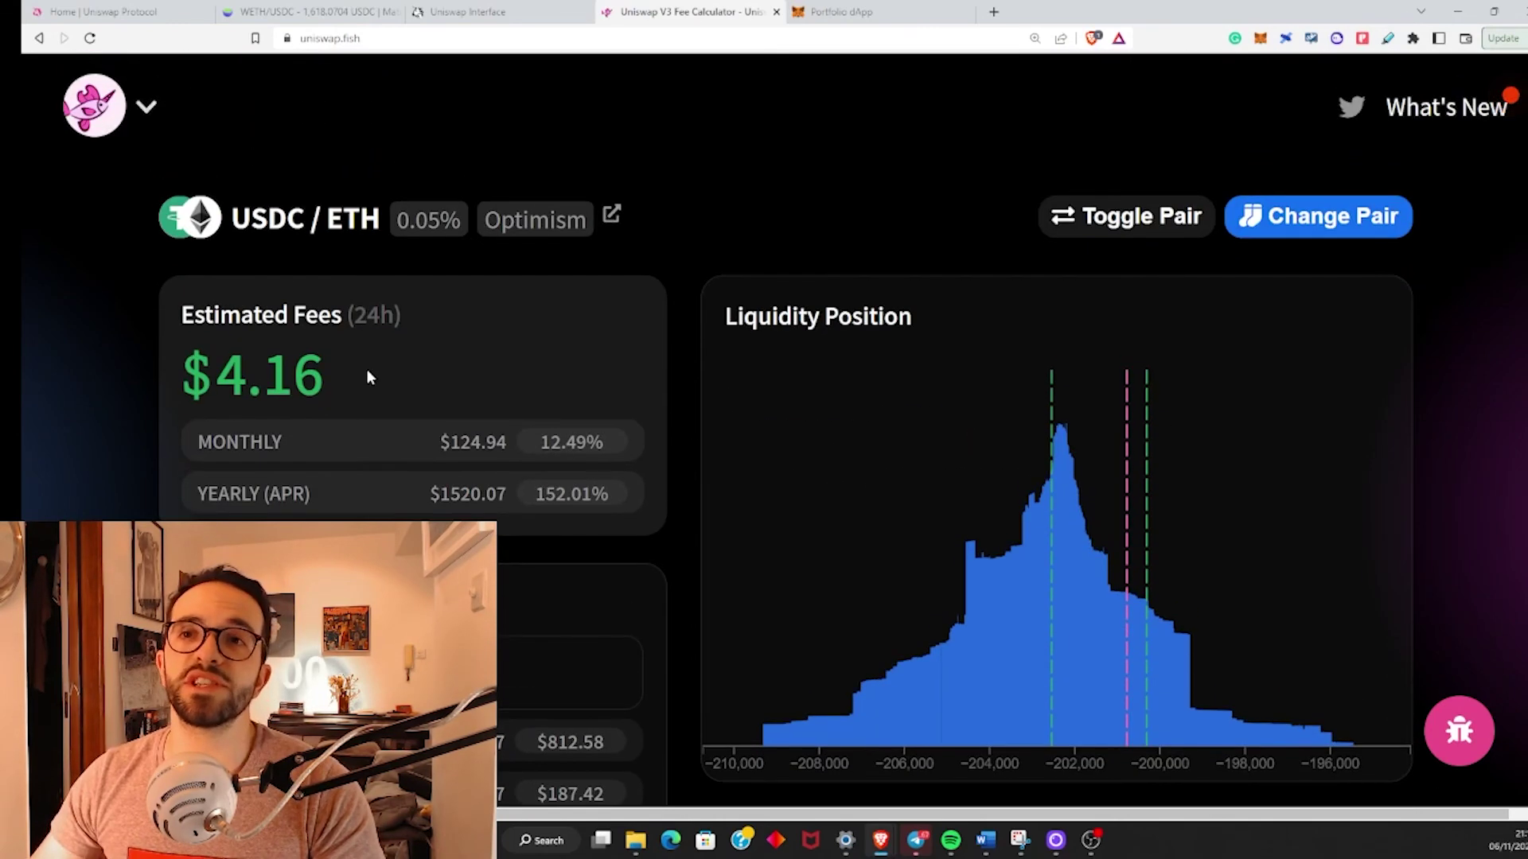
drag(366, 374, 185, 385)
click(312, 330)
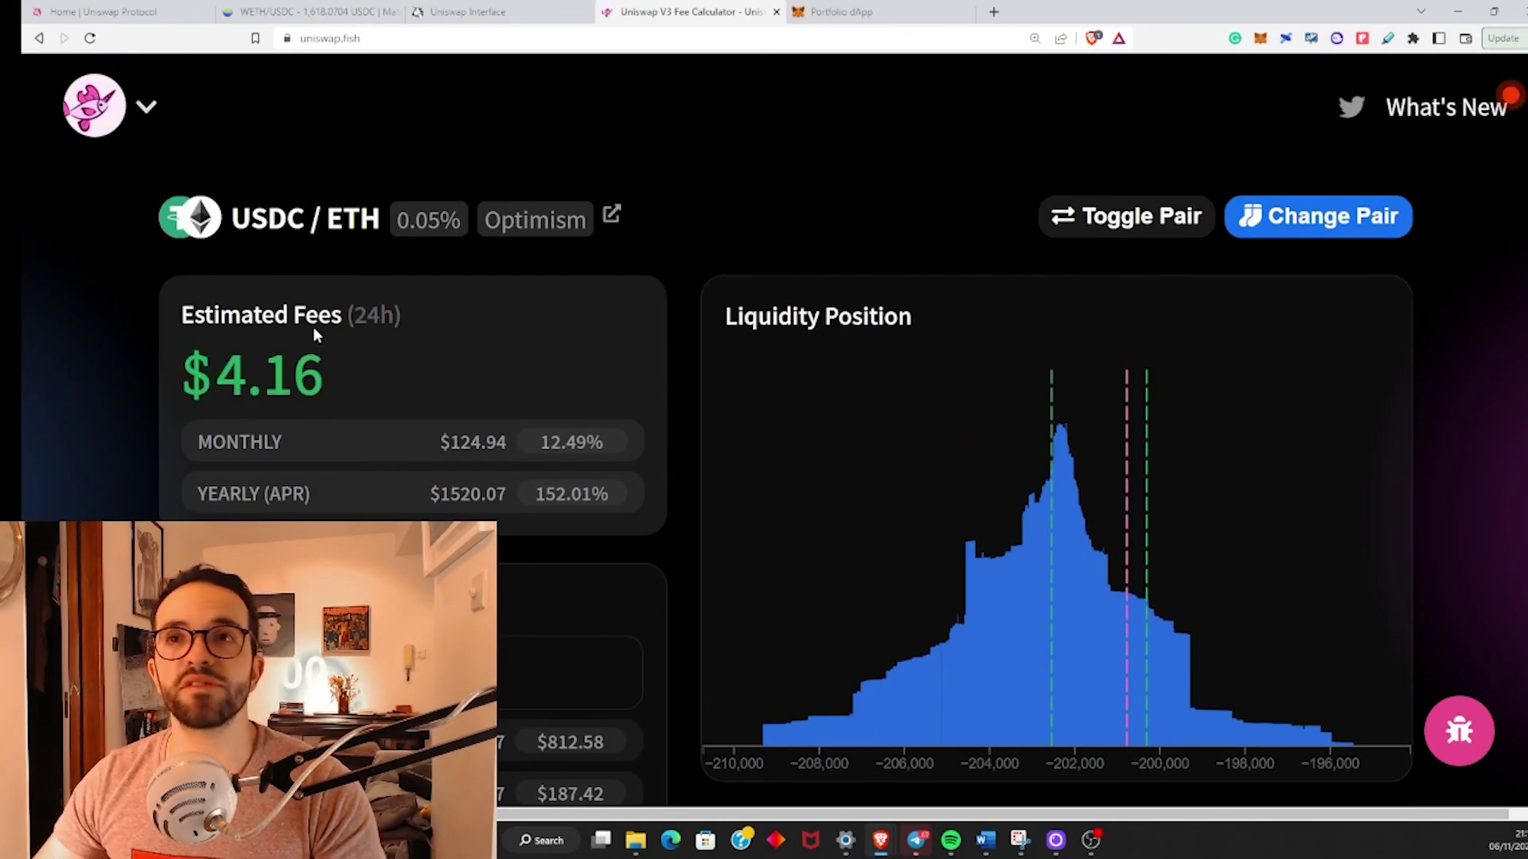
drag(229, 222, 389, 230)
click(702, 253)
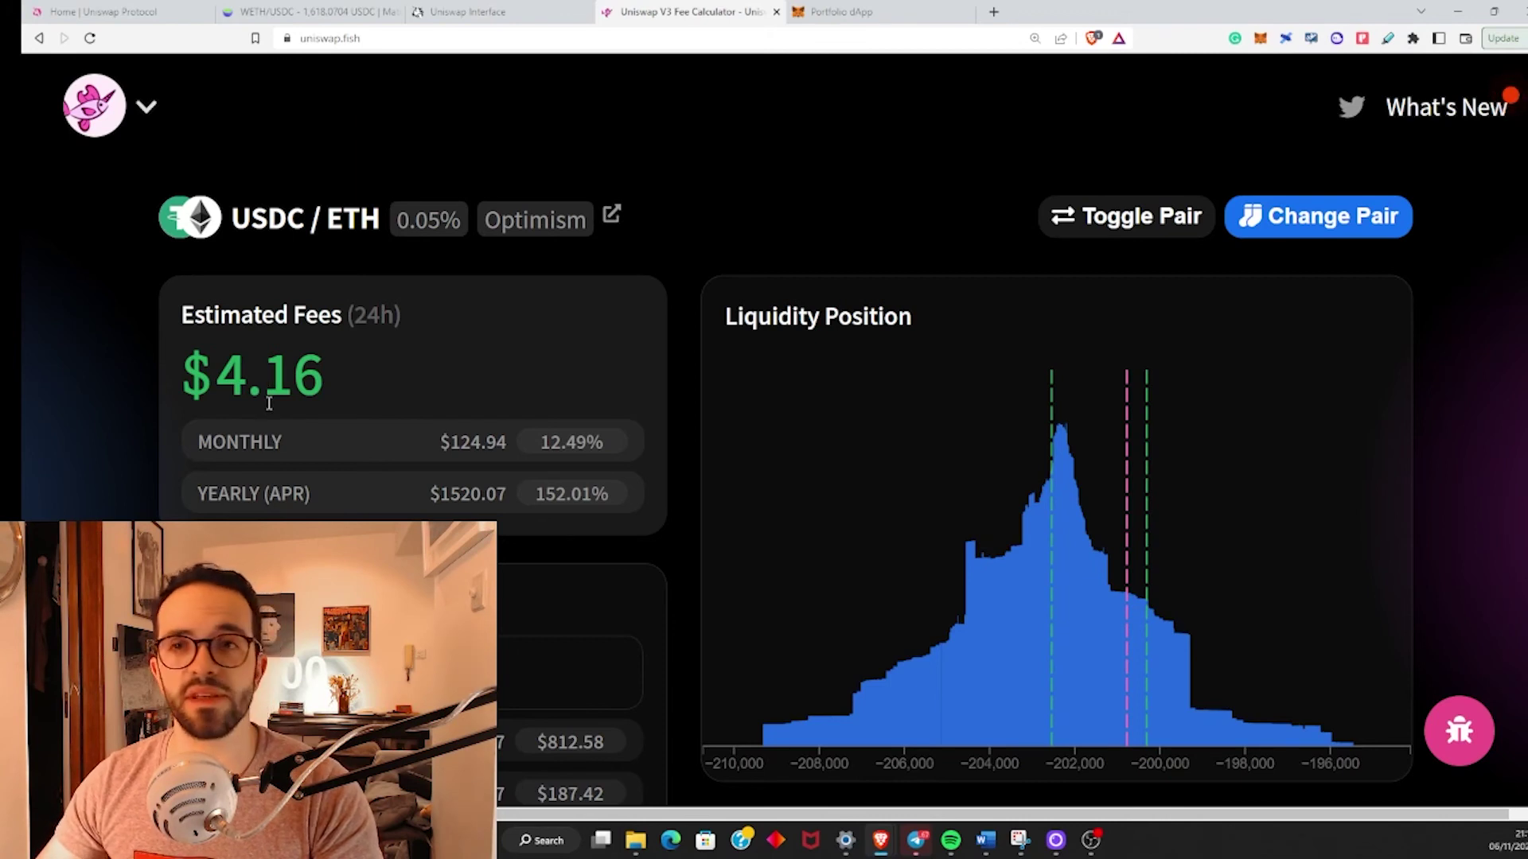
drag(335, 374, 155, 362)
click(406, 369)
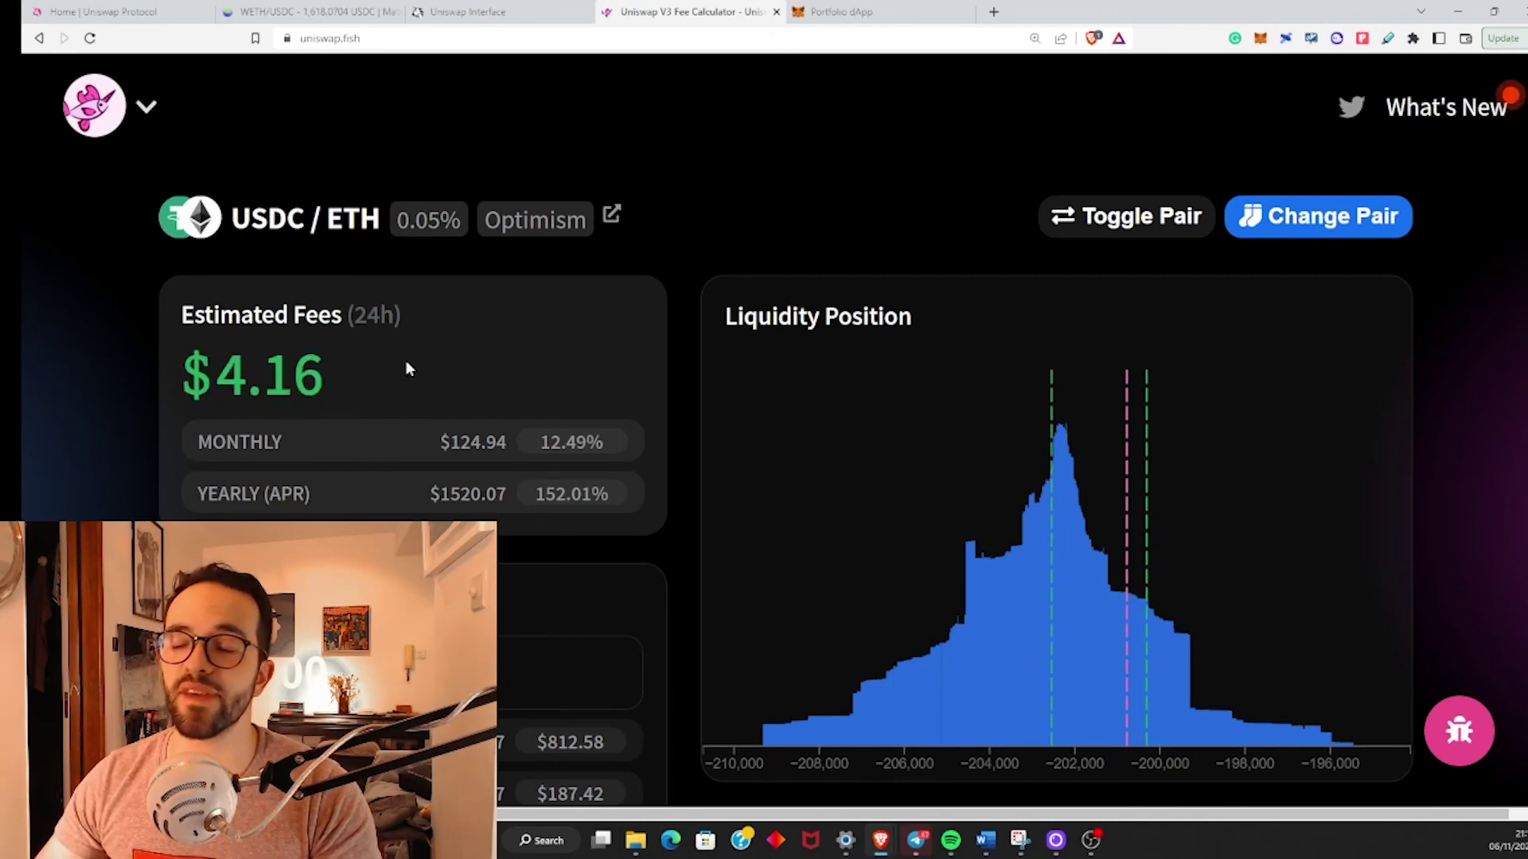